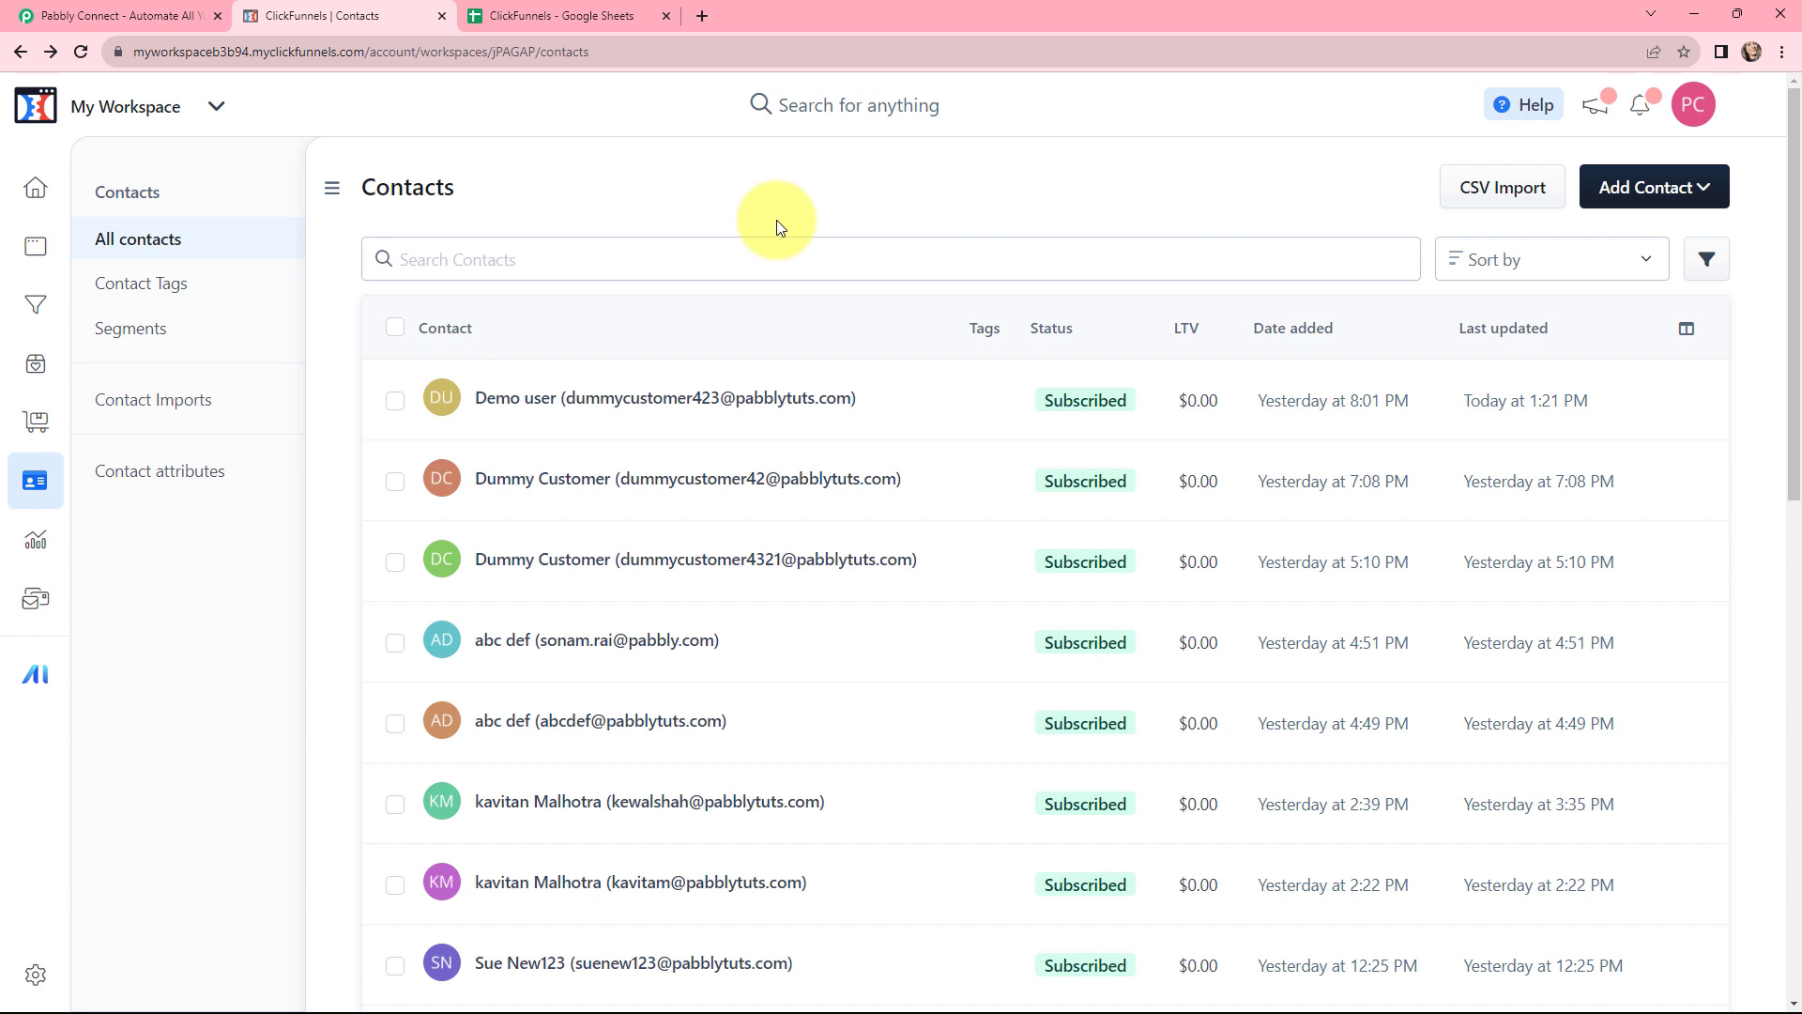
Open Pabbly Connect and create the workflow "Update Google Sheets Row when Contact Updated in ClickFunnels" in the ClickFunnels folder.
click(563, 16)
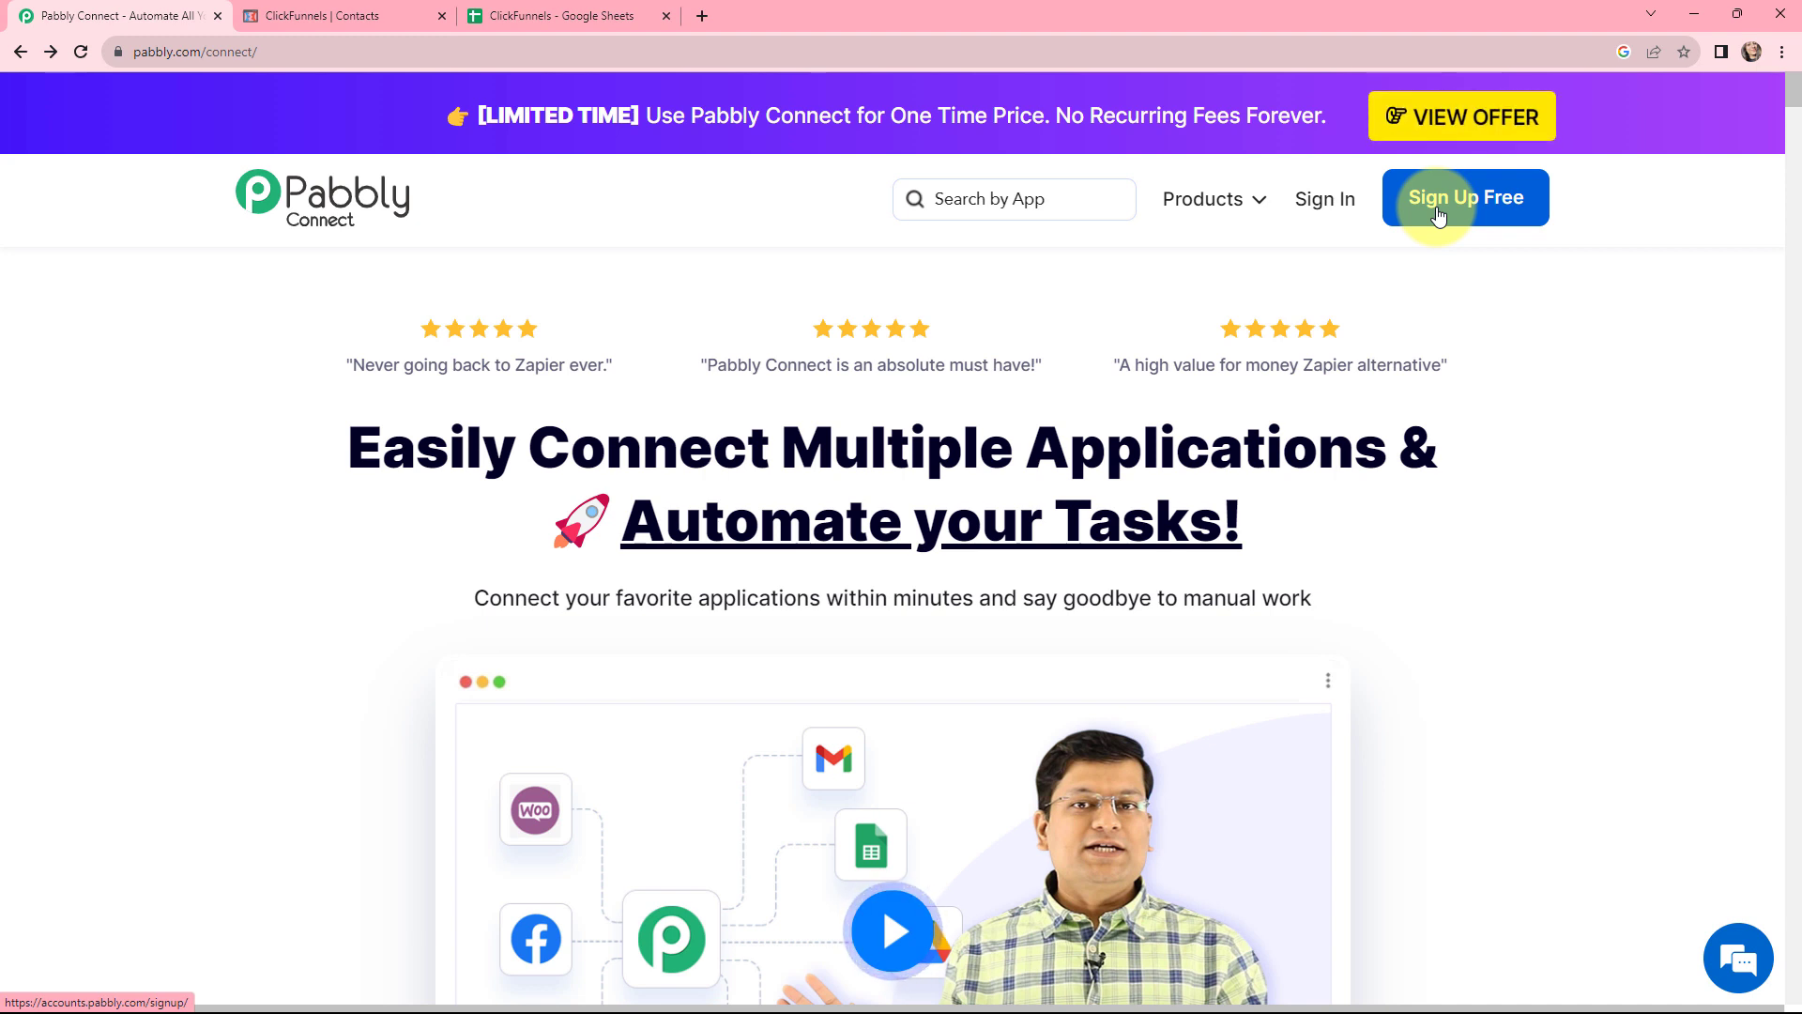
click(1325, 208)
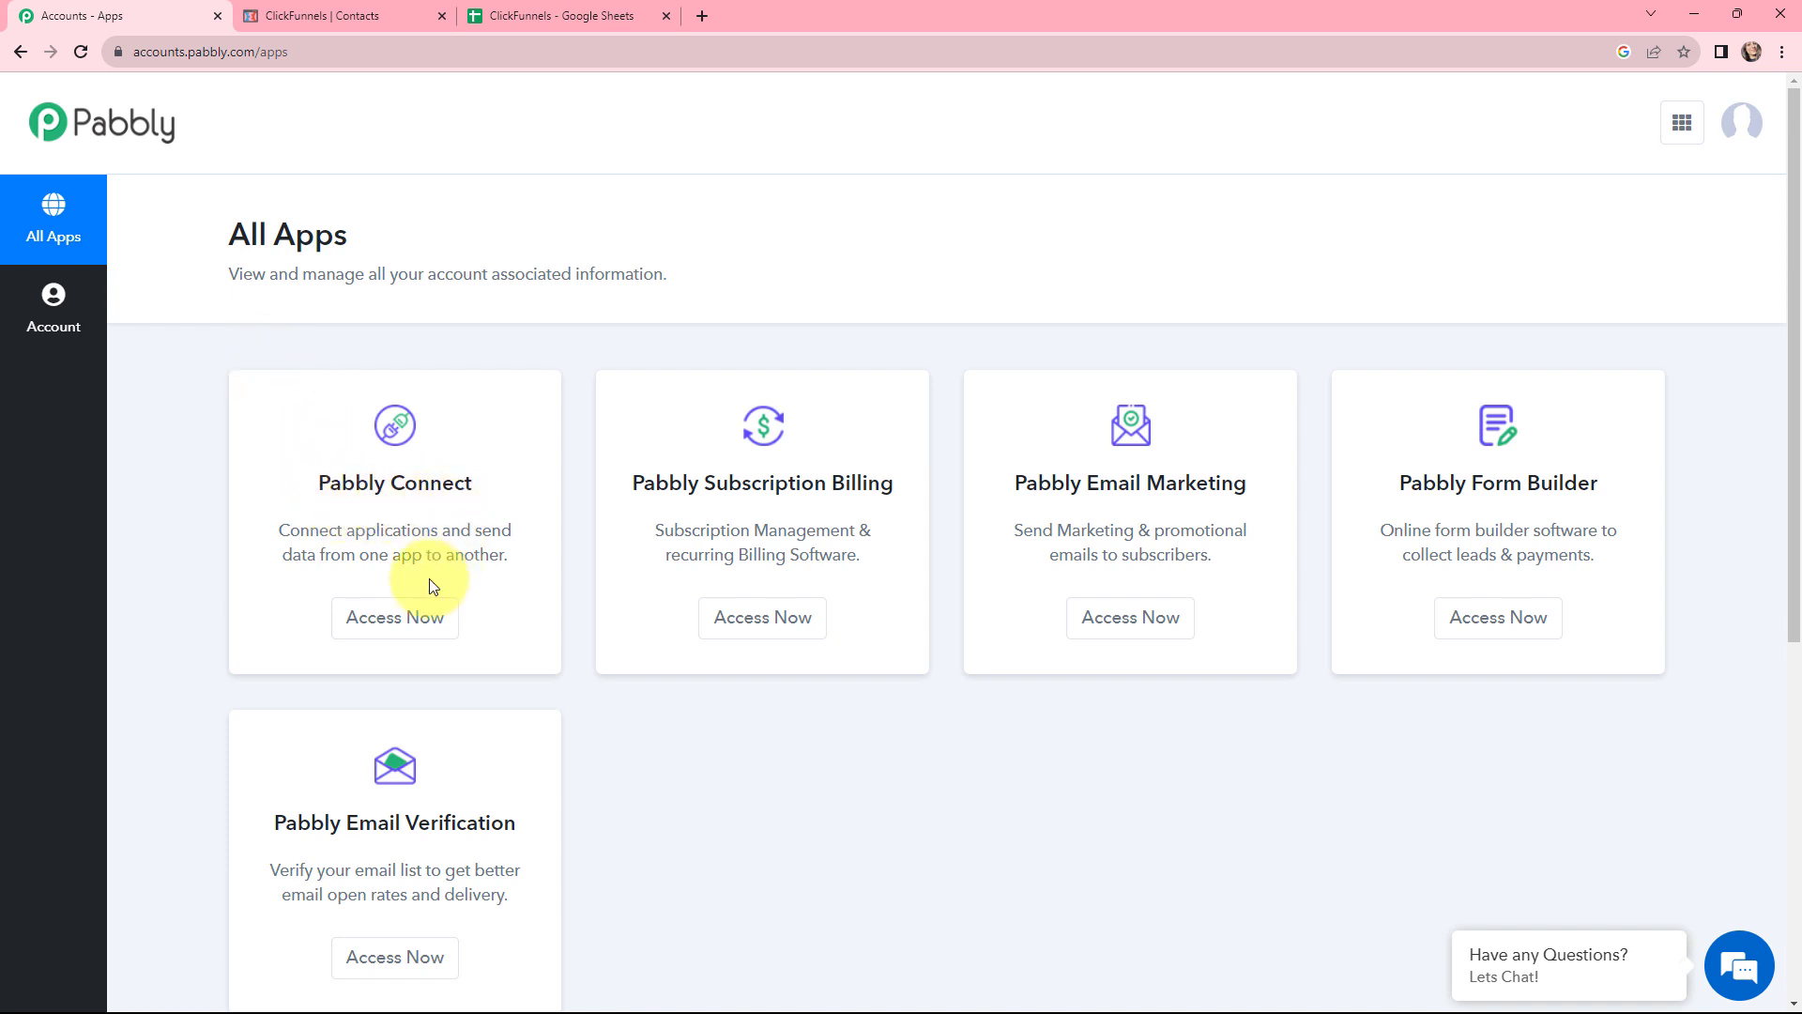
click(380, 627)
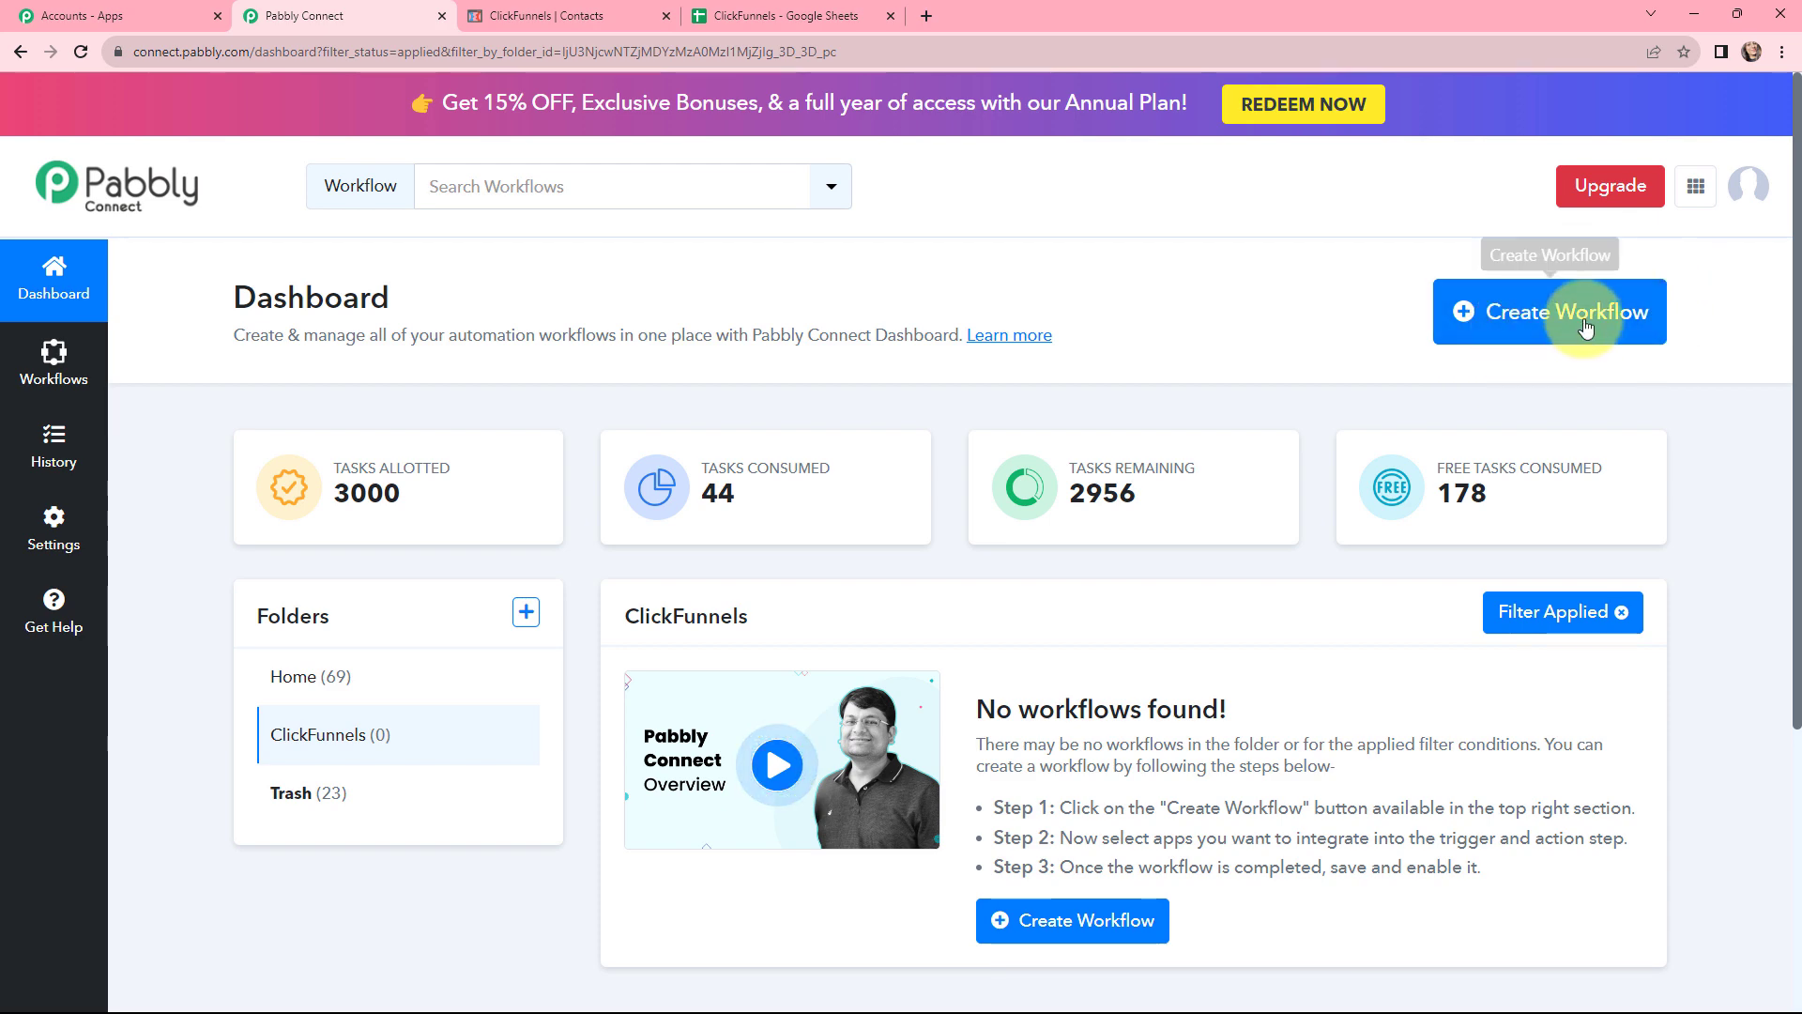
click(1528, 324)
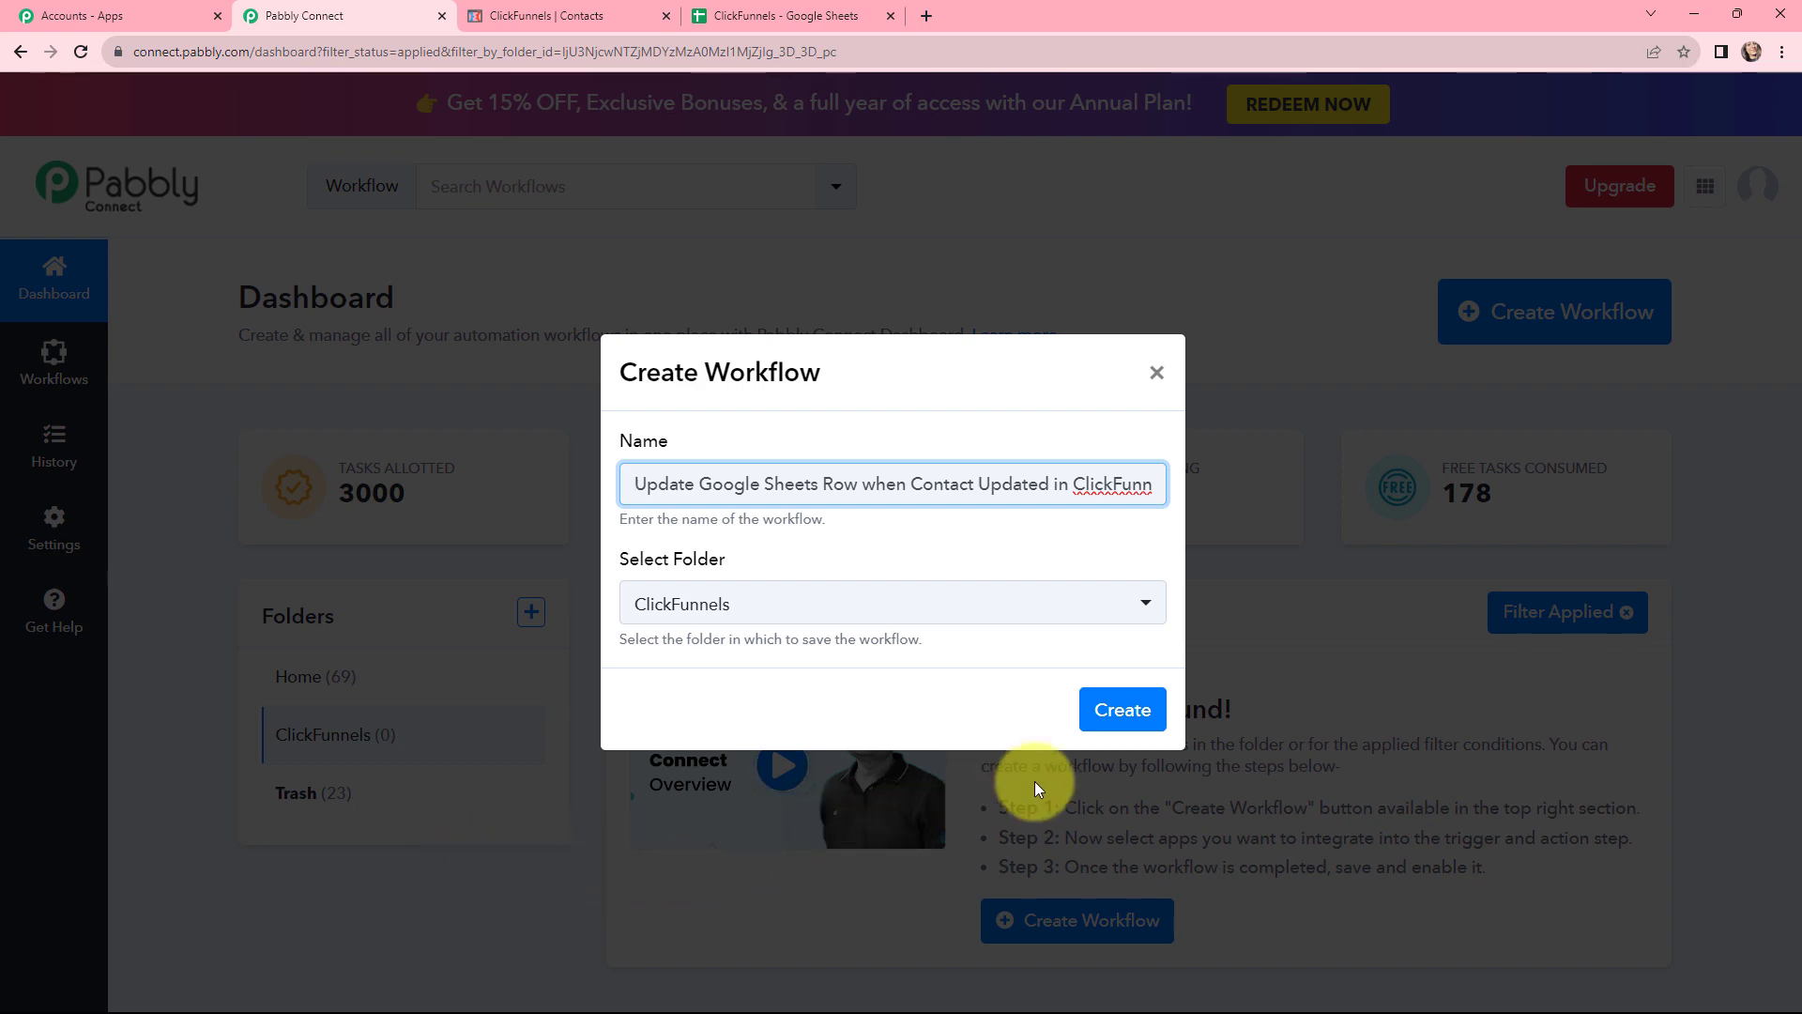
click(1124, 713)
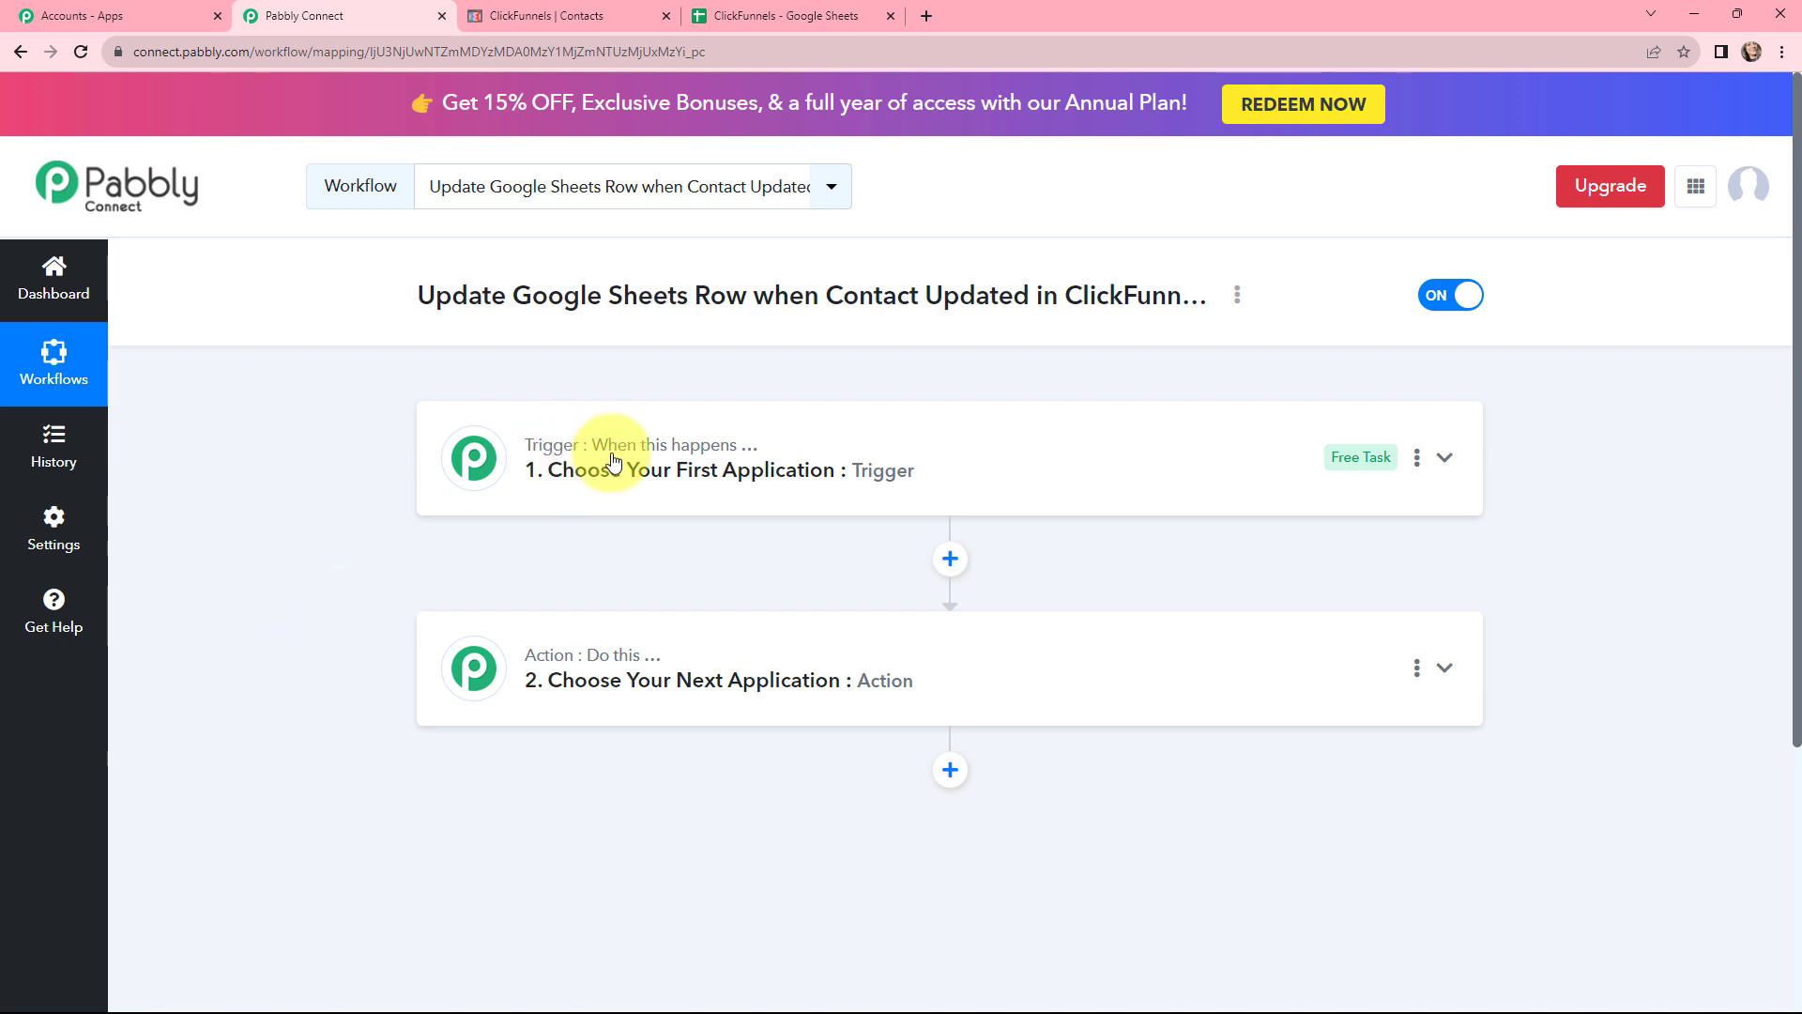
Set the workflow's trigger to the Clickfunnels app with the New Contact Updated event.
click(670, 445)
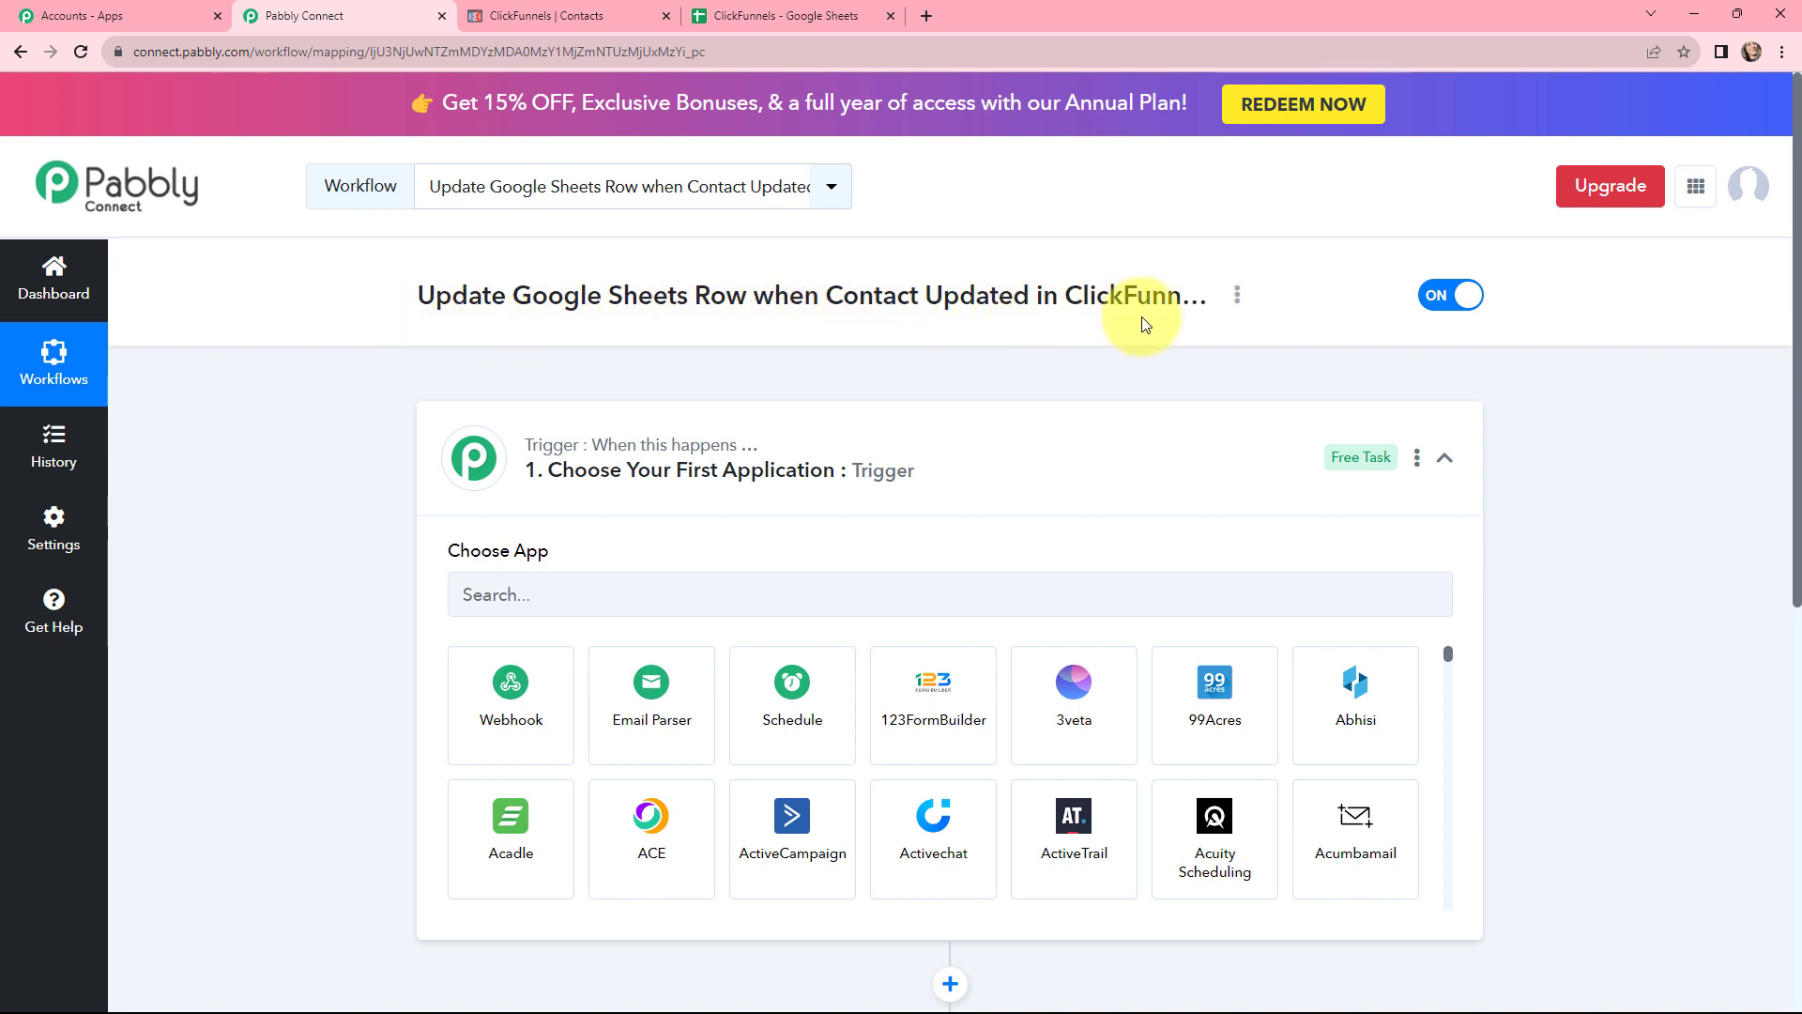
scroll(523, 554, down, 1)
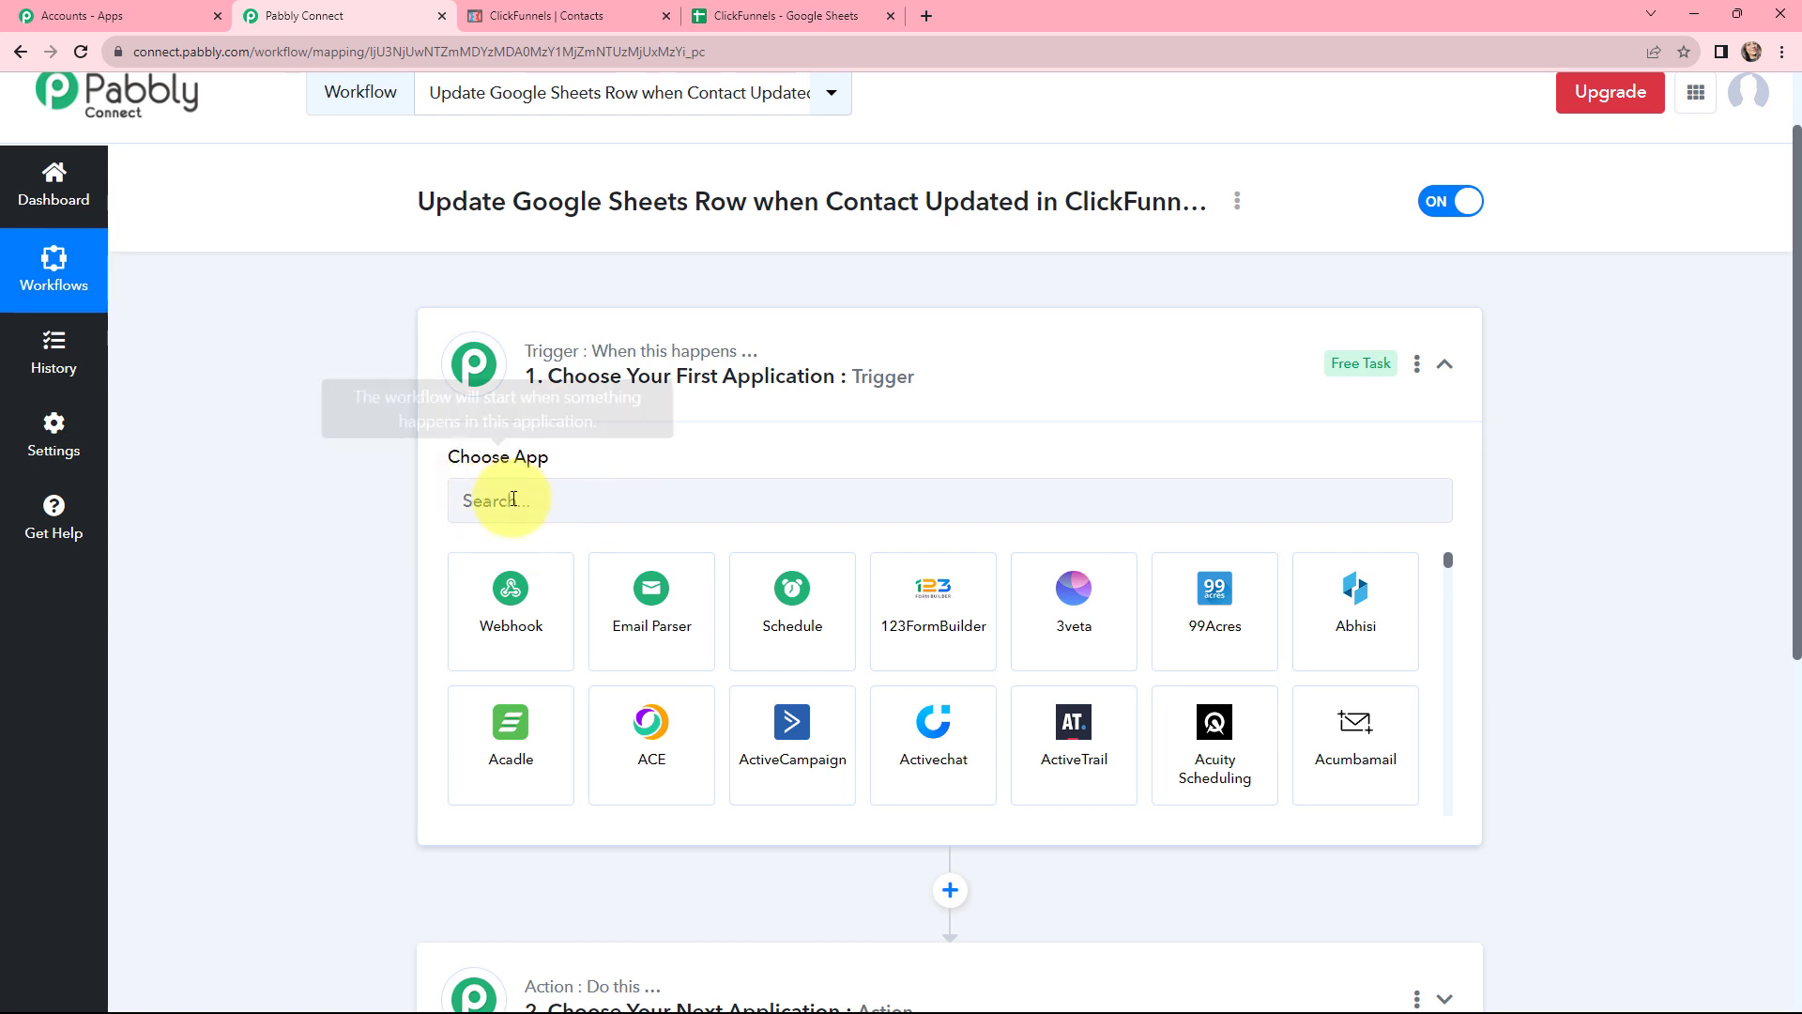
click(545, 506)
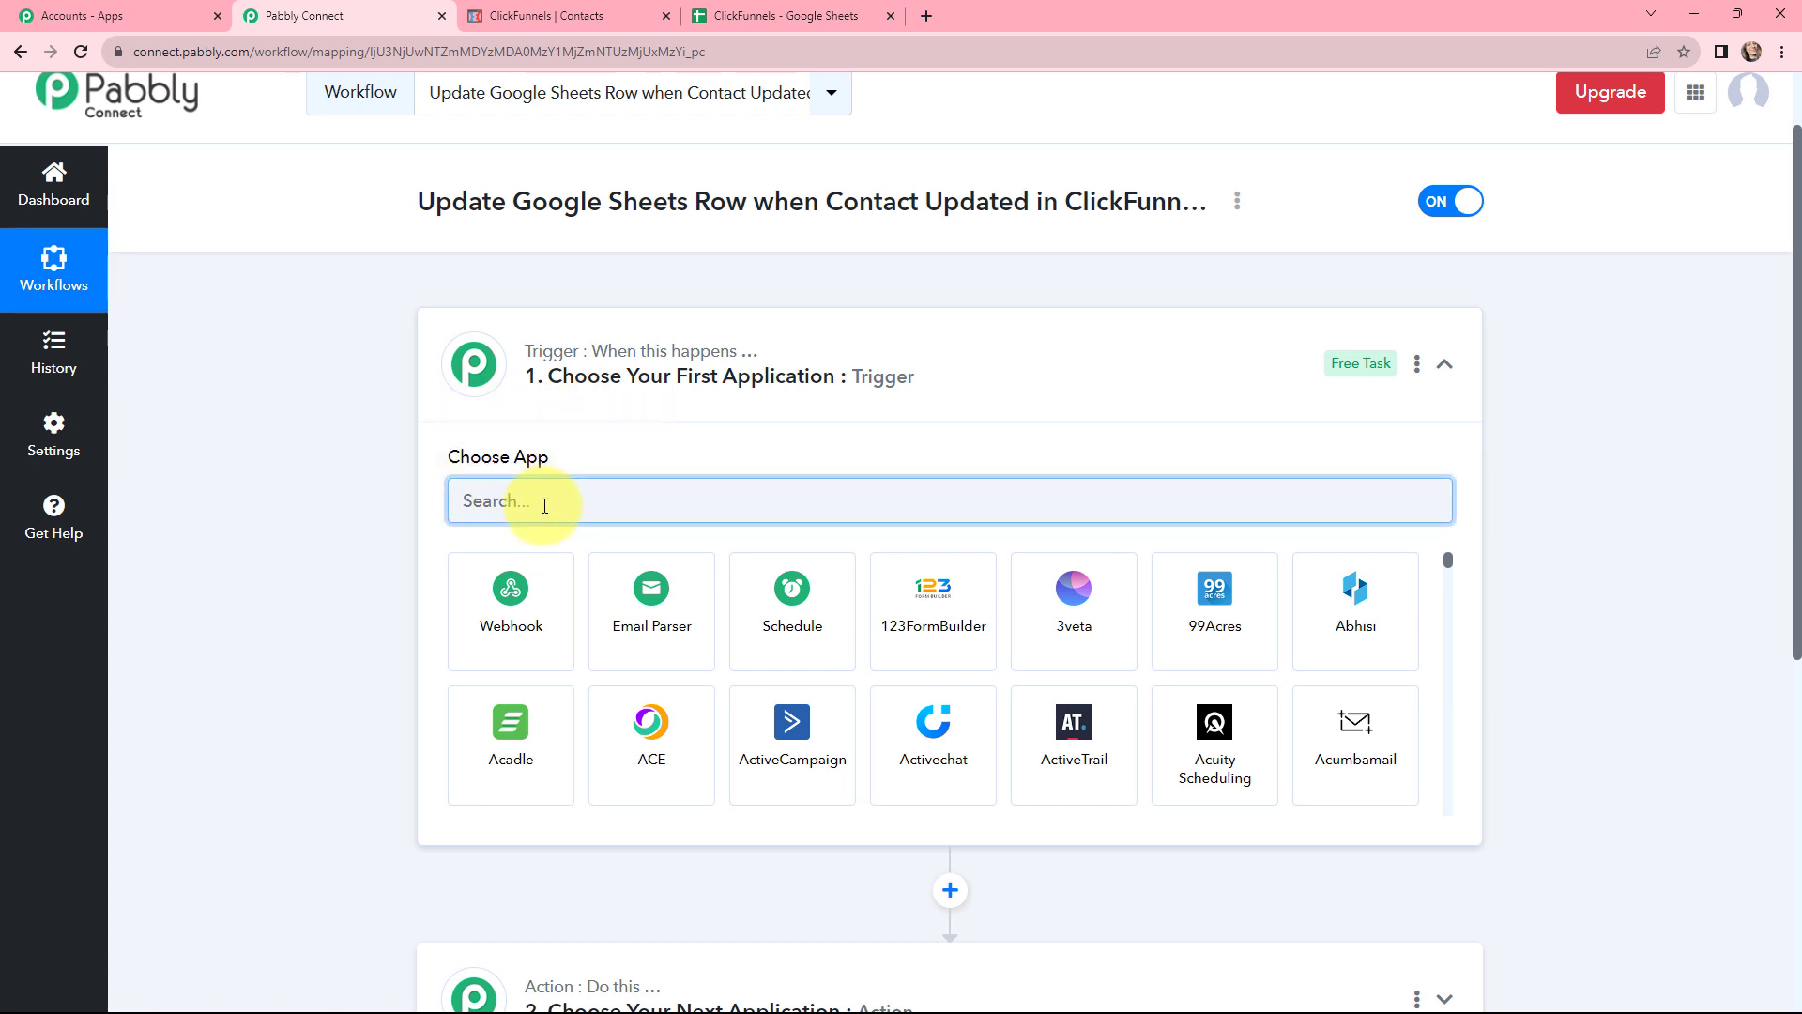
text(clic)
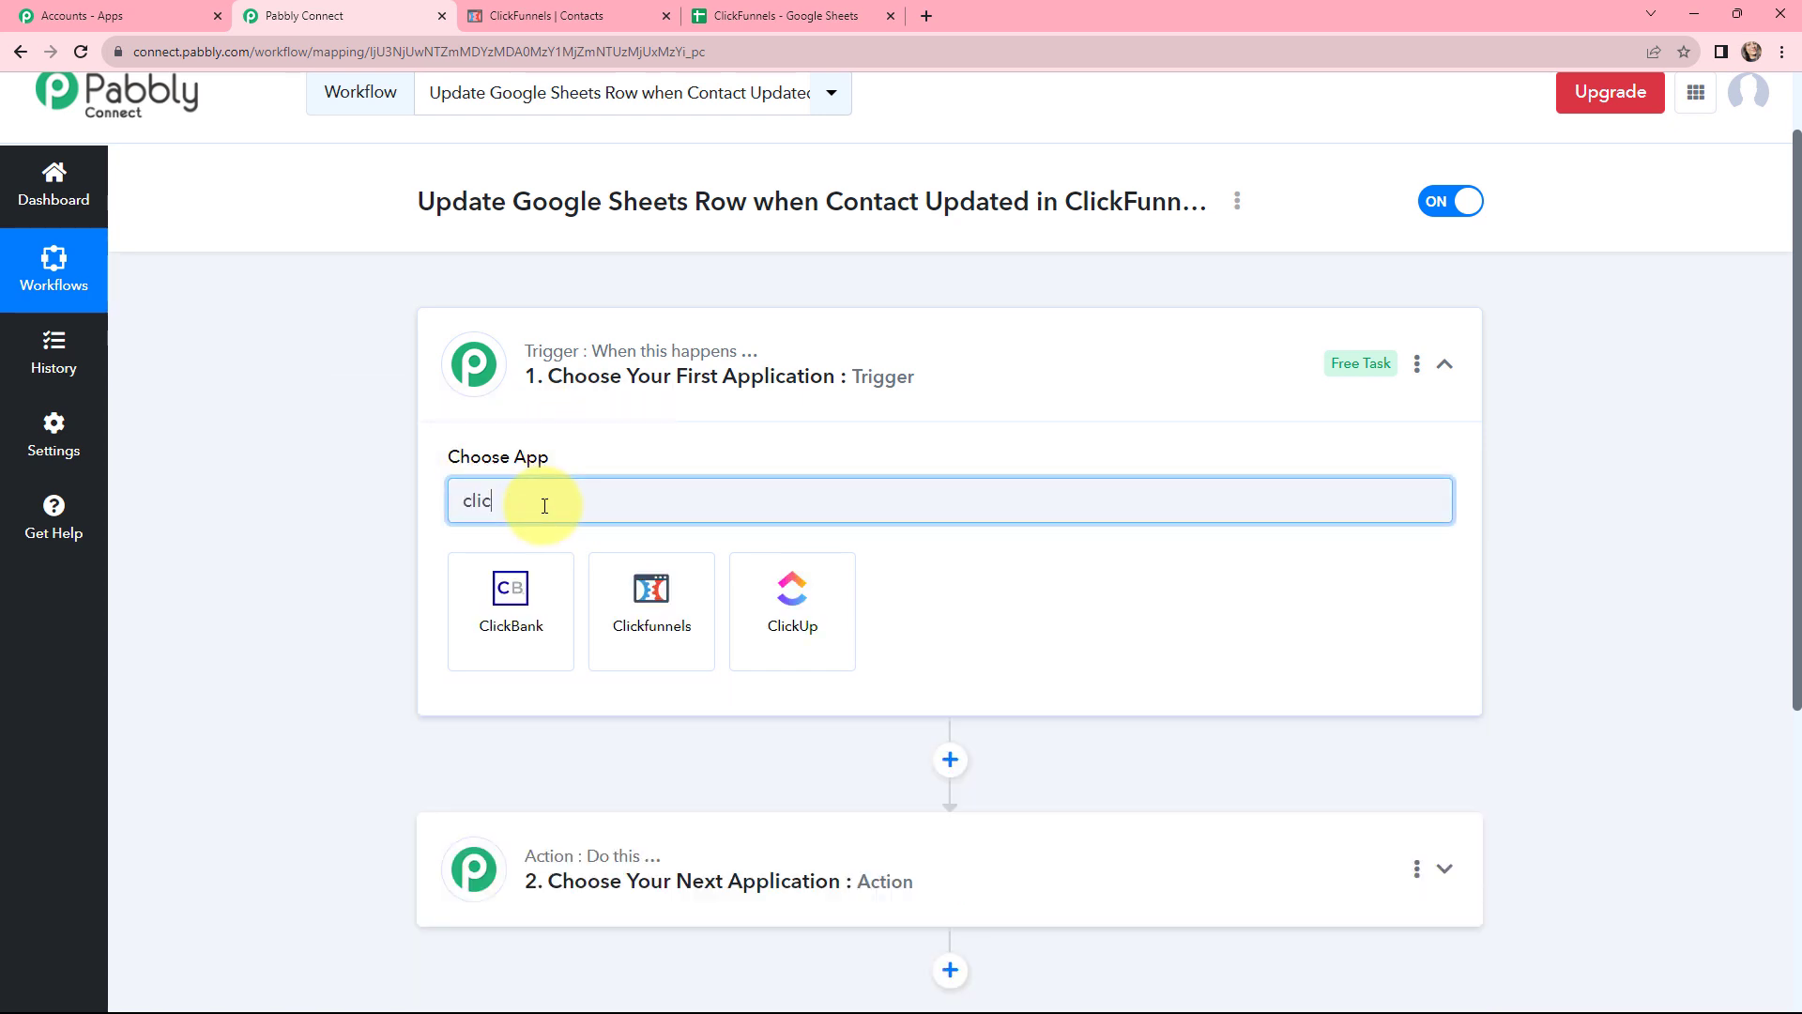
click(650, 592)
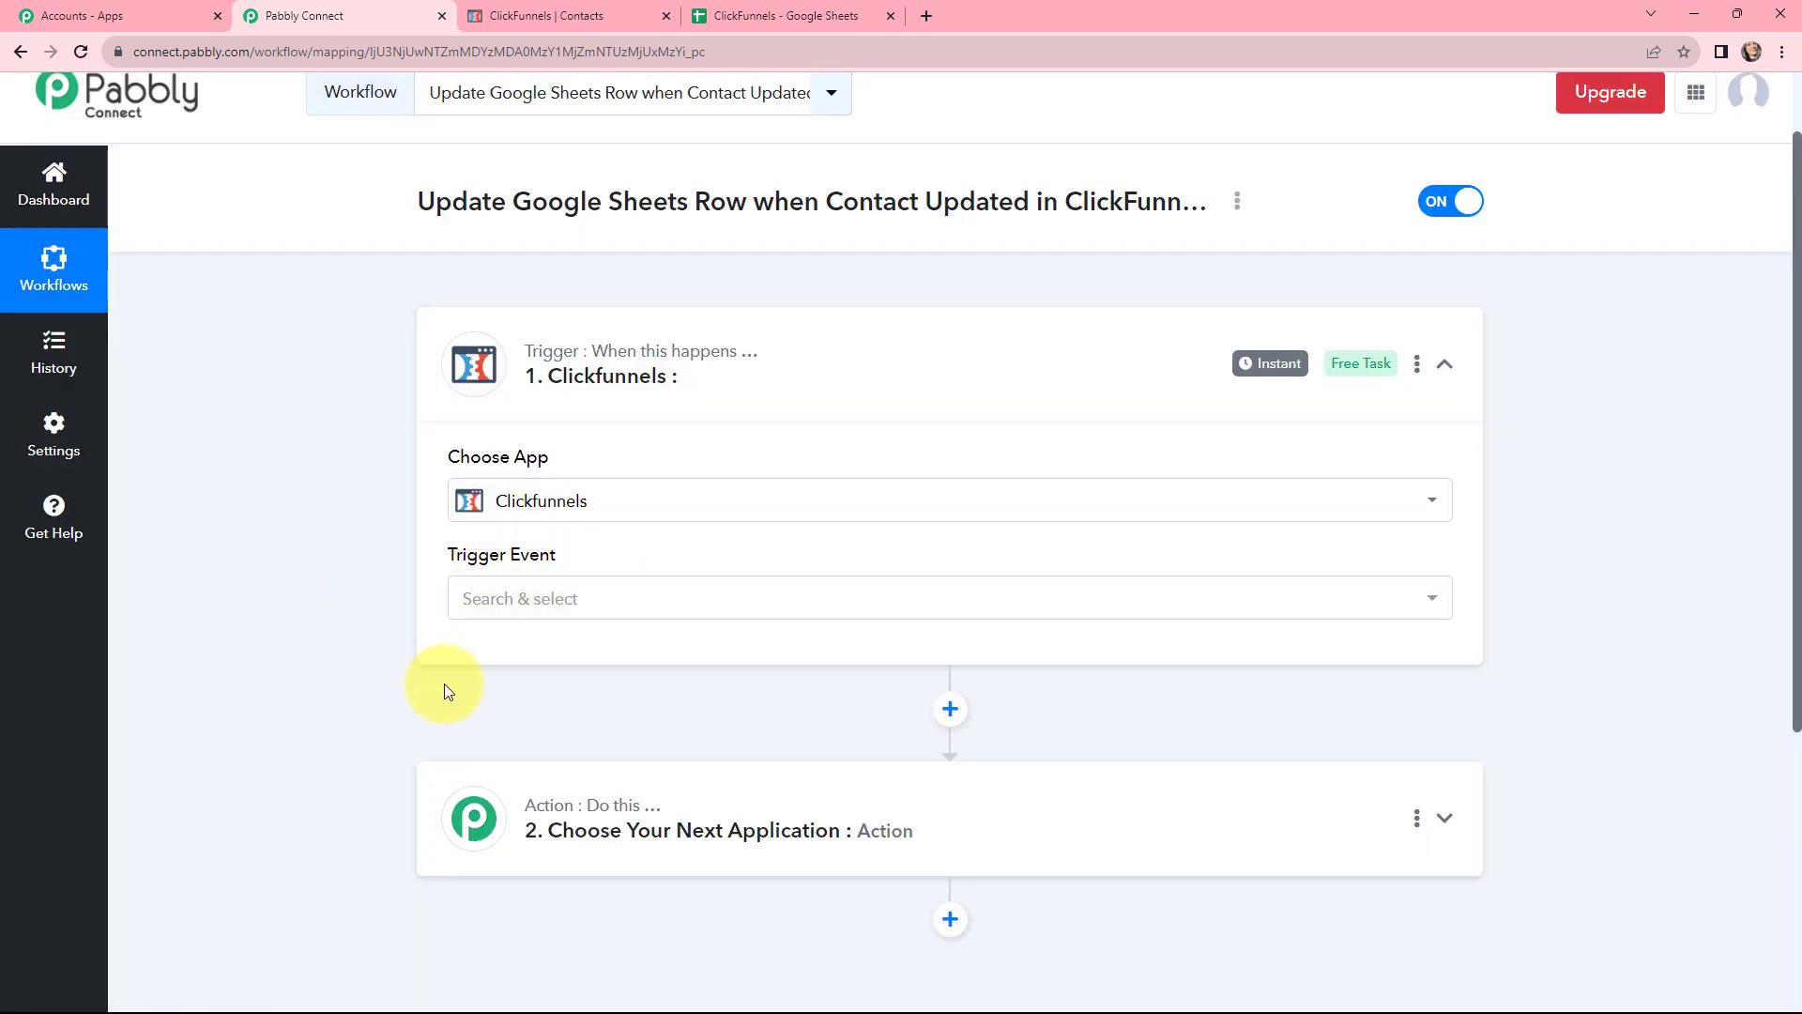
click(573, 602)
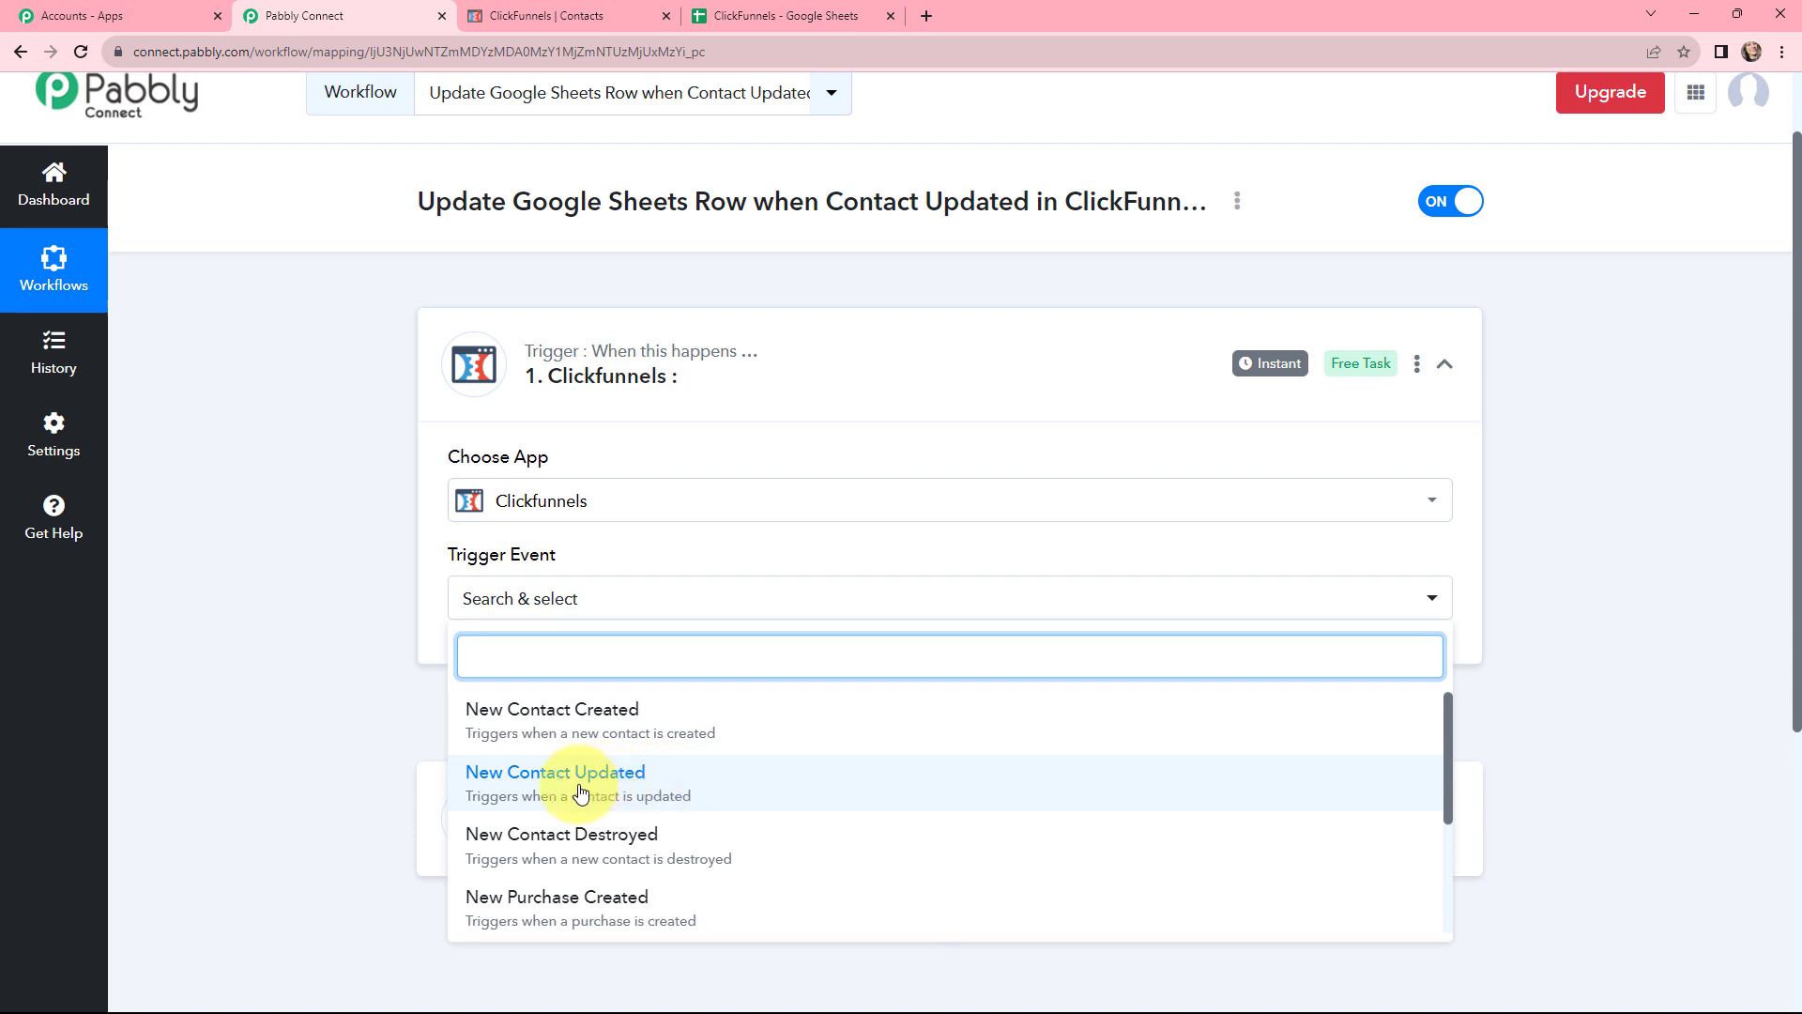
click(660, 775)
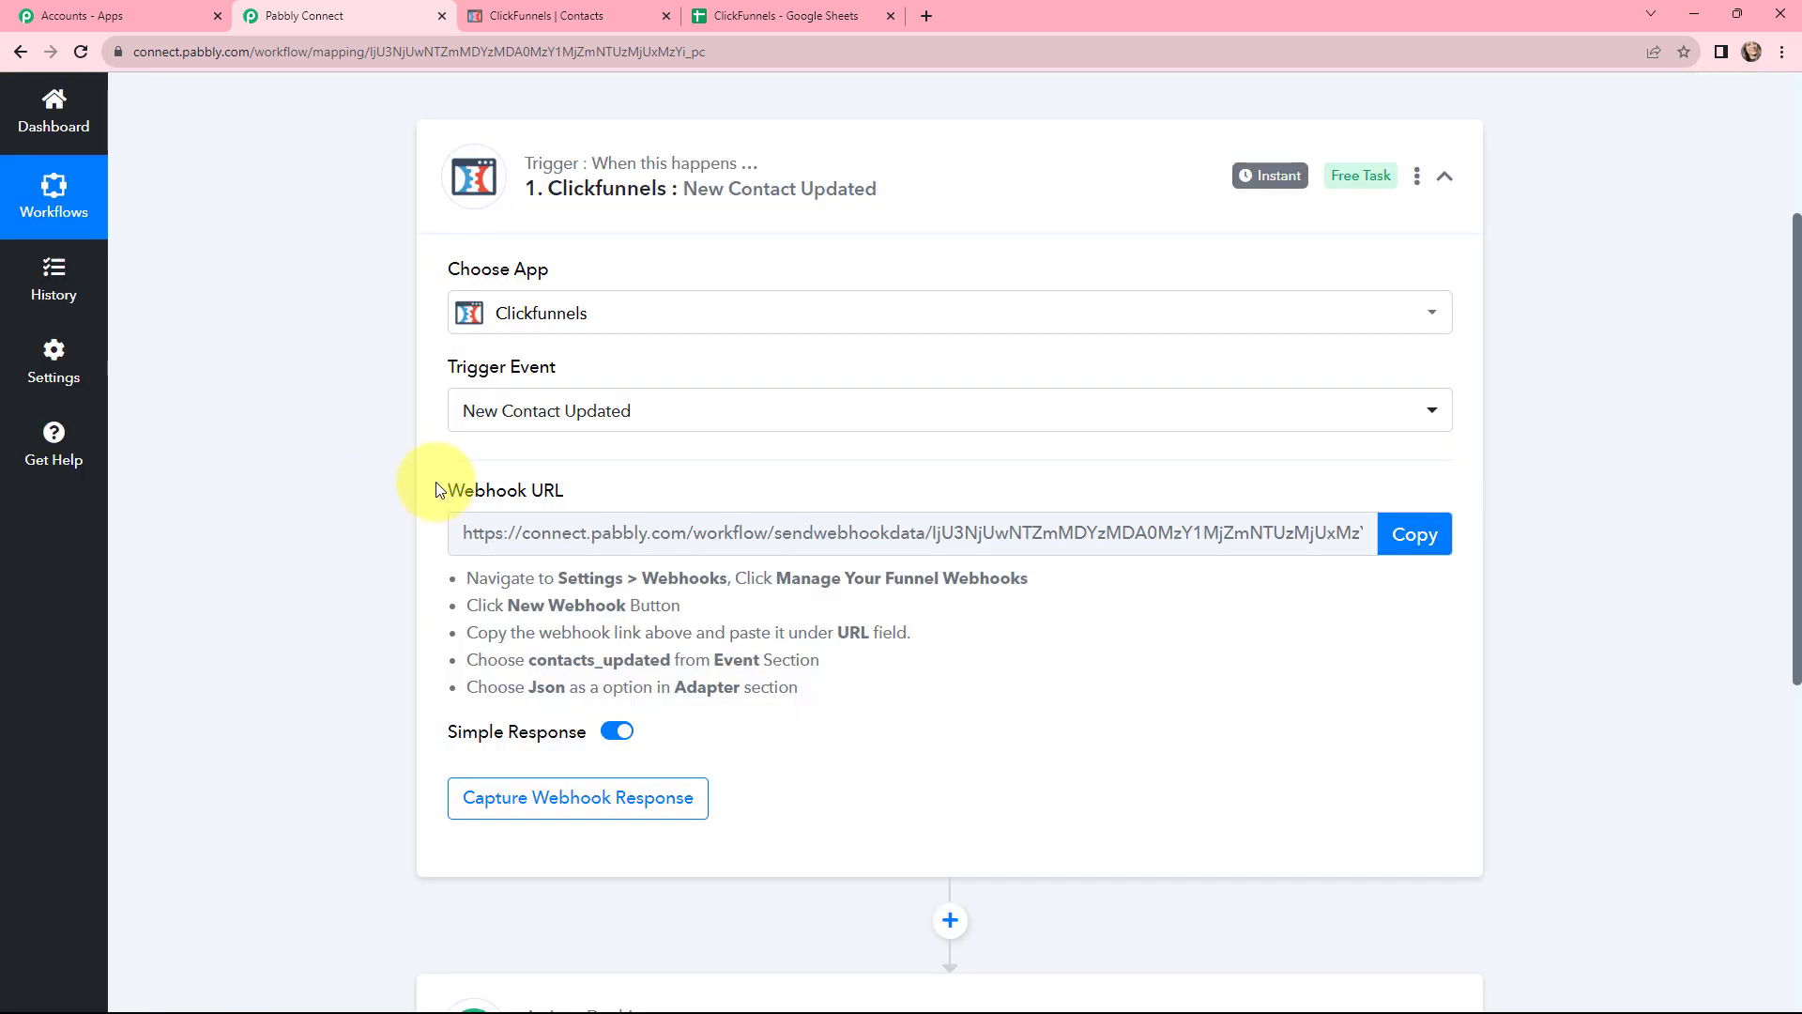
drag(440, 488, 685, 489)
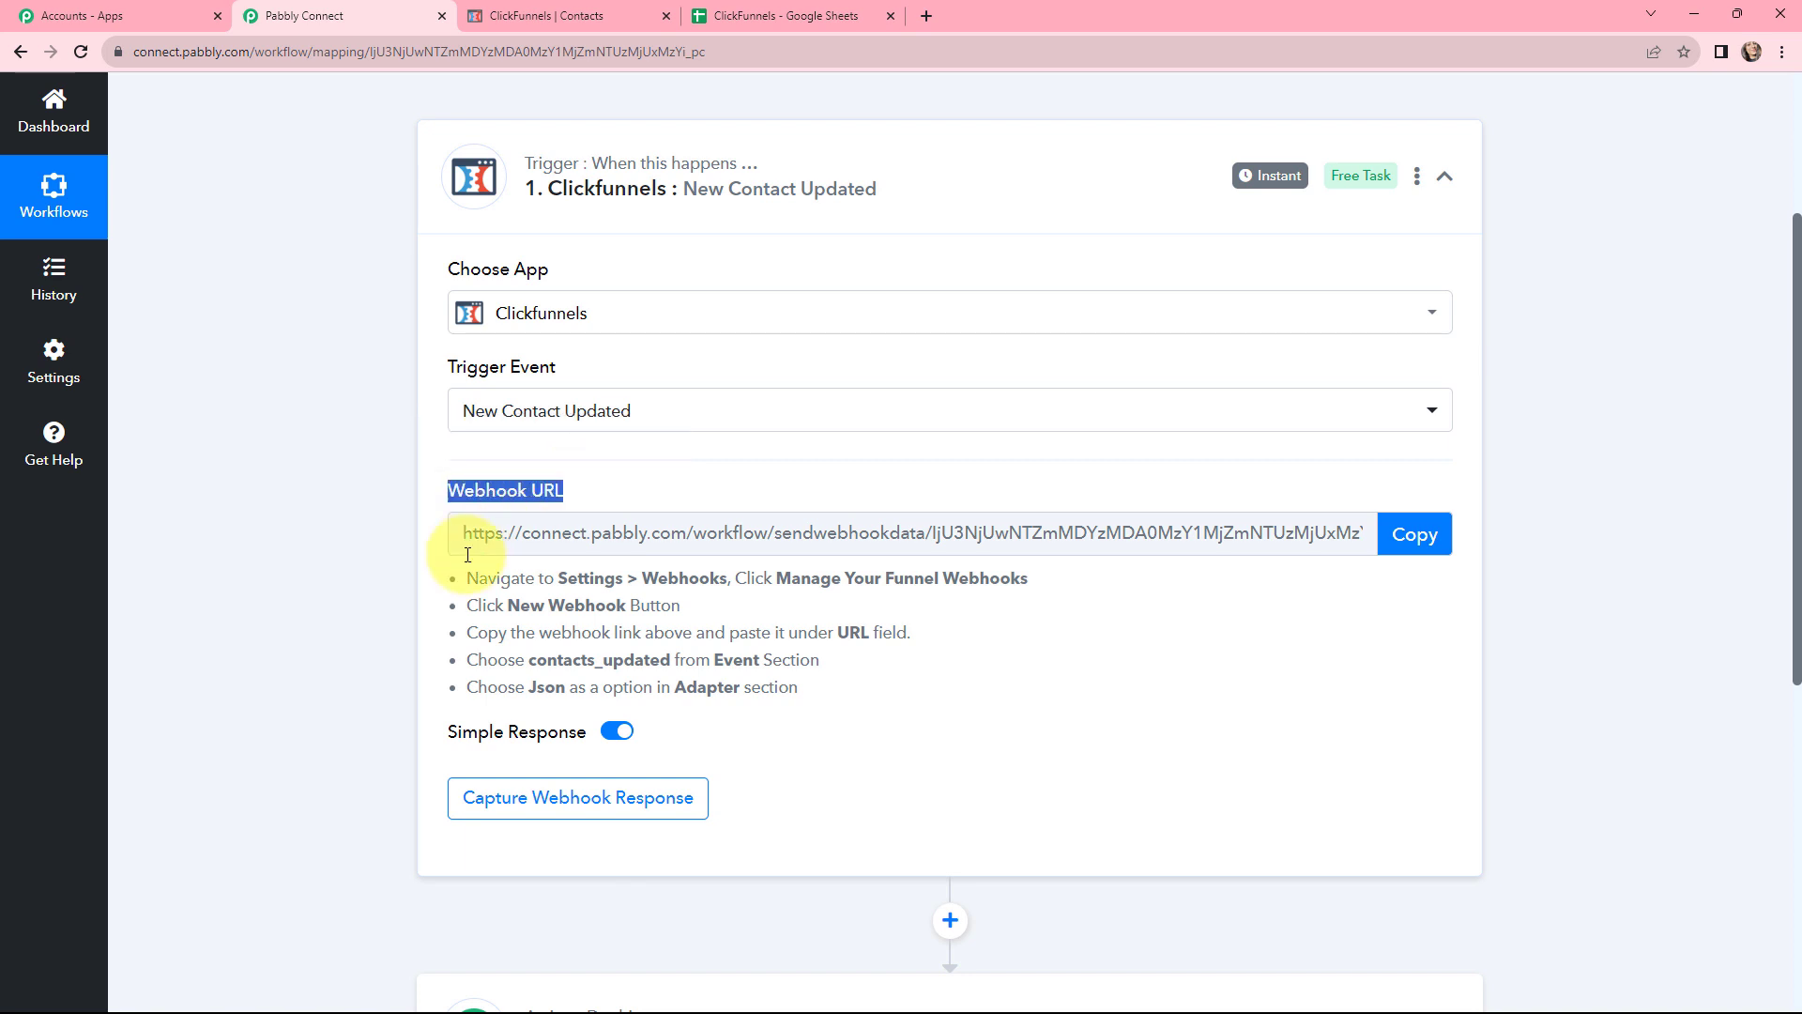
drag(443, 572, 805, 690)
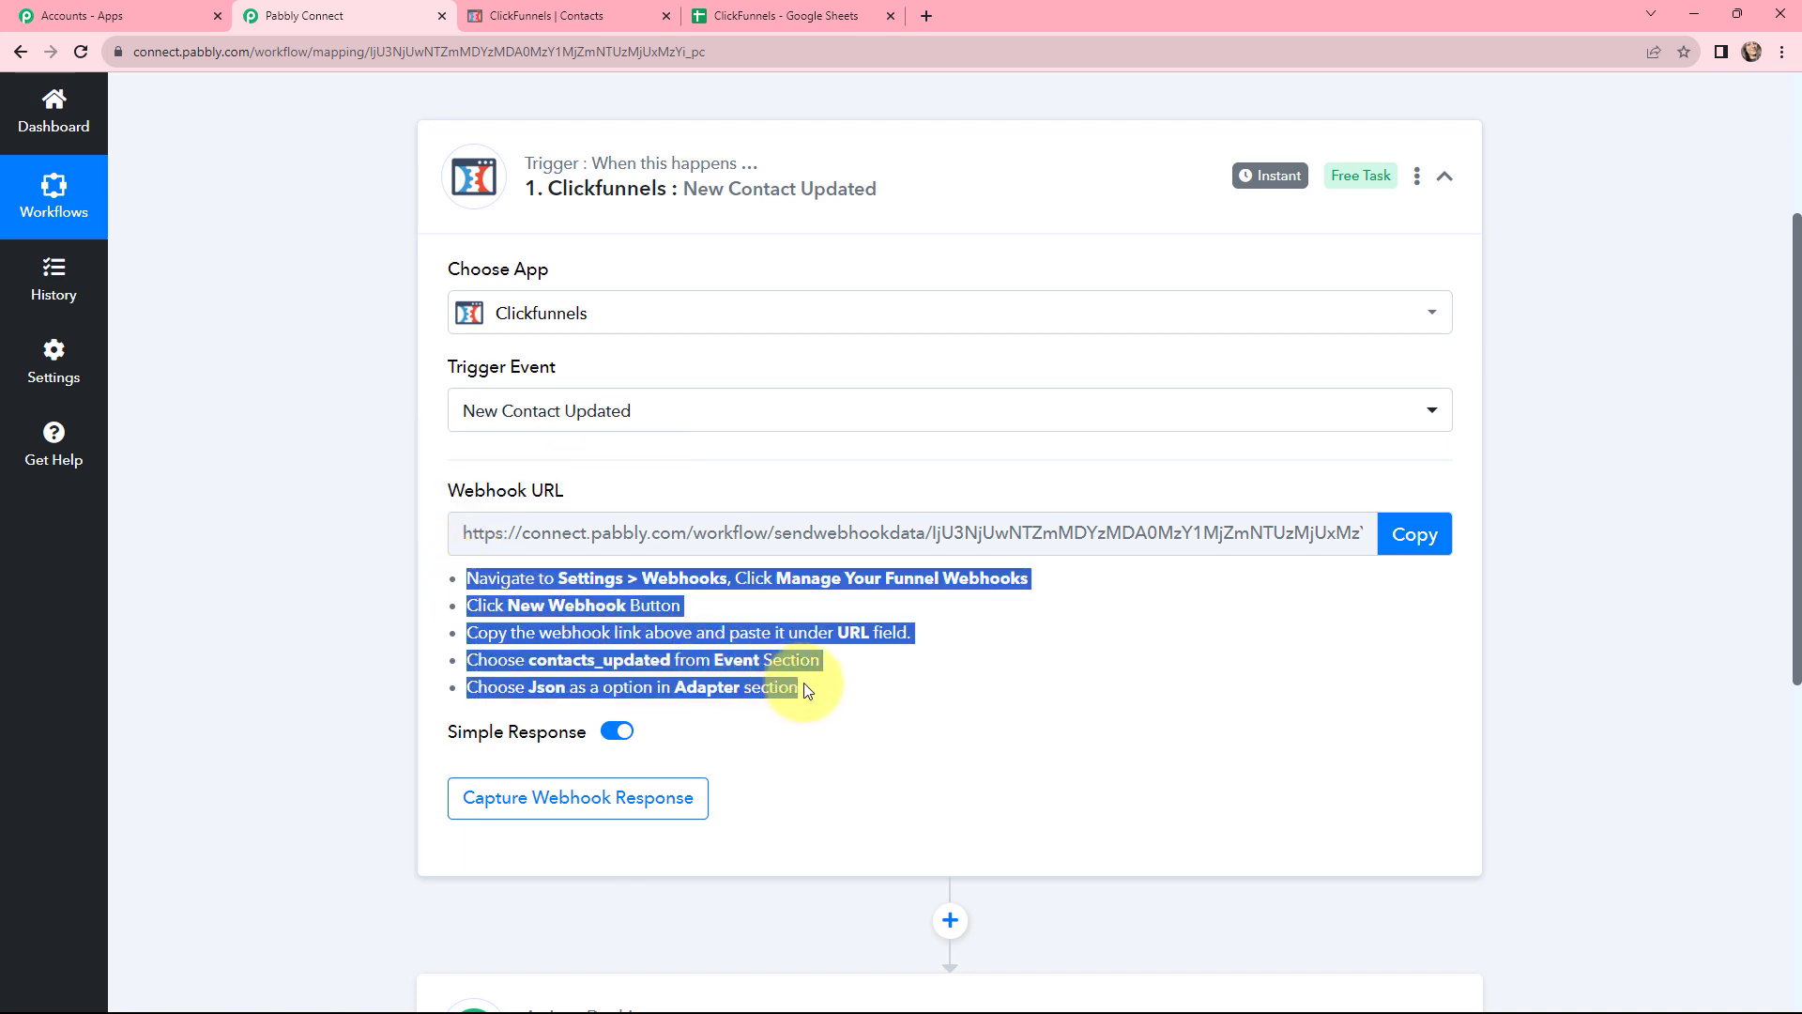
click(378, 634)
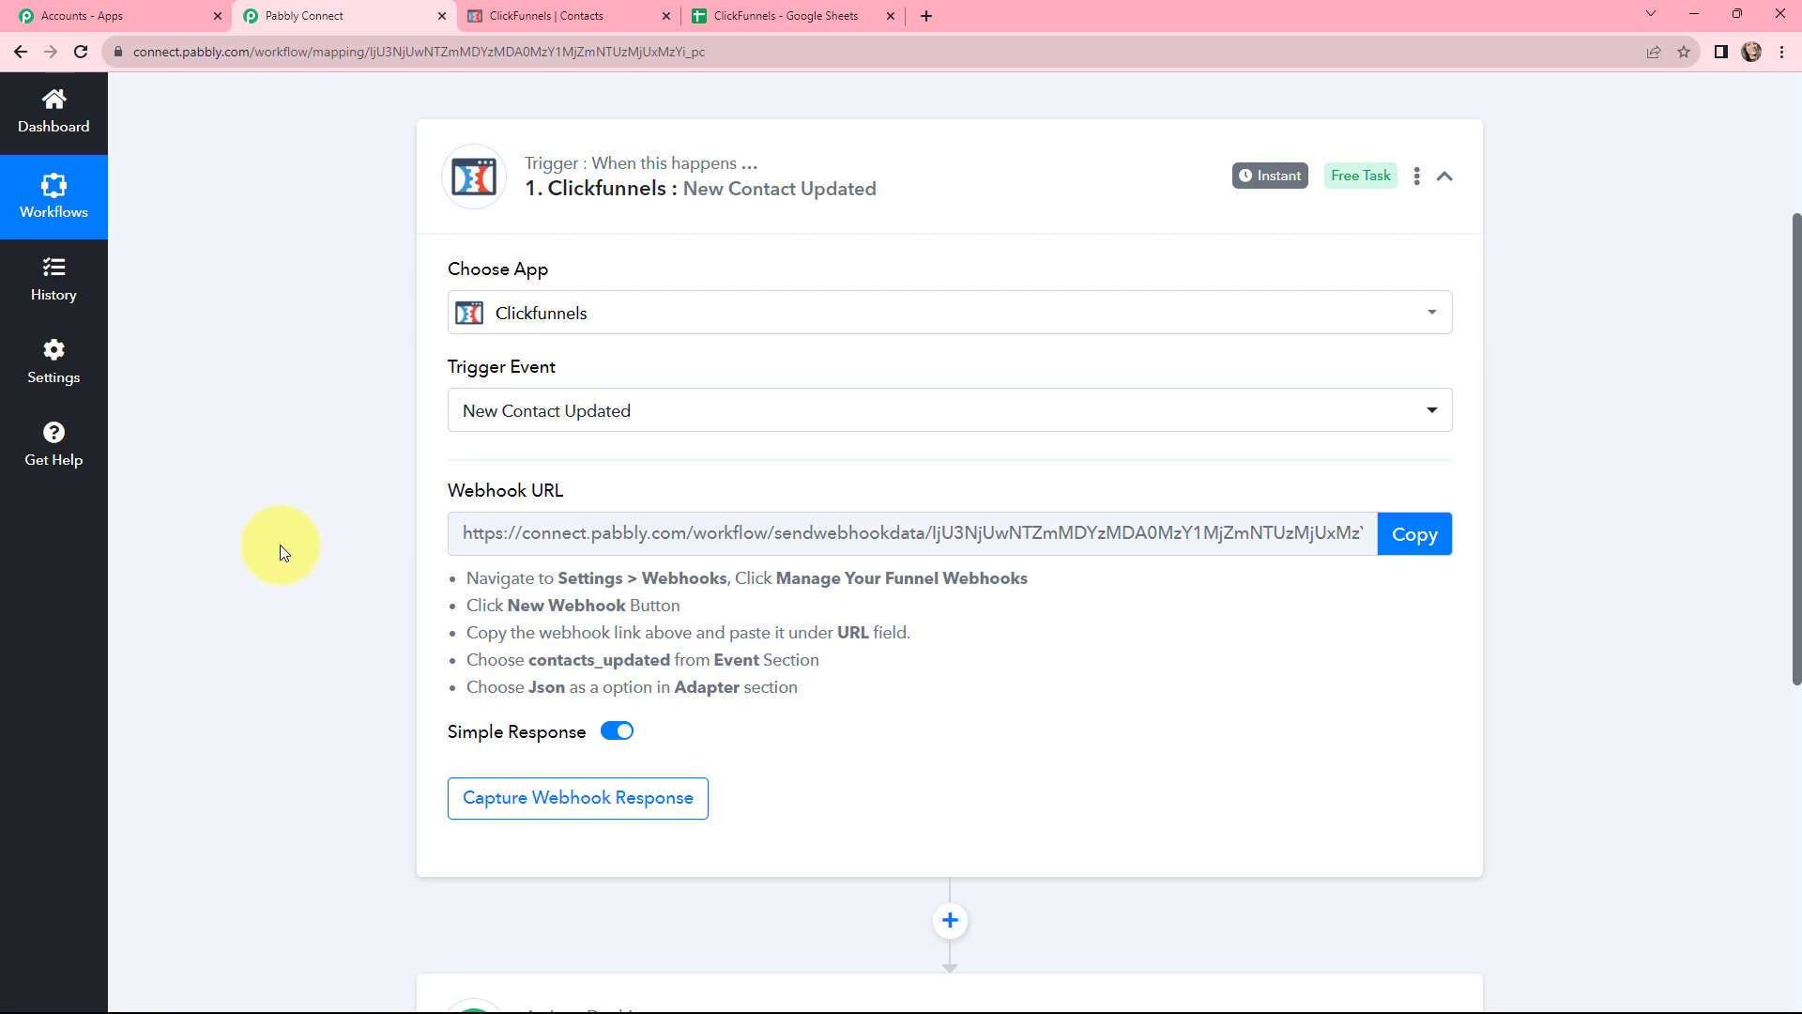
Switch to ClickFunnels, open the workspace's webhook settings and start a new endpoint named "latest".
click(529, 10)
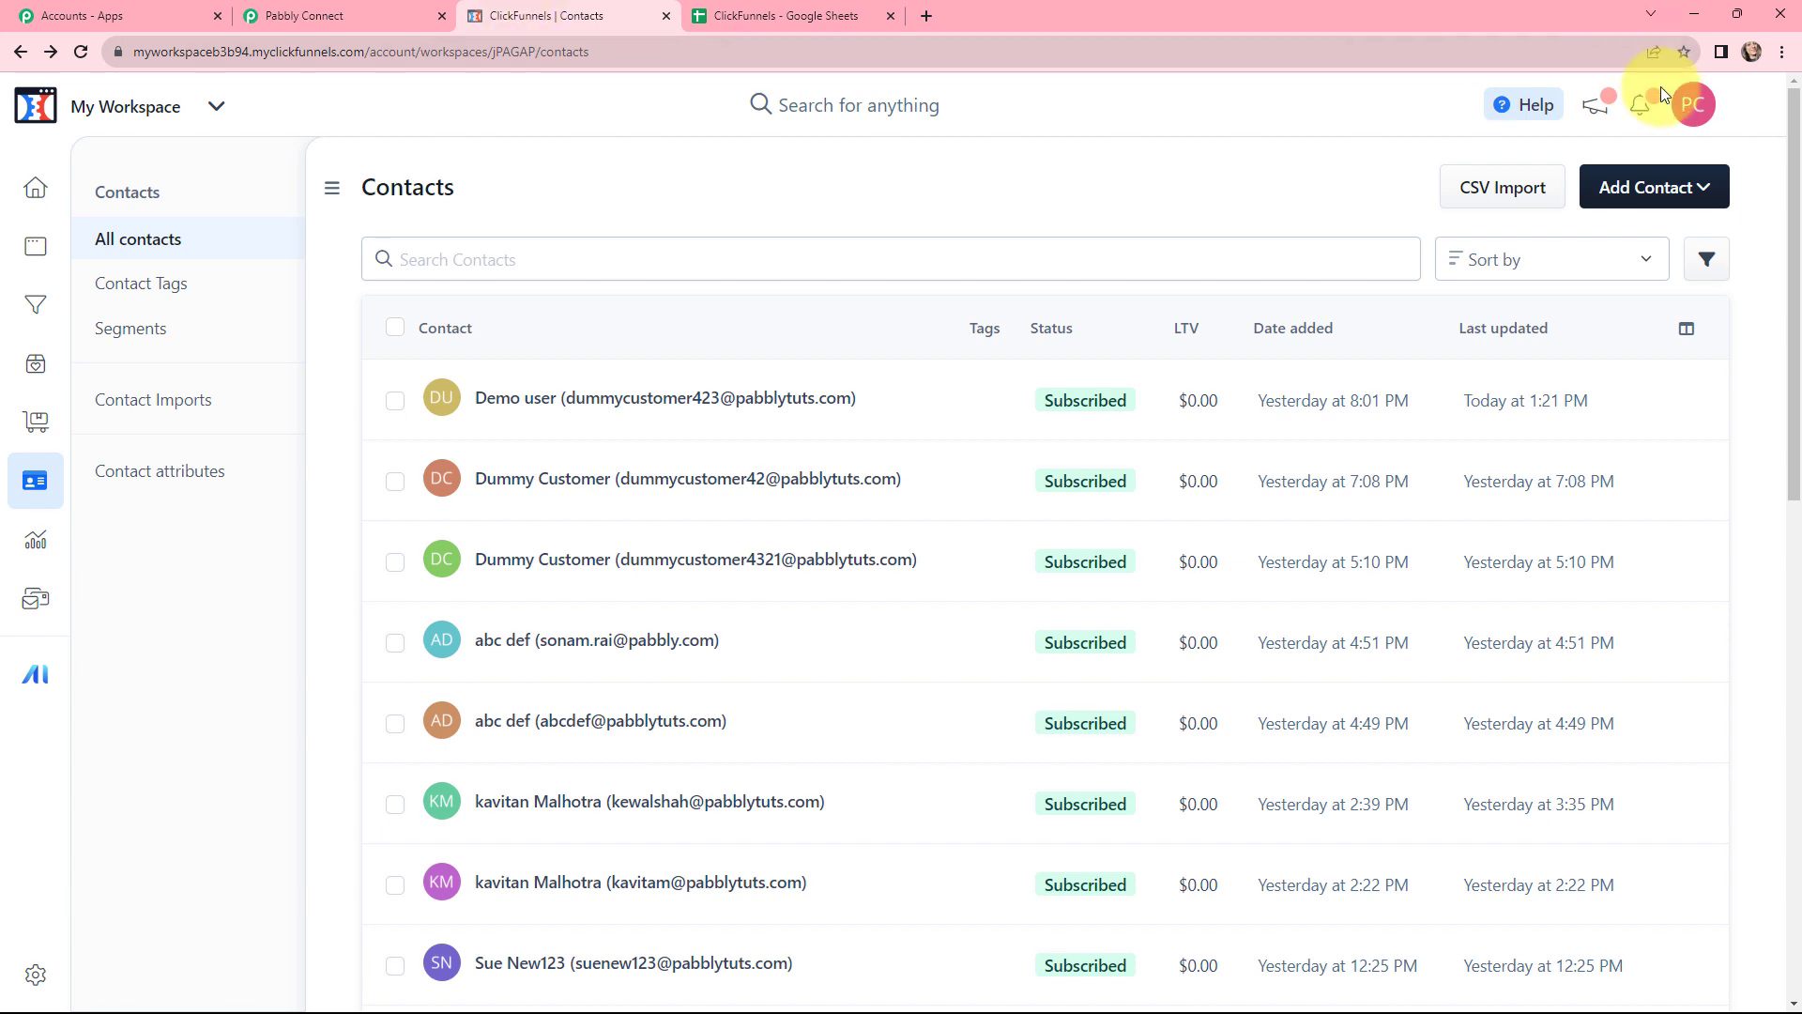
click(1689, 116)
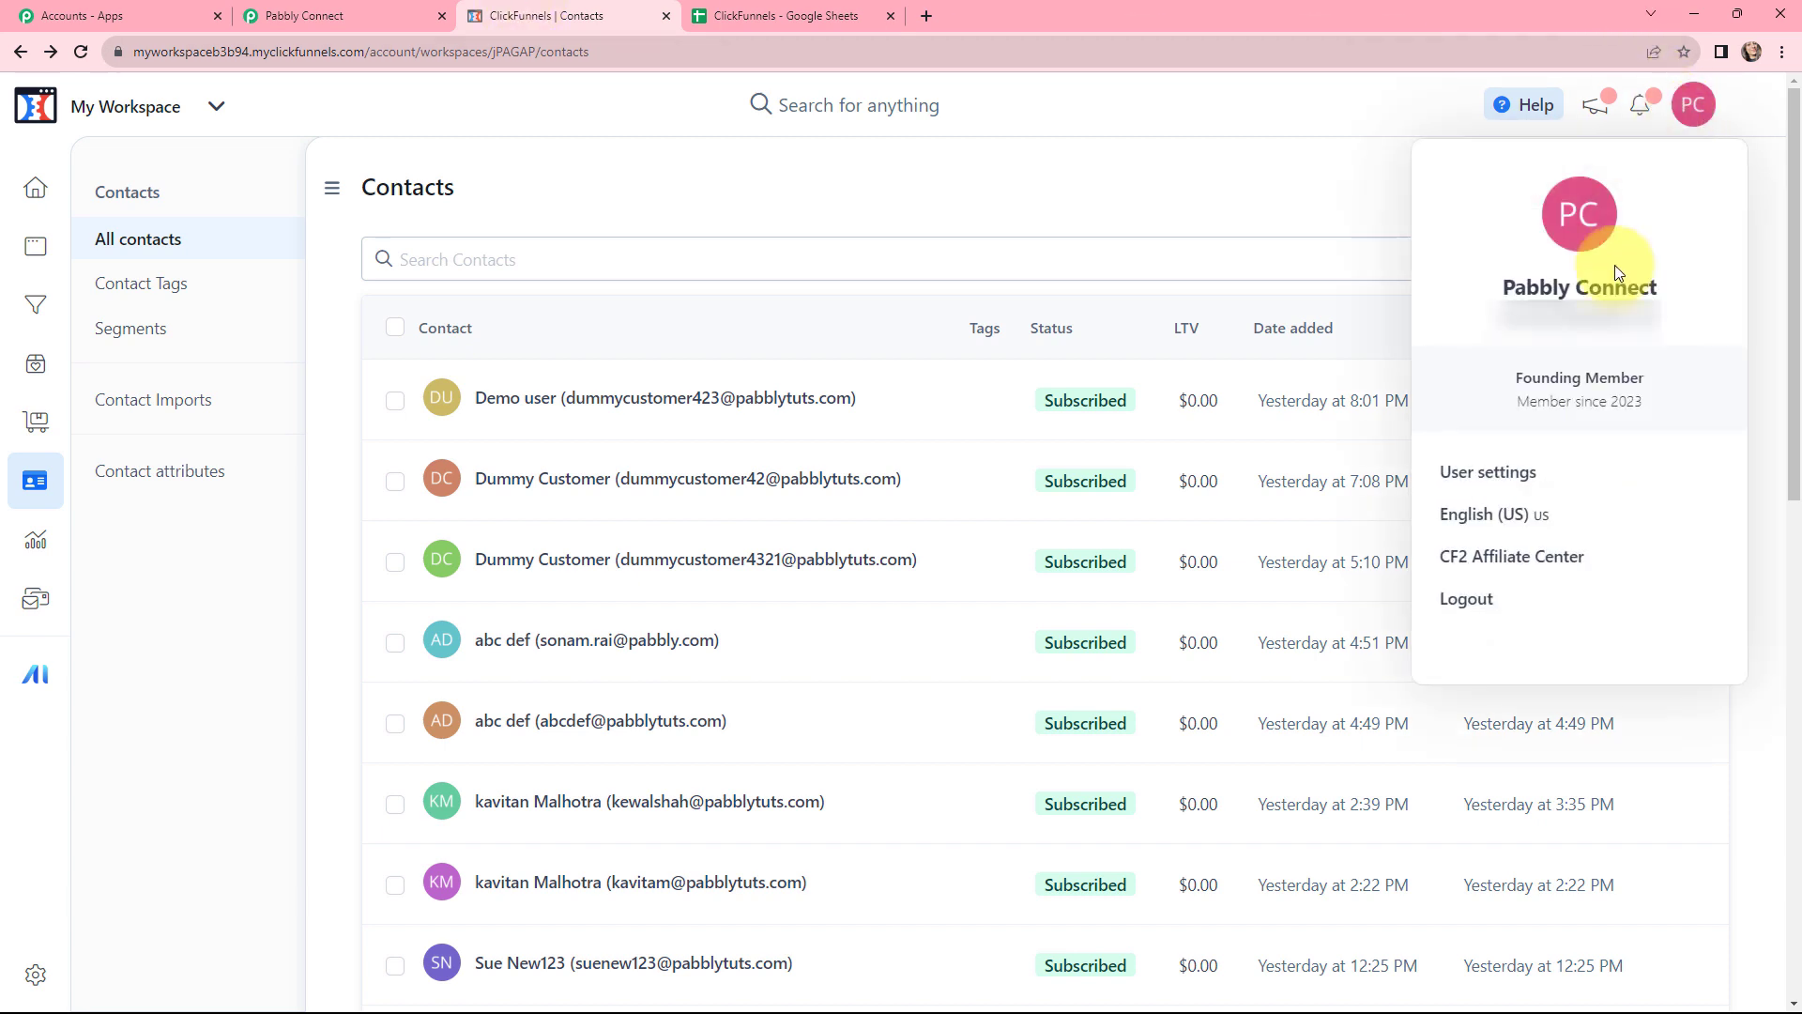
click(1480, 479)
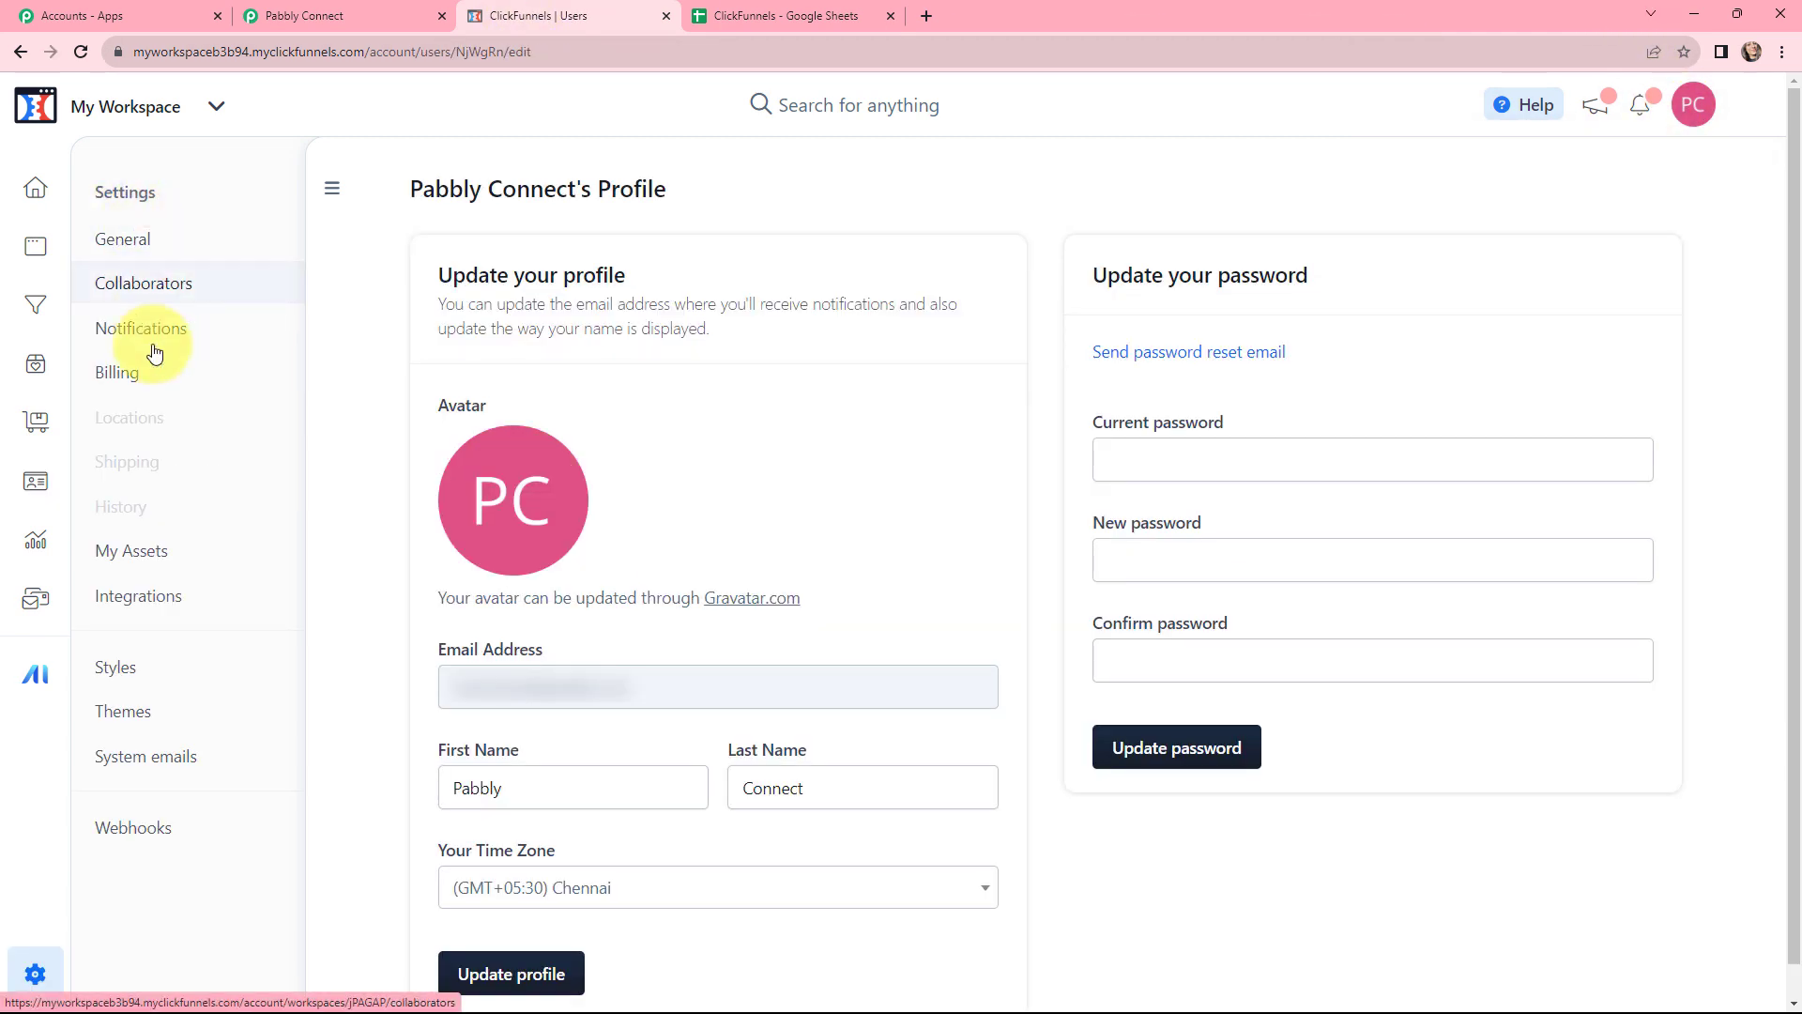
click(161, 834)
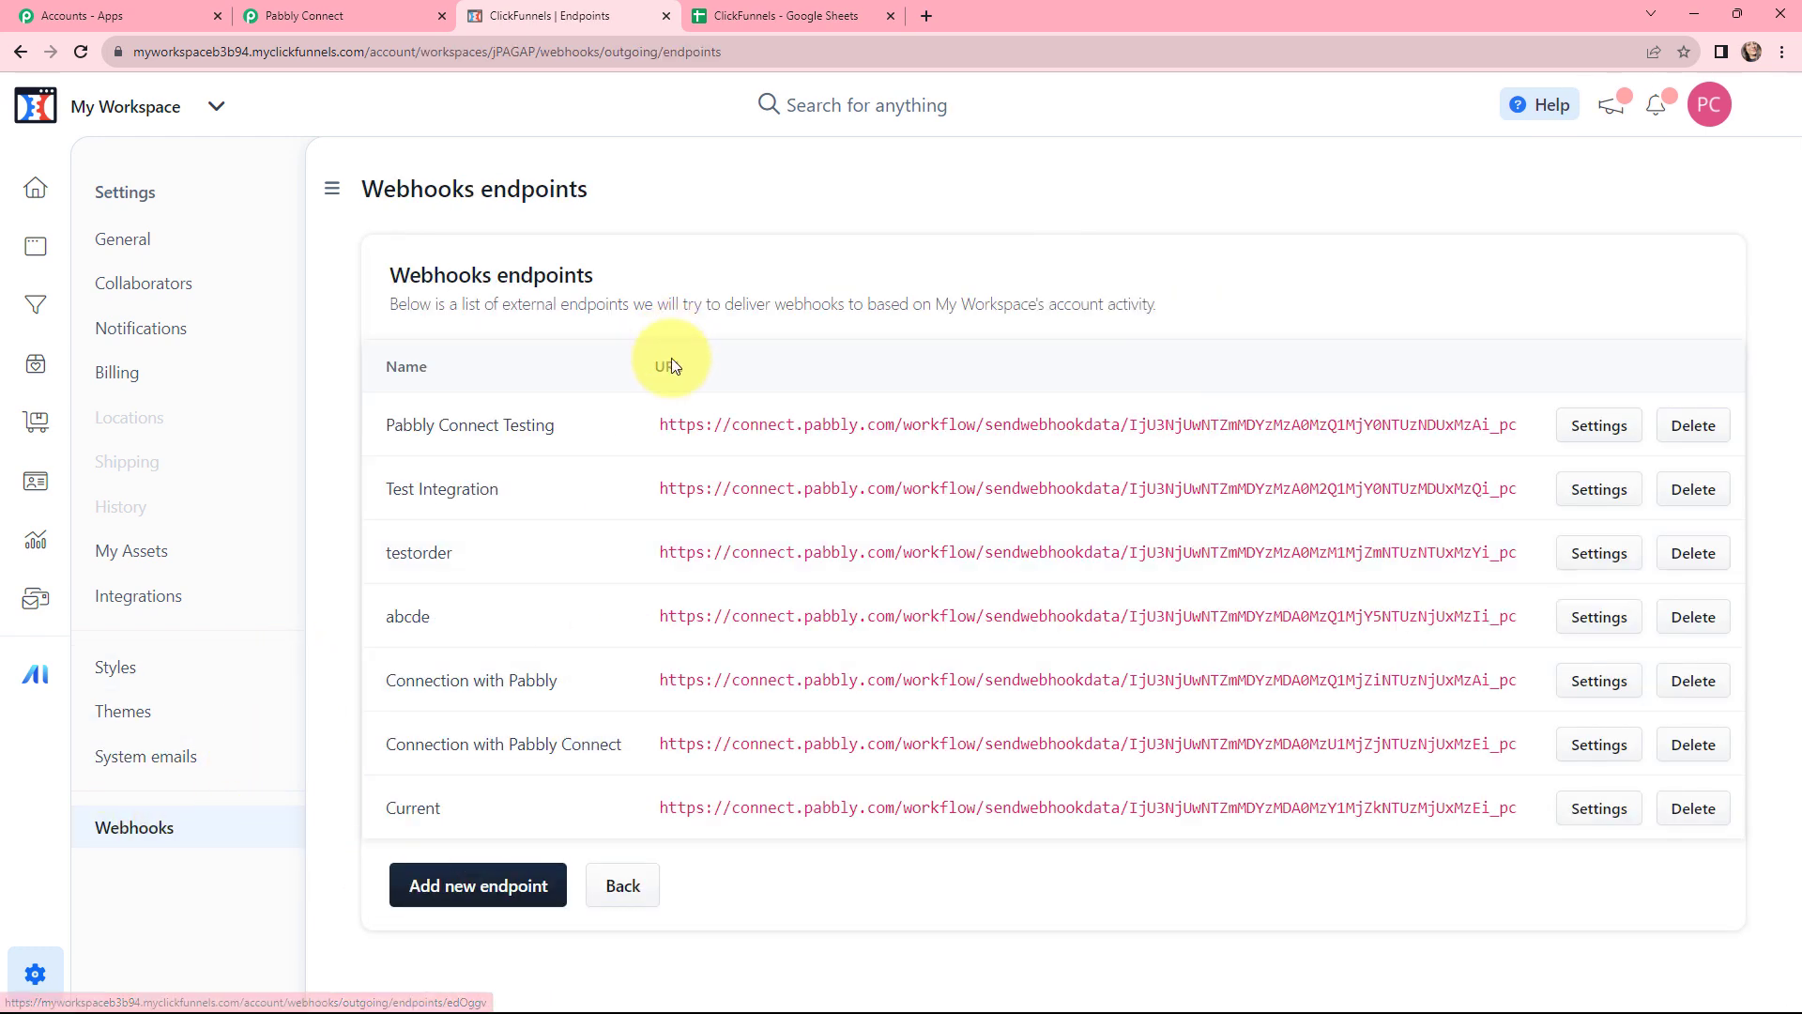
click(477, 888)
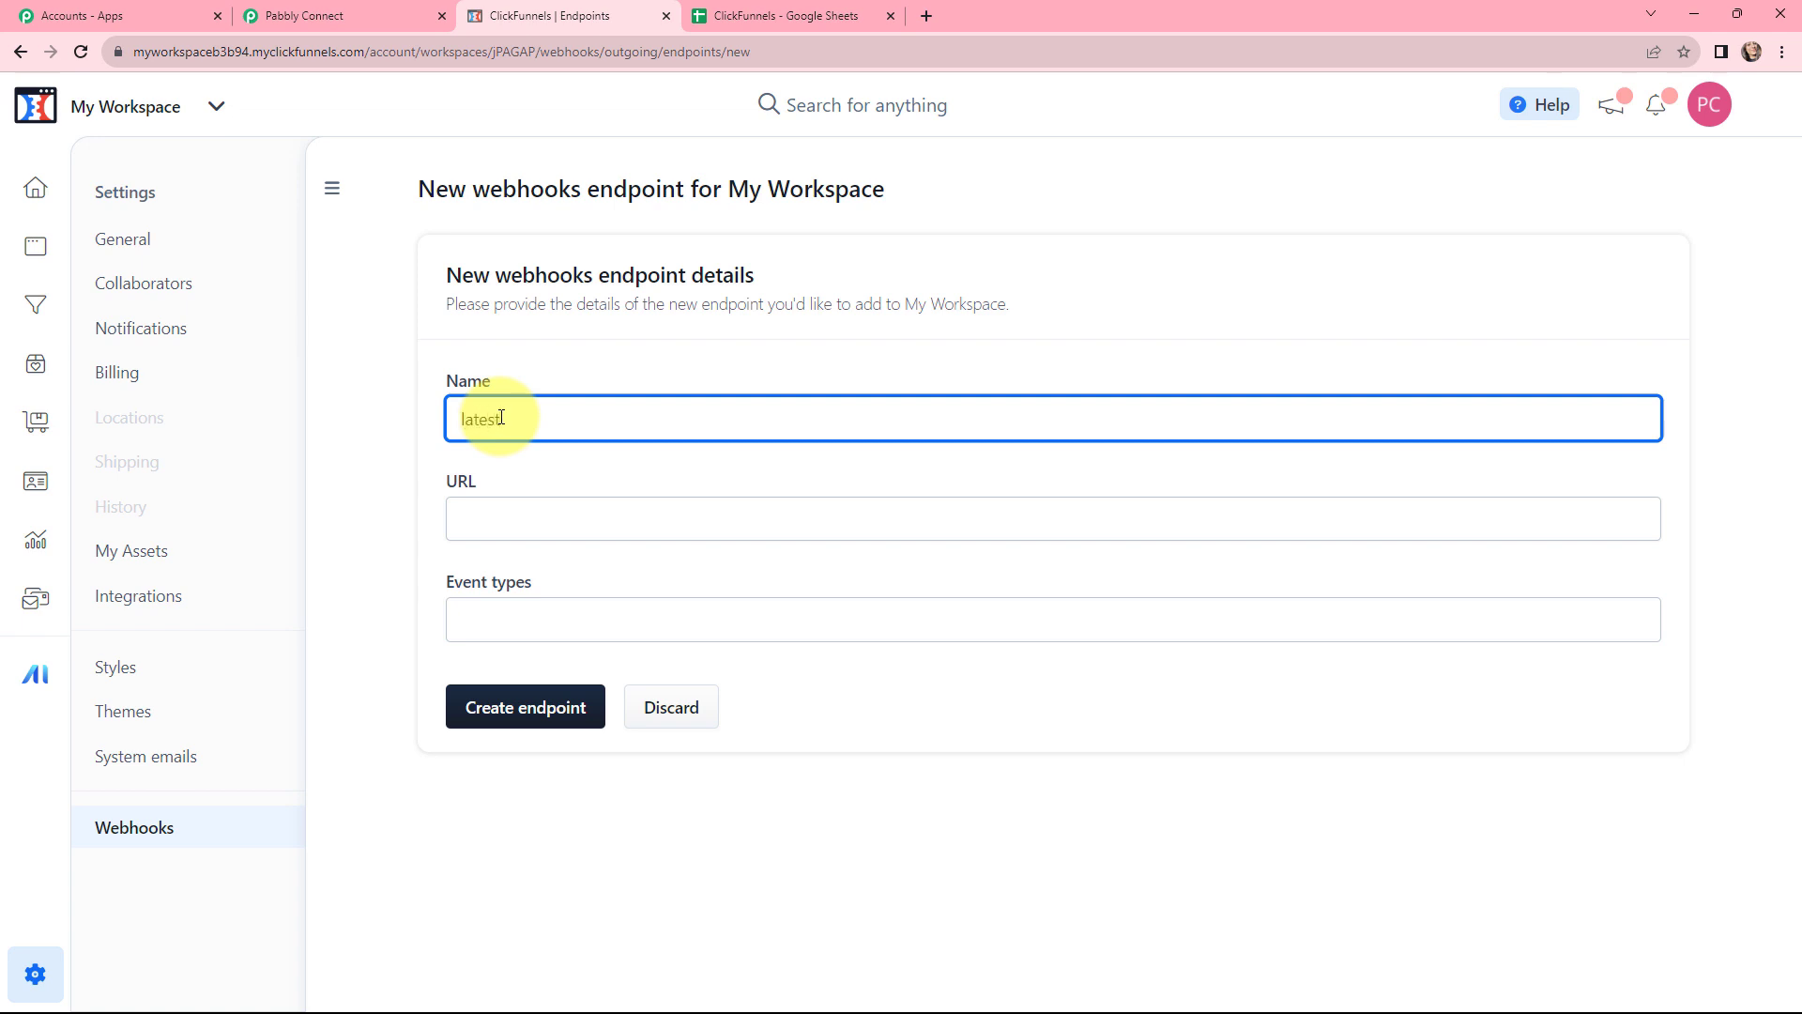
Copy the trigger's webhook URL from Pabbly Connect into the URL field of the new ClickFunnels endpoint.
click(515, 503)
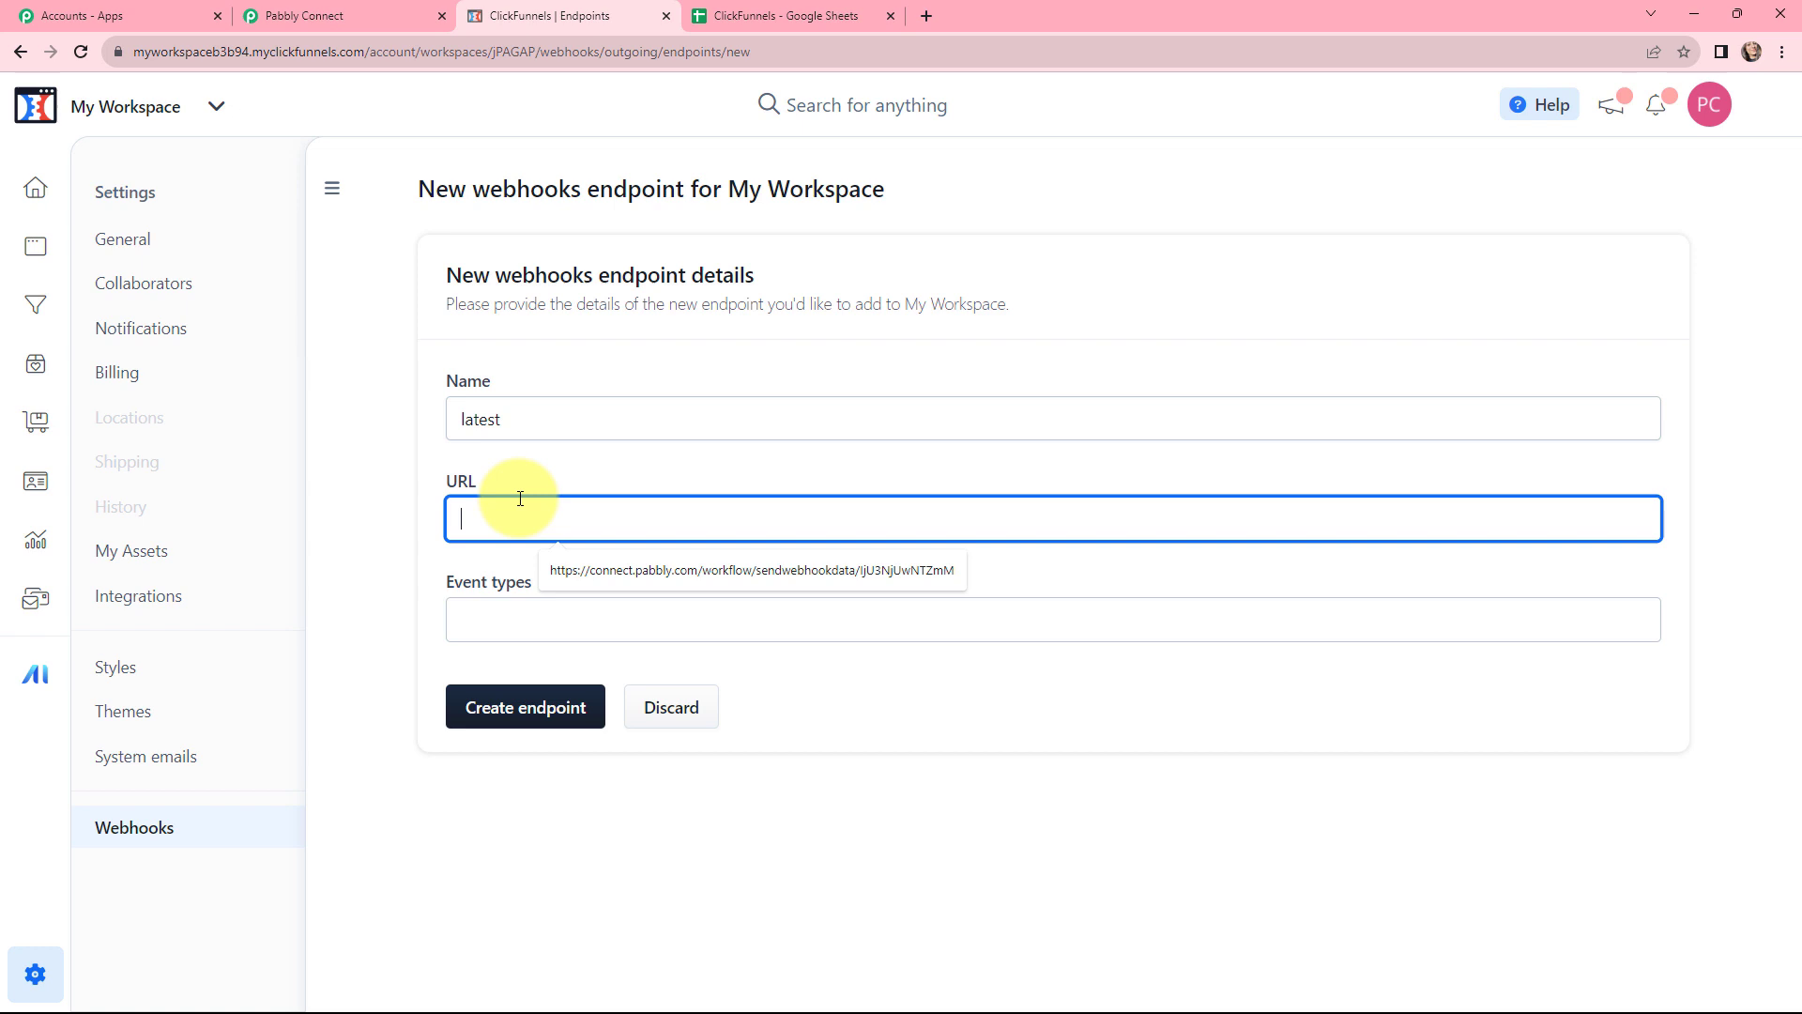
click(343, 11)
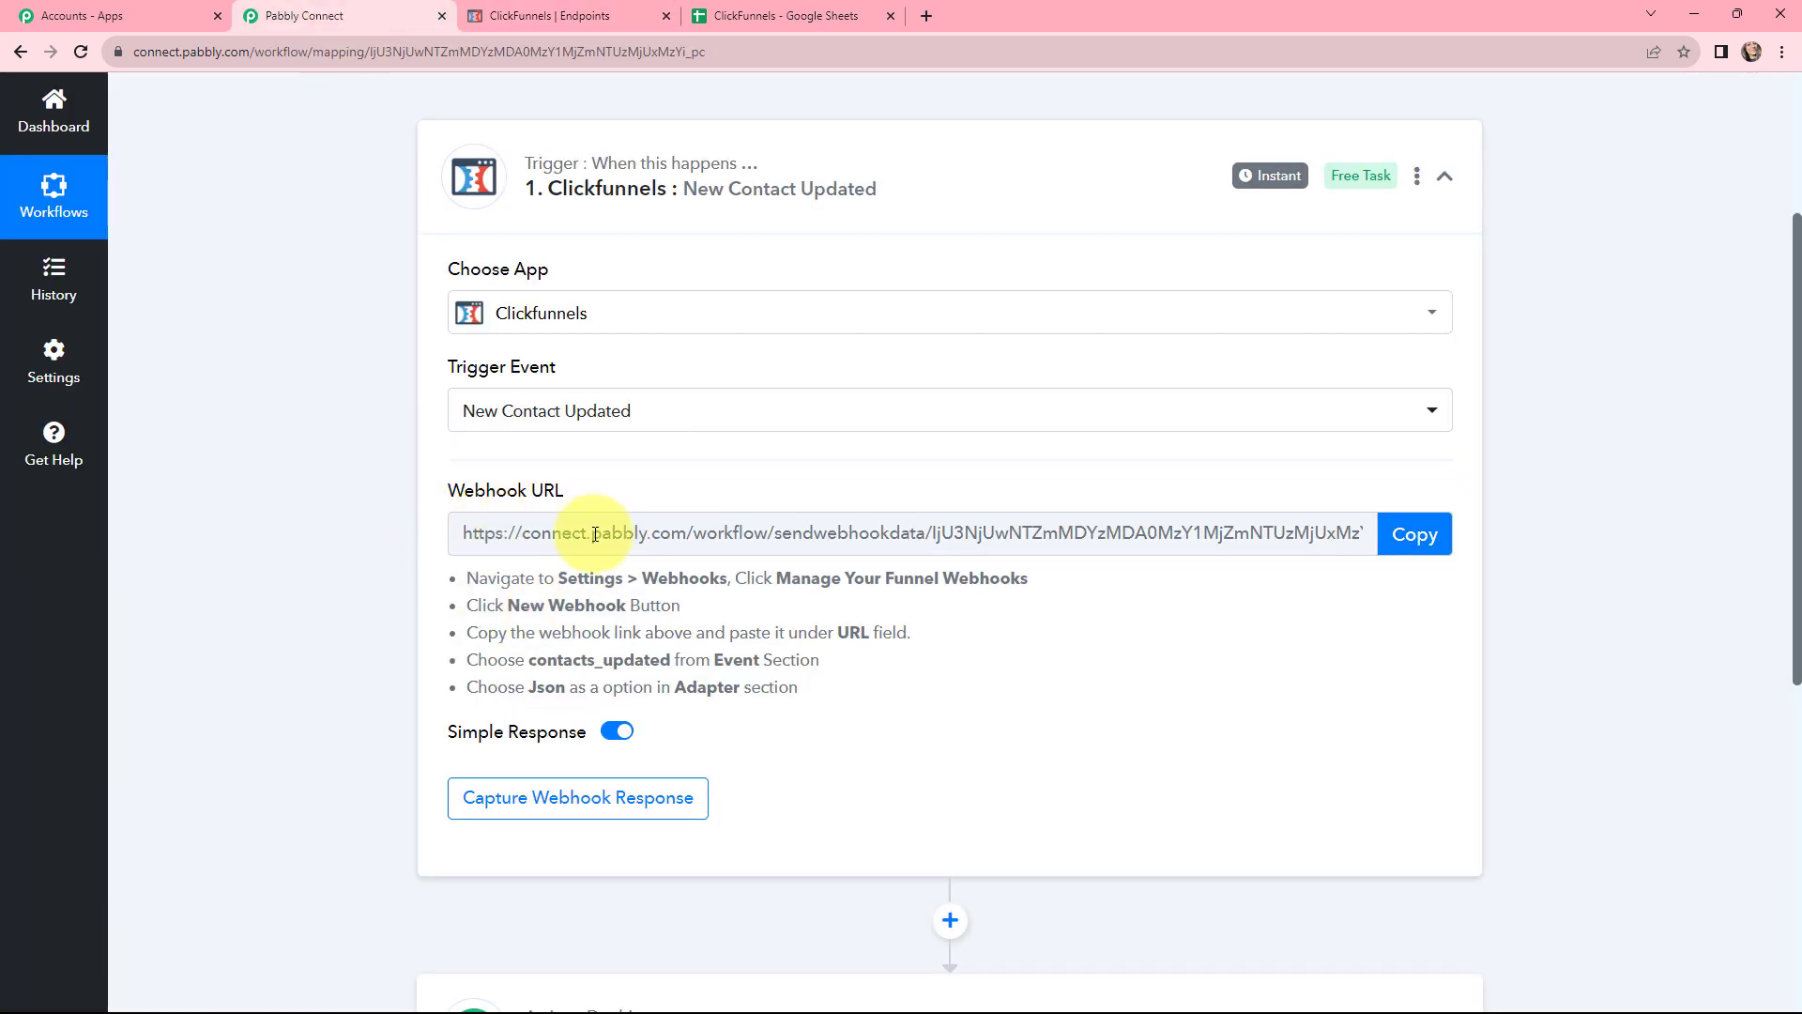
click(1407, 534)
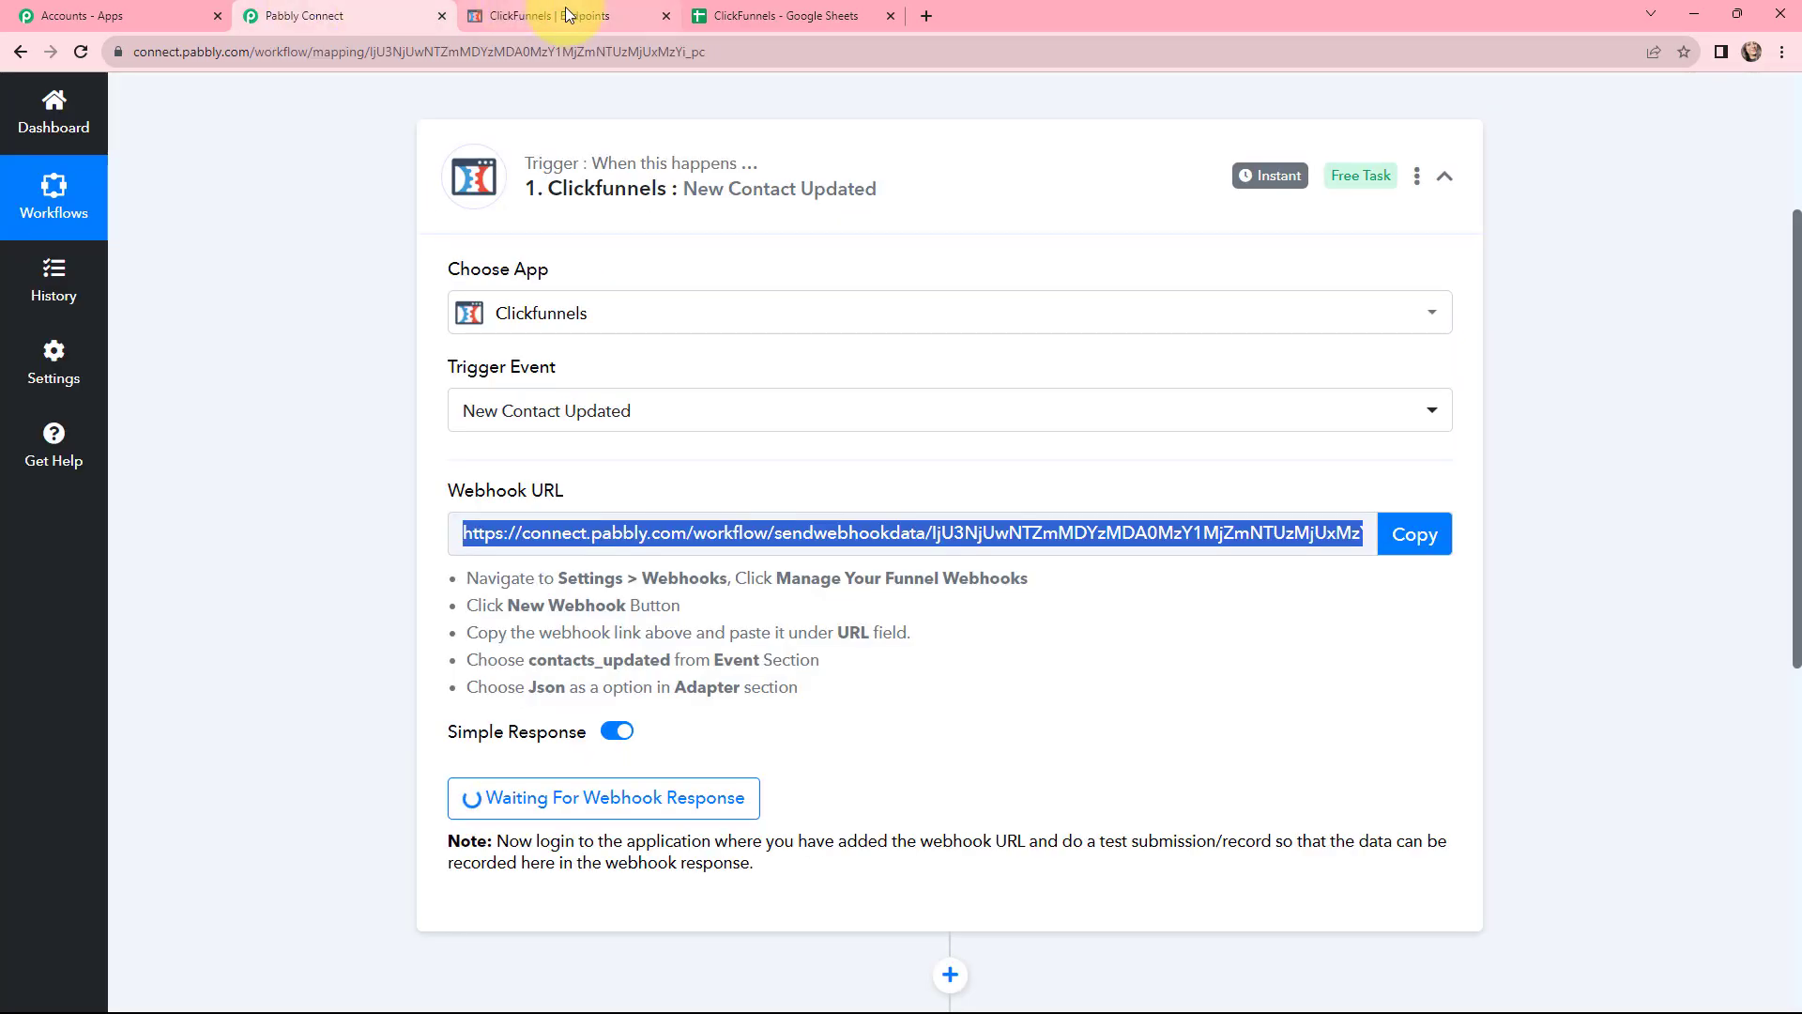
click(565, 12)
key(ctrl+v)
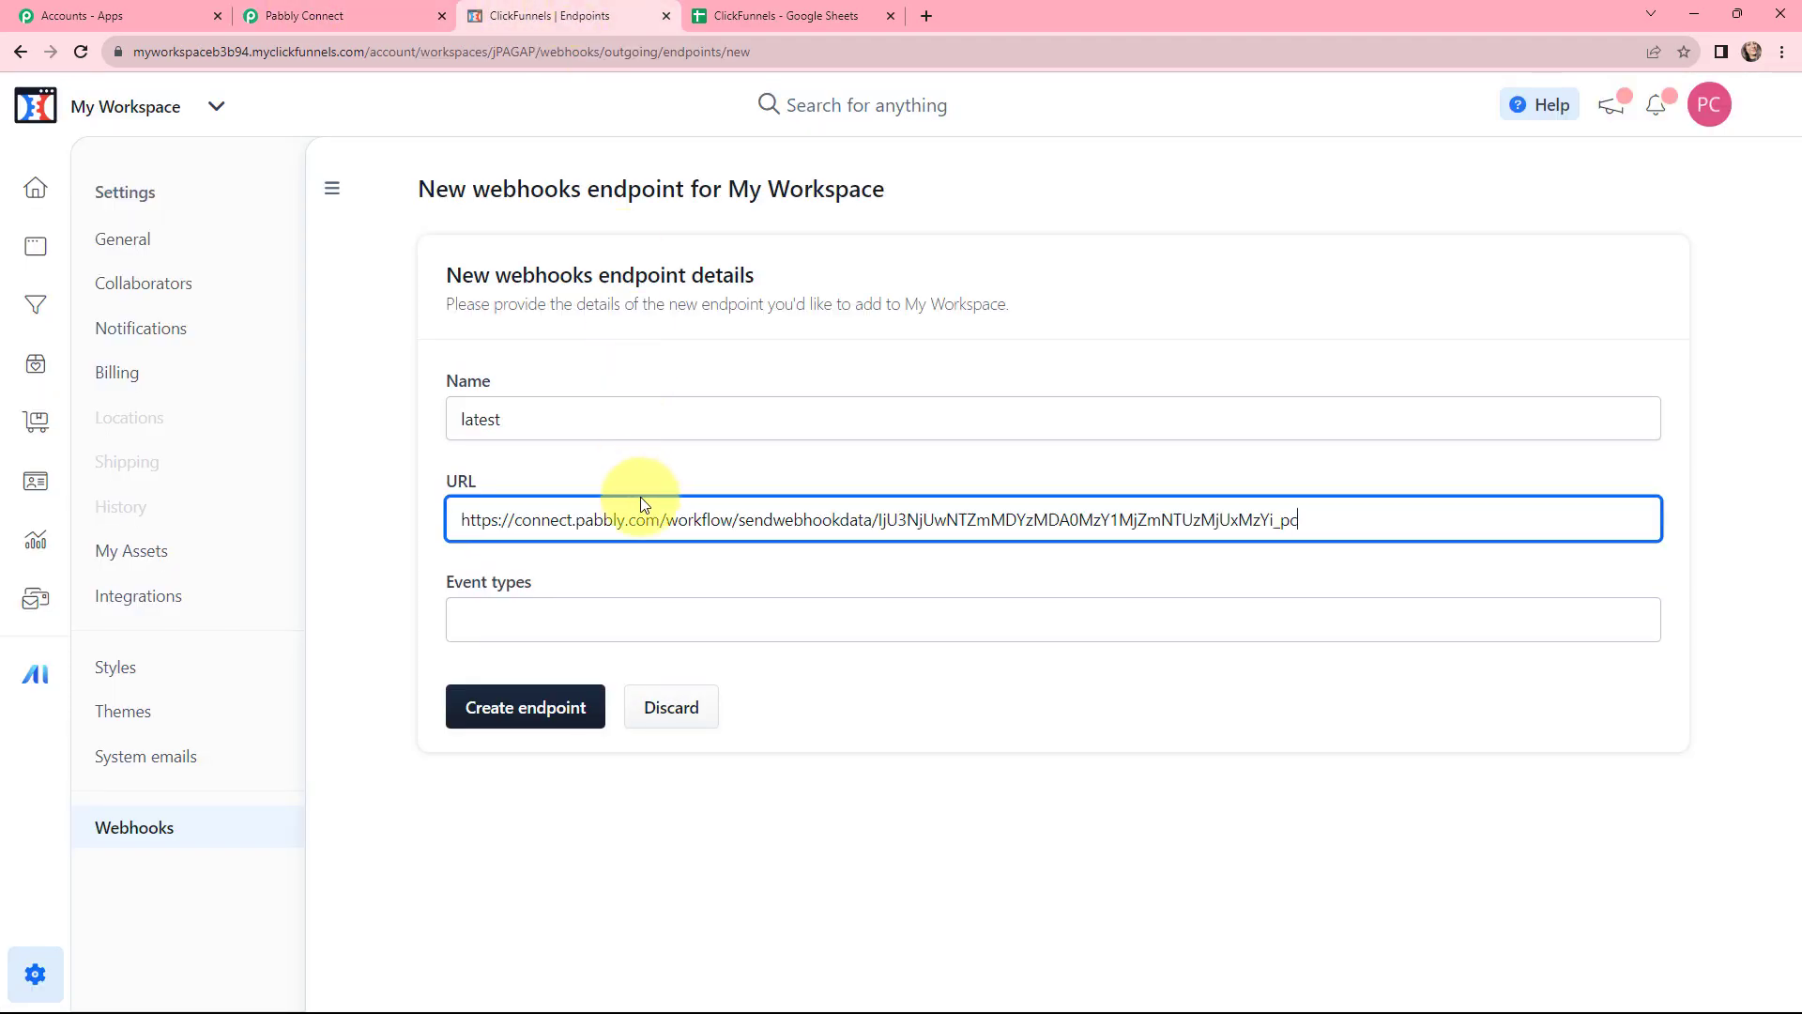
Set the endpoint's event type to contact.updated and create the endpoint.
click(591, 615)
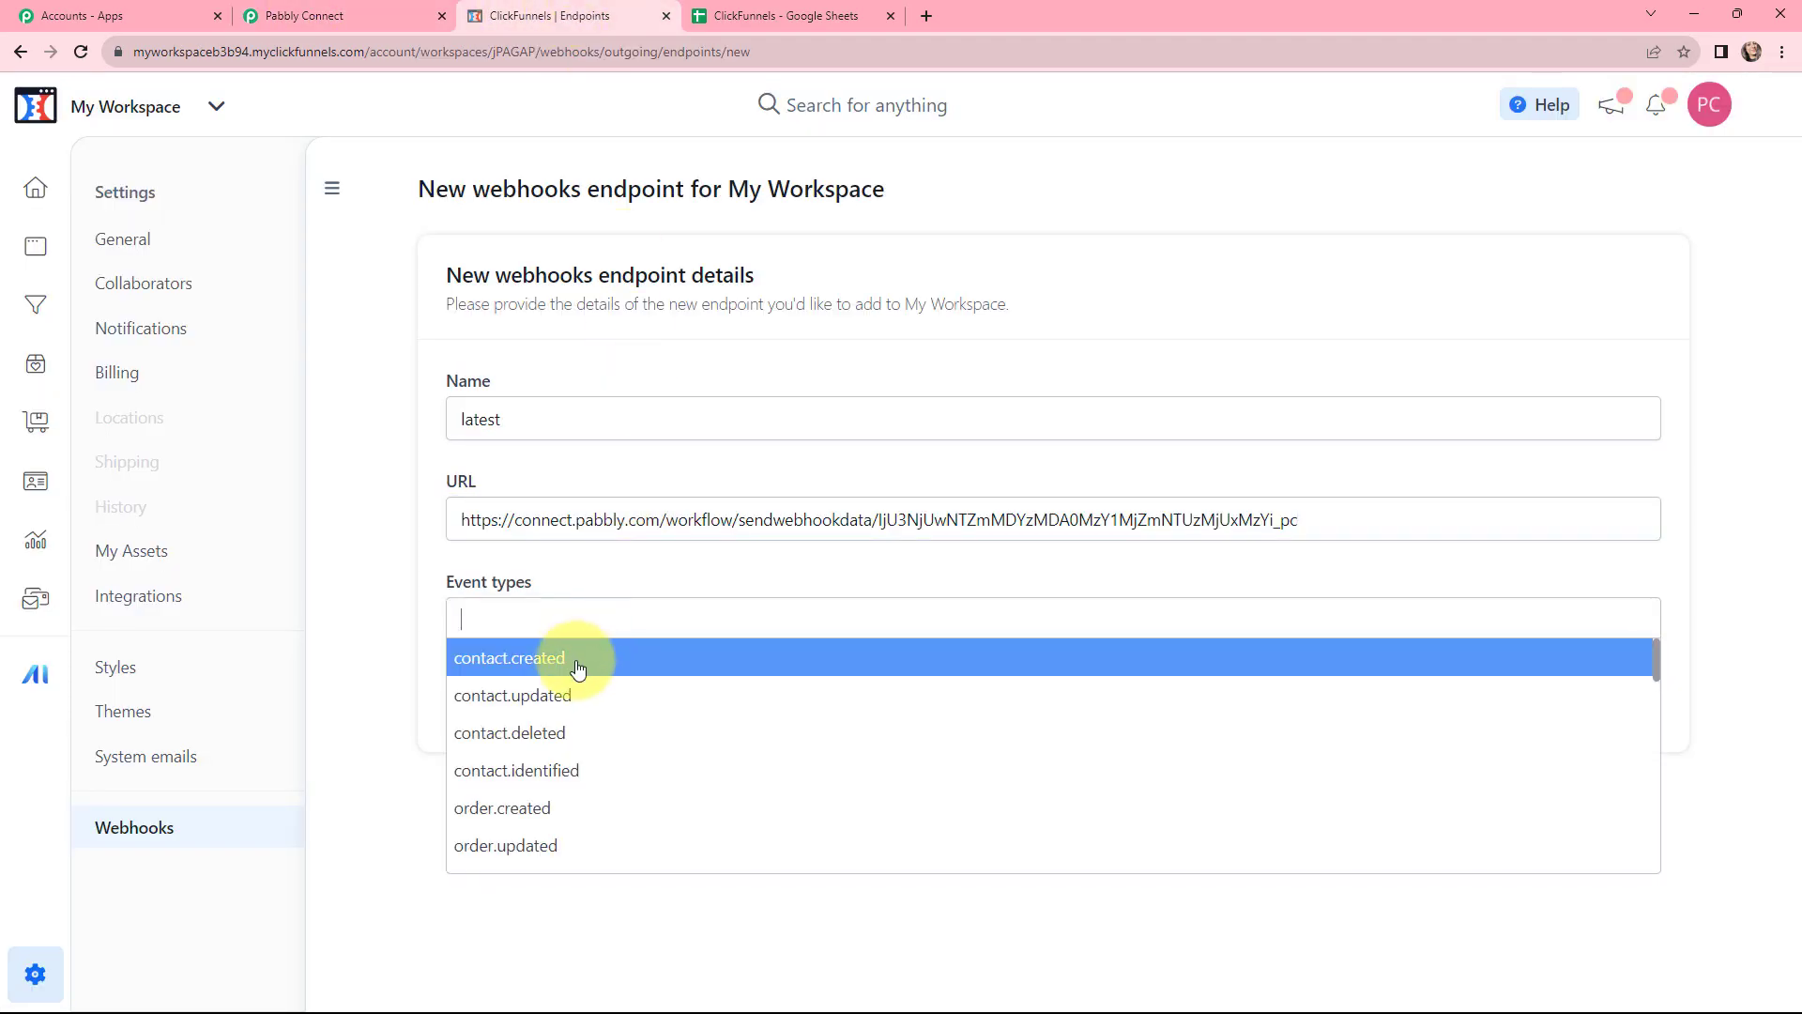
click(474, 704)
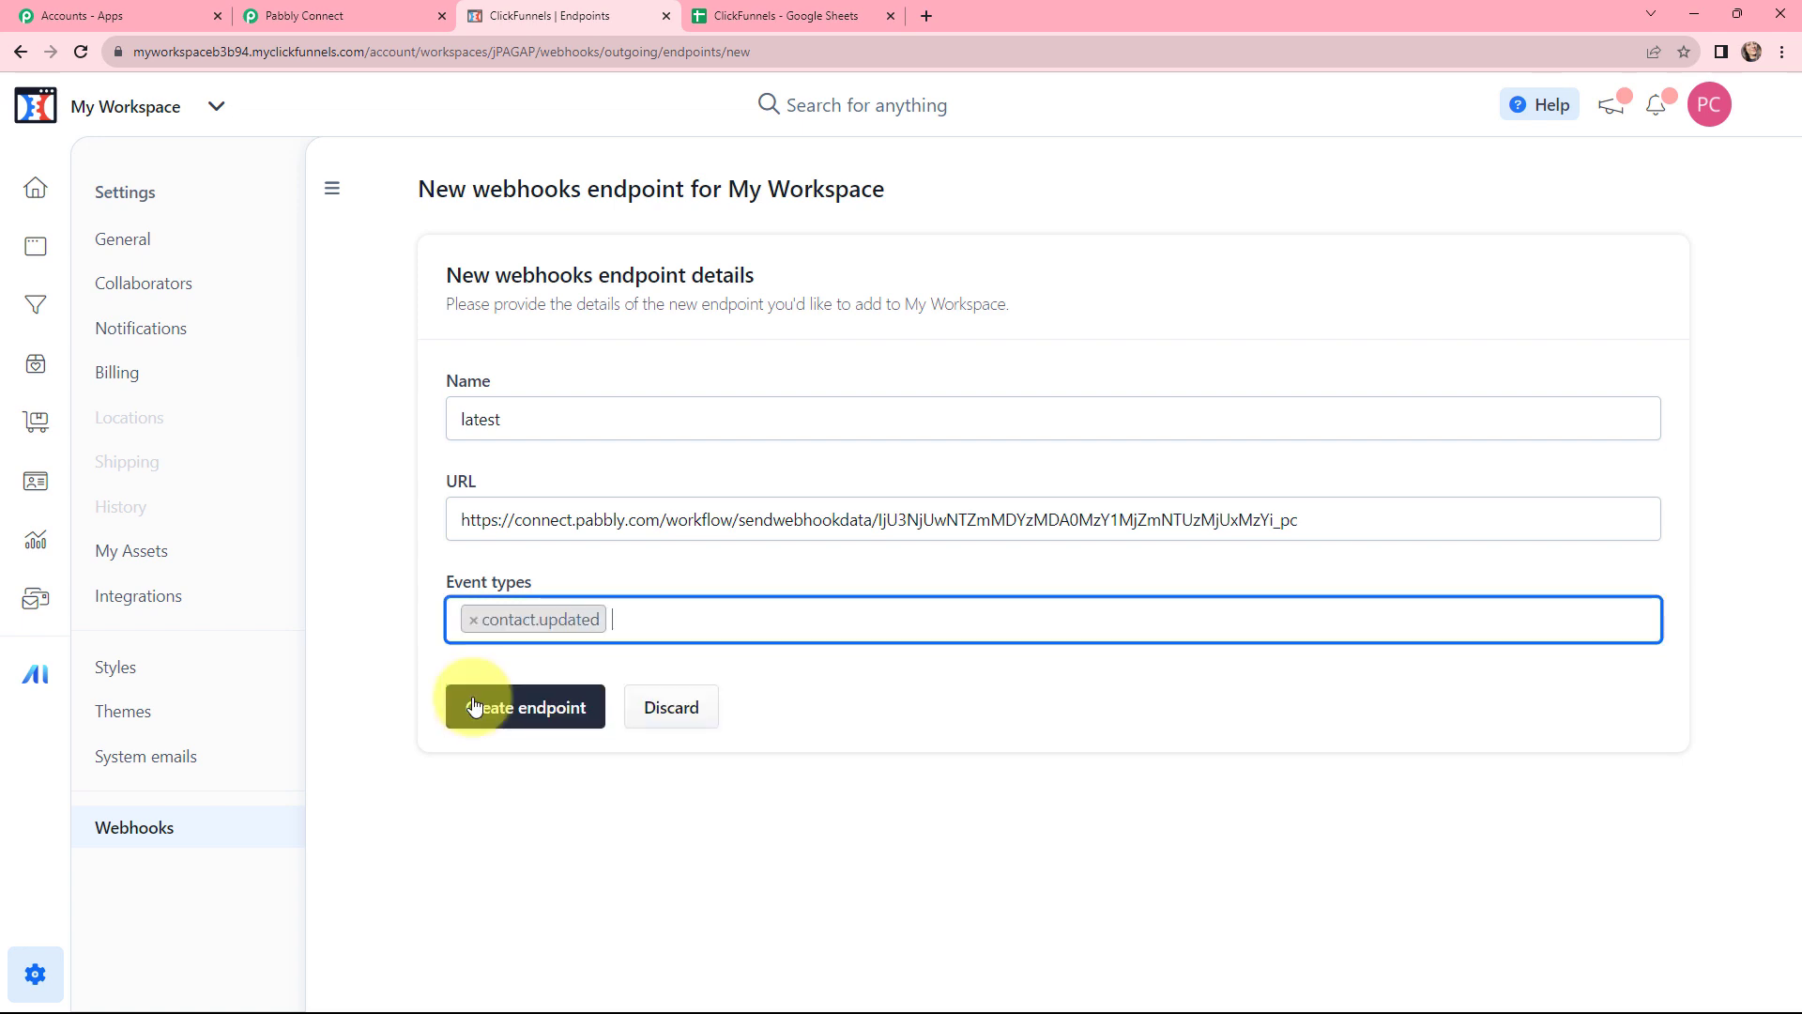
click(524, 709)
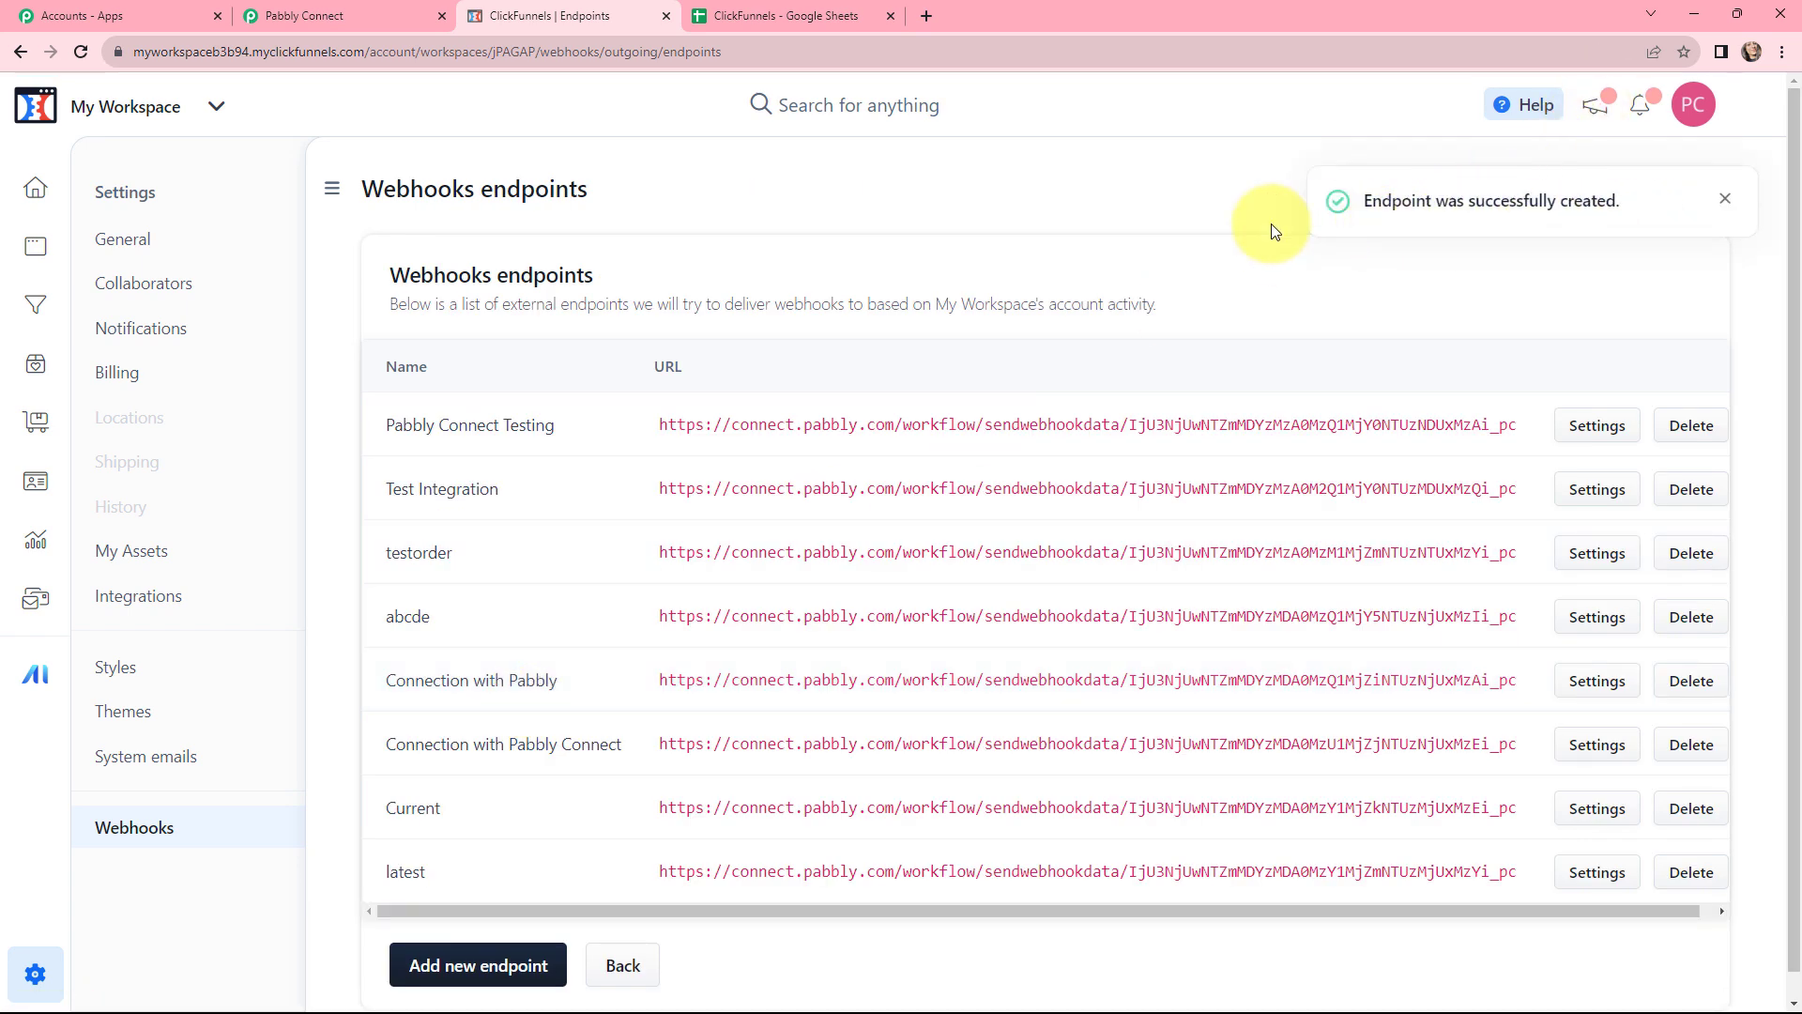
click(357, 11)
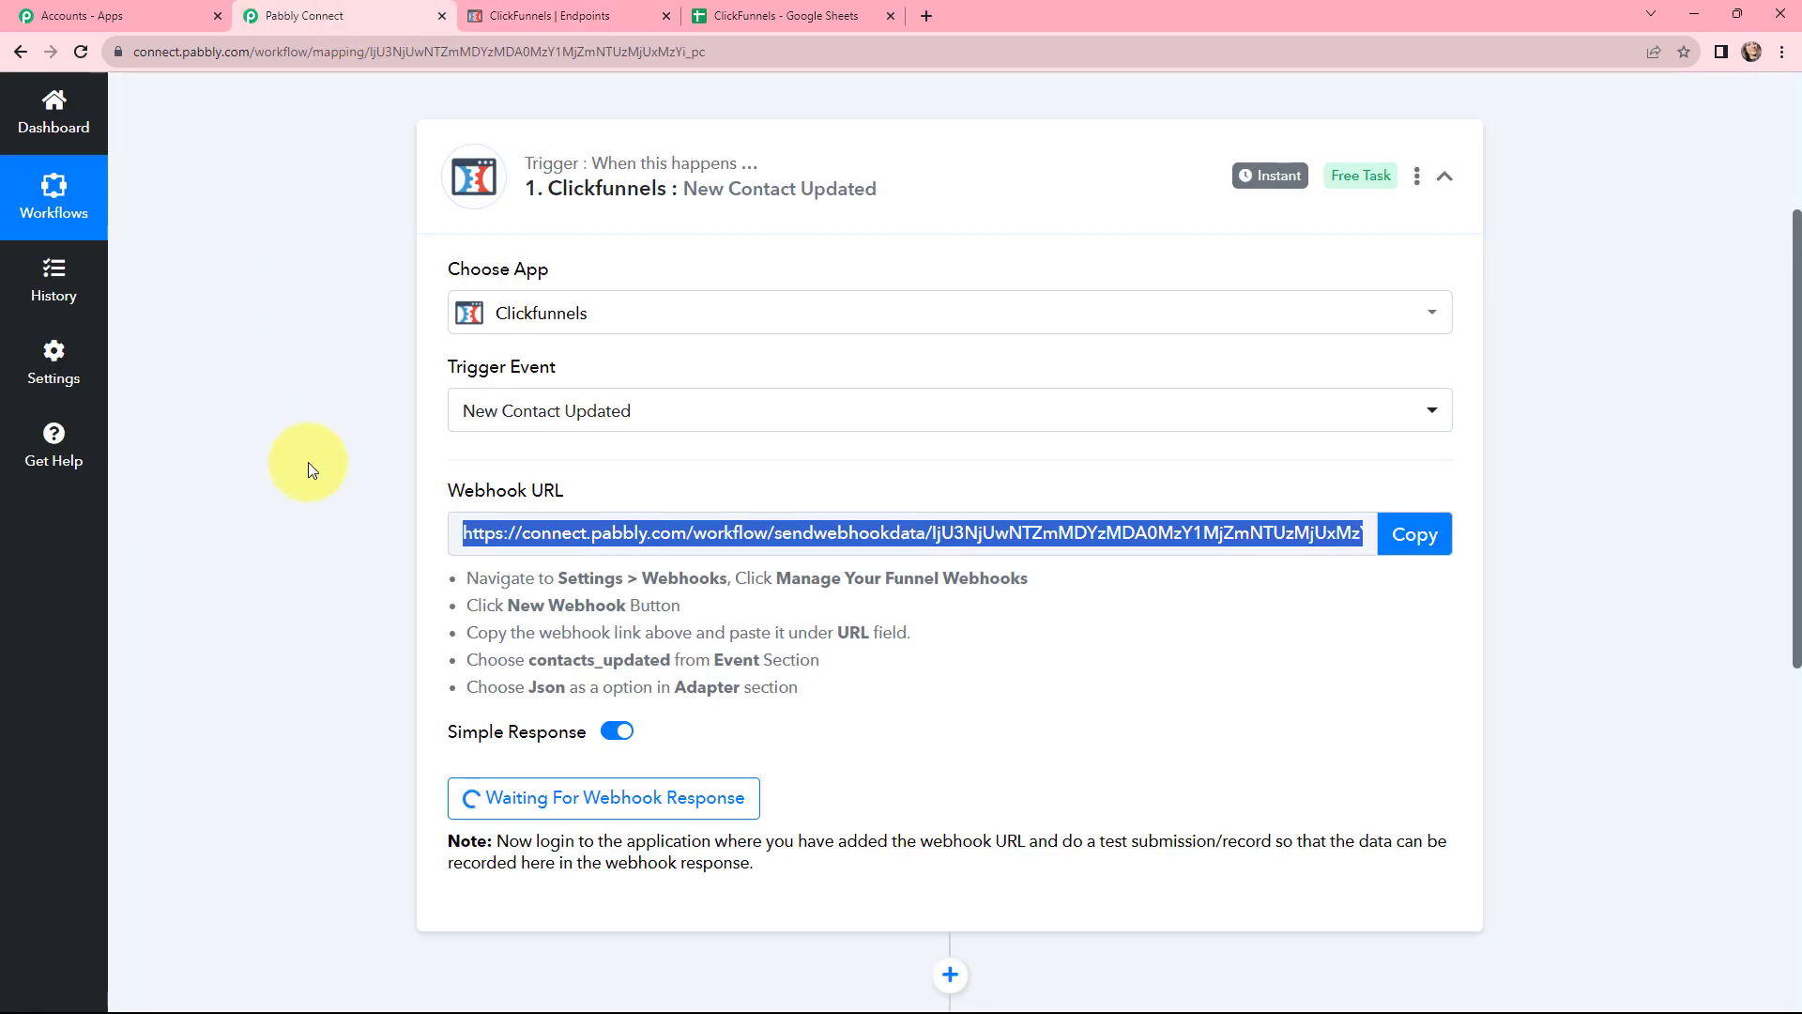
scroll(310, 468, down, 1)
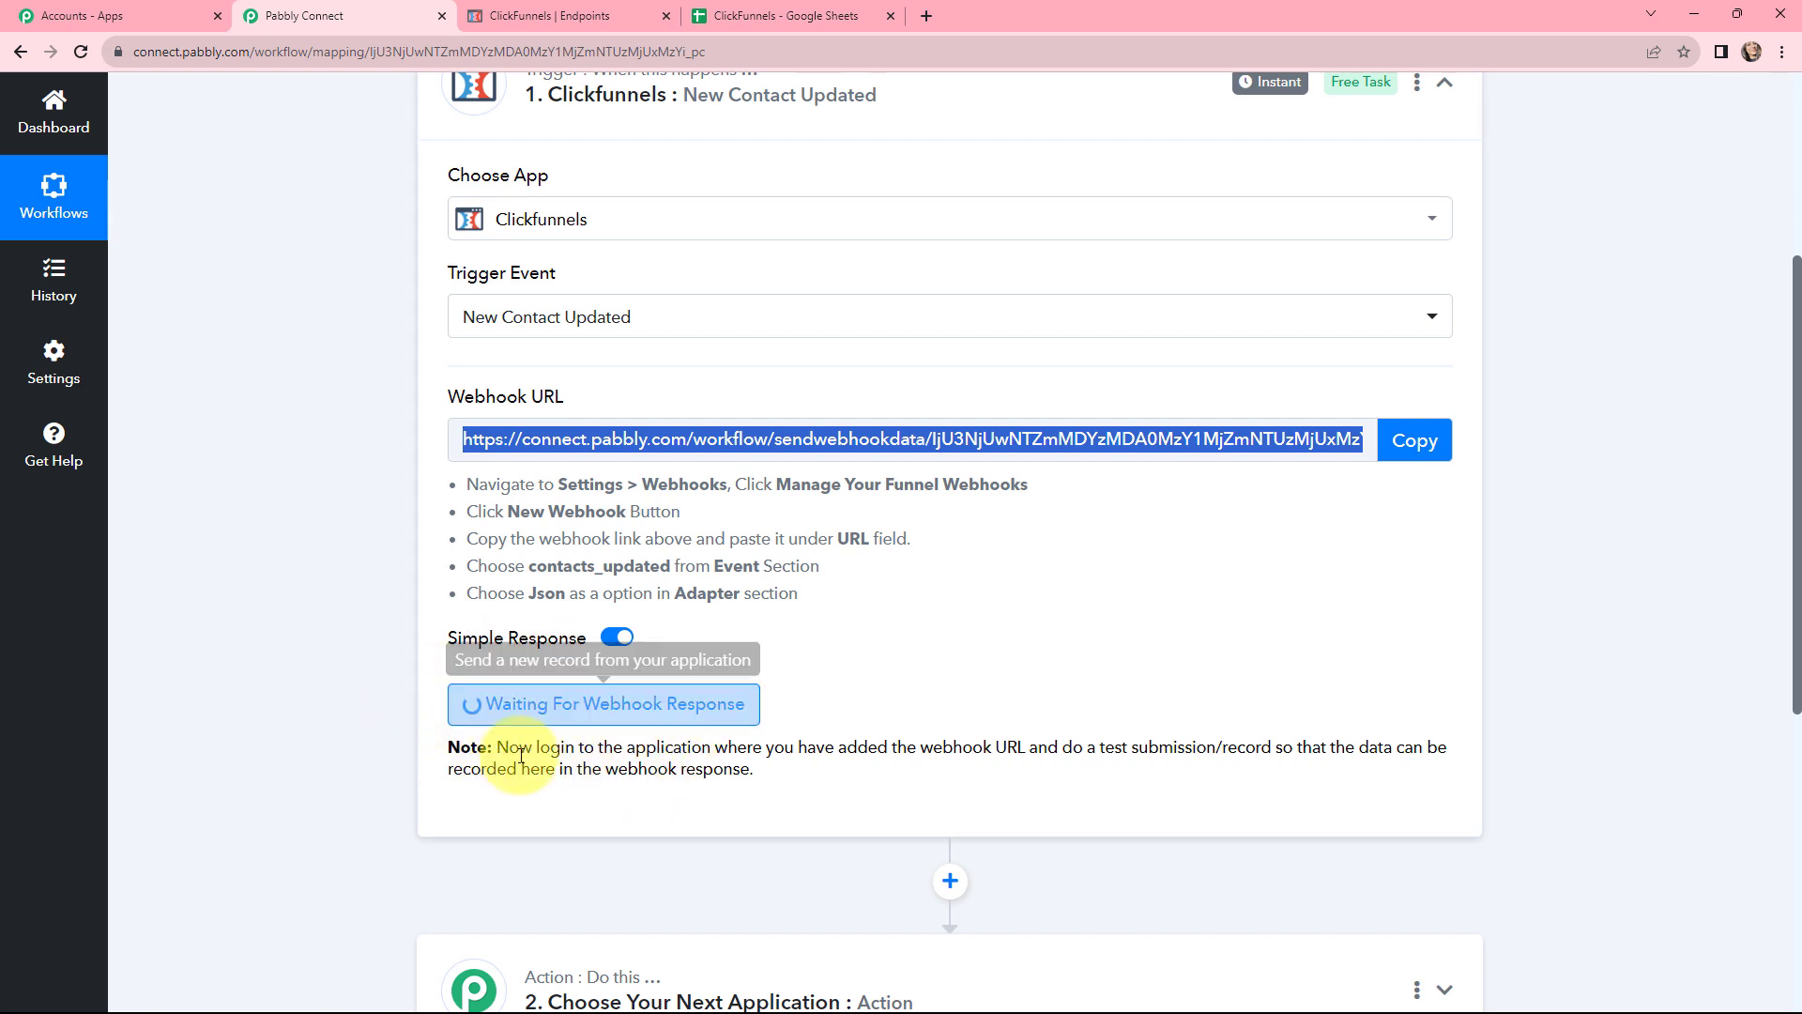
scroll(274, 631, up, 1)
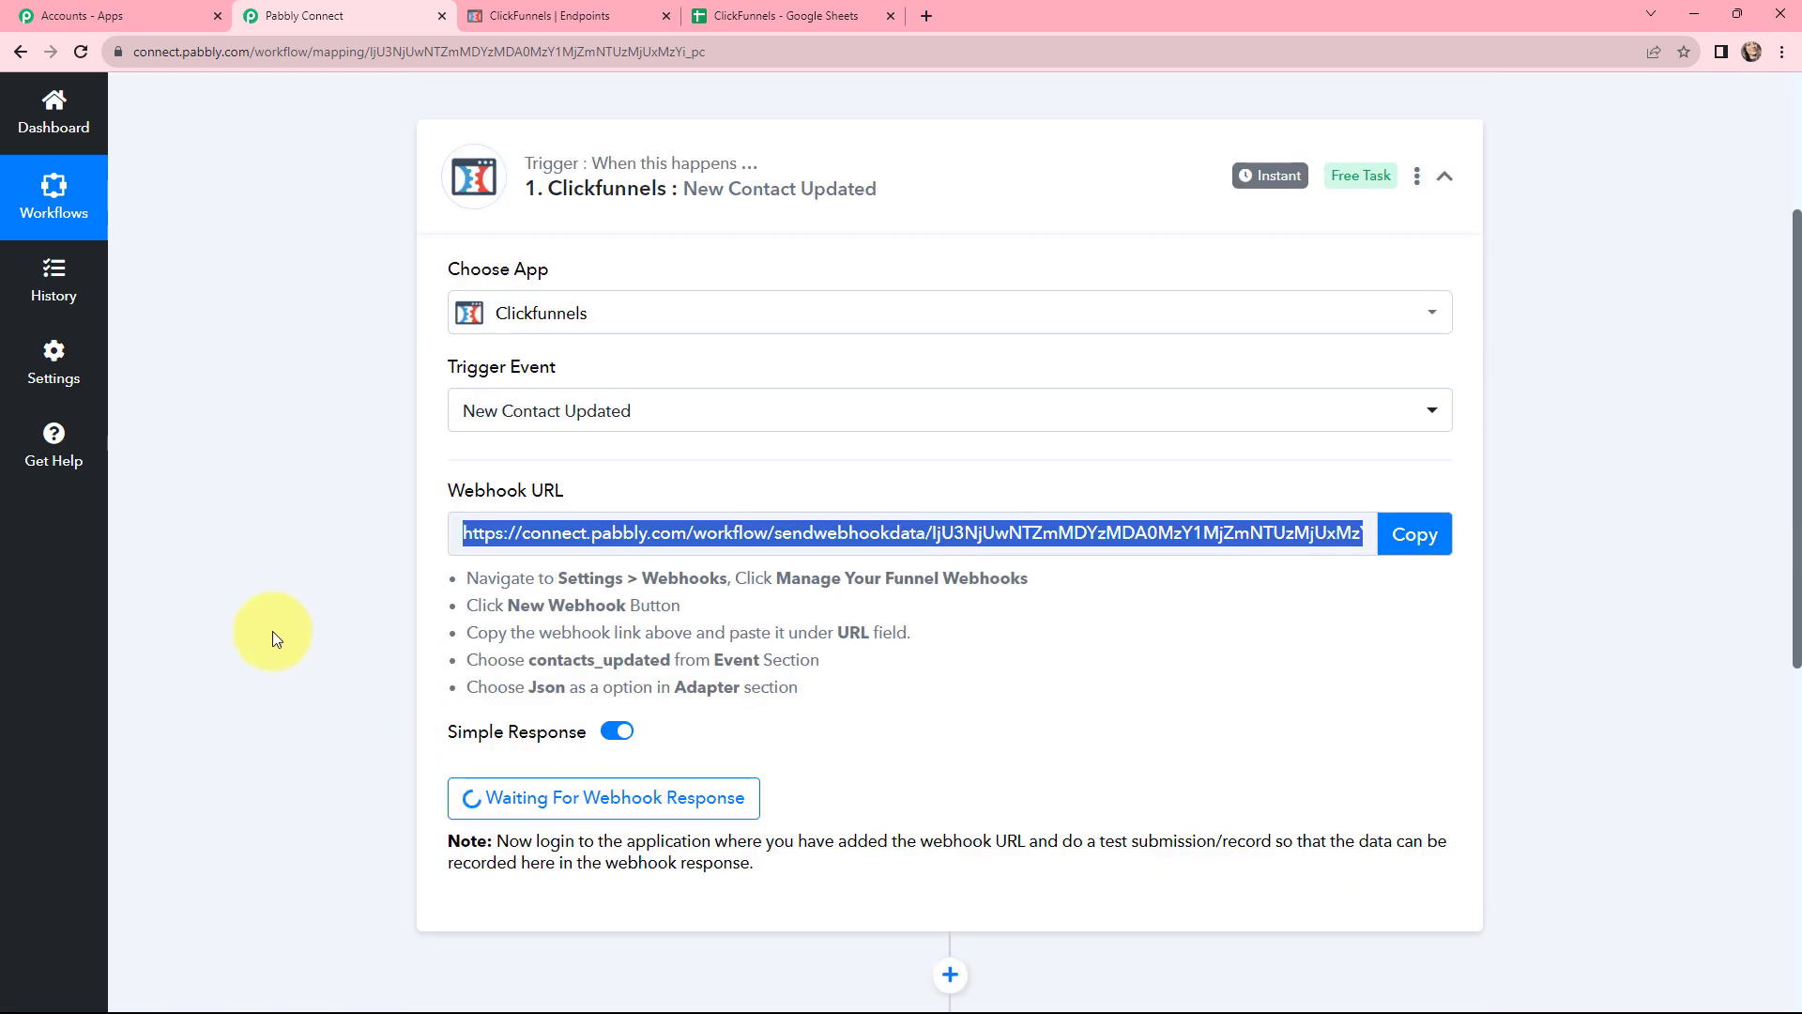
Switch to ClickFunnels and open the dummy contact added yesterday at 10:57 AM for editing from its full profile.
click(549, 11)
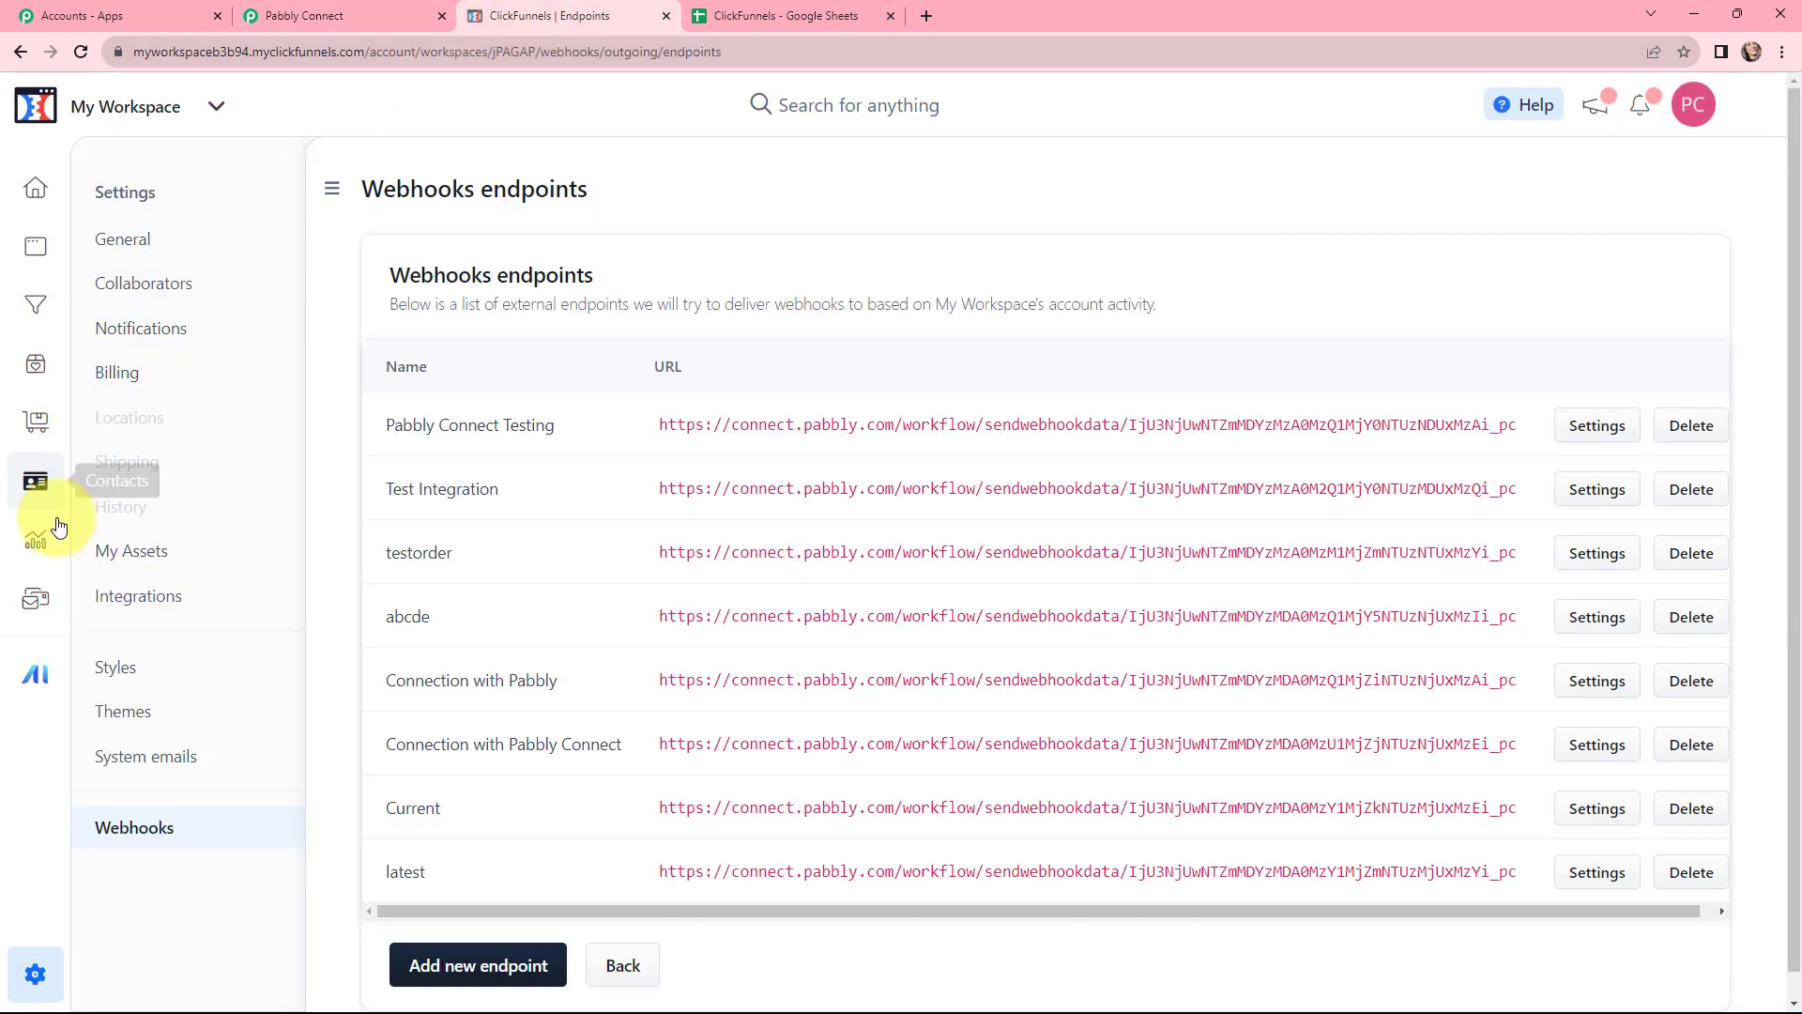
click(35, 481)
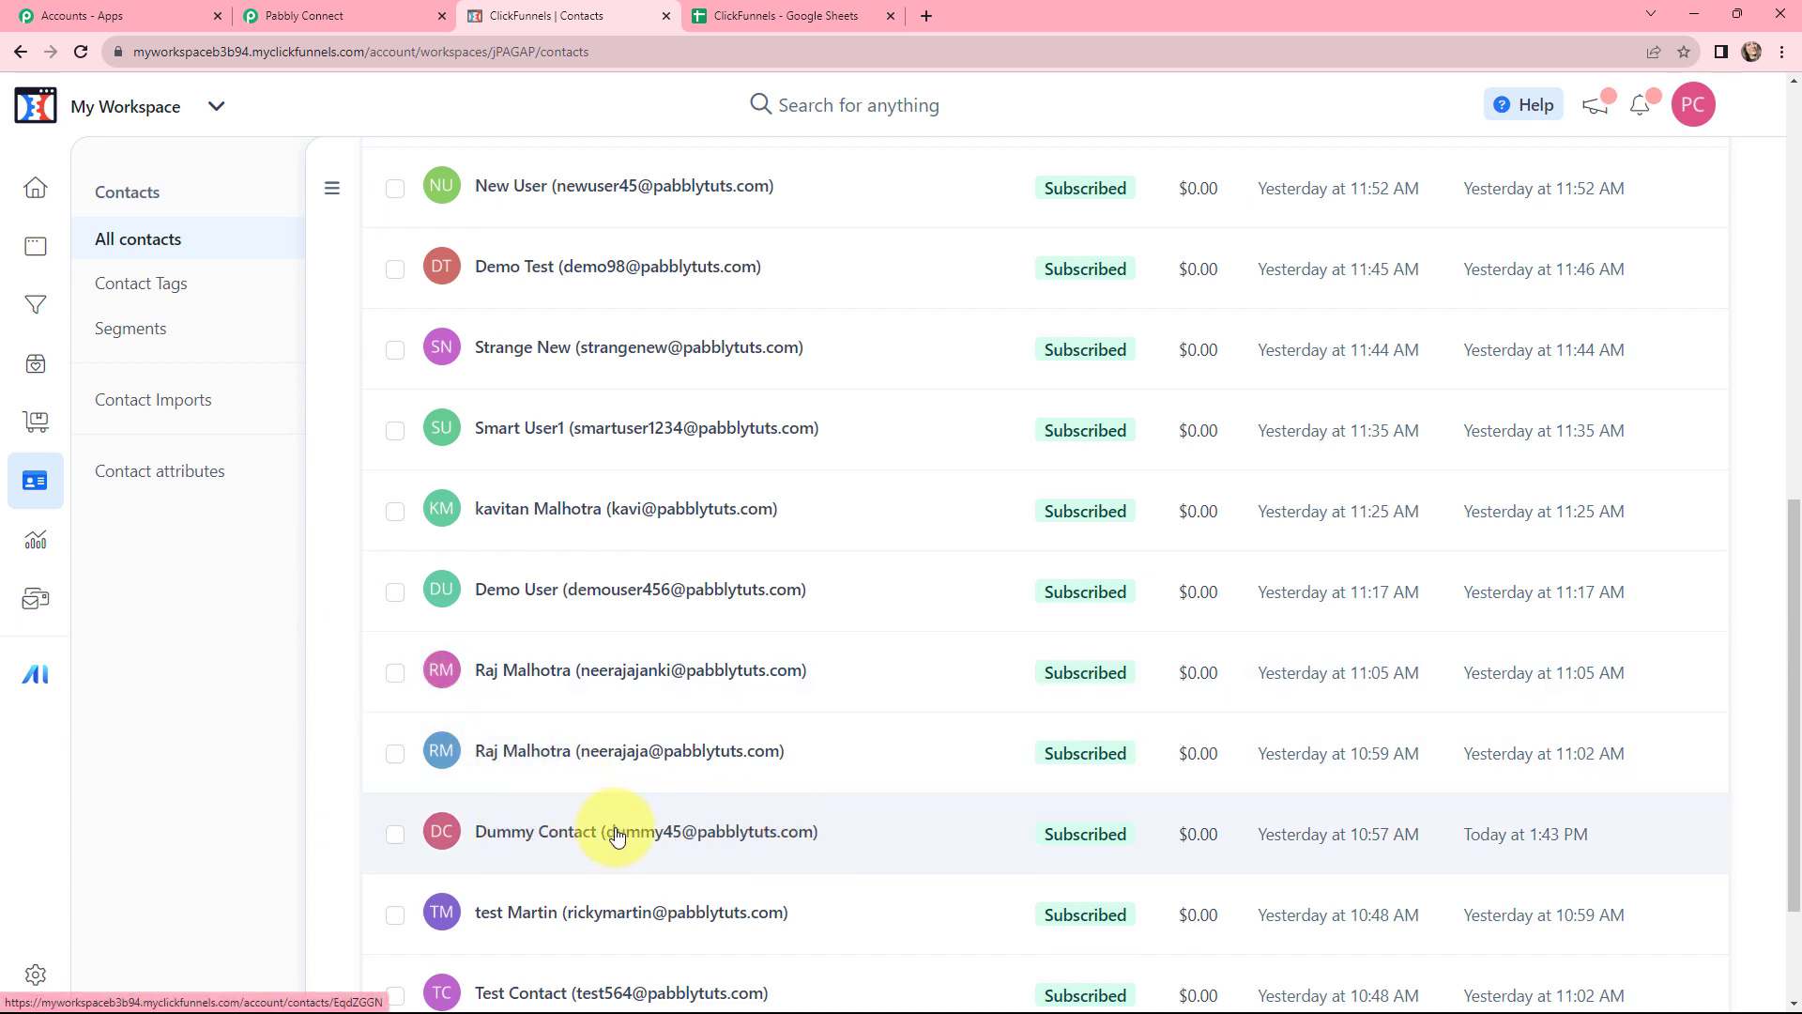
click(544, 831)
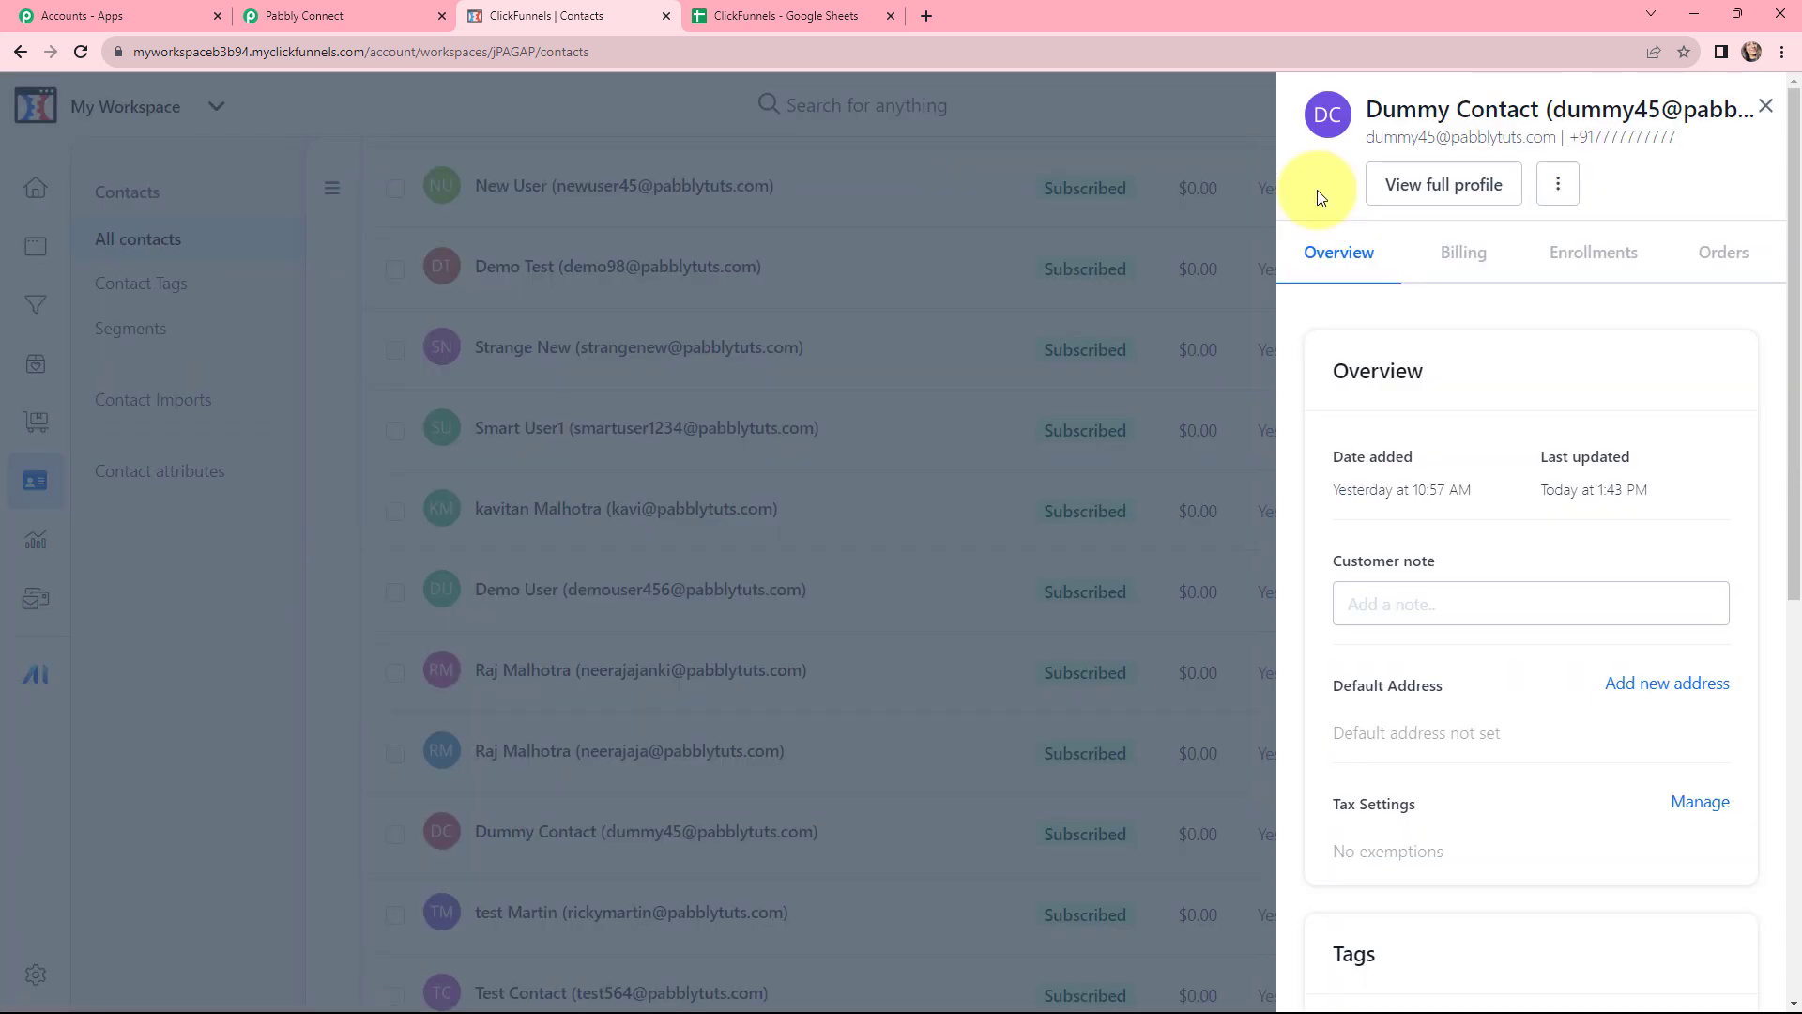
click(1464, 184)
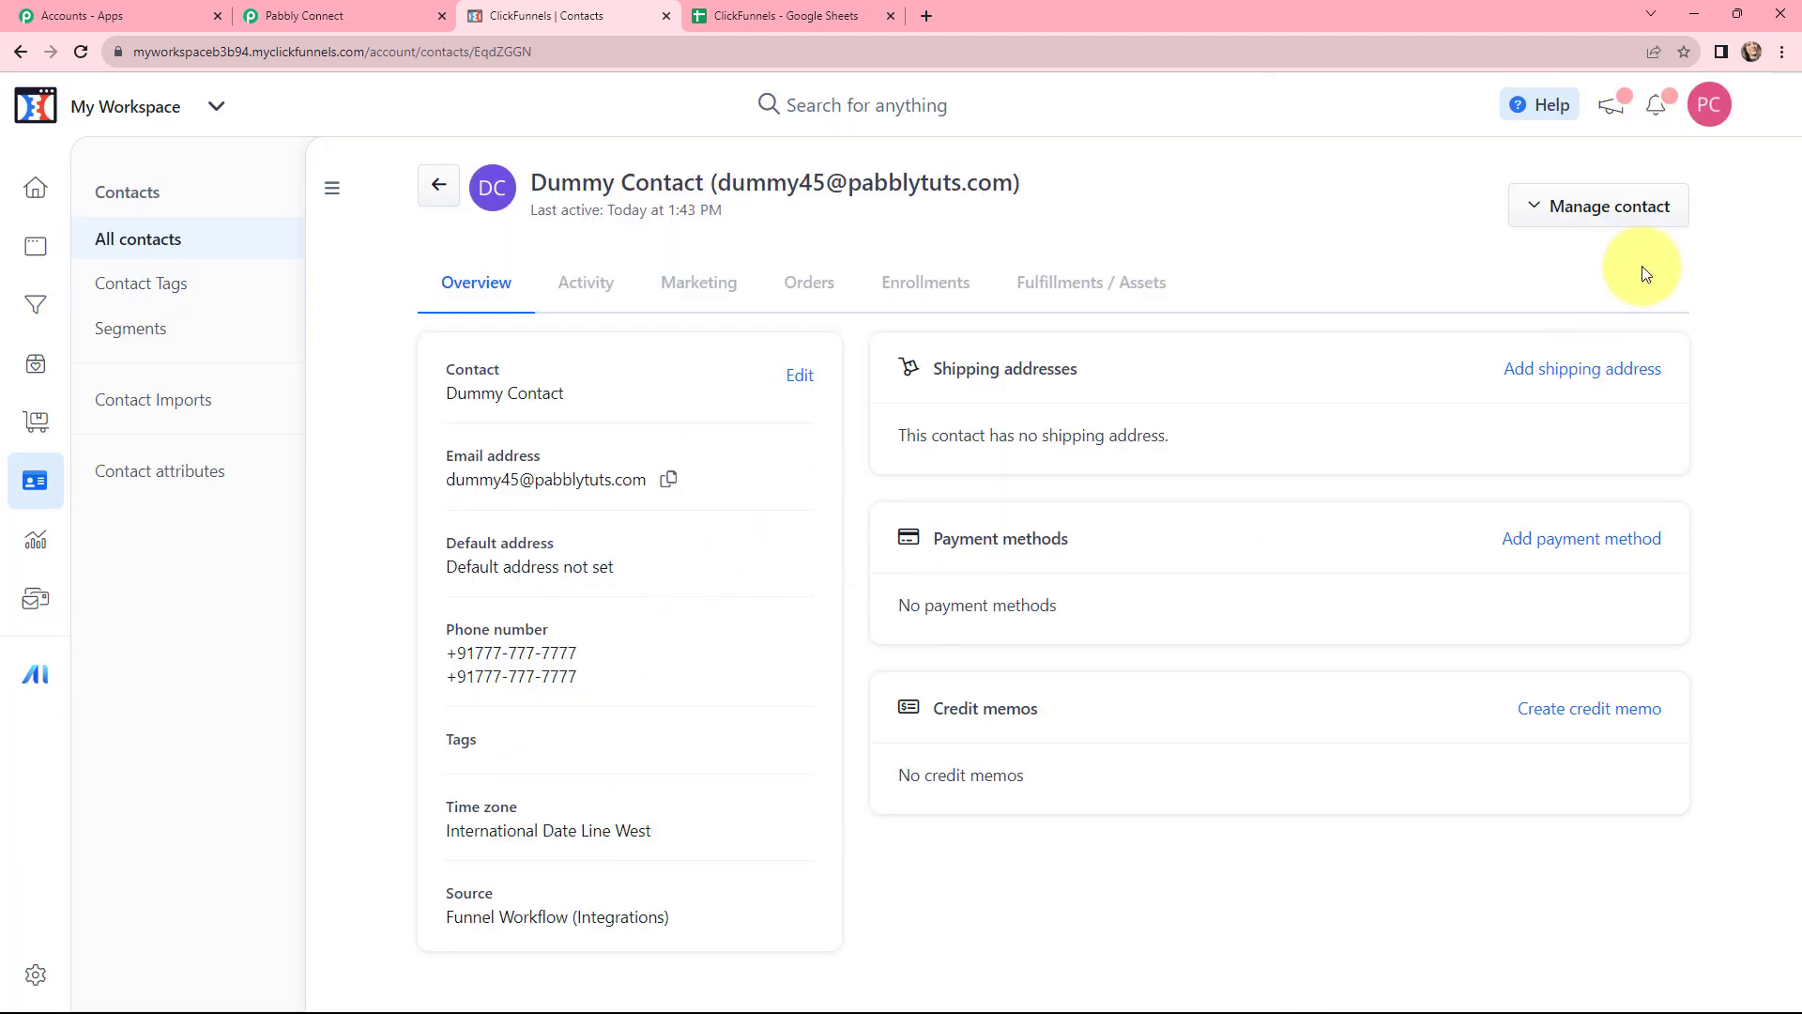
click(1599, 216)
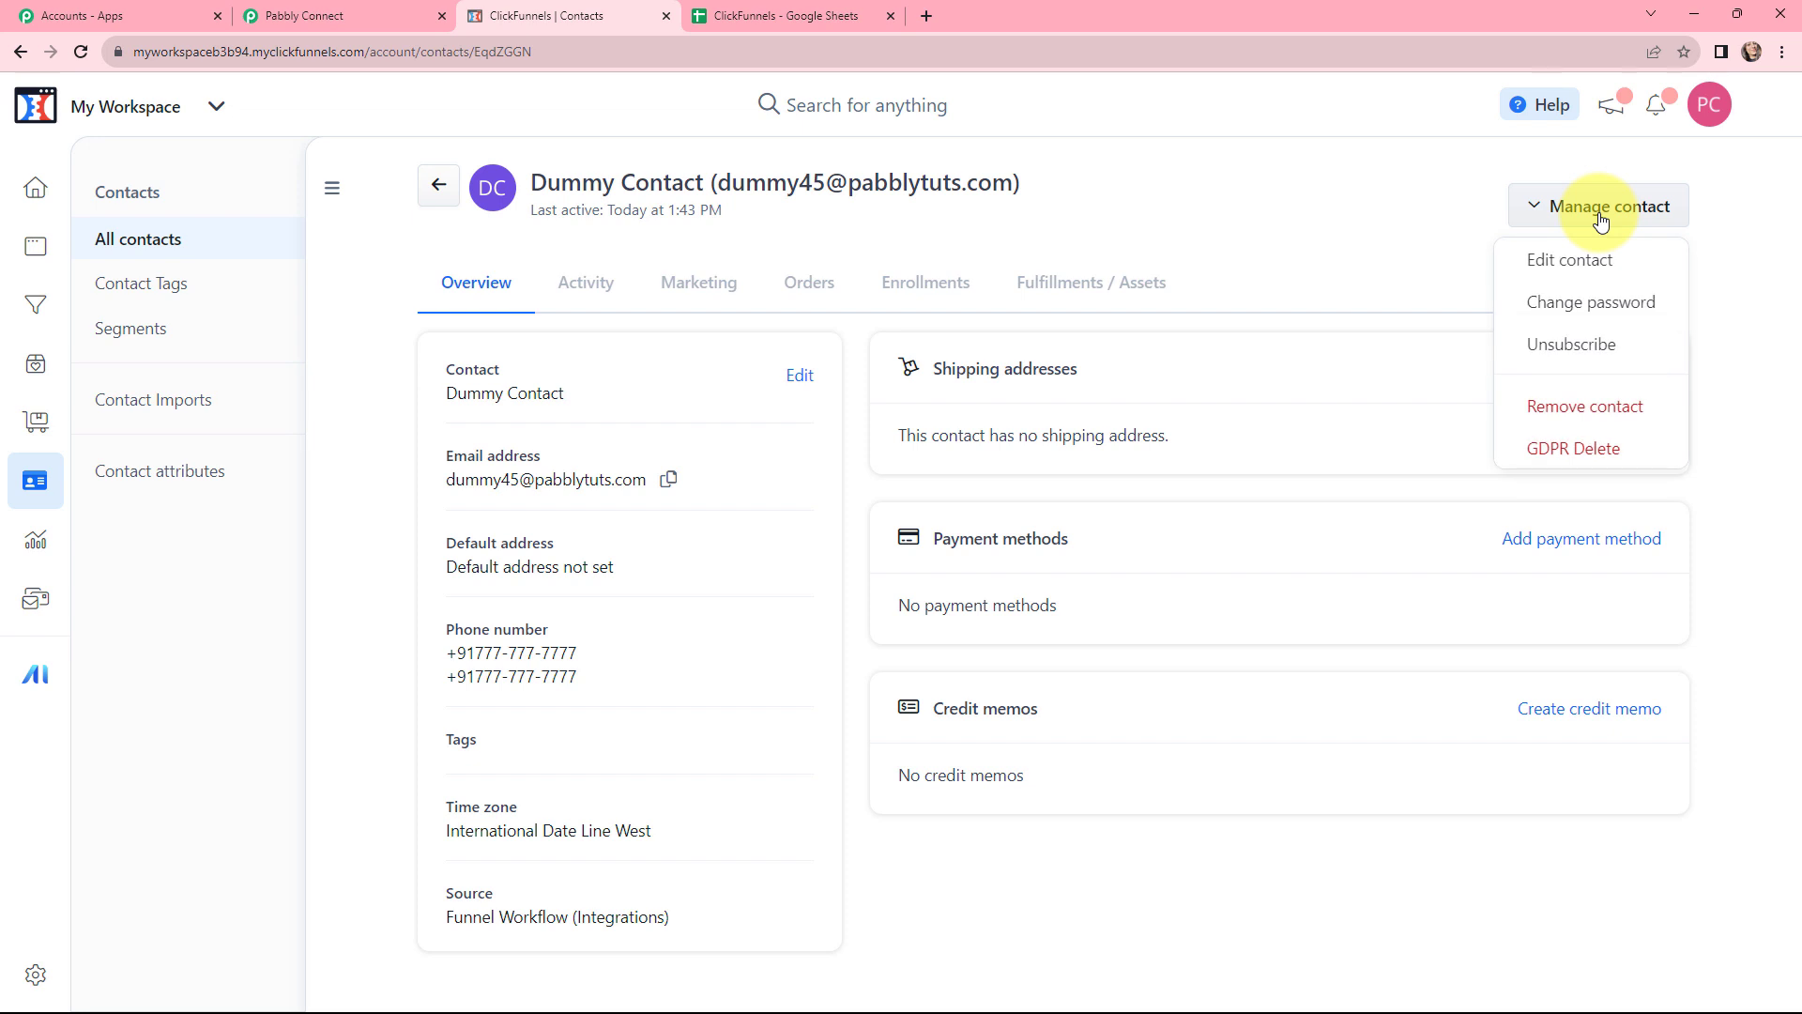
click(1568, 262)
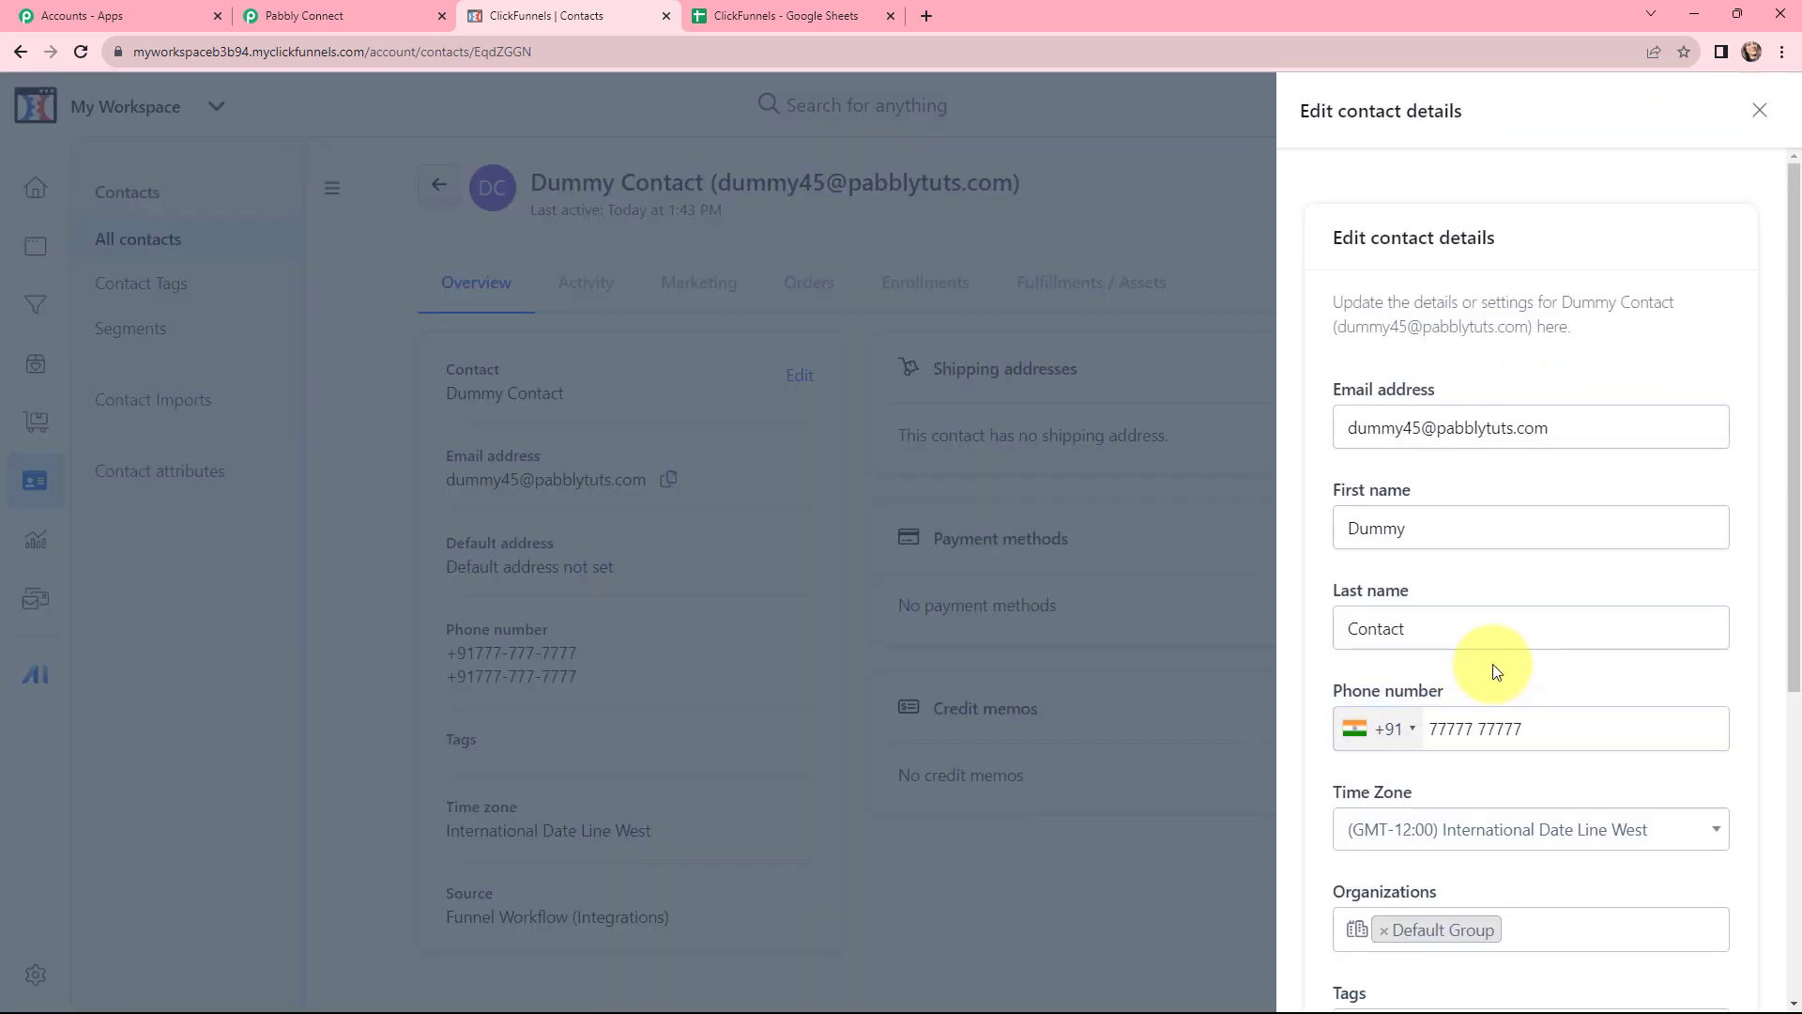
Replace the contact's phone number with a new one, update the contact and reload its profile.
click(1552, 722)
drag(1552, 723, 1427, 726)
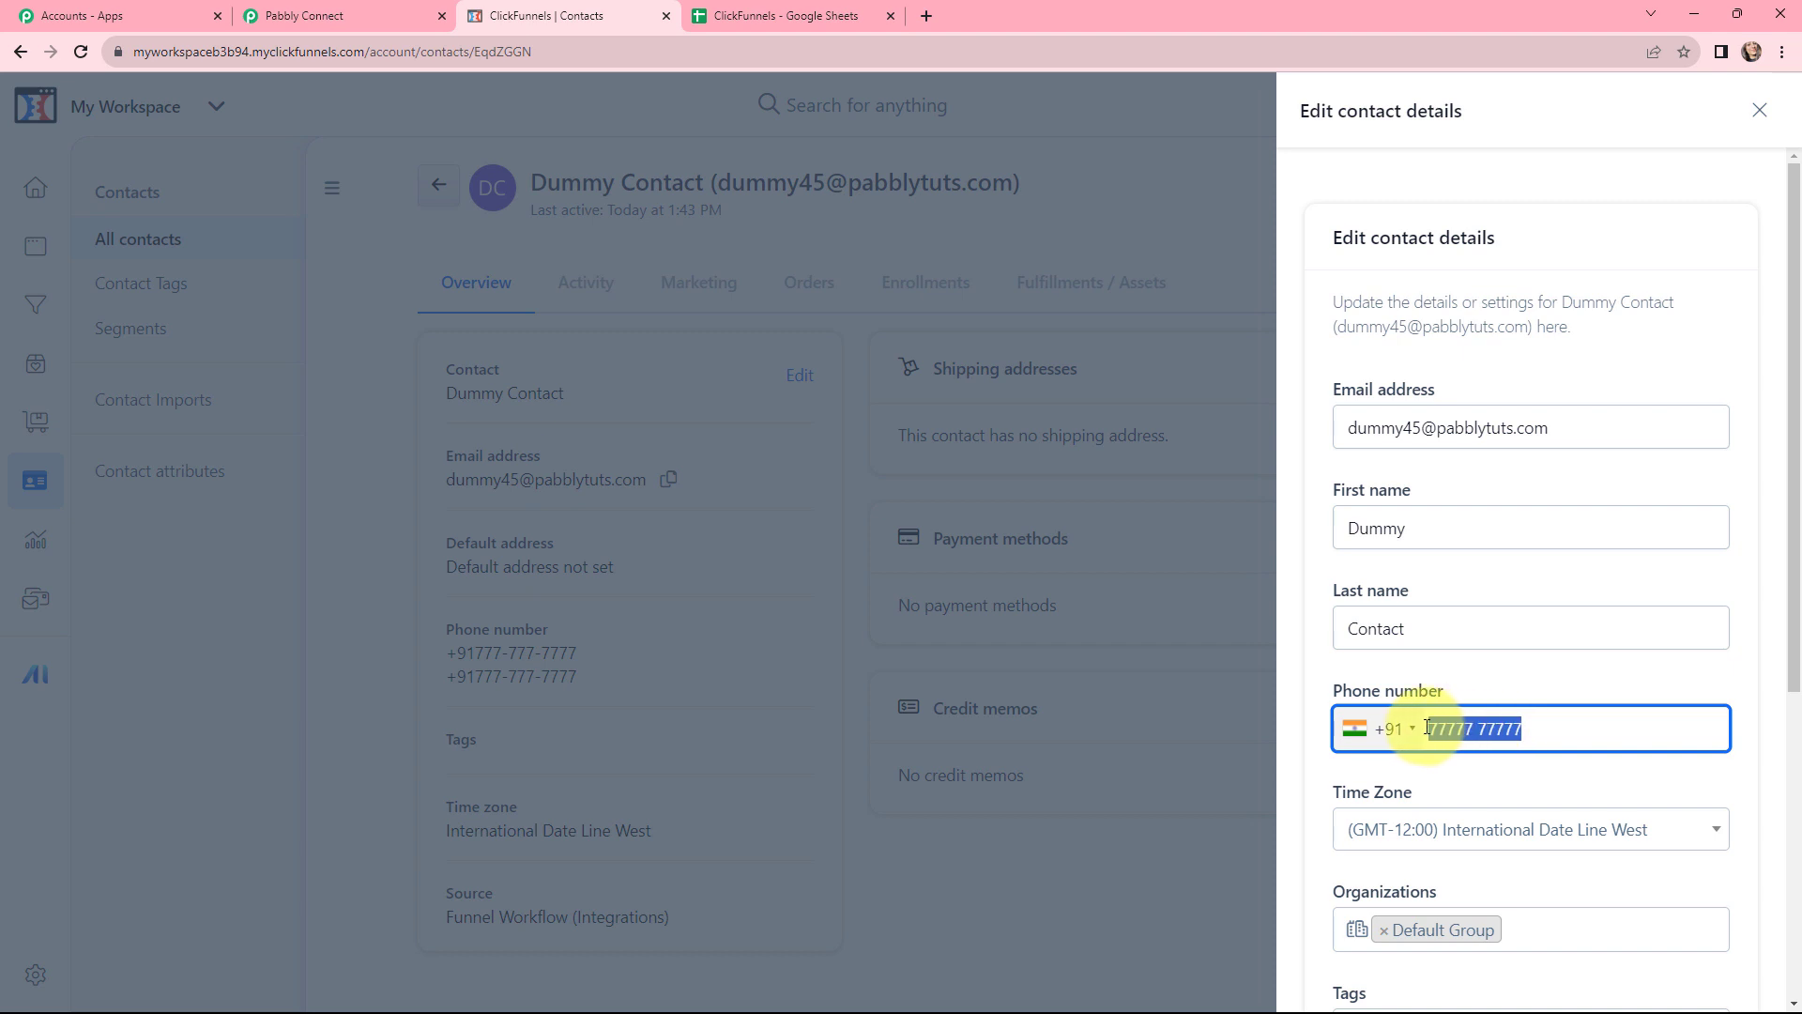
key(BackSpace)
text(6666666666)
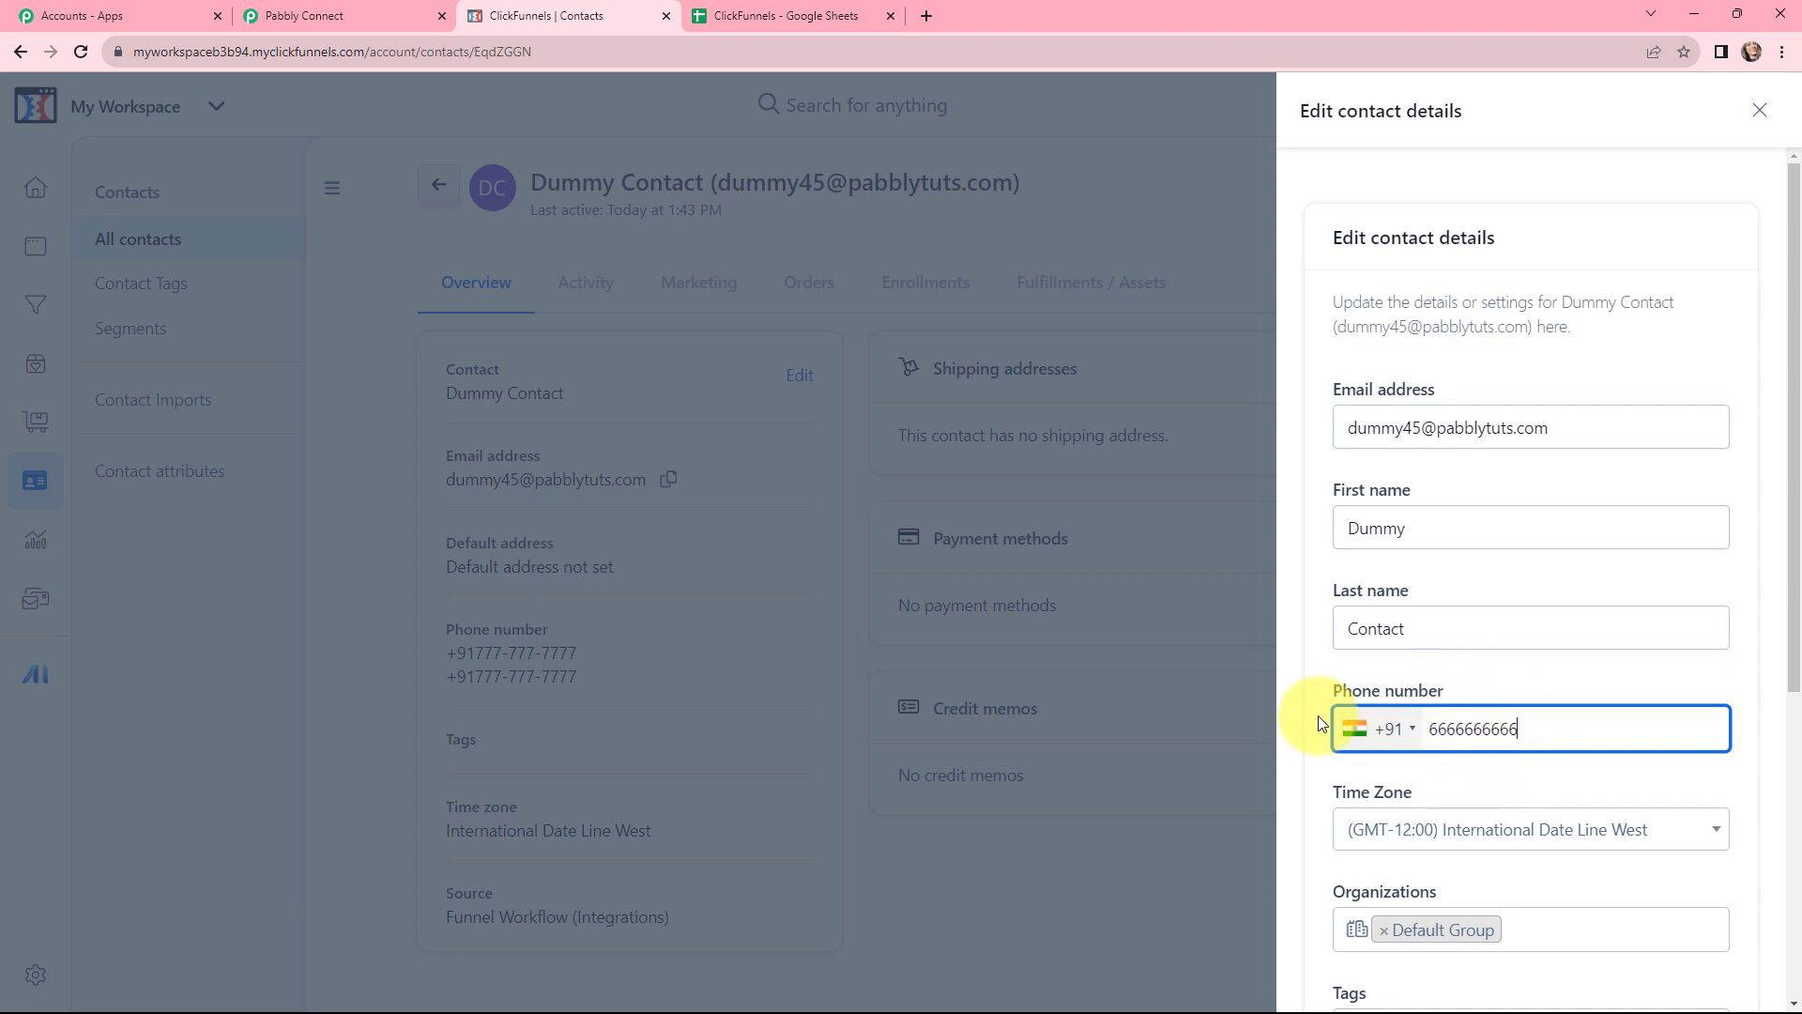
scroll(1319, 723, down, 5)
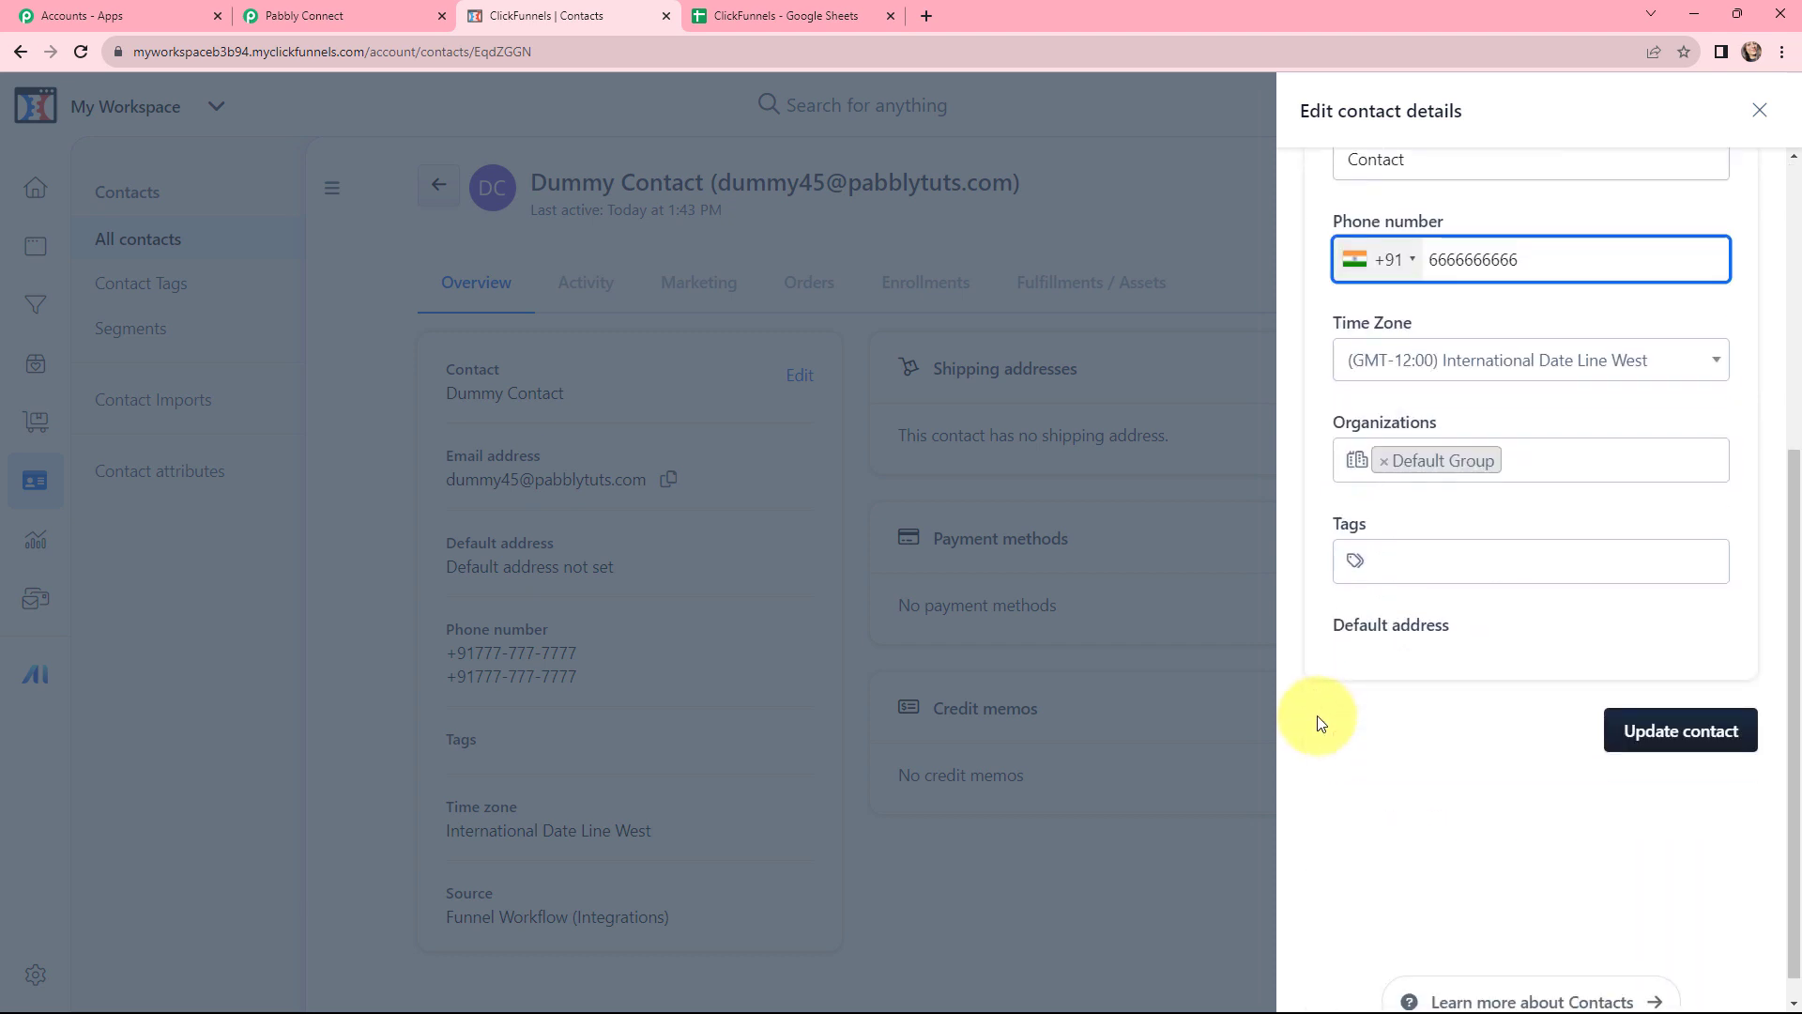
click(1685, 734)
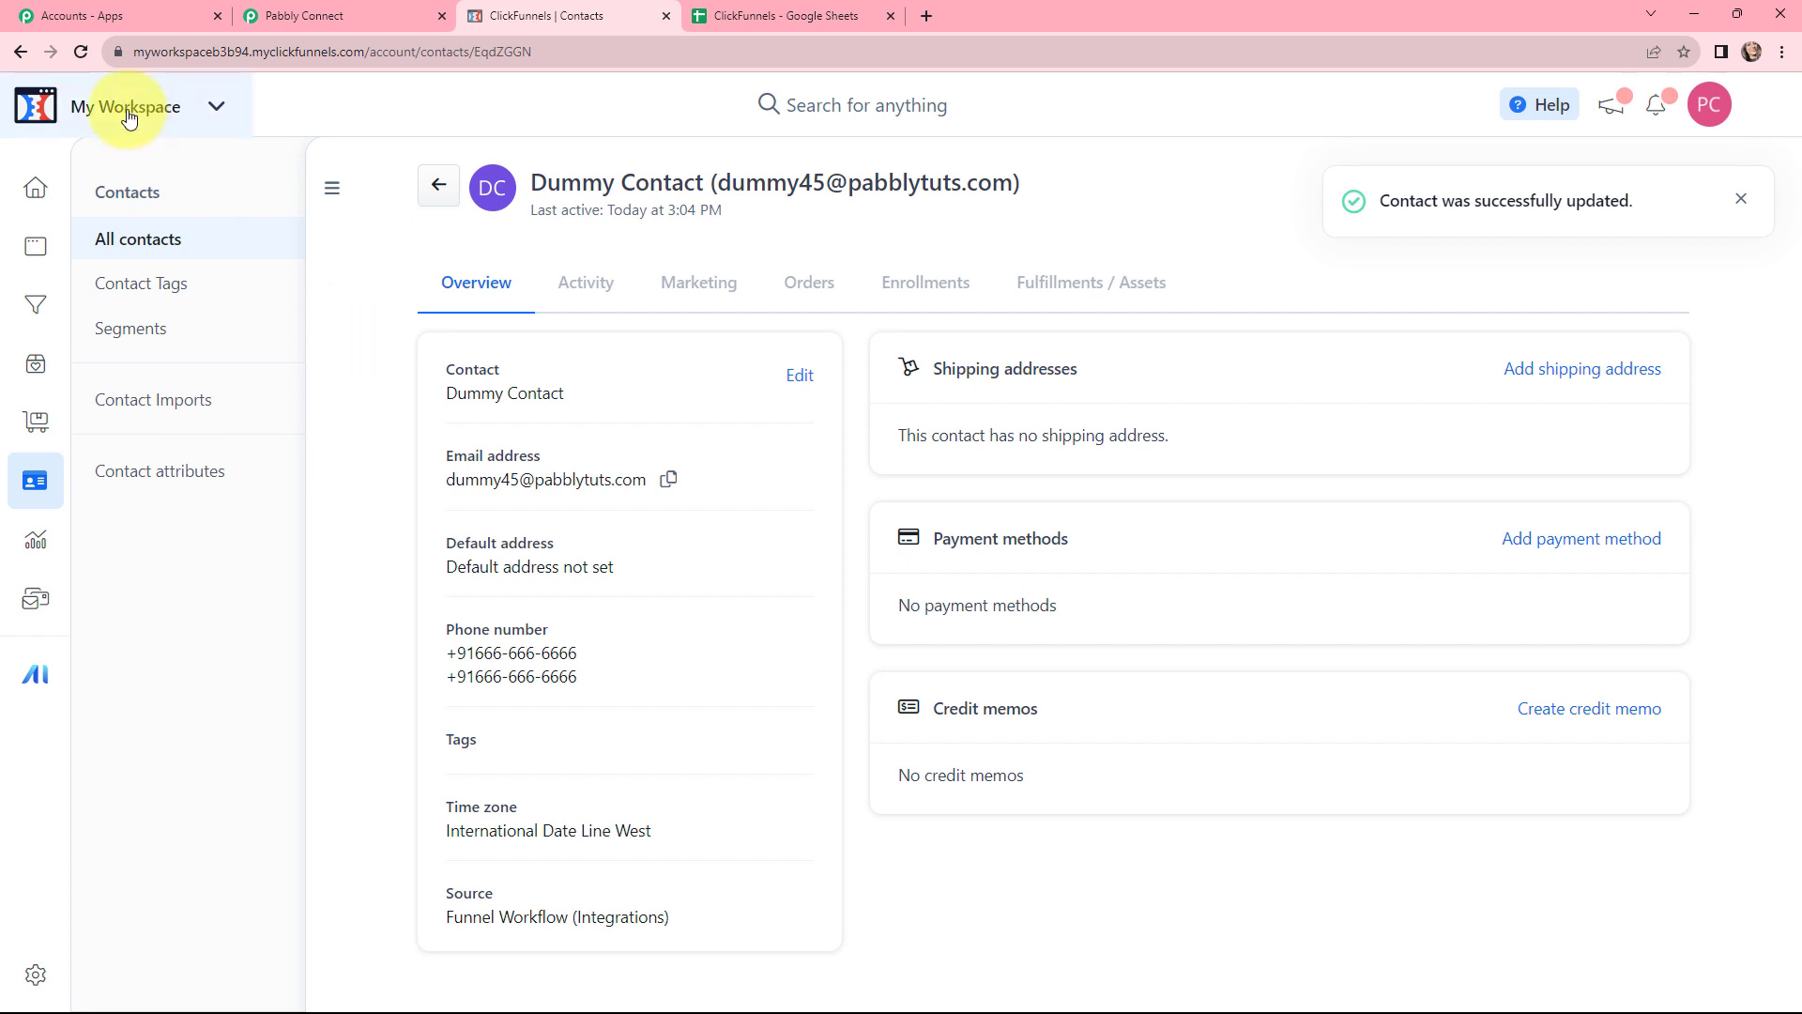
click(81, 51)
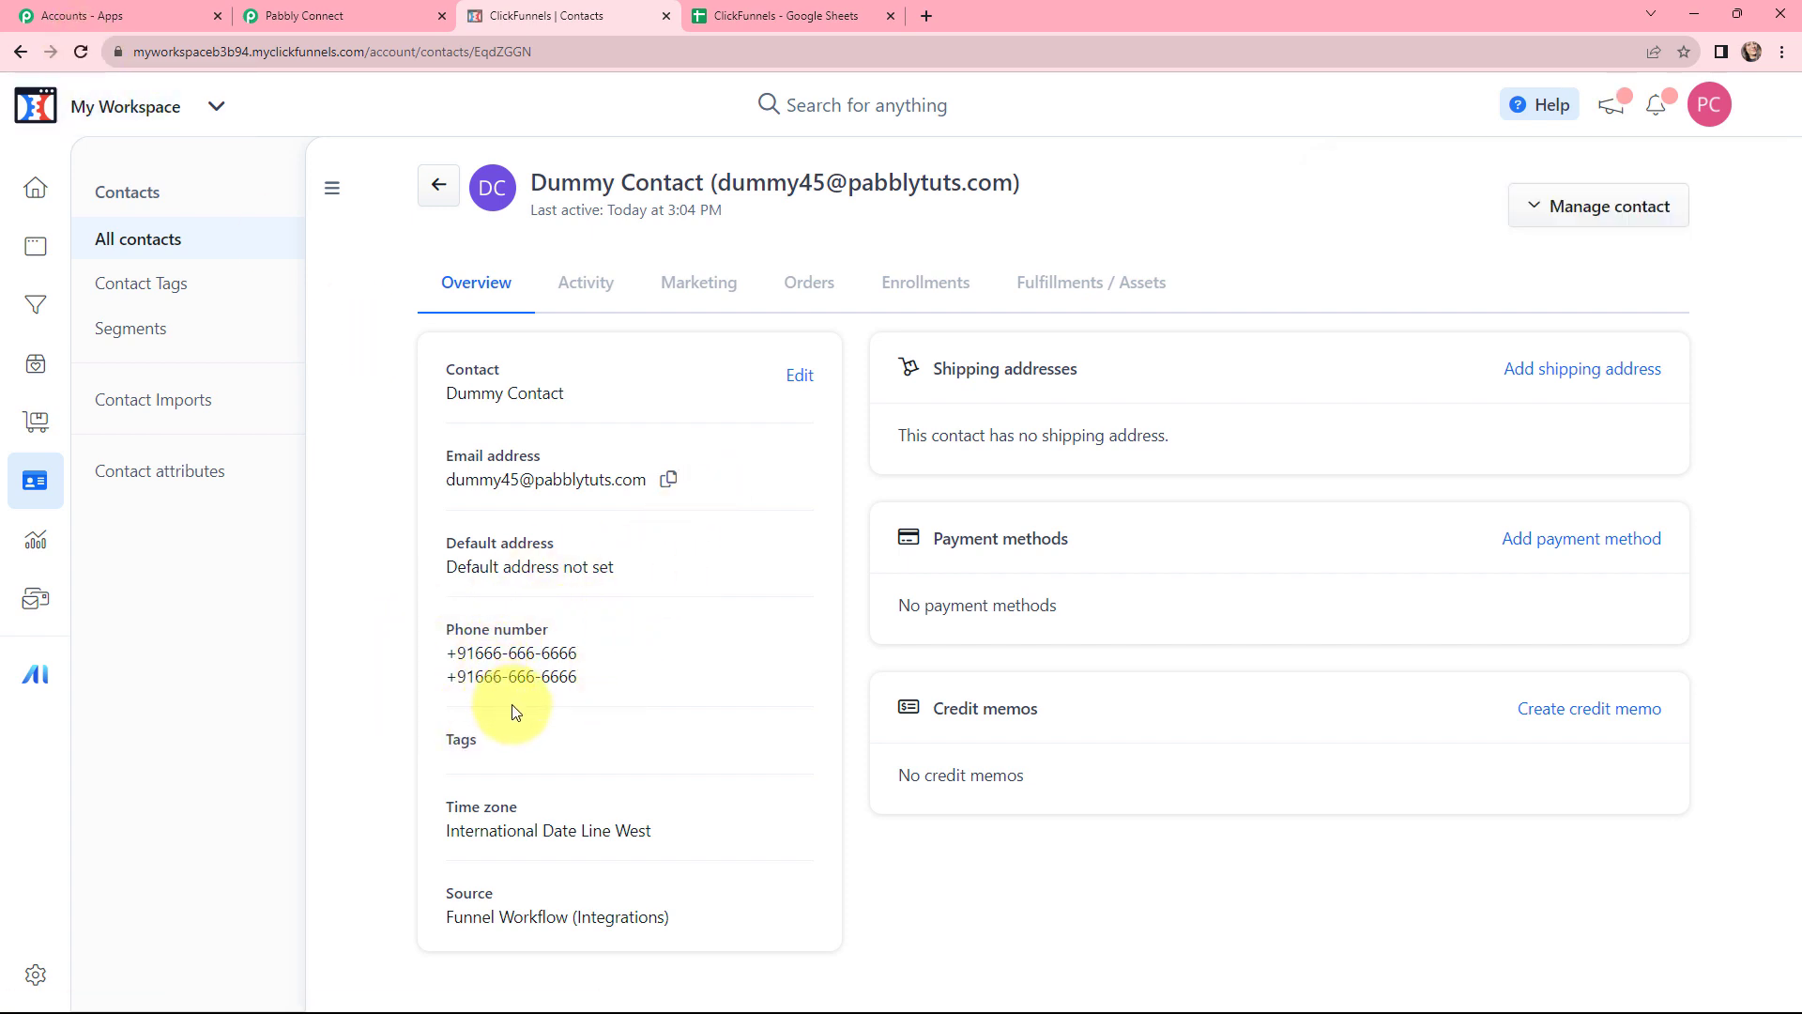
Switch to Pabbly Connect and examine the trigger's captured webhook response, including the contact's phone number field.
click(281, 16)
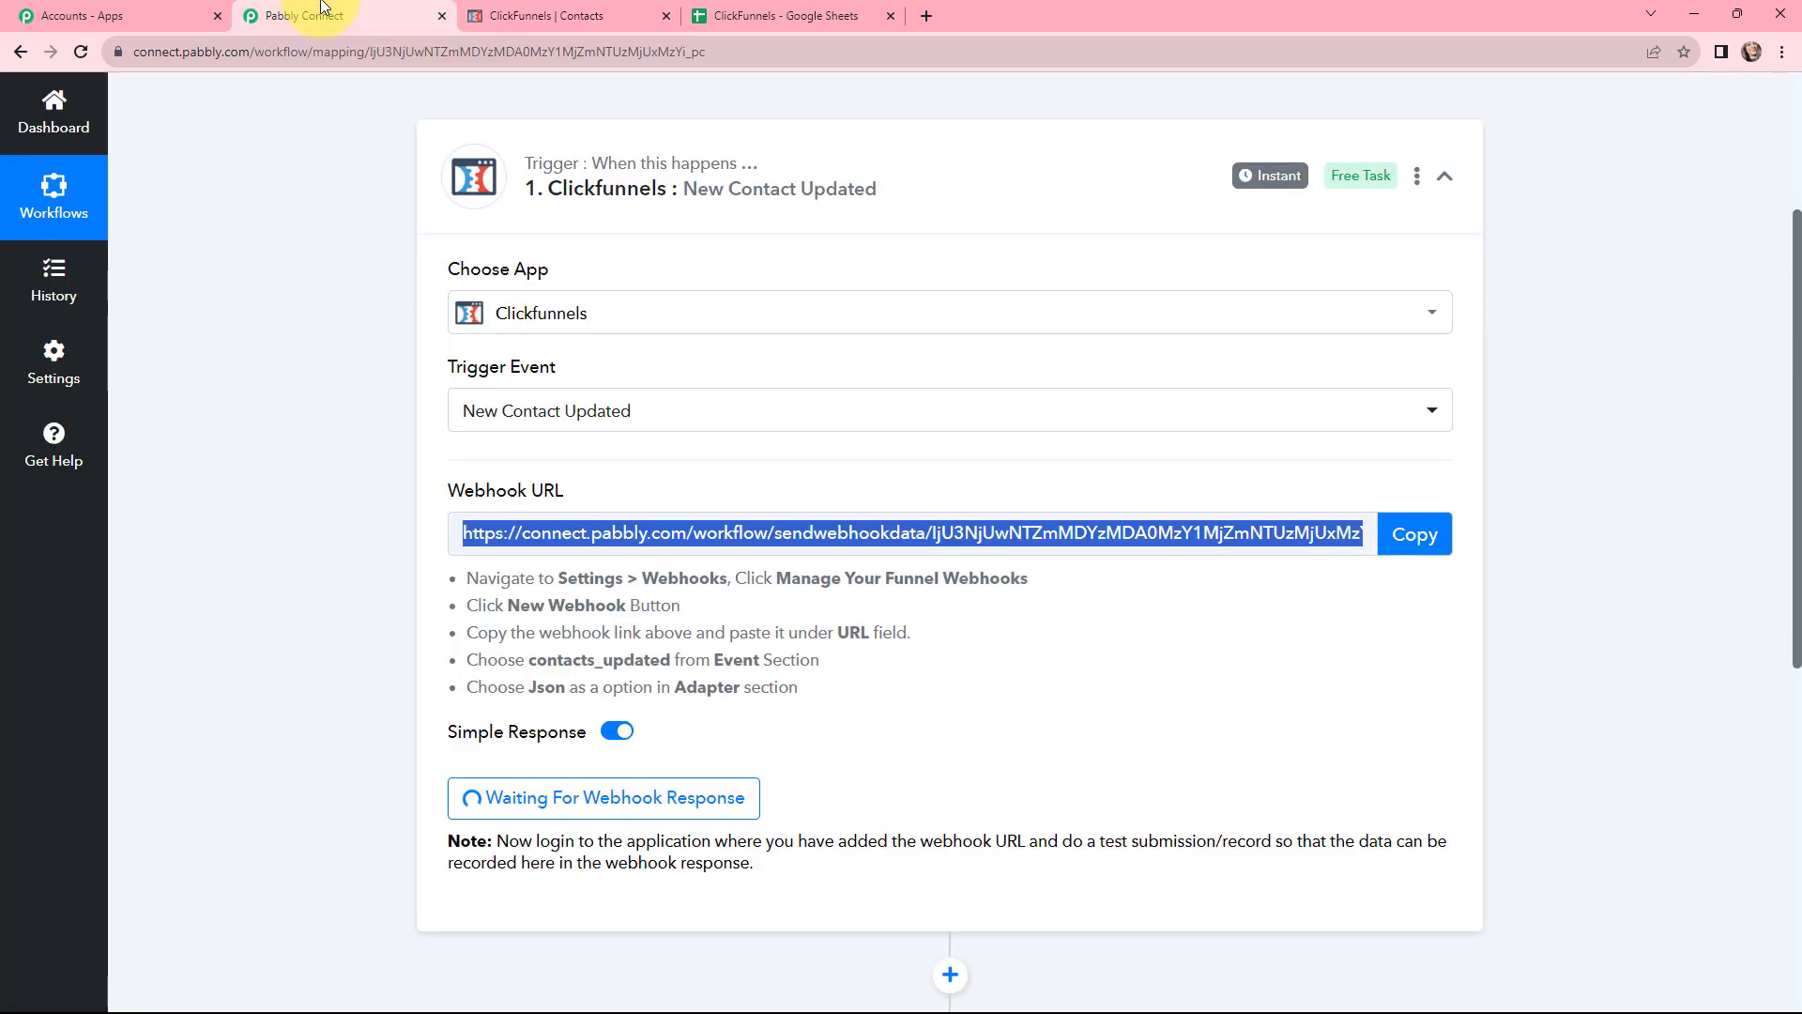
scroll(896, 544, down, 4)
scroll(901, 530, up, 1)
scroll(905, 522, down, 2)
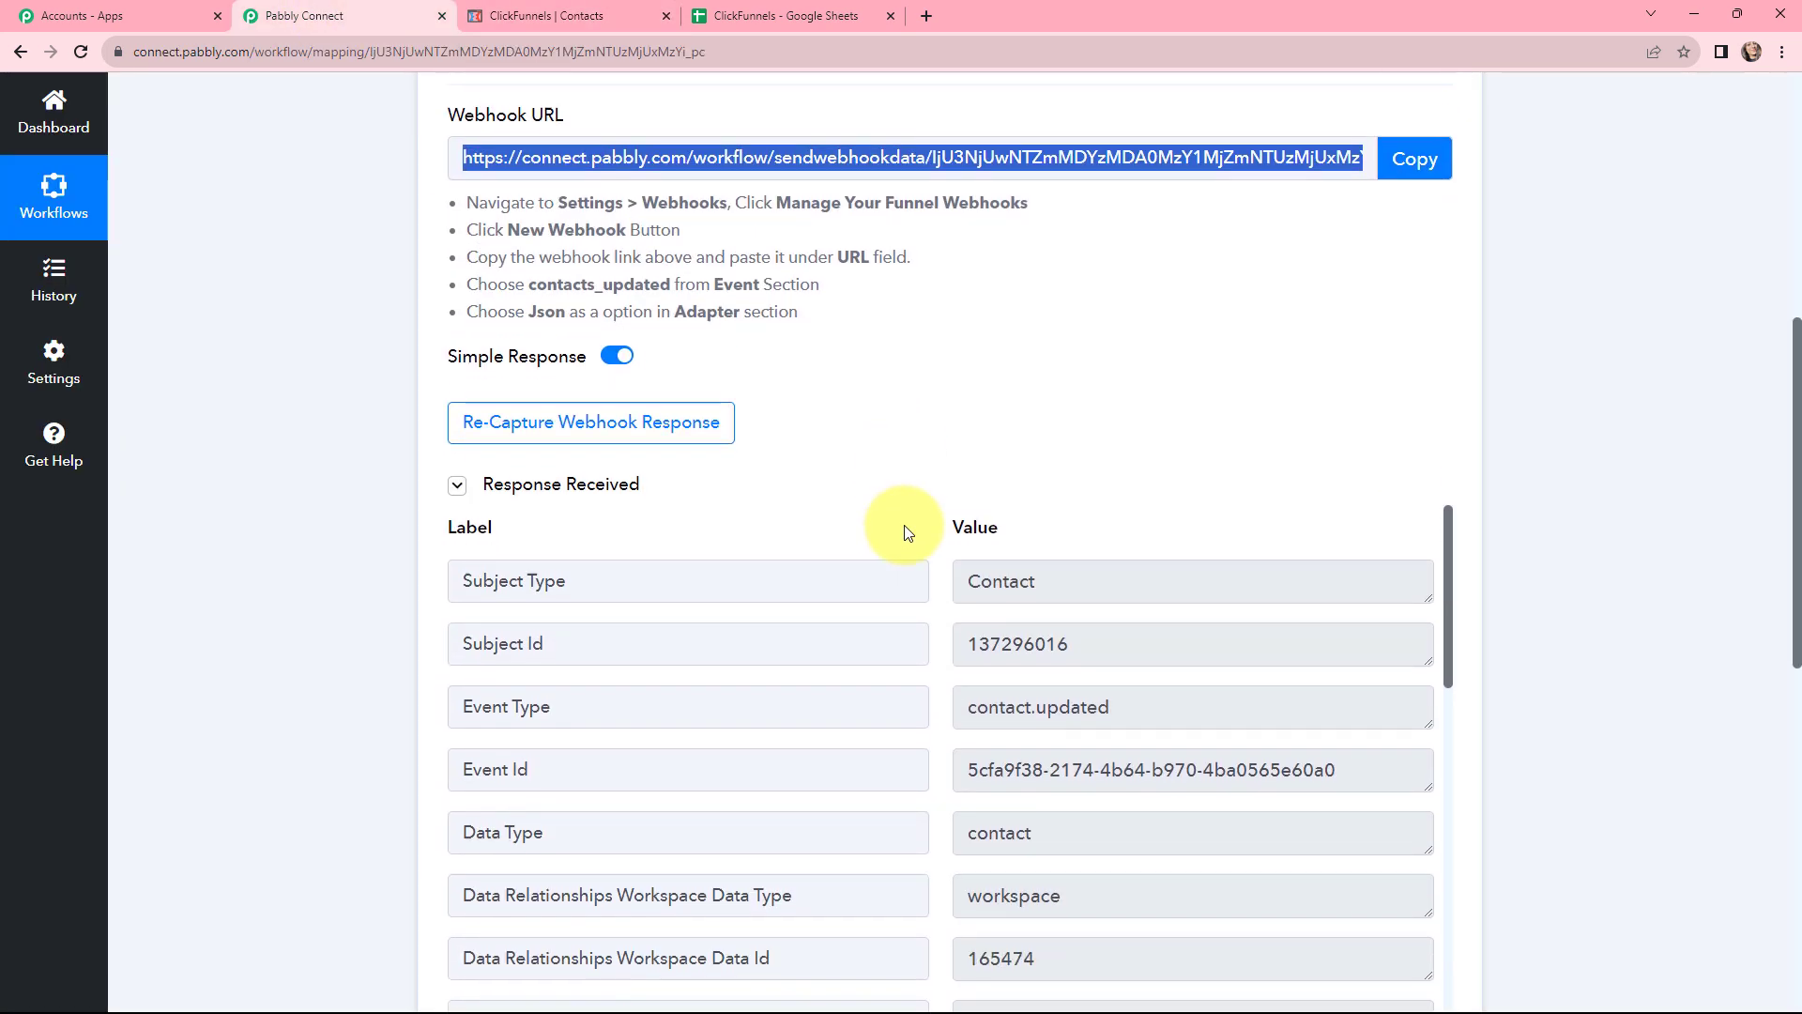
scroll(948, 484, down, 1)
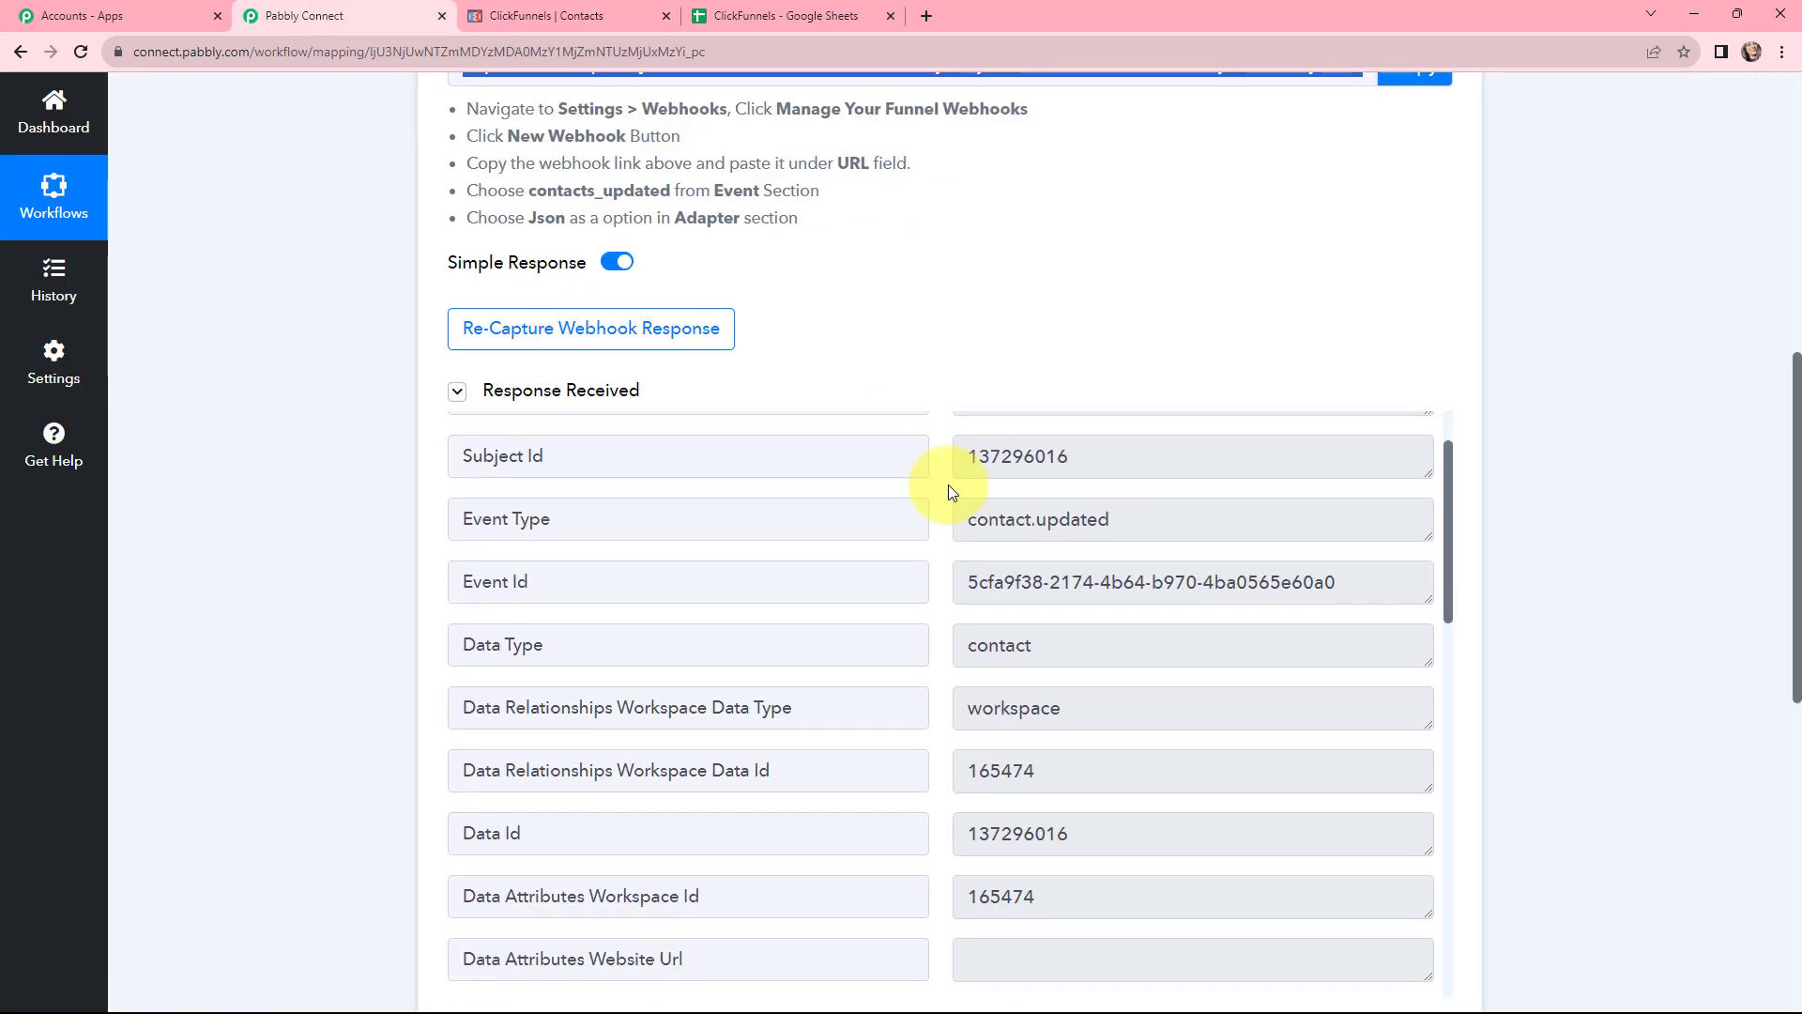
scroll(948, 485, up, 1)
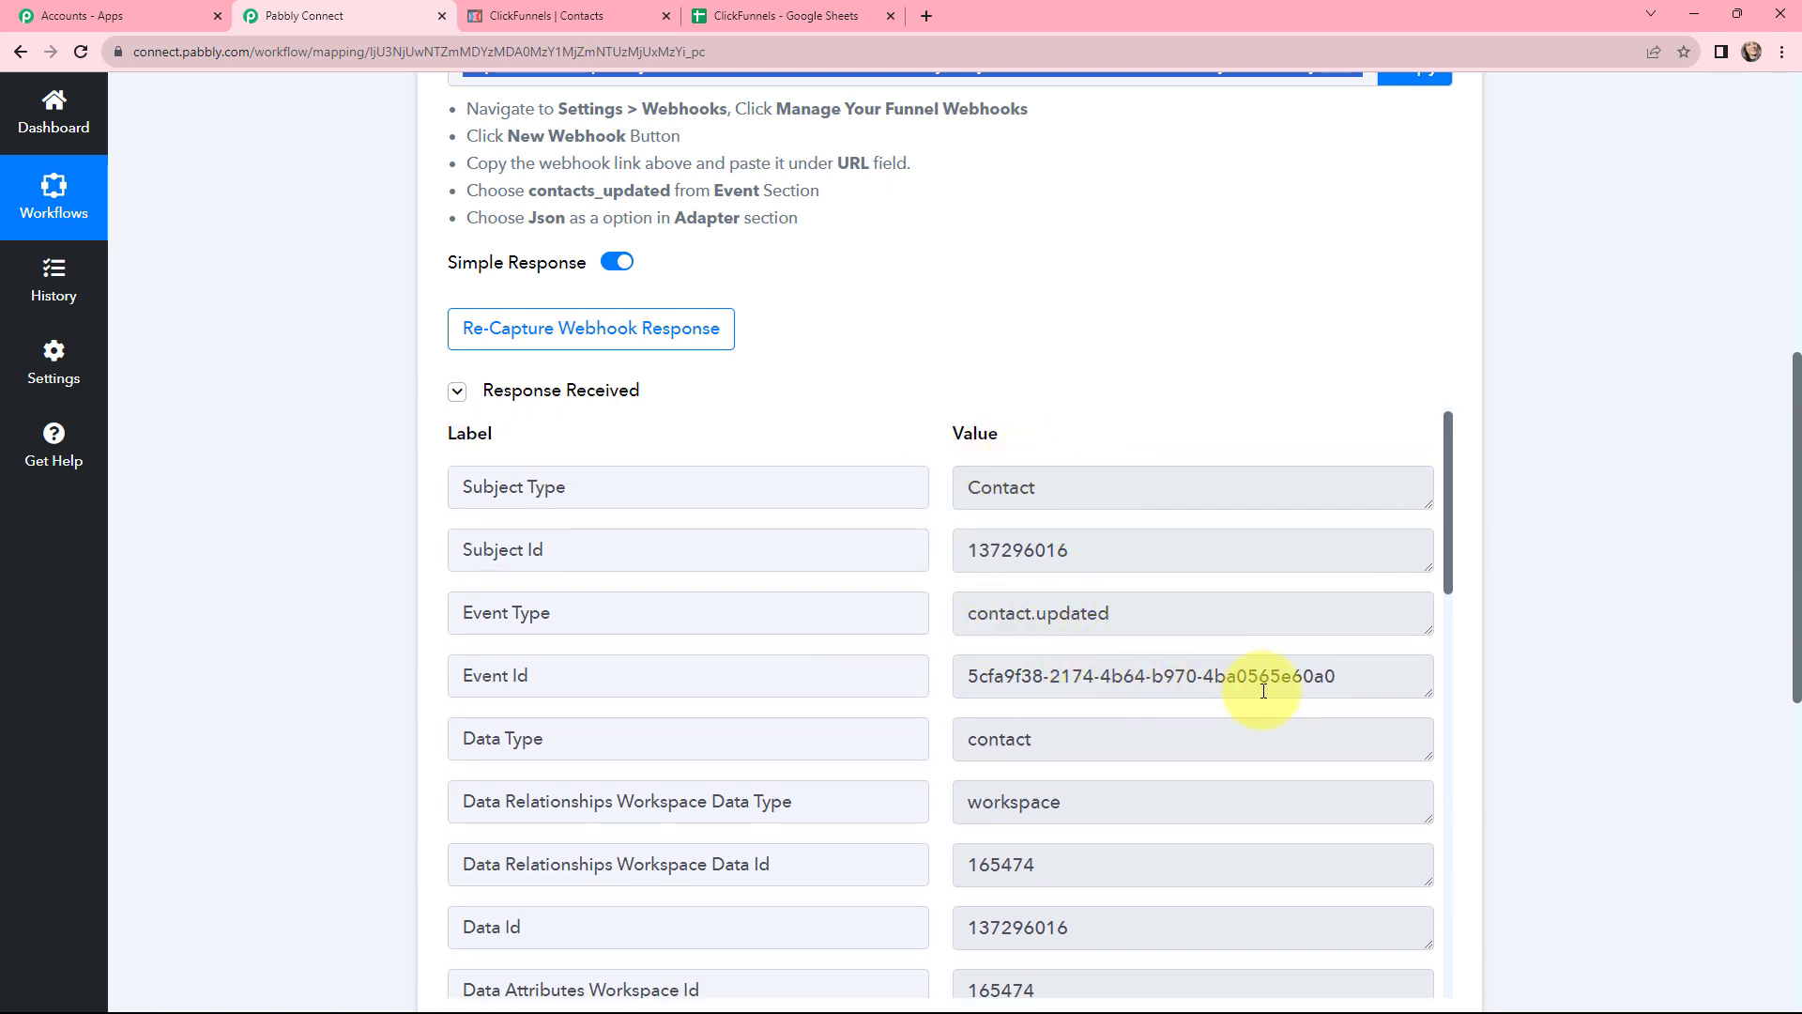
click(1444, 515)
drag(1449, 532, 1442, 796)
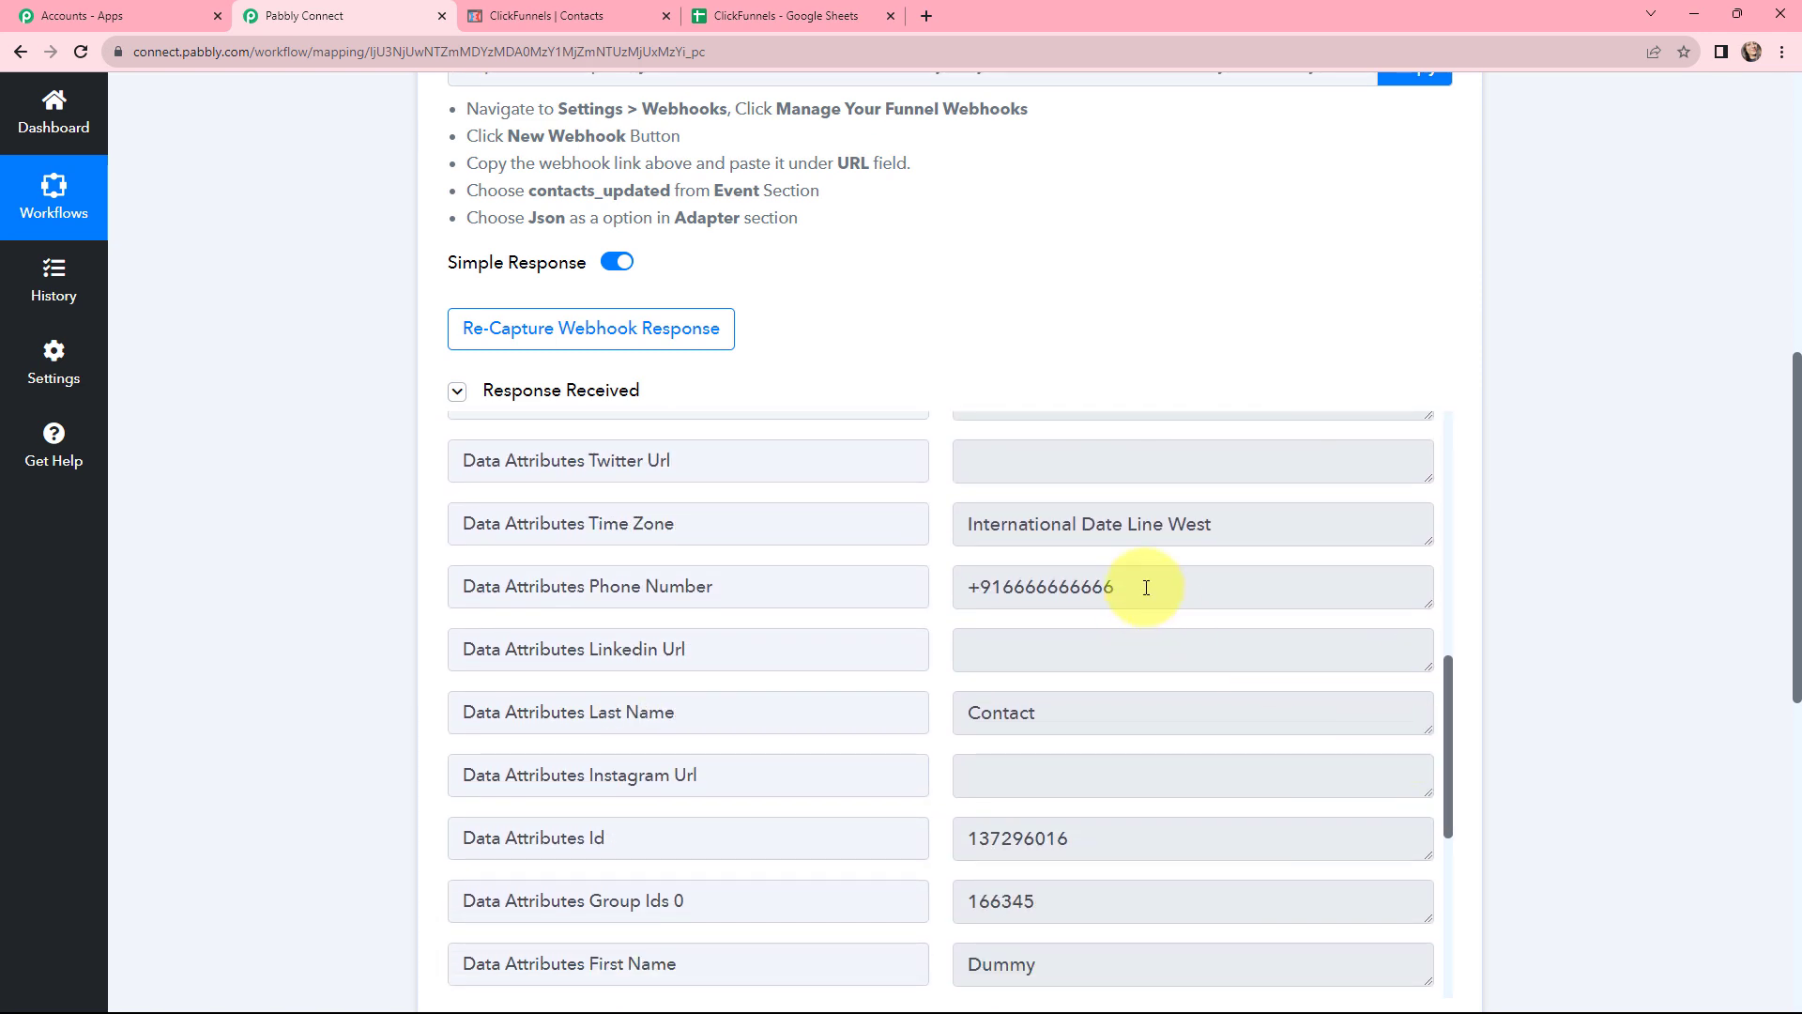
drag(1146, 587, 957, 584)
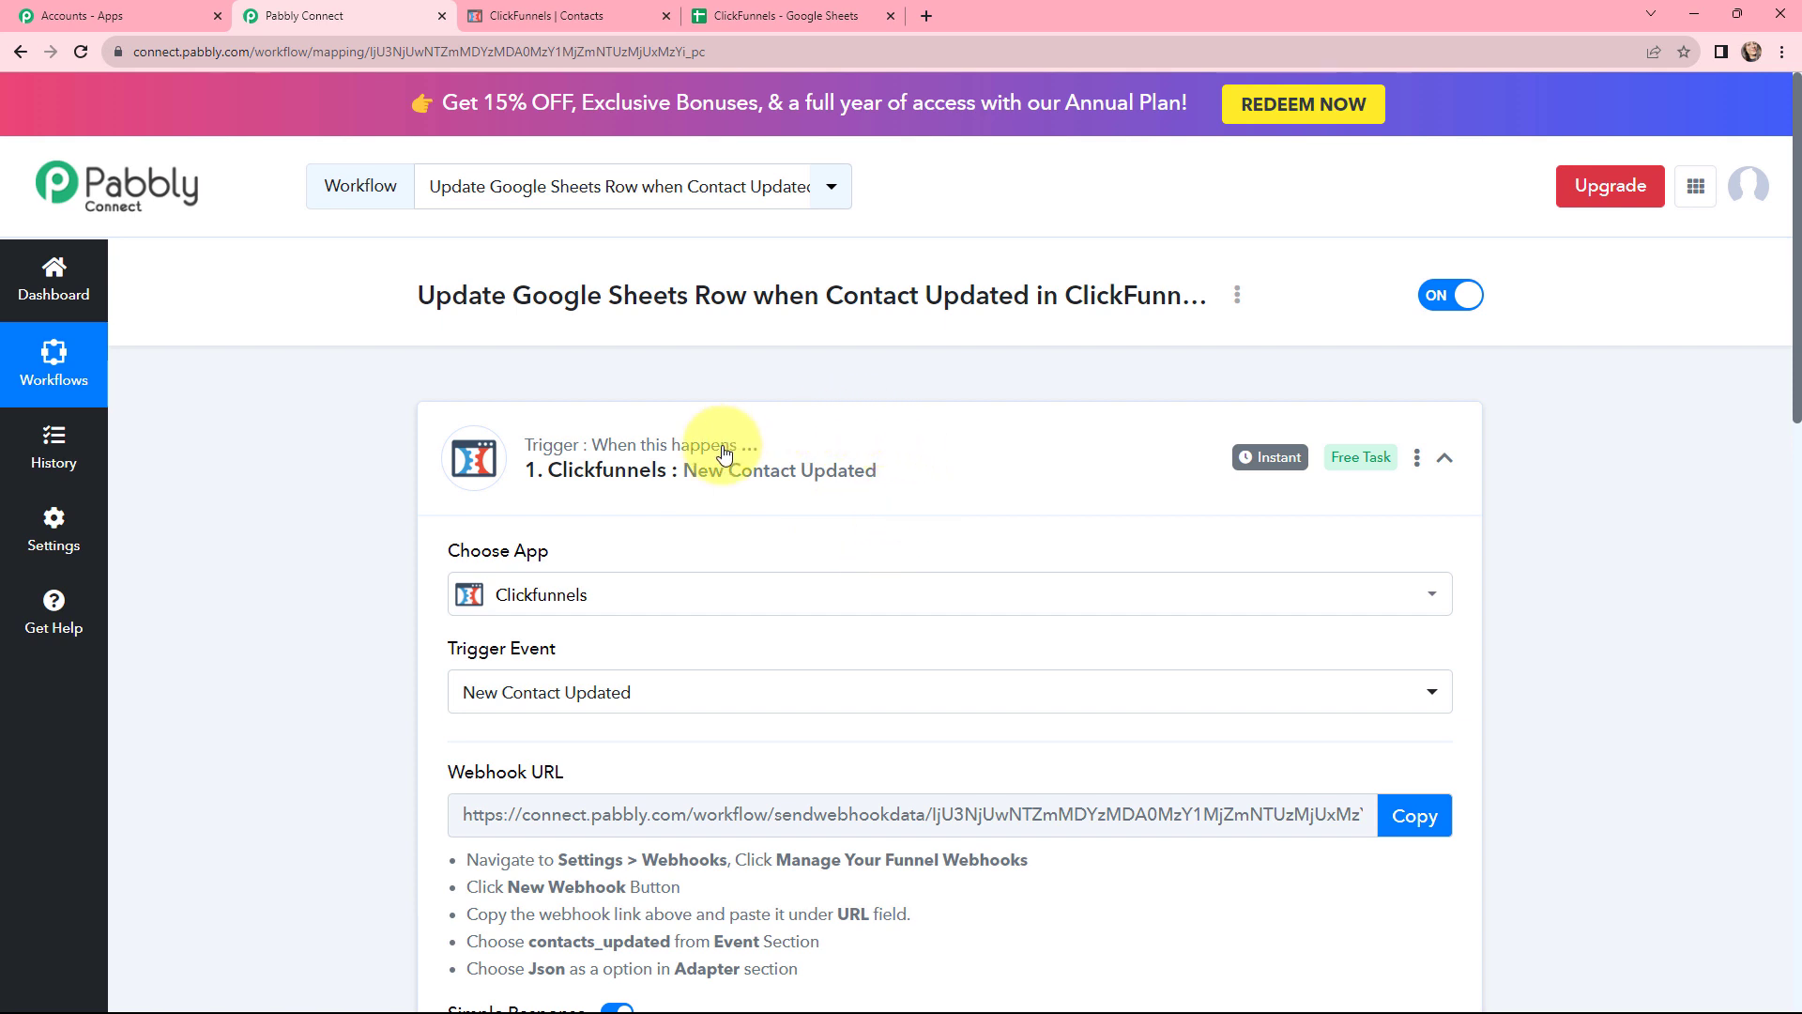
Look at the ClickFunnels contact again and recheck the phone number in Pabbly Connect's received response.
click(590, 11)
click(331, 11)
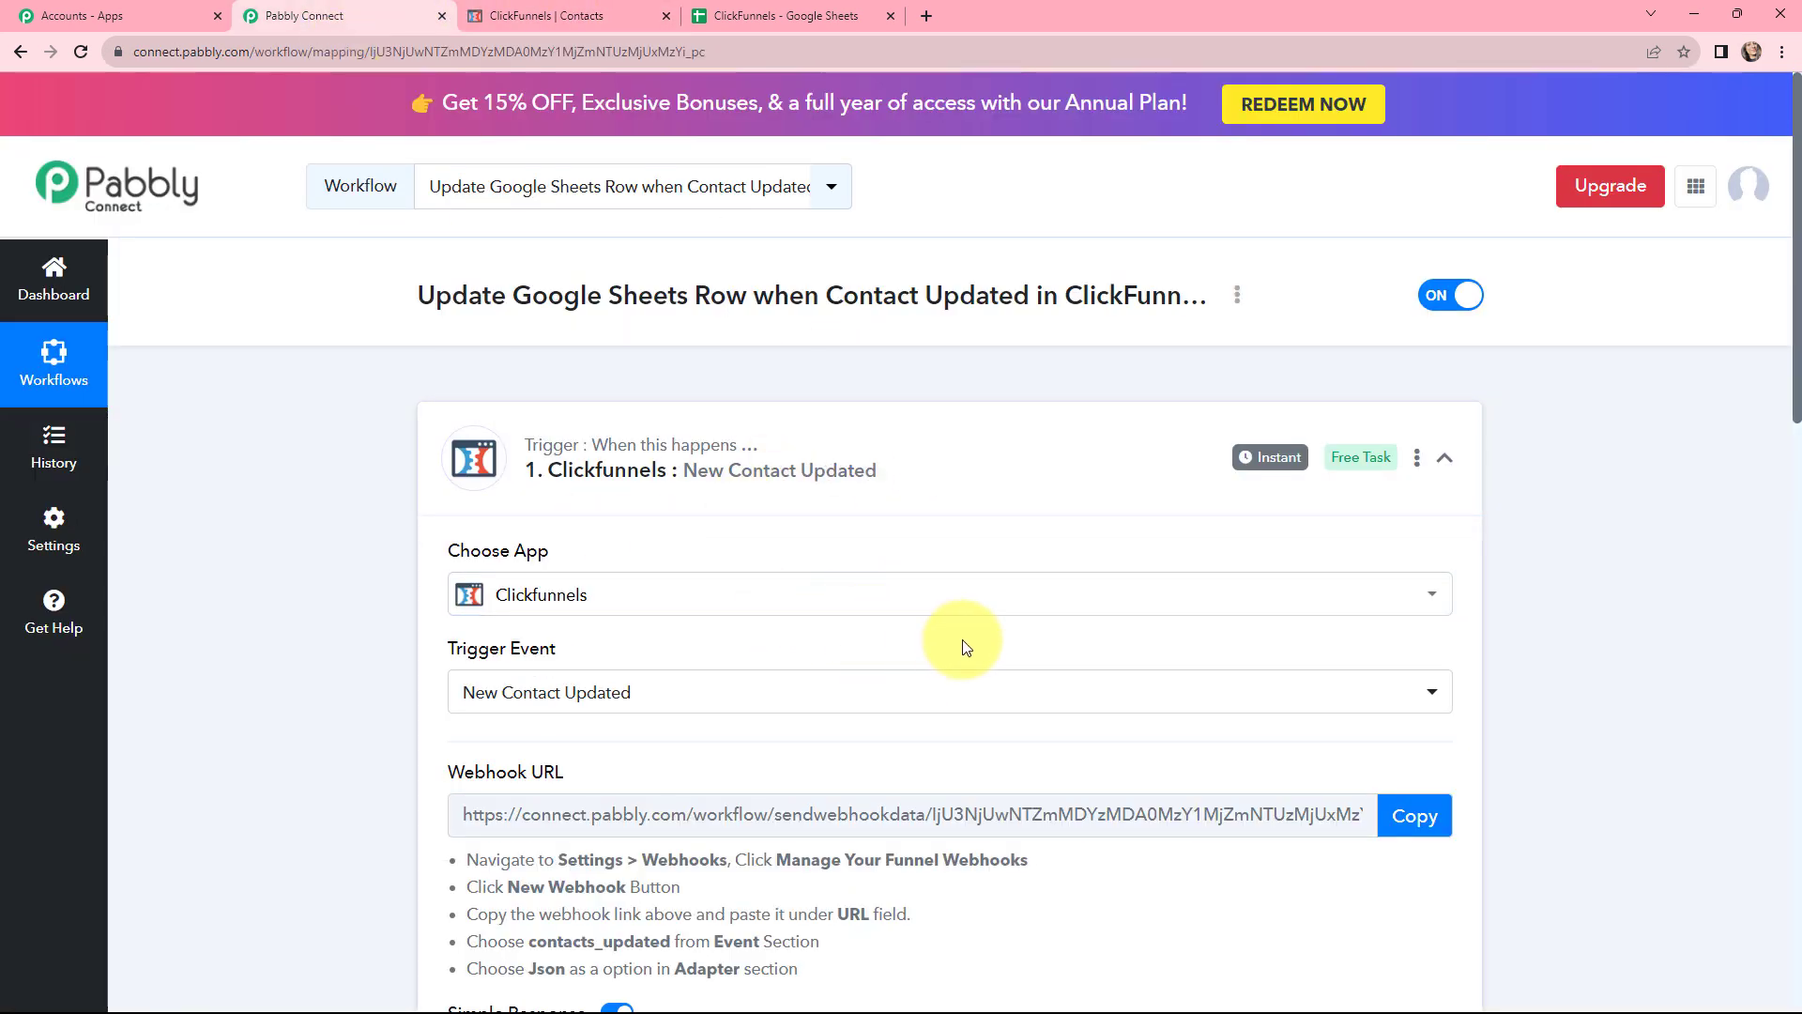
scroll(961, 646, down, 10)
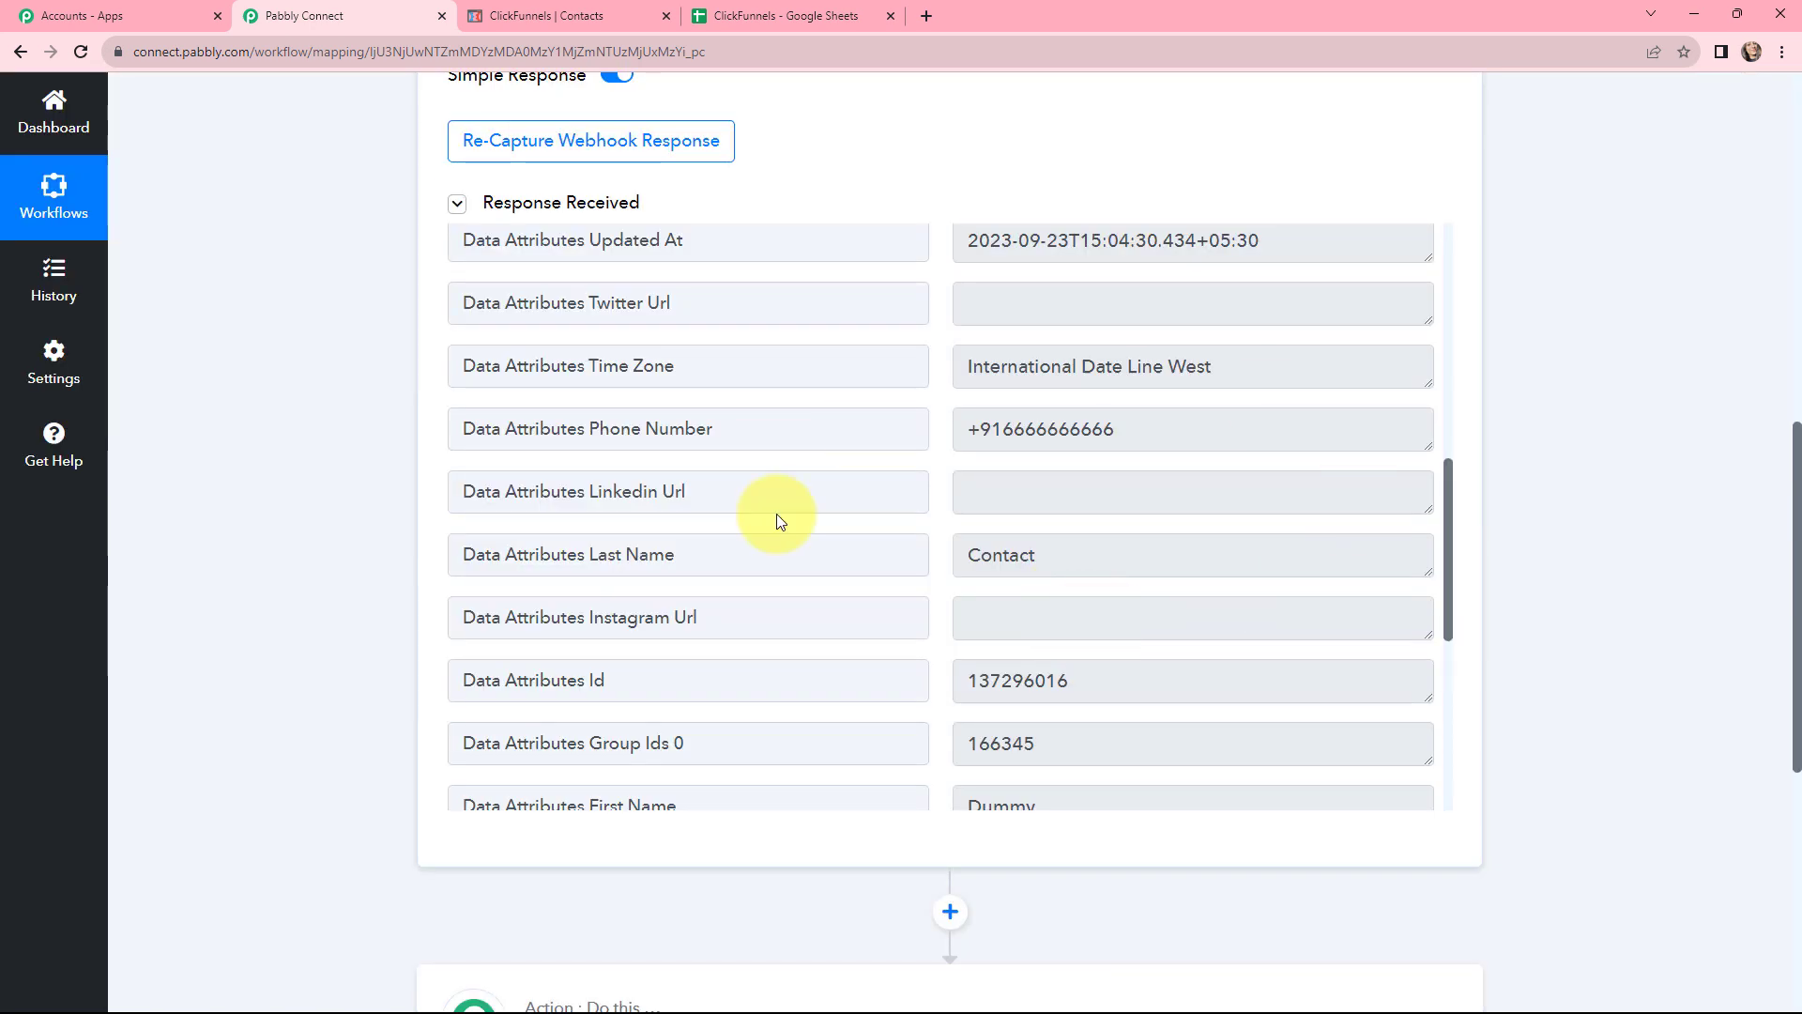
drag(1167, 431, 946, 431)
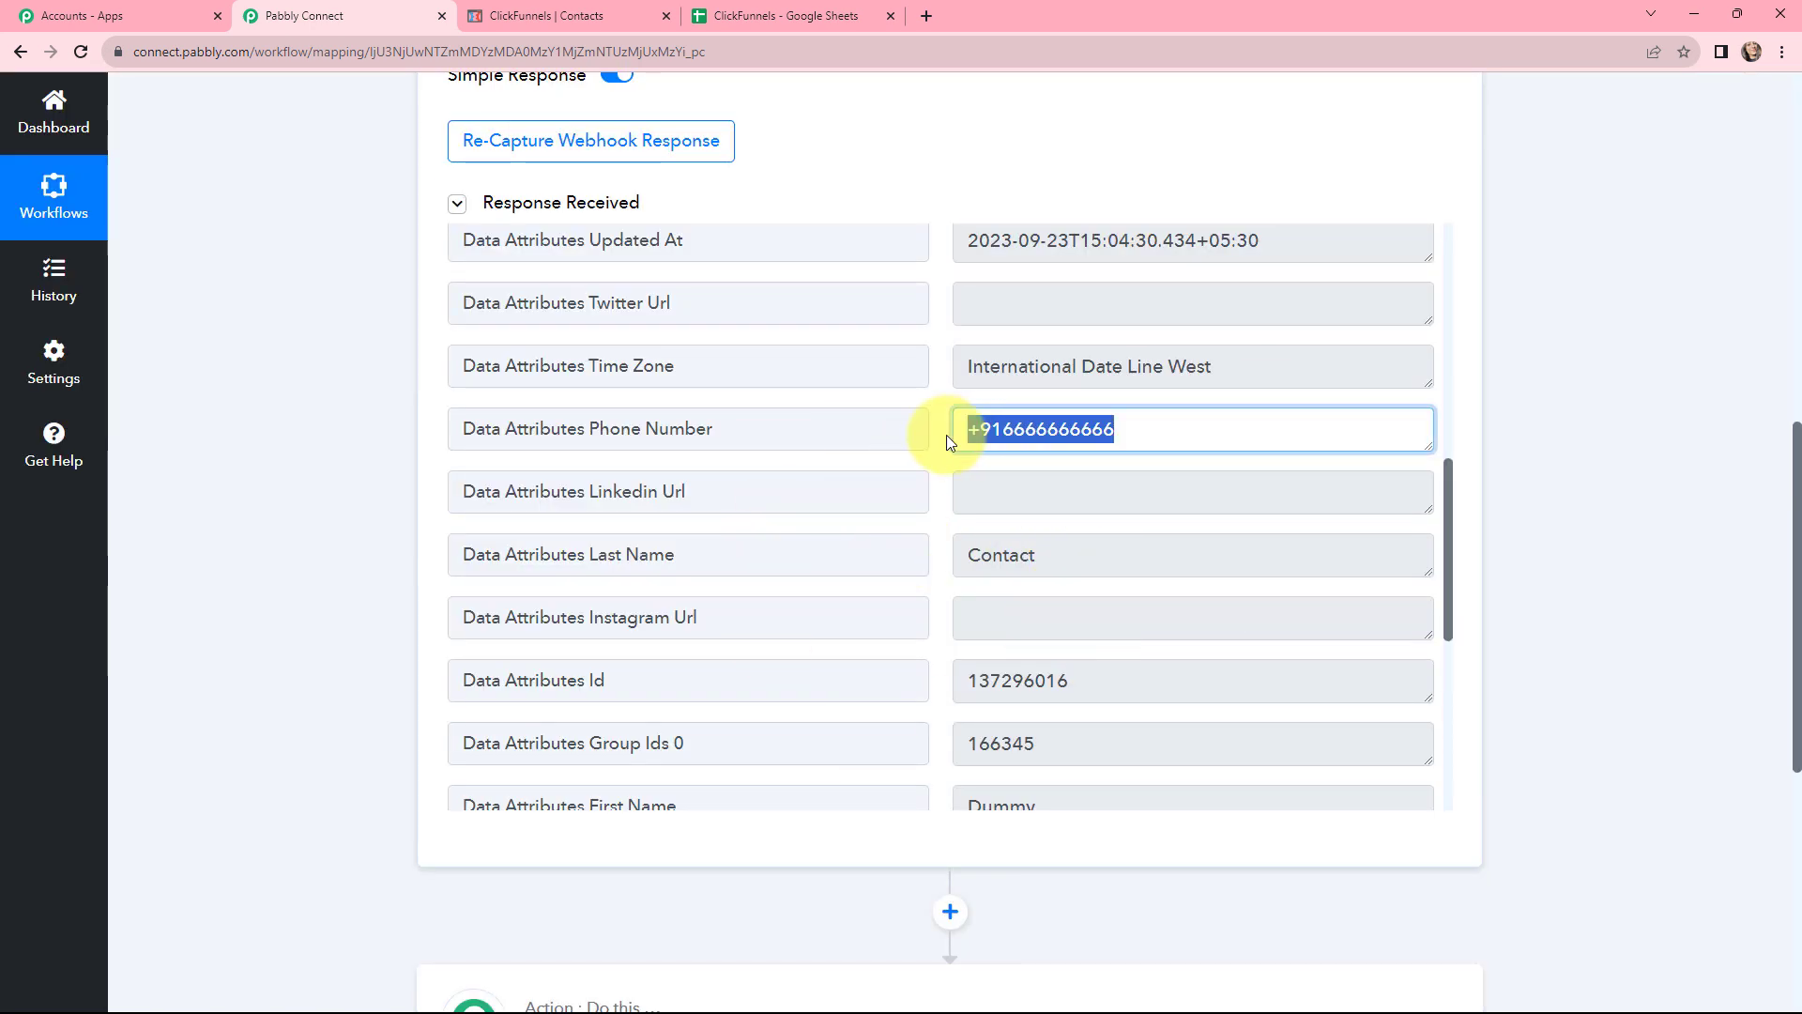
scroll(330, 306, up, 9)
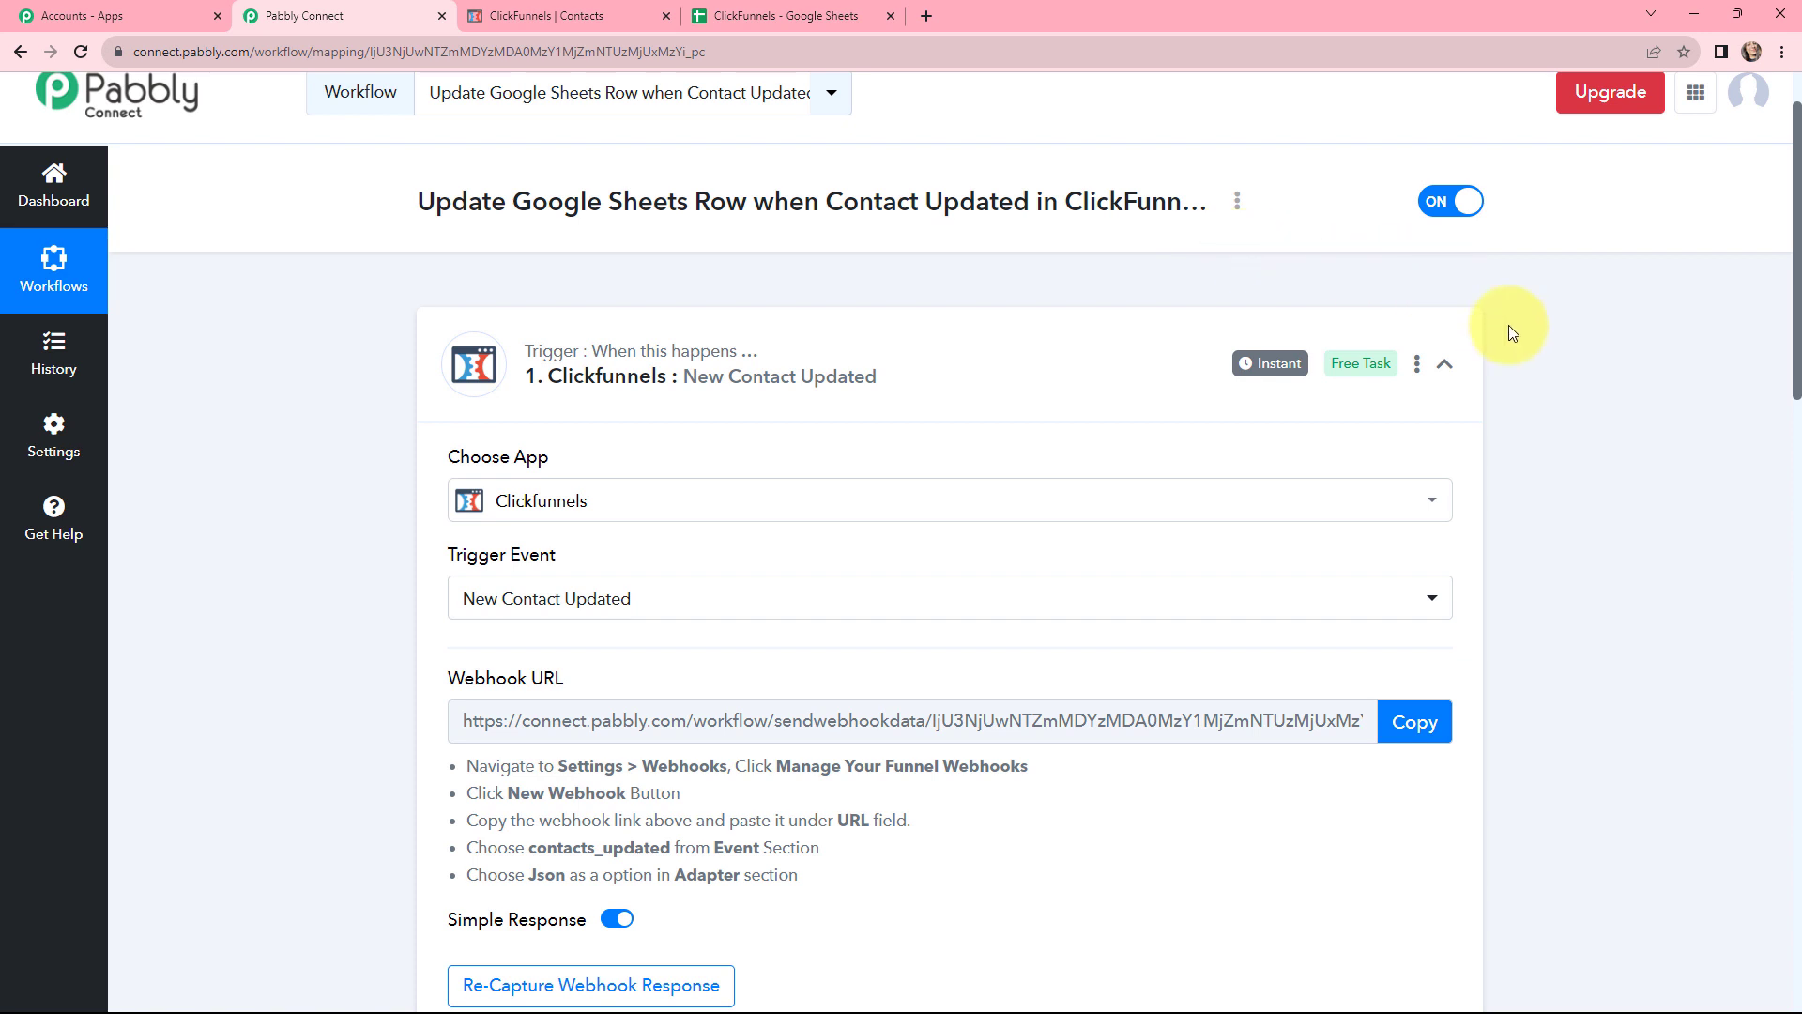
Set the workflow's second step to the Google Sheets app with the Lookup Spreadsheet Rows action event.
scroll(1570, 413, down, 15)
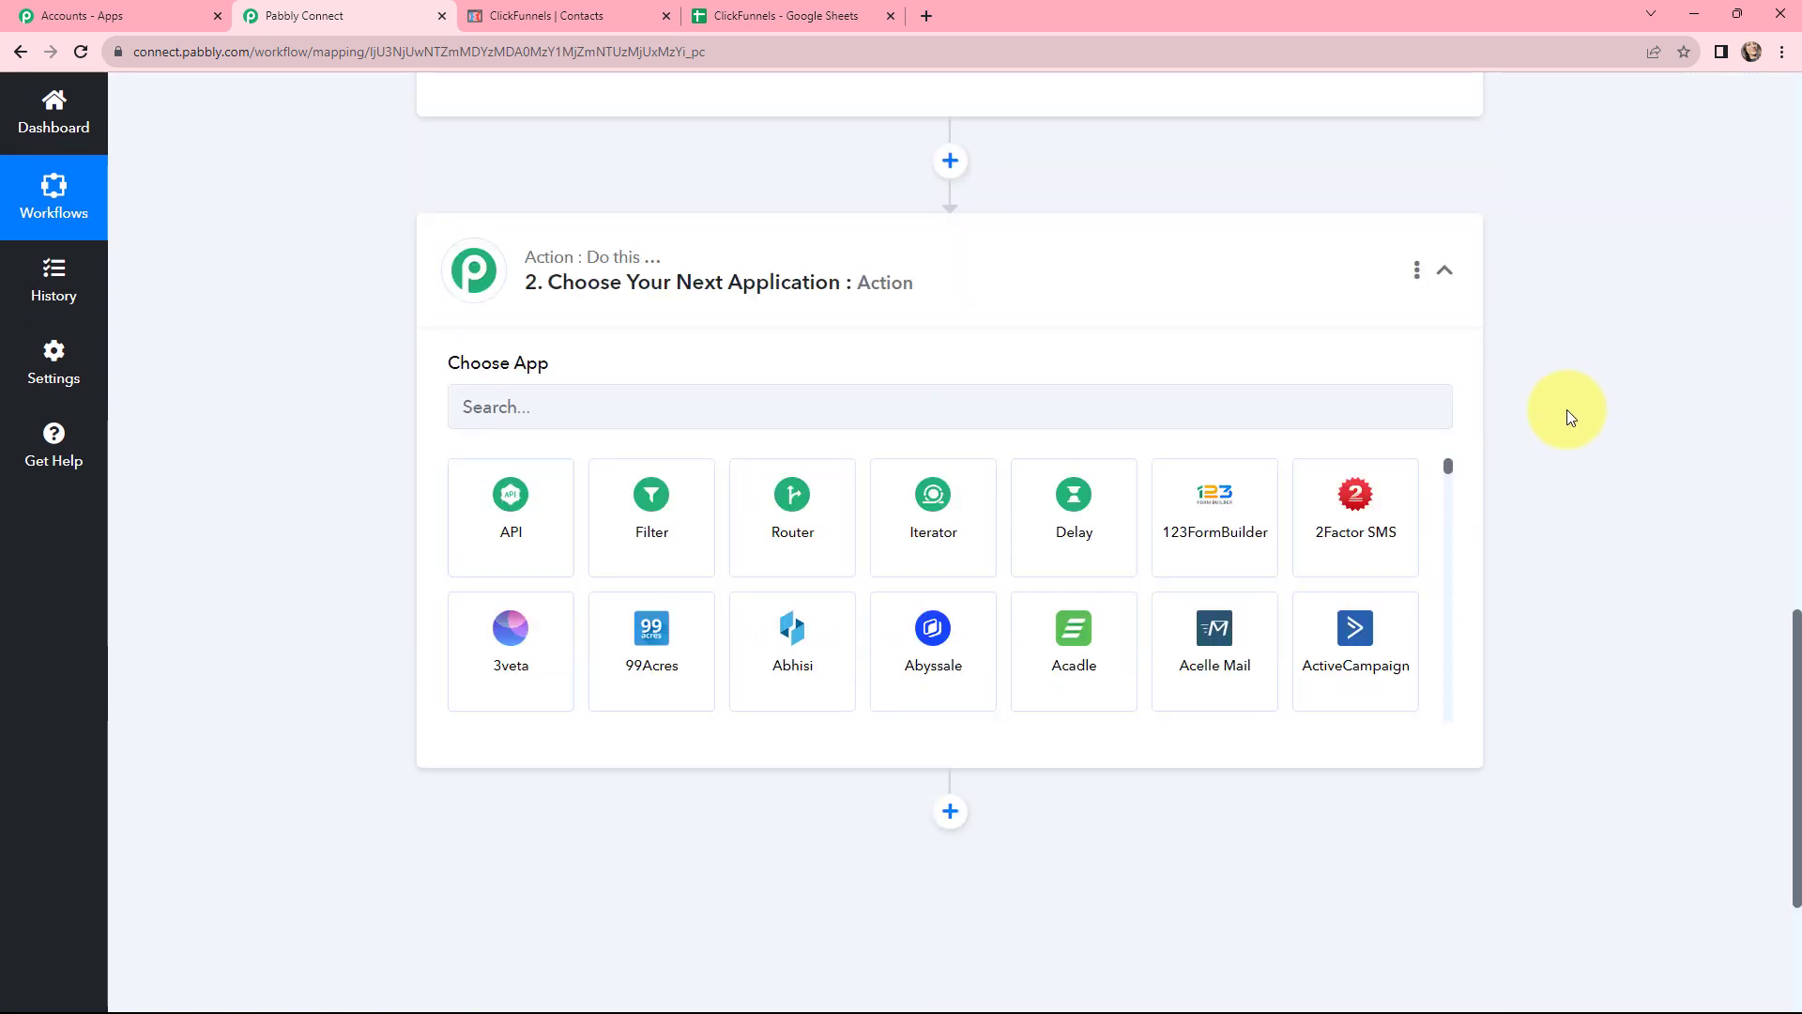
click(785, 415)
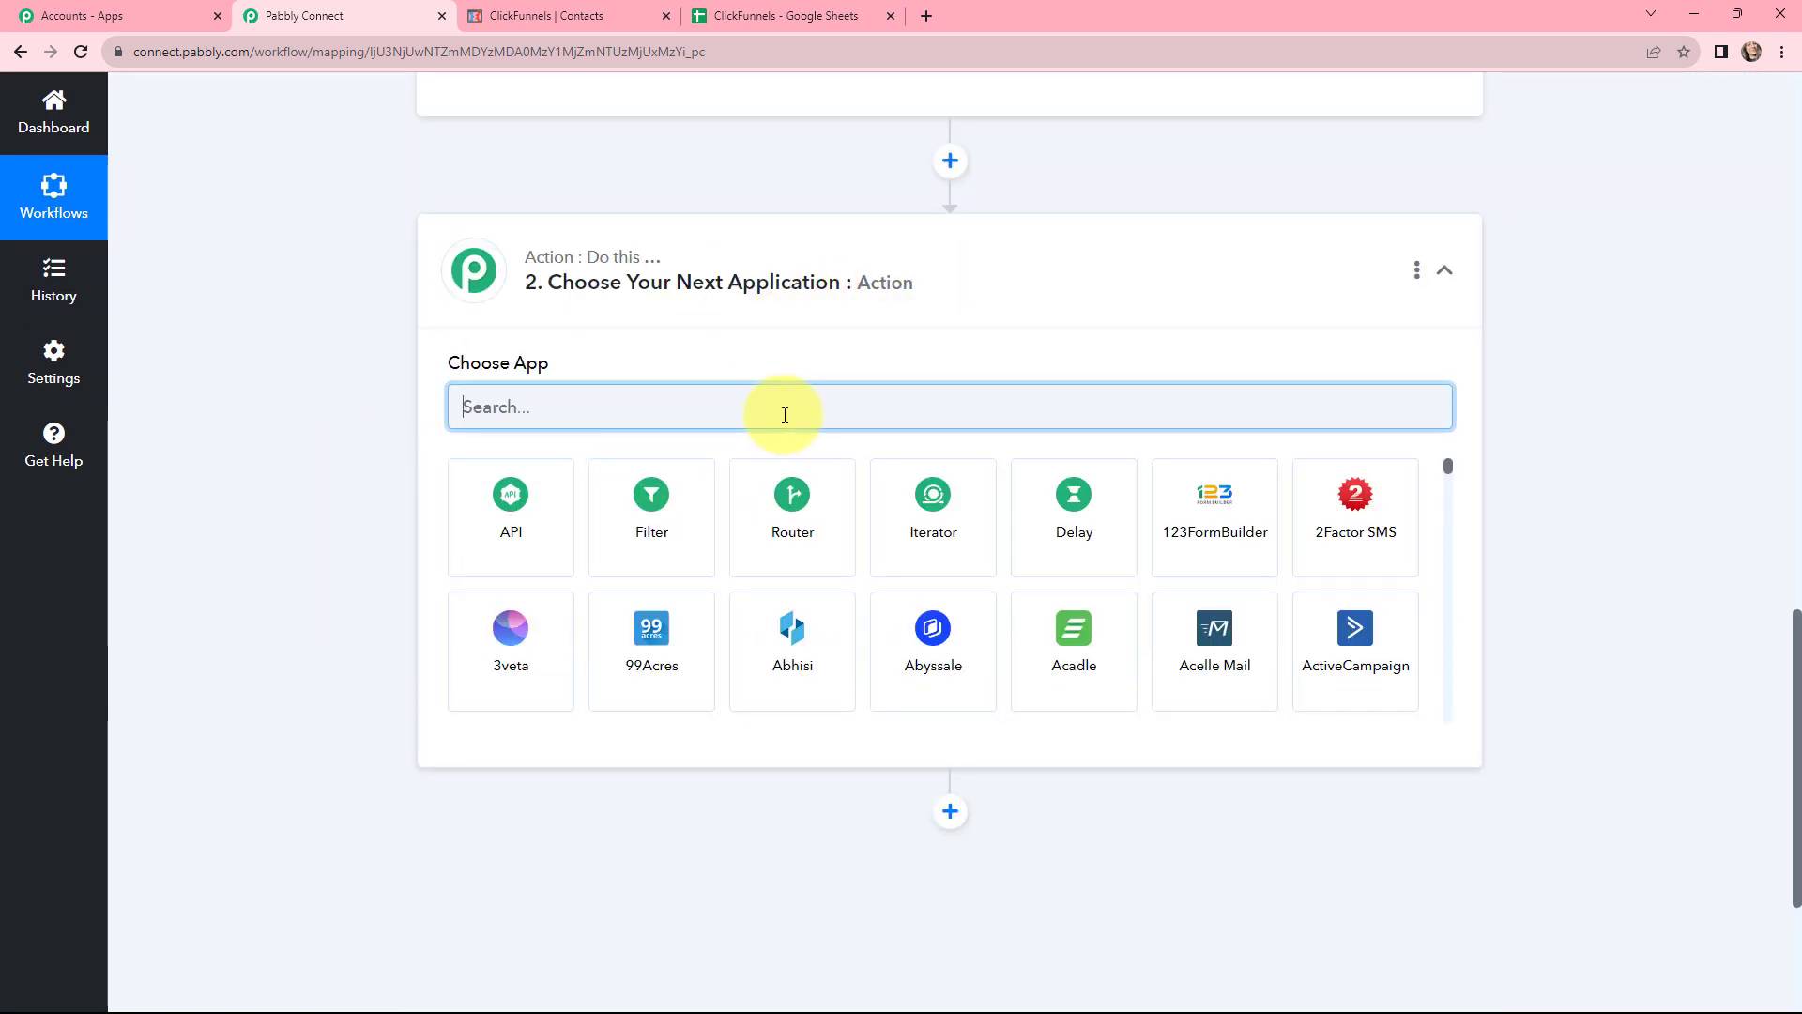
text(goog)
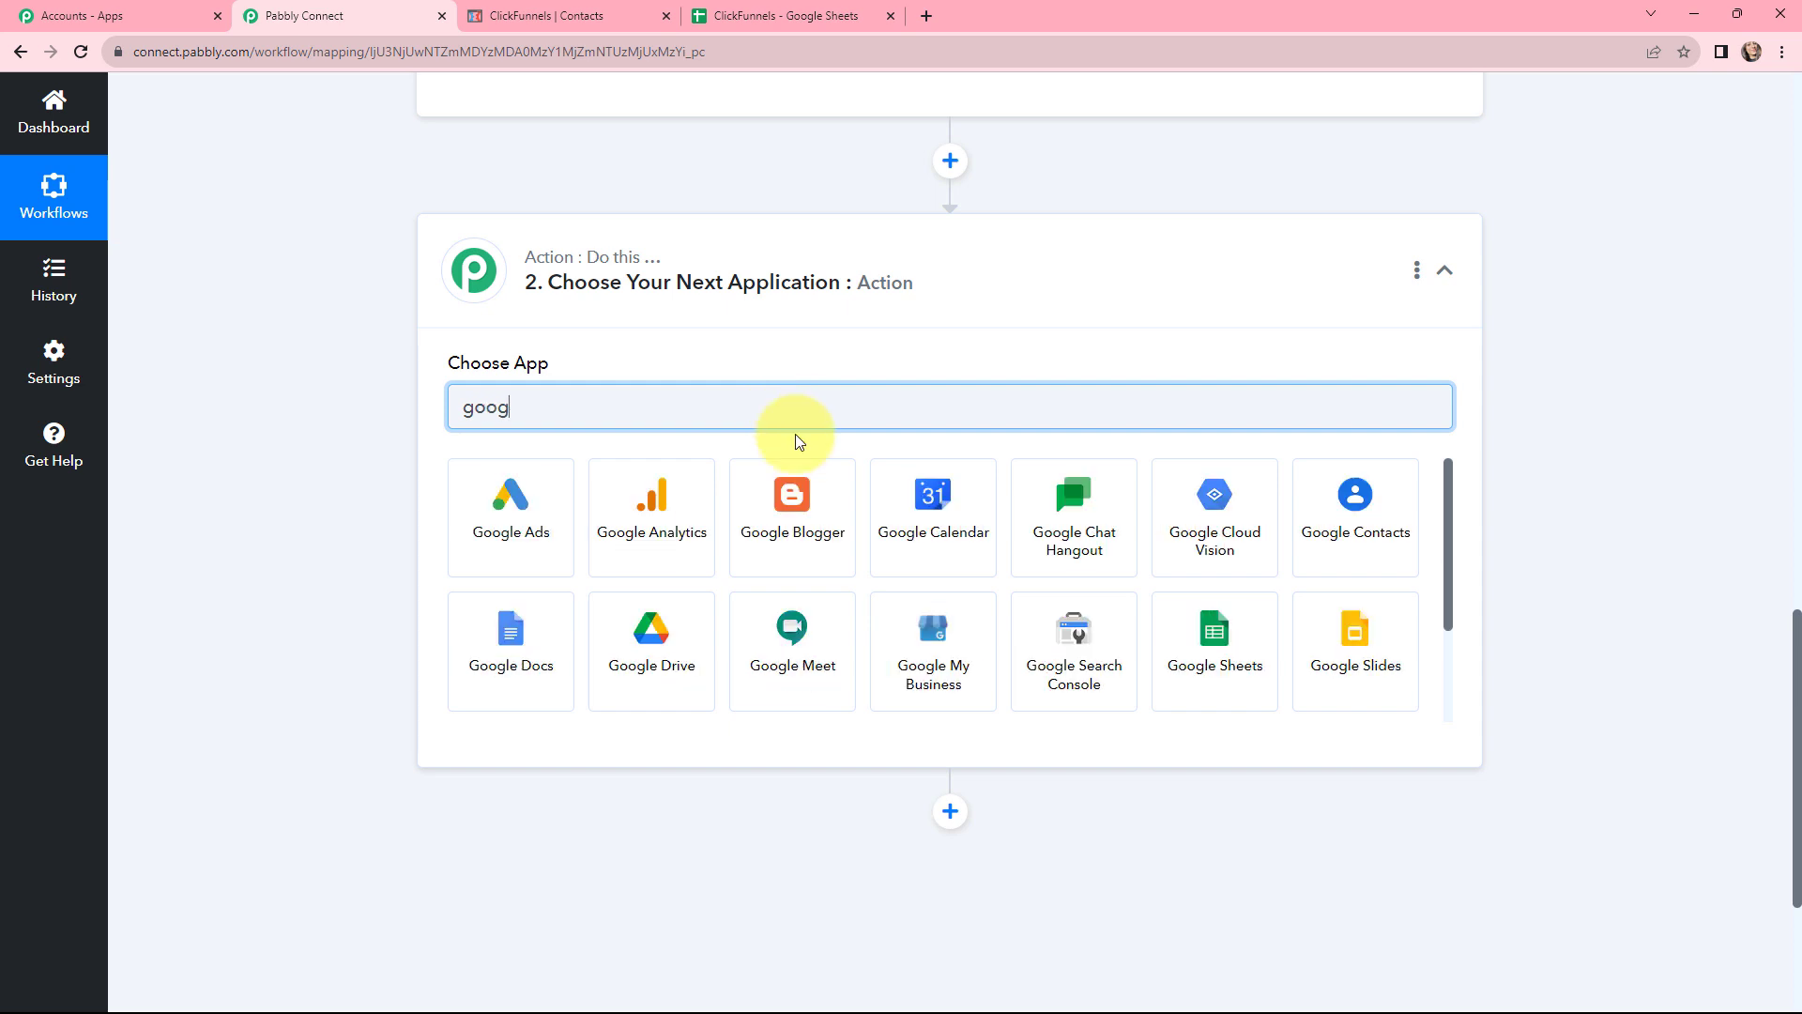
click(1190, 630)
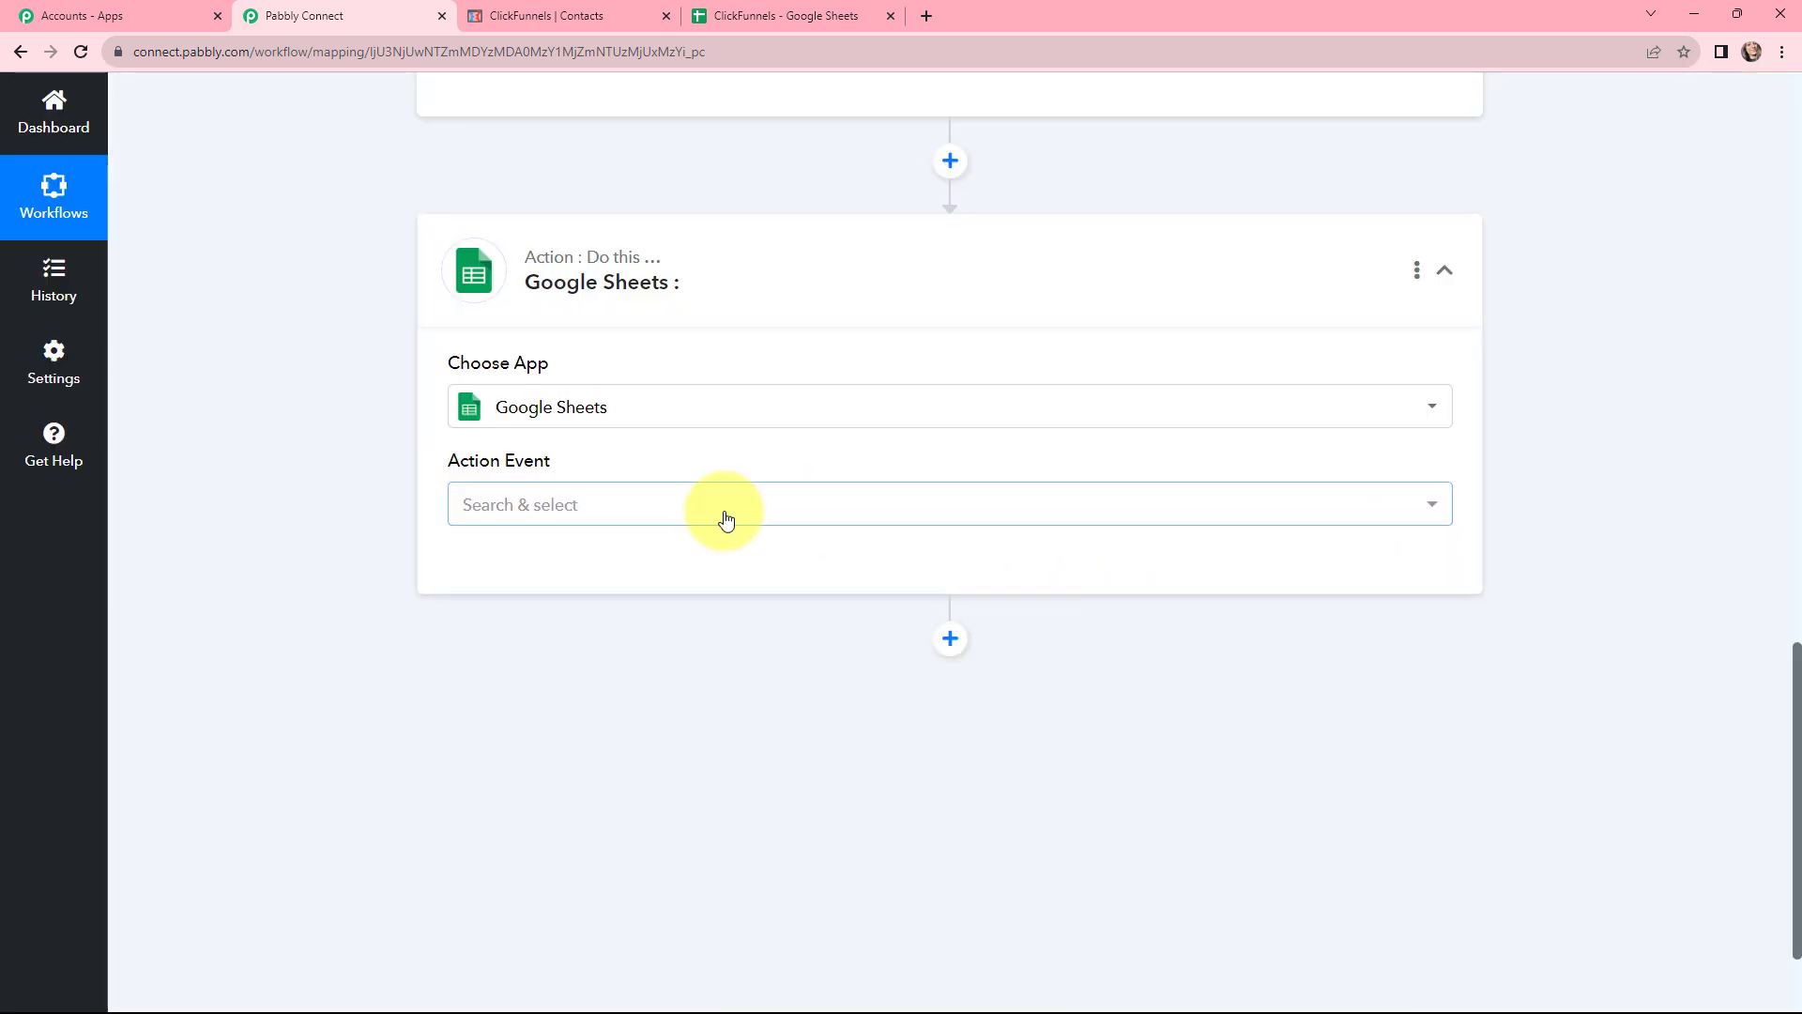
click(719, 521)
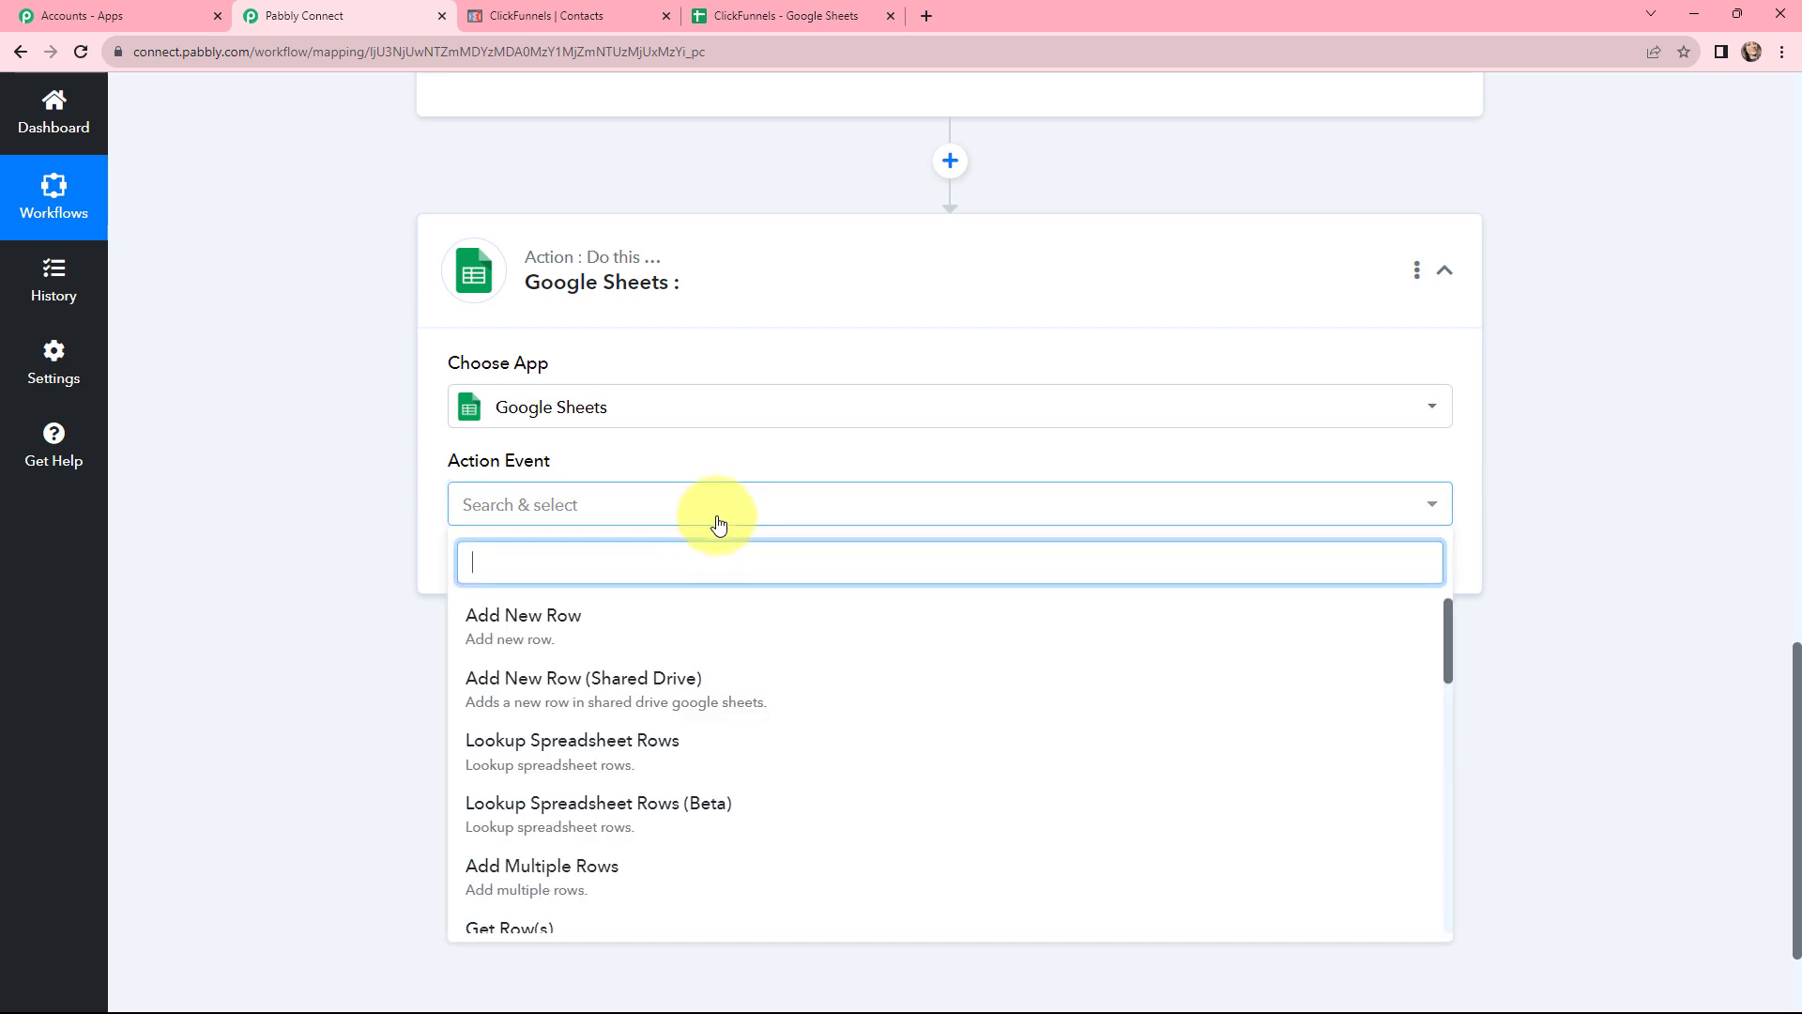
click(674, 759)
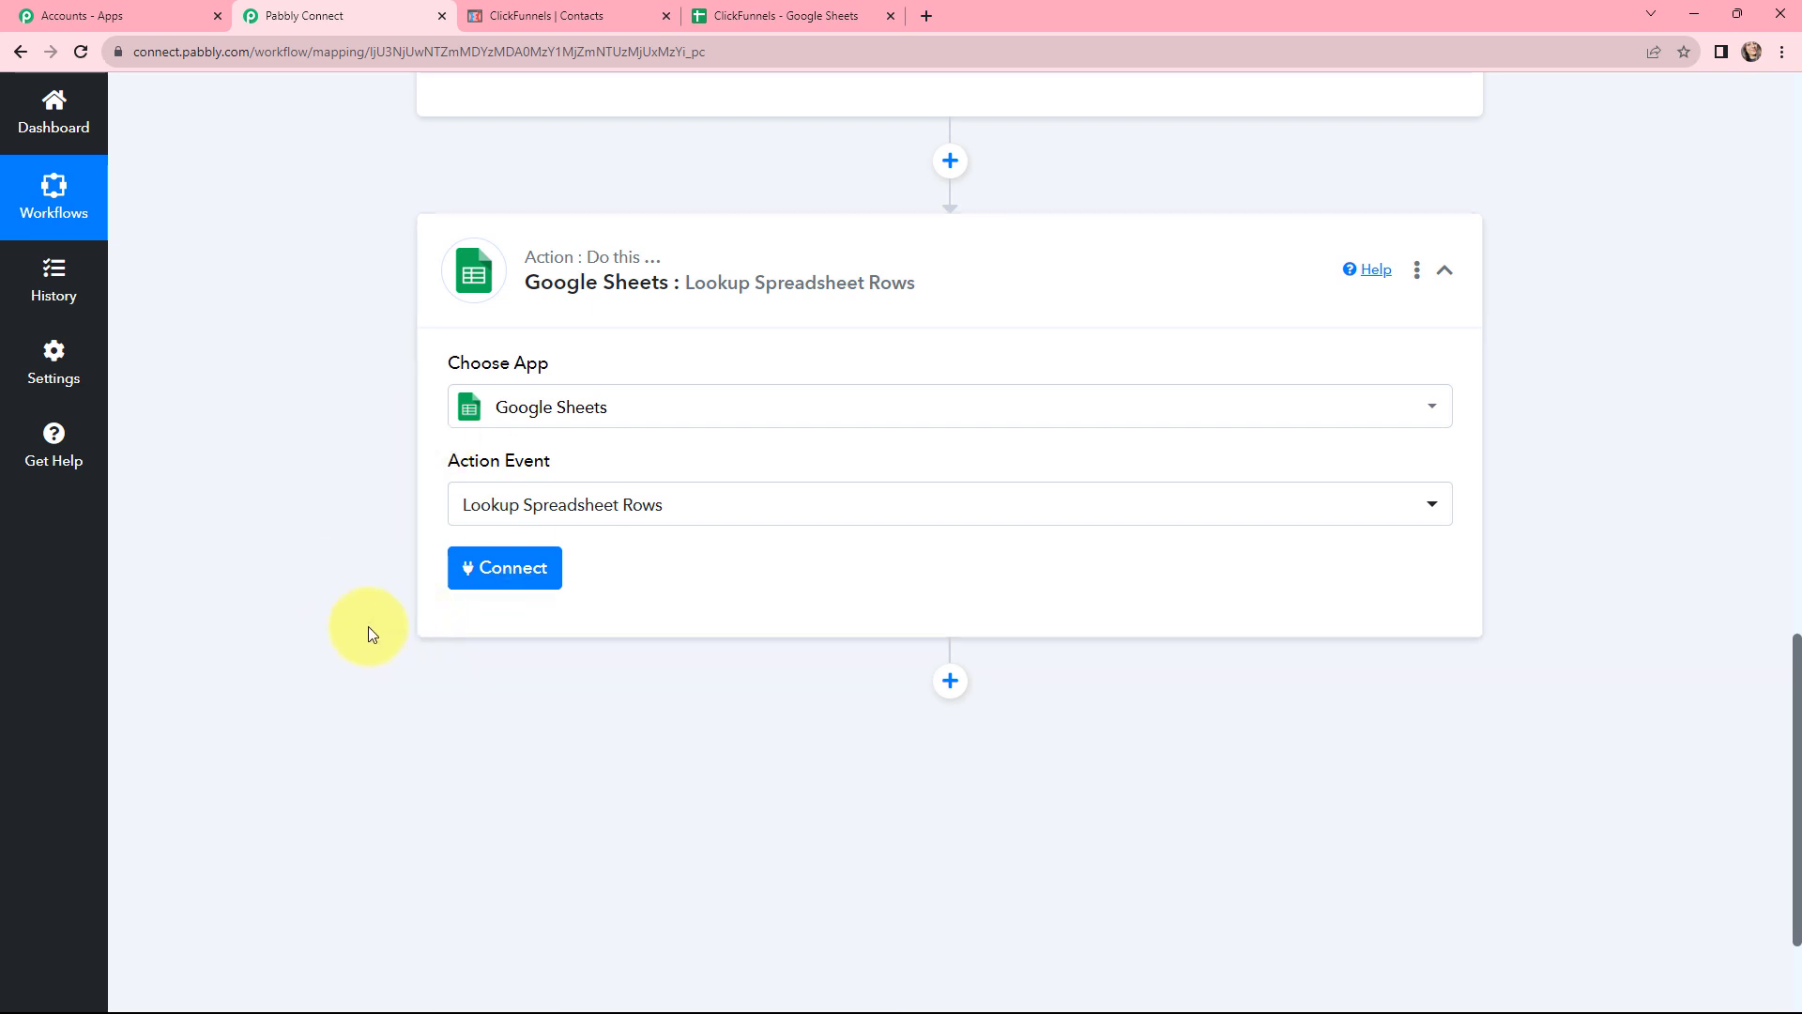
Connect the lookup action to Google Sheets using the existing connection Google Sheets #8 and save it.
click(500, 584)
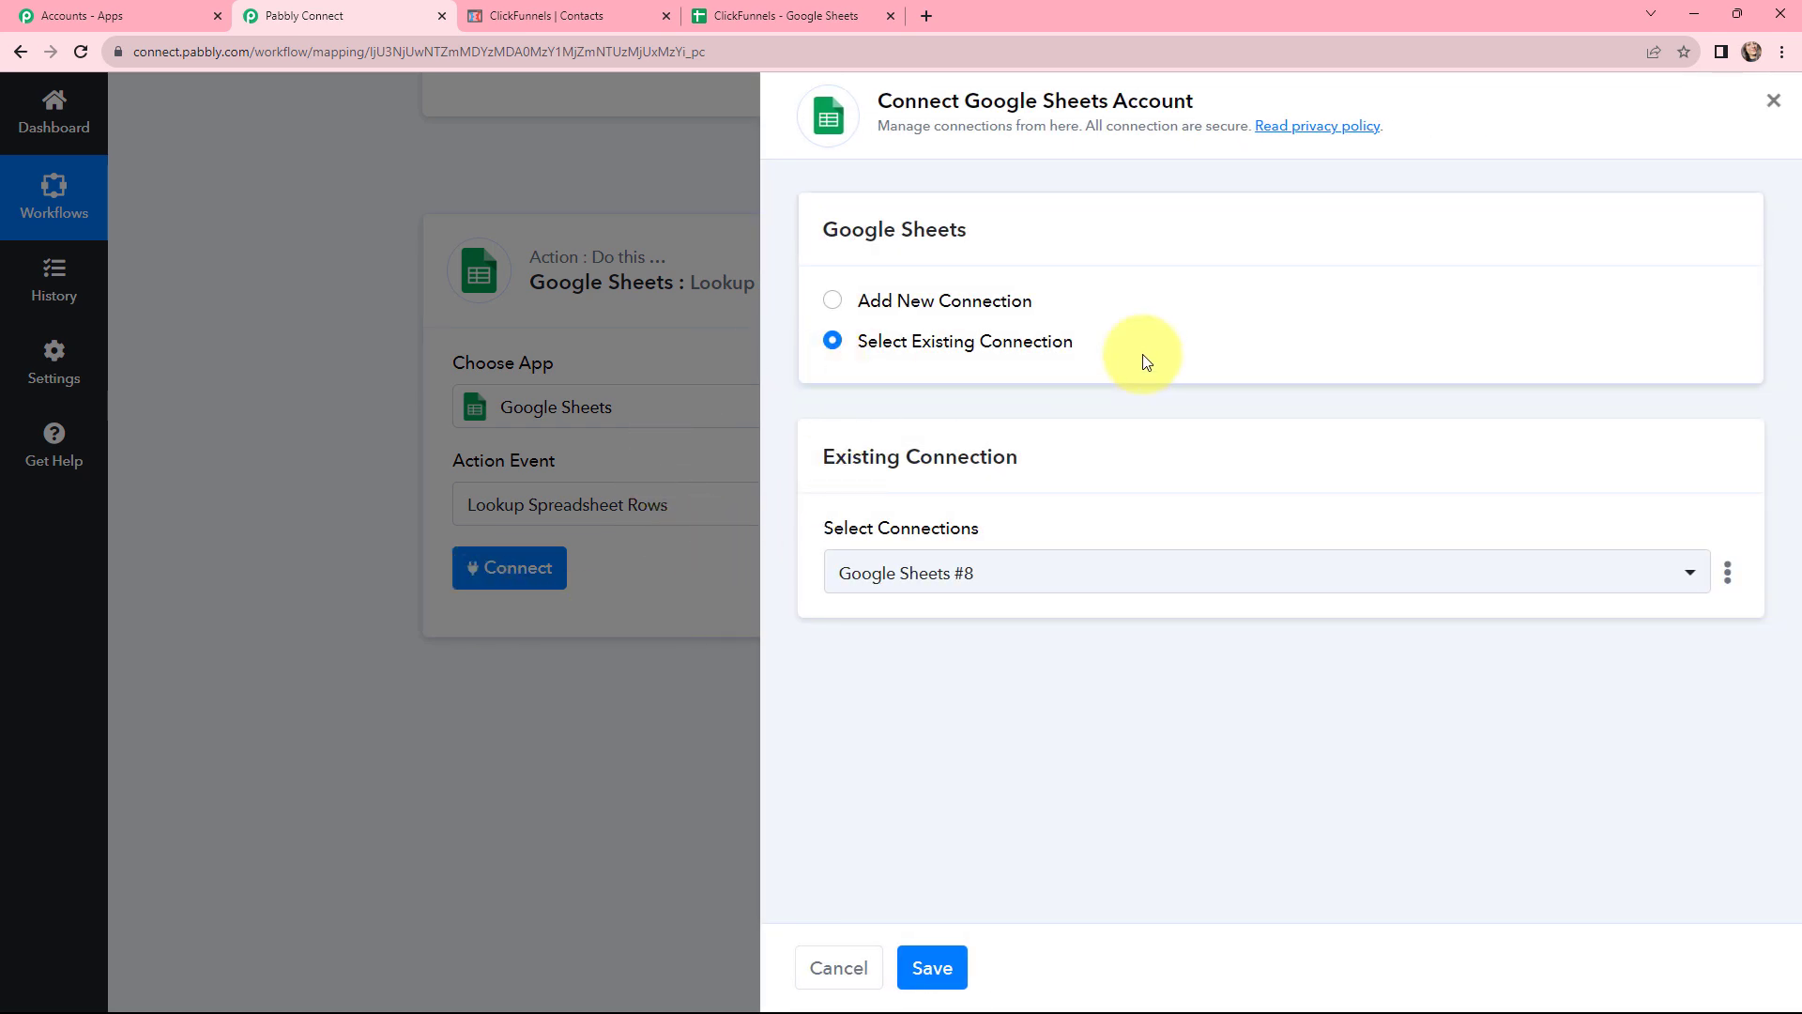
click(830, 310)
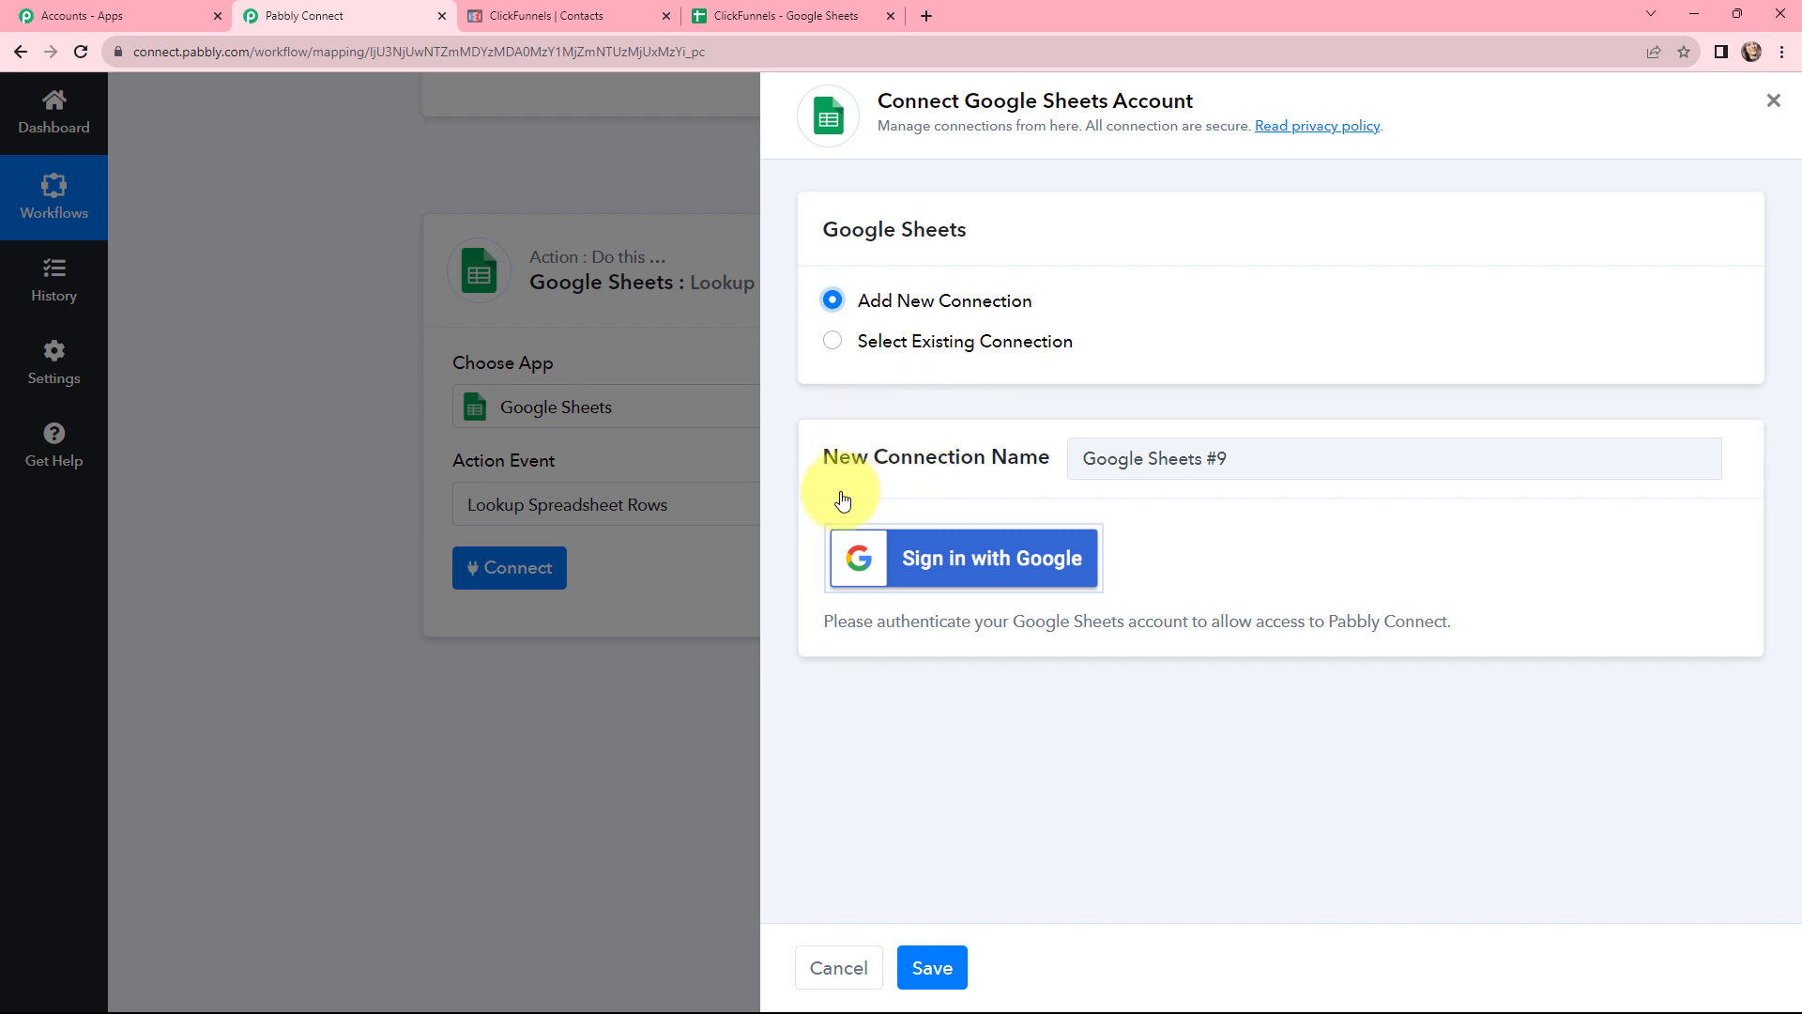
click(831, 343)
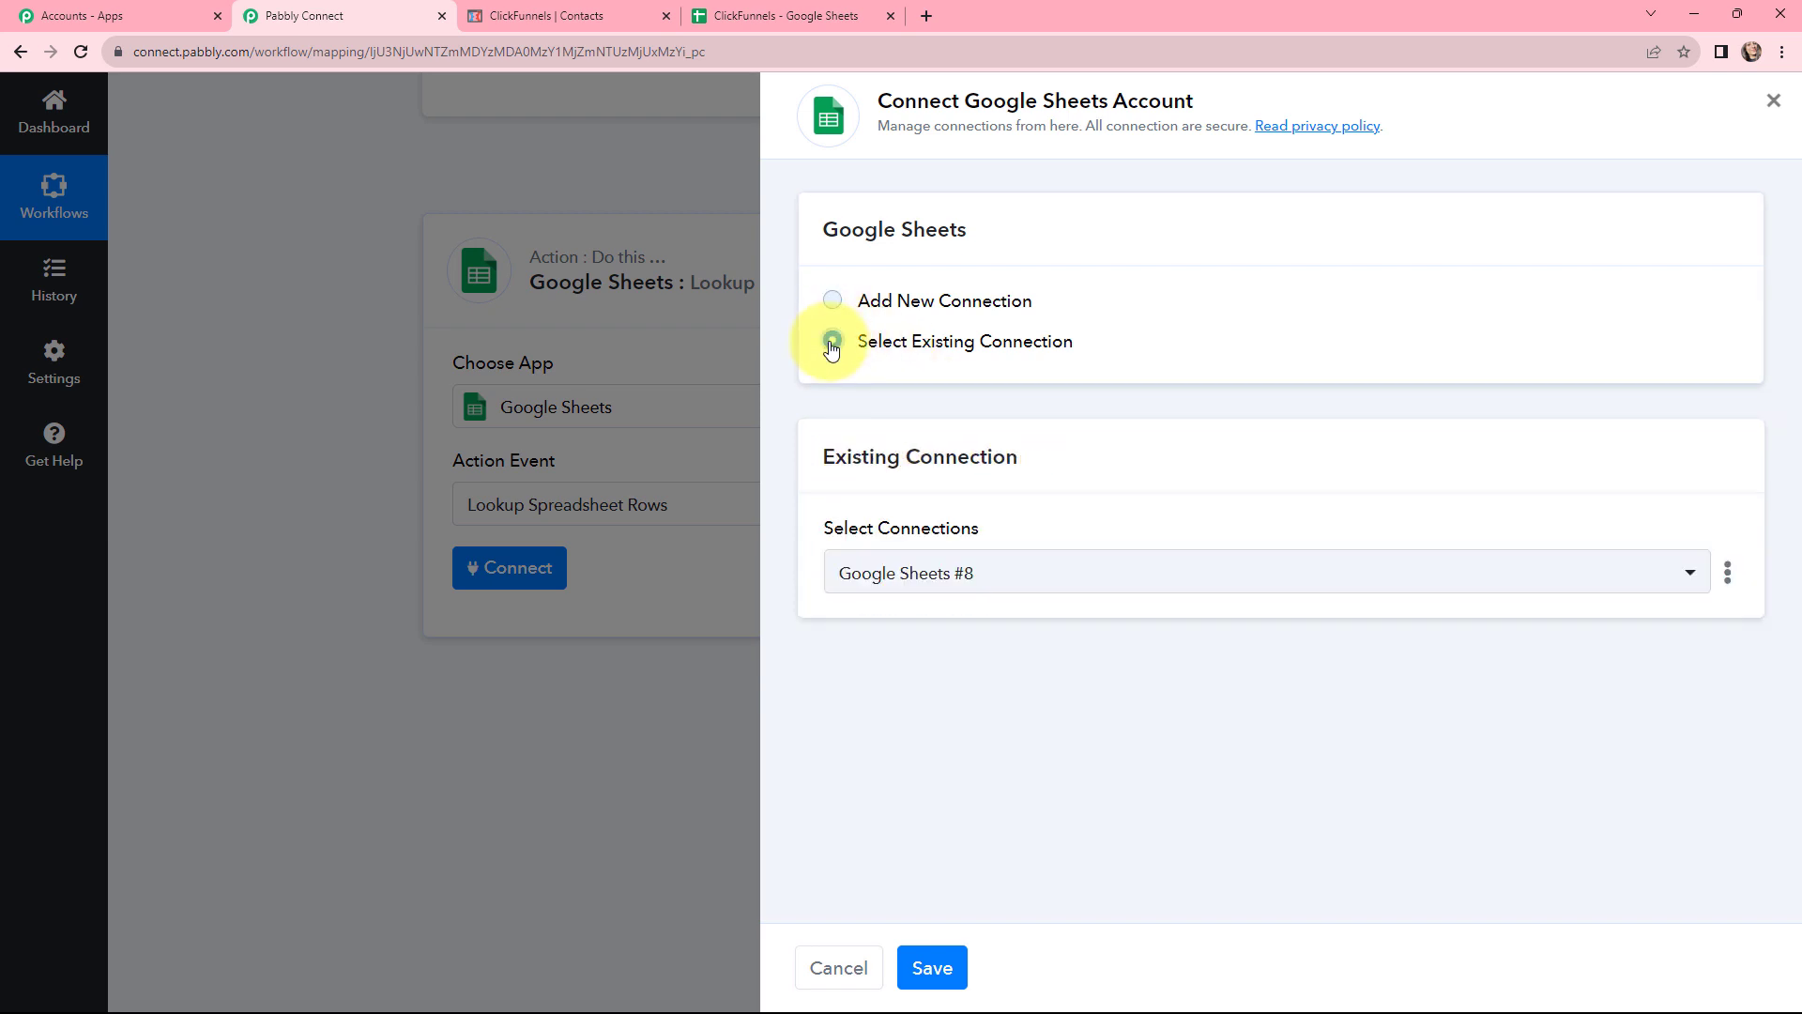
click(926, 964)
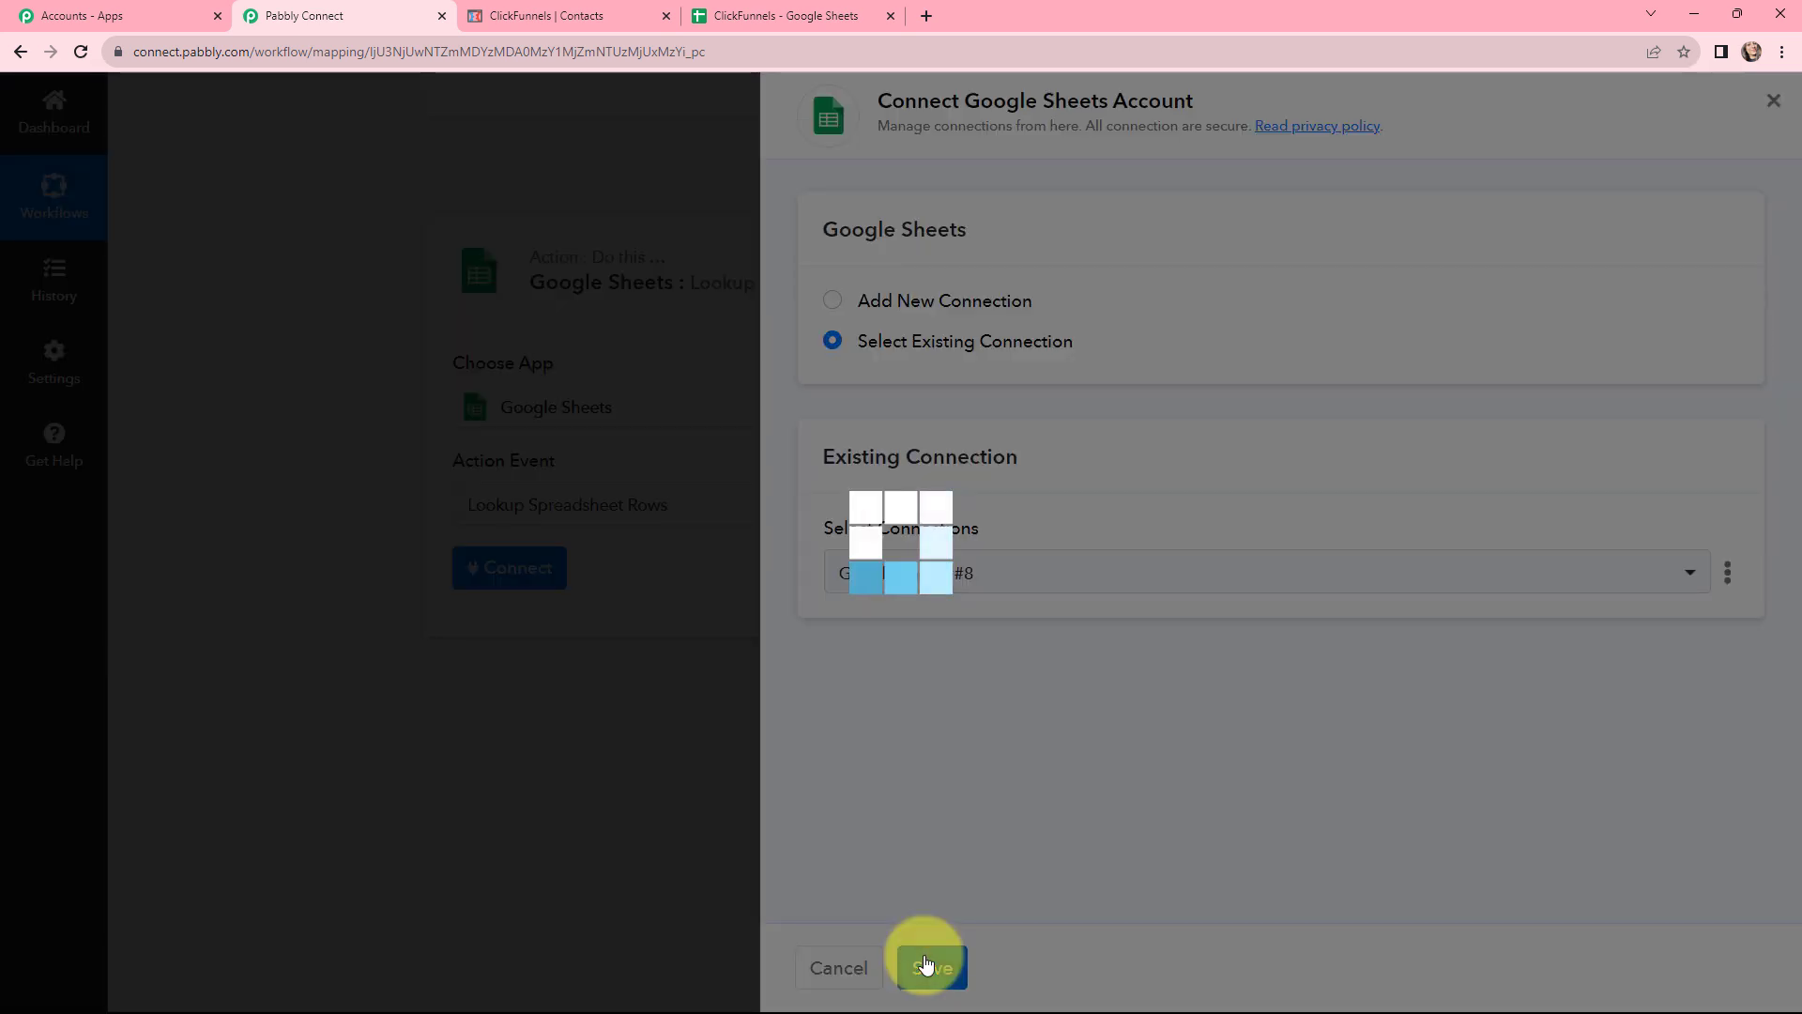
Select the ClickFunnels spreadsheet and Sheet1 for the lookup, checking the spreadsheet in Google Sheets before returning to Pabbly Connect.
scroll(704, 514, down, 2)
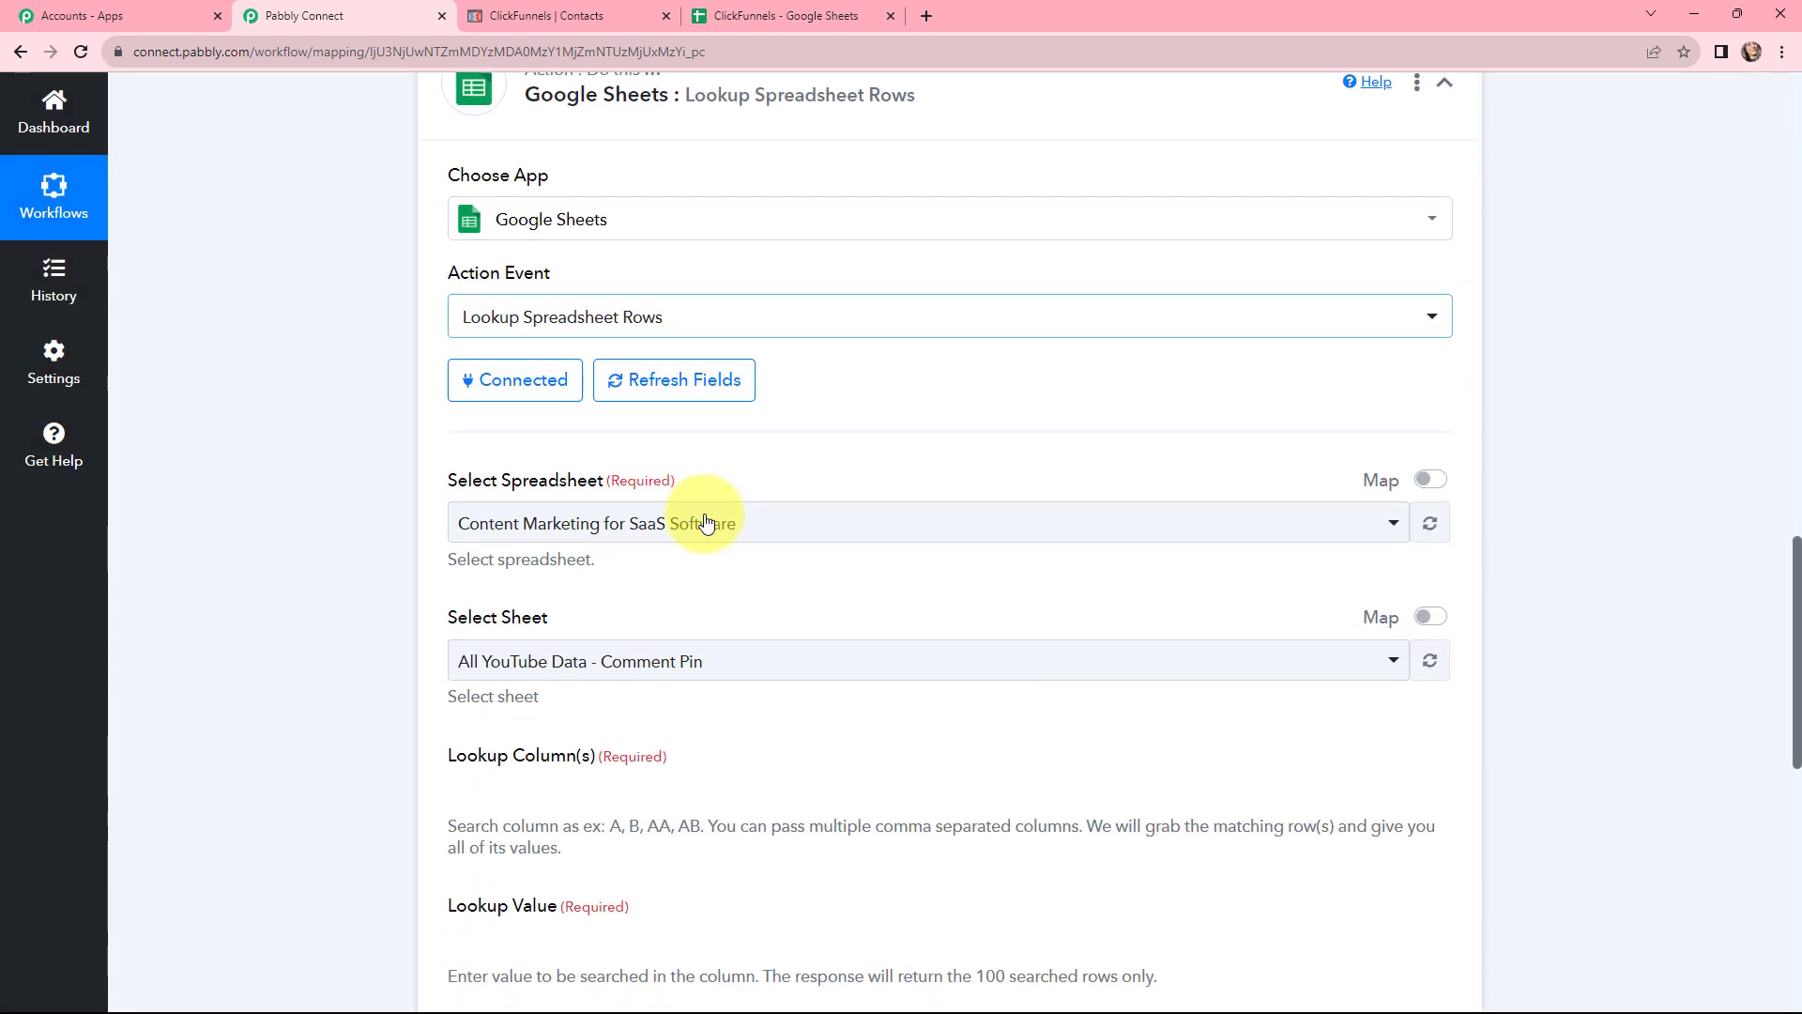
scroll(795, 448, up, 1)
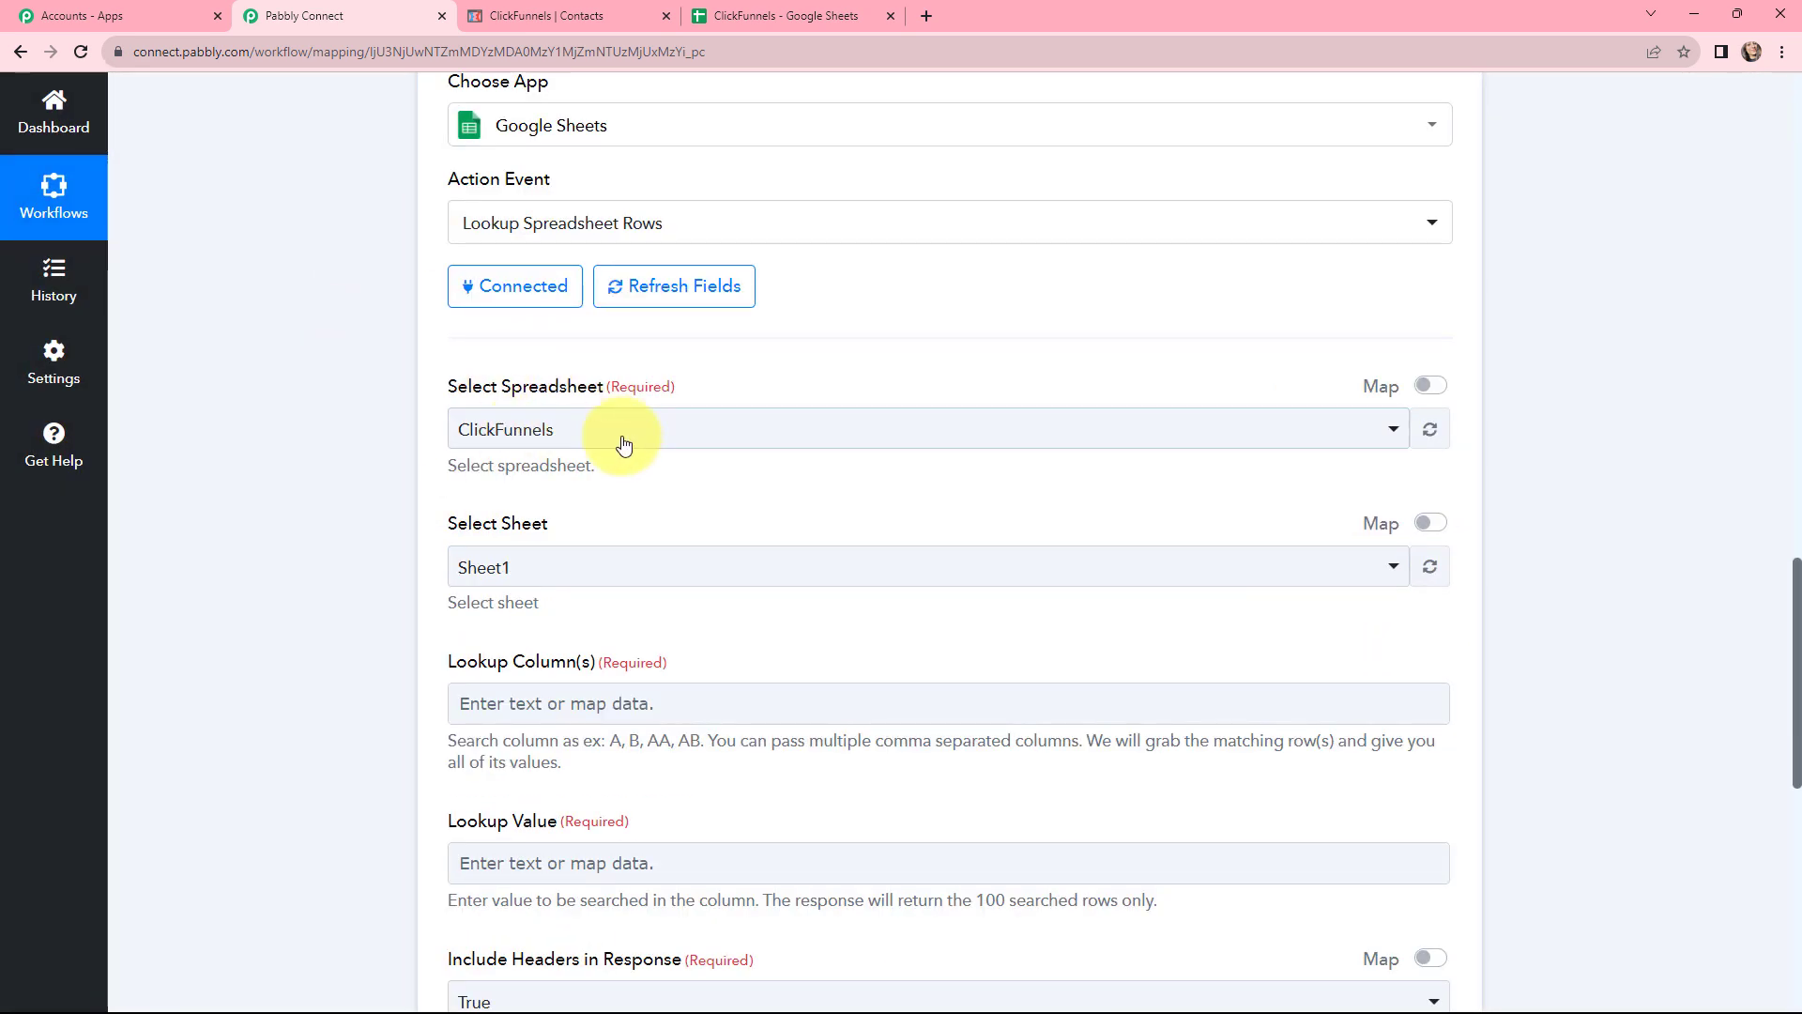
click(756, 19)
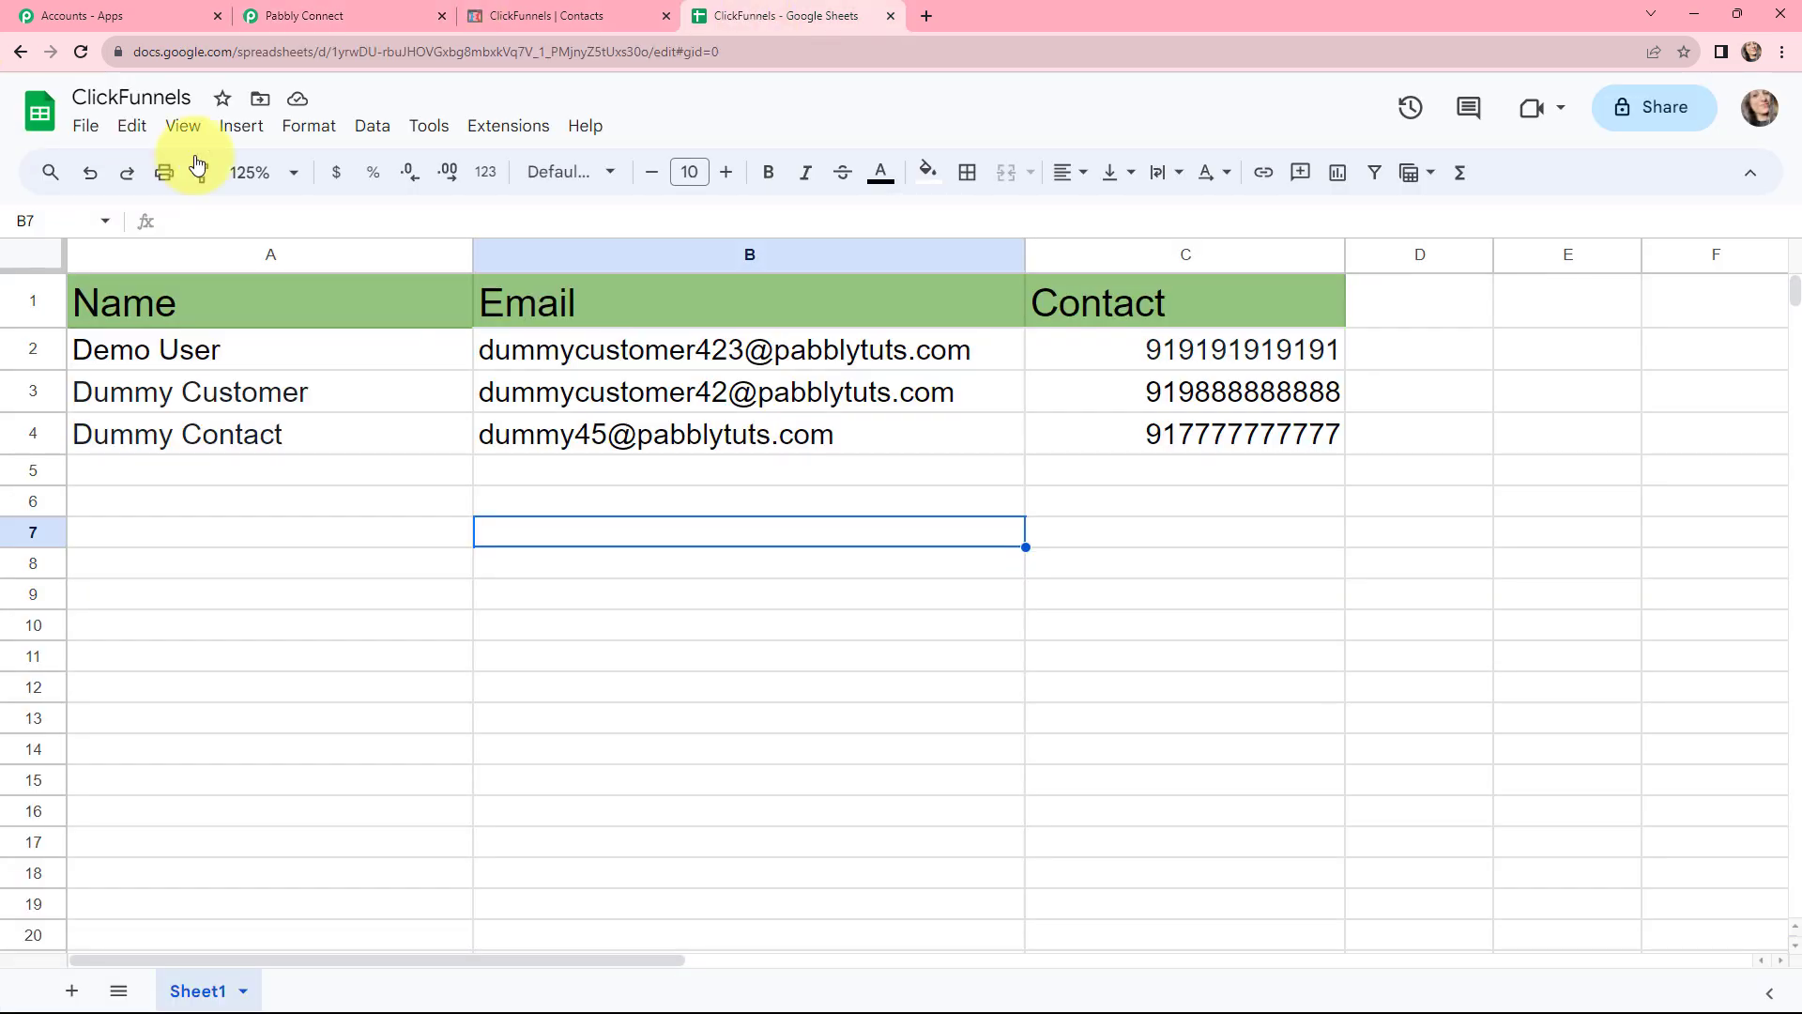
click(281, 16)
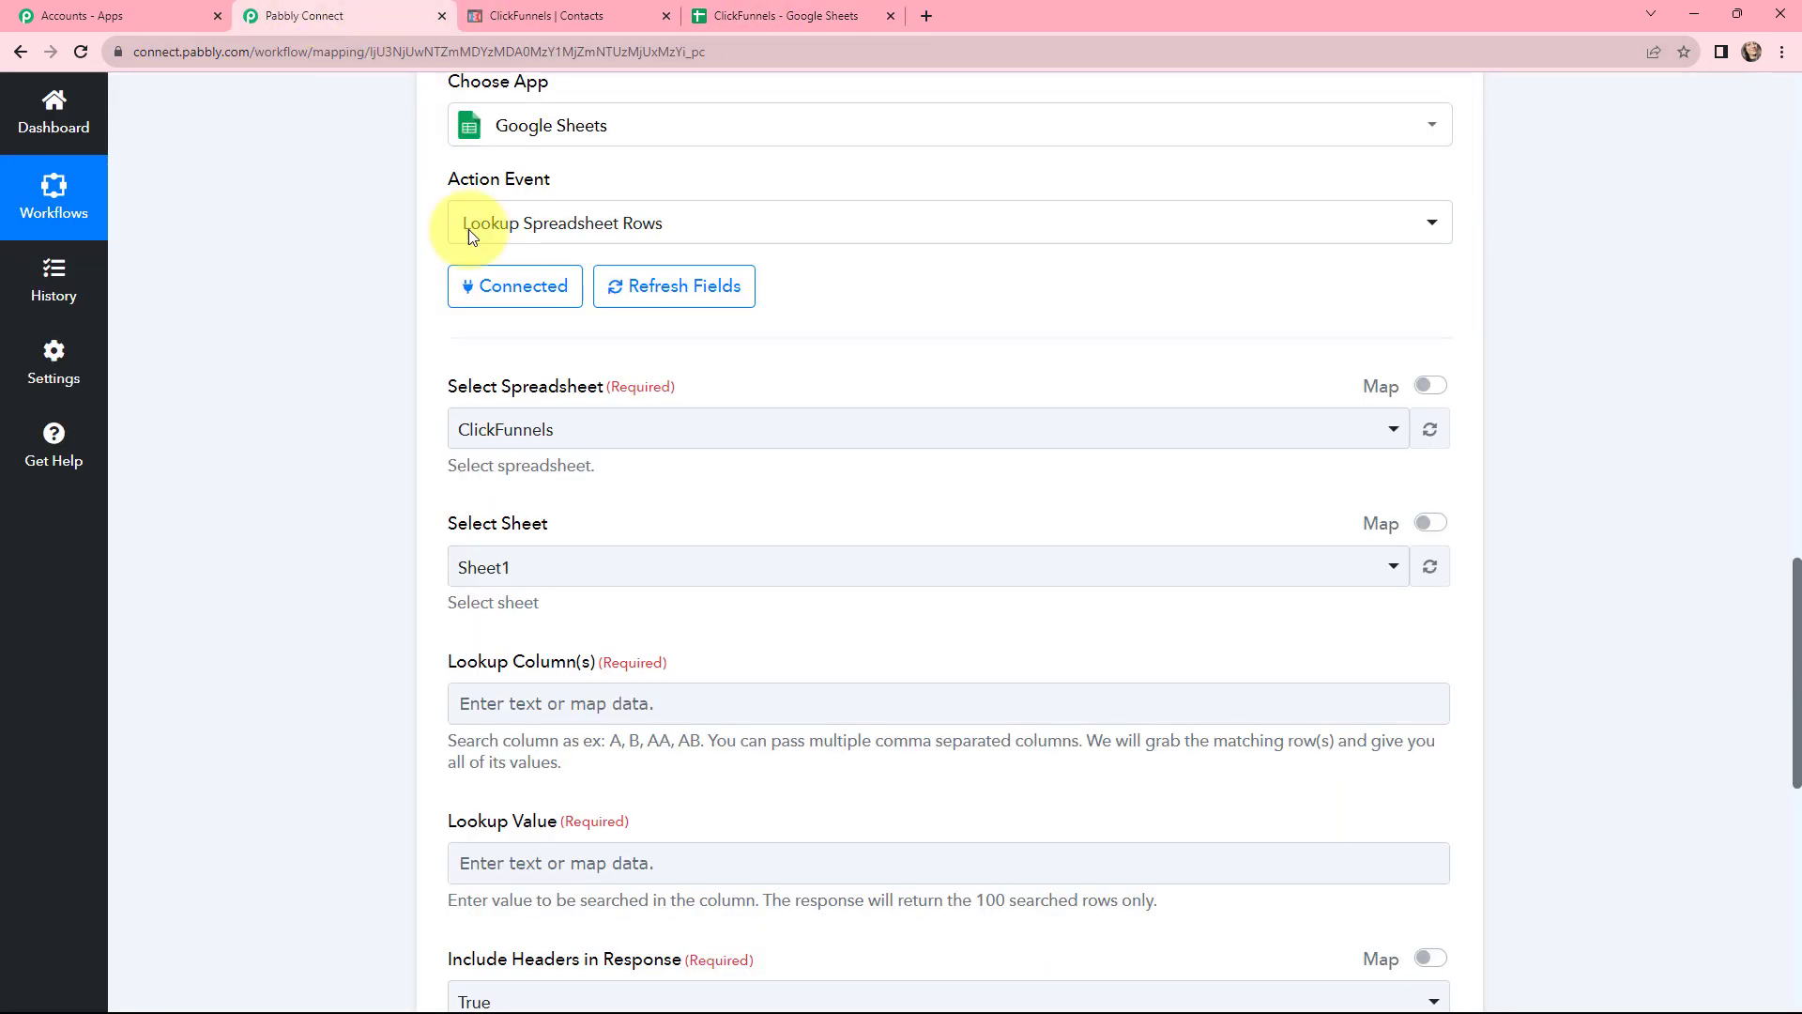
Set the lookup column to B, checking in the ClickFunnels spreadsheet which column holds the email addresses.
scroll(523, 403, down, 1)
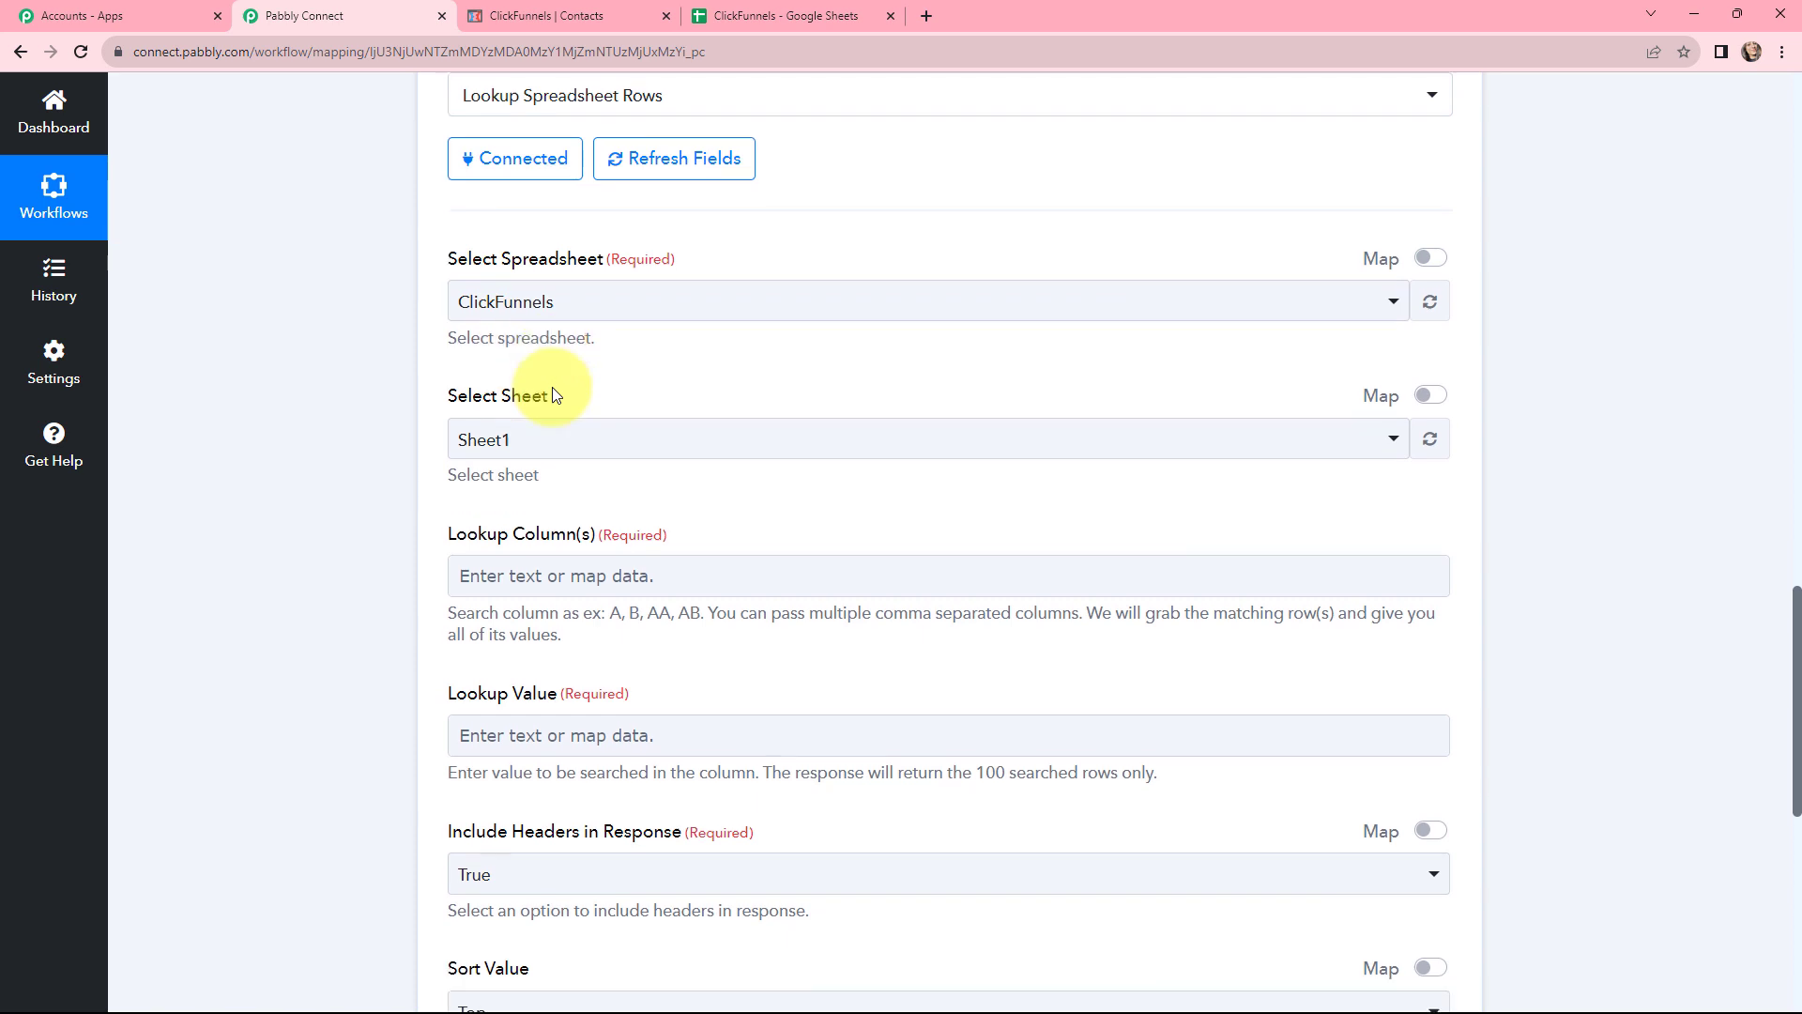
scroll(552, 394, down, 1)
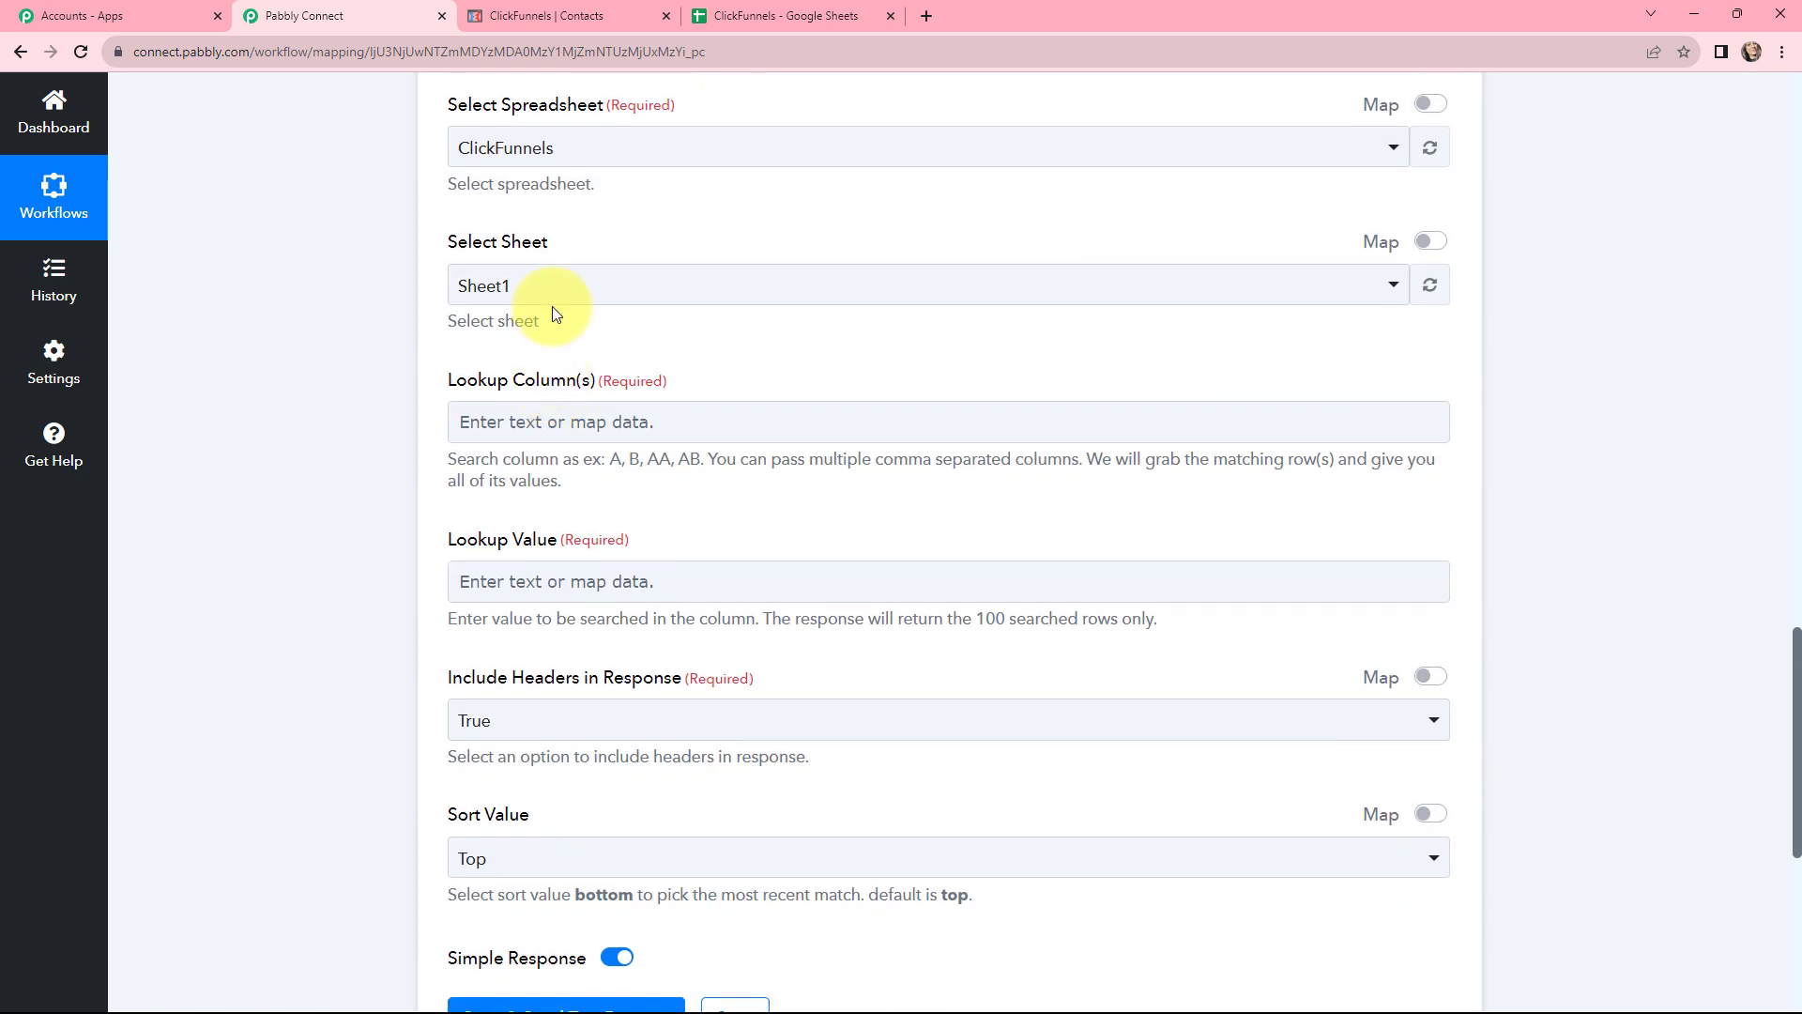
click(758, 12)
click(293, 16)
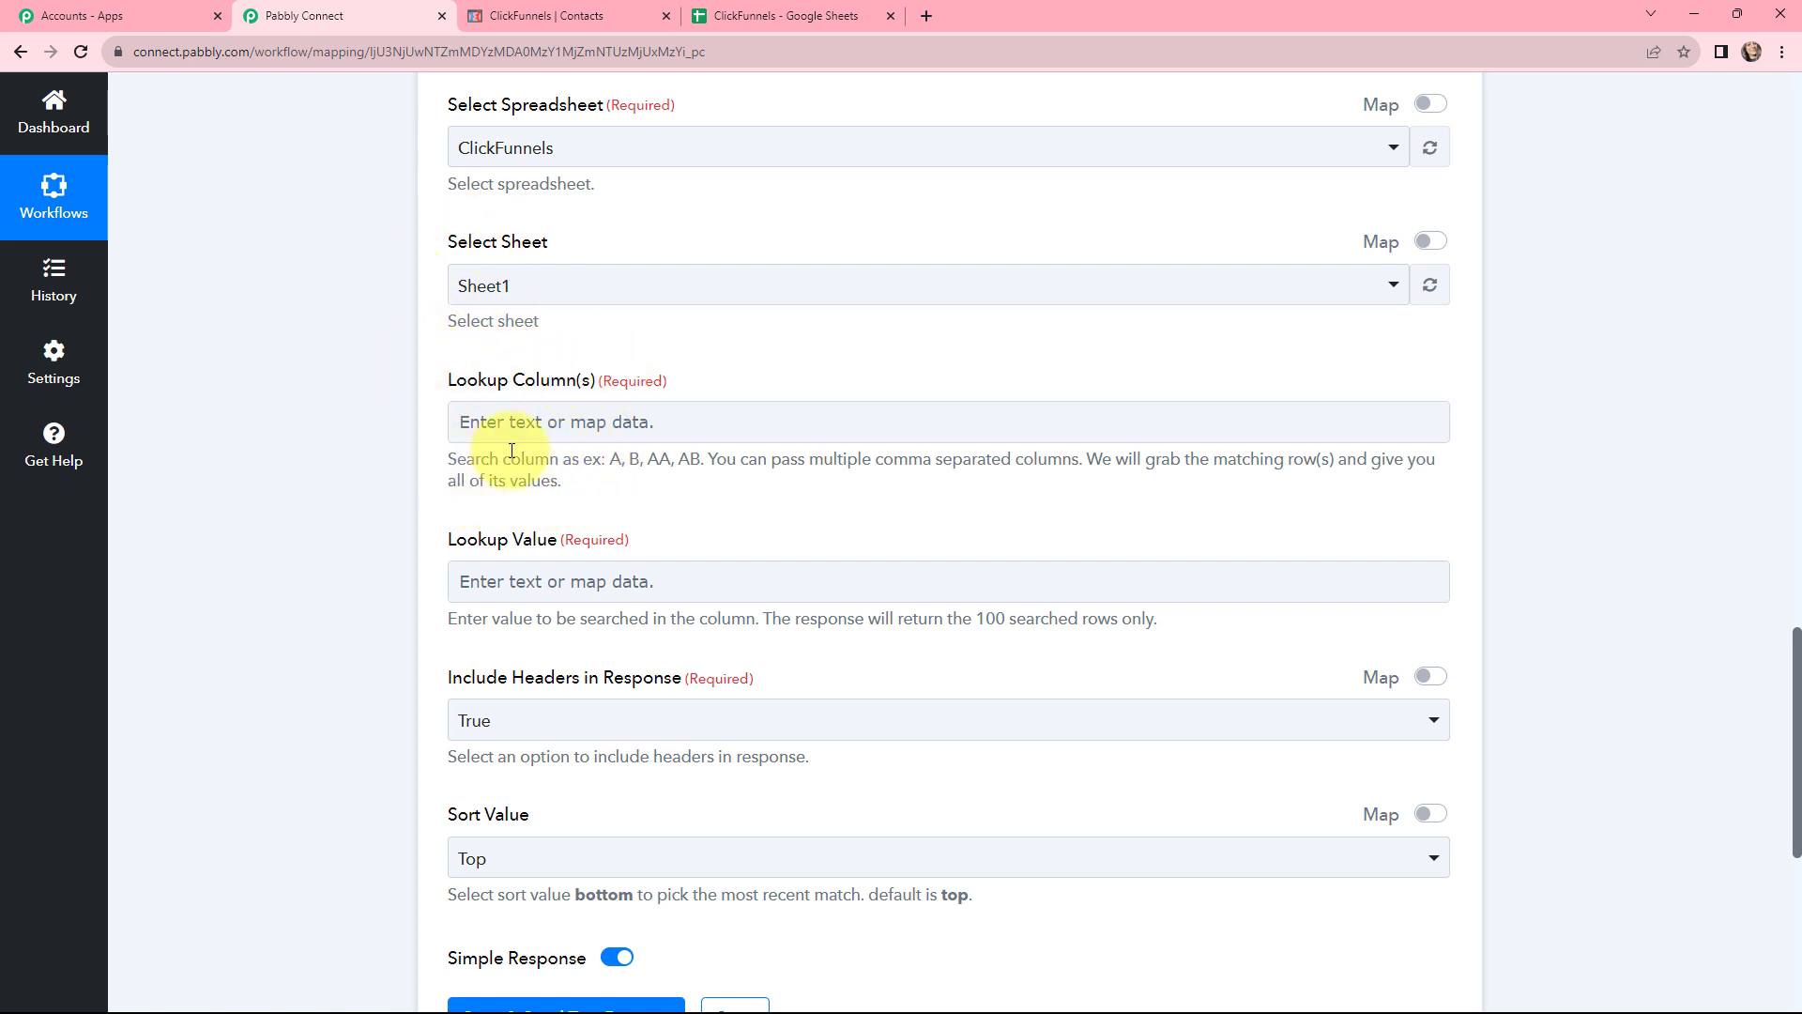
click(754, 5)
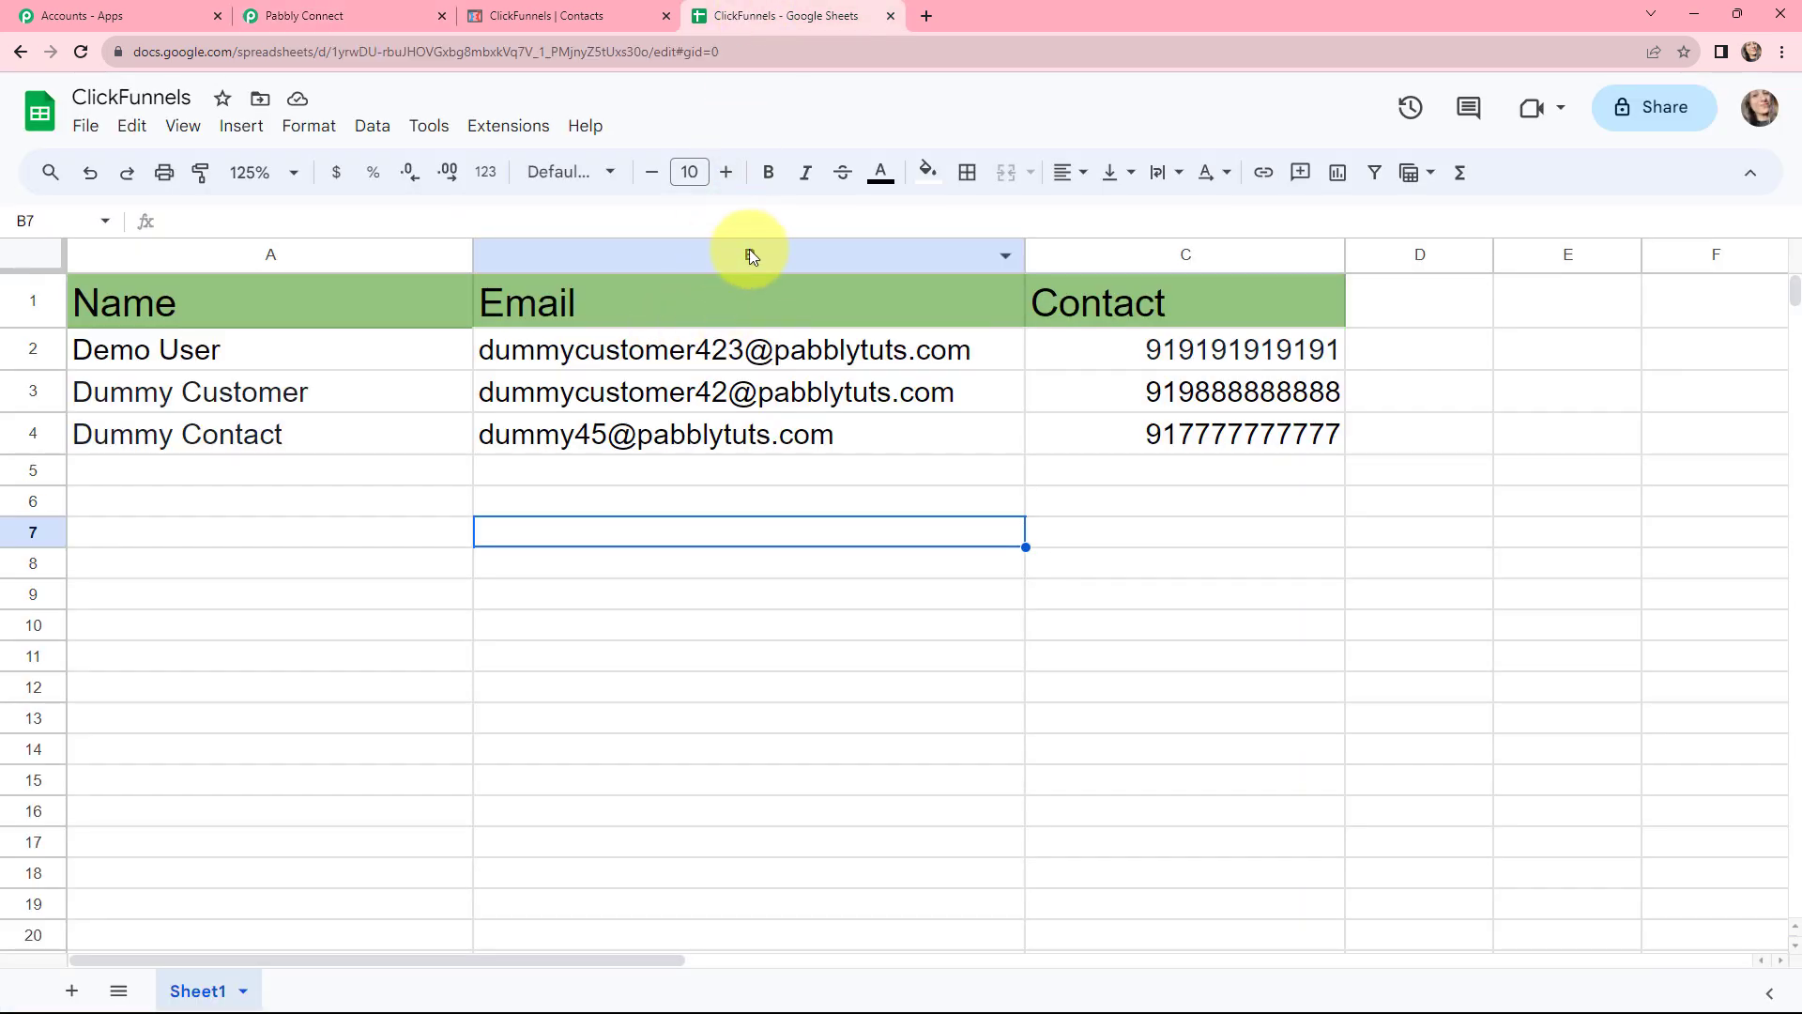
click(301, 9)
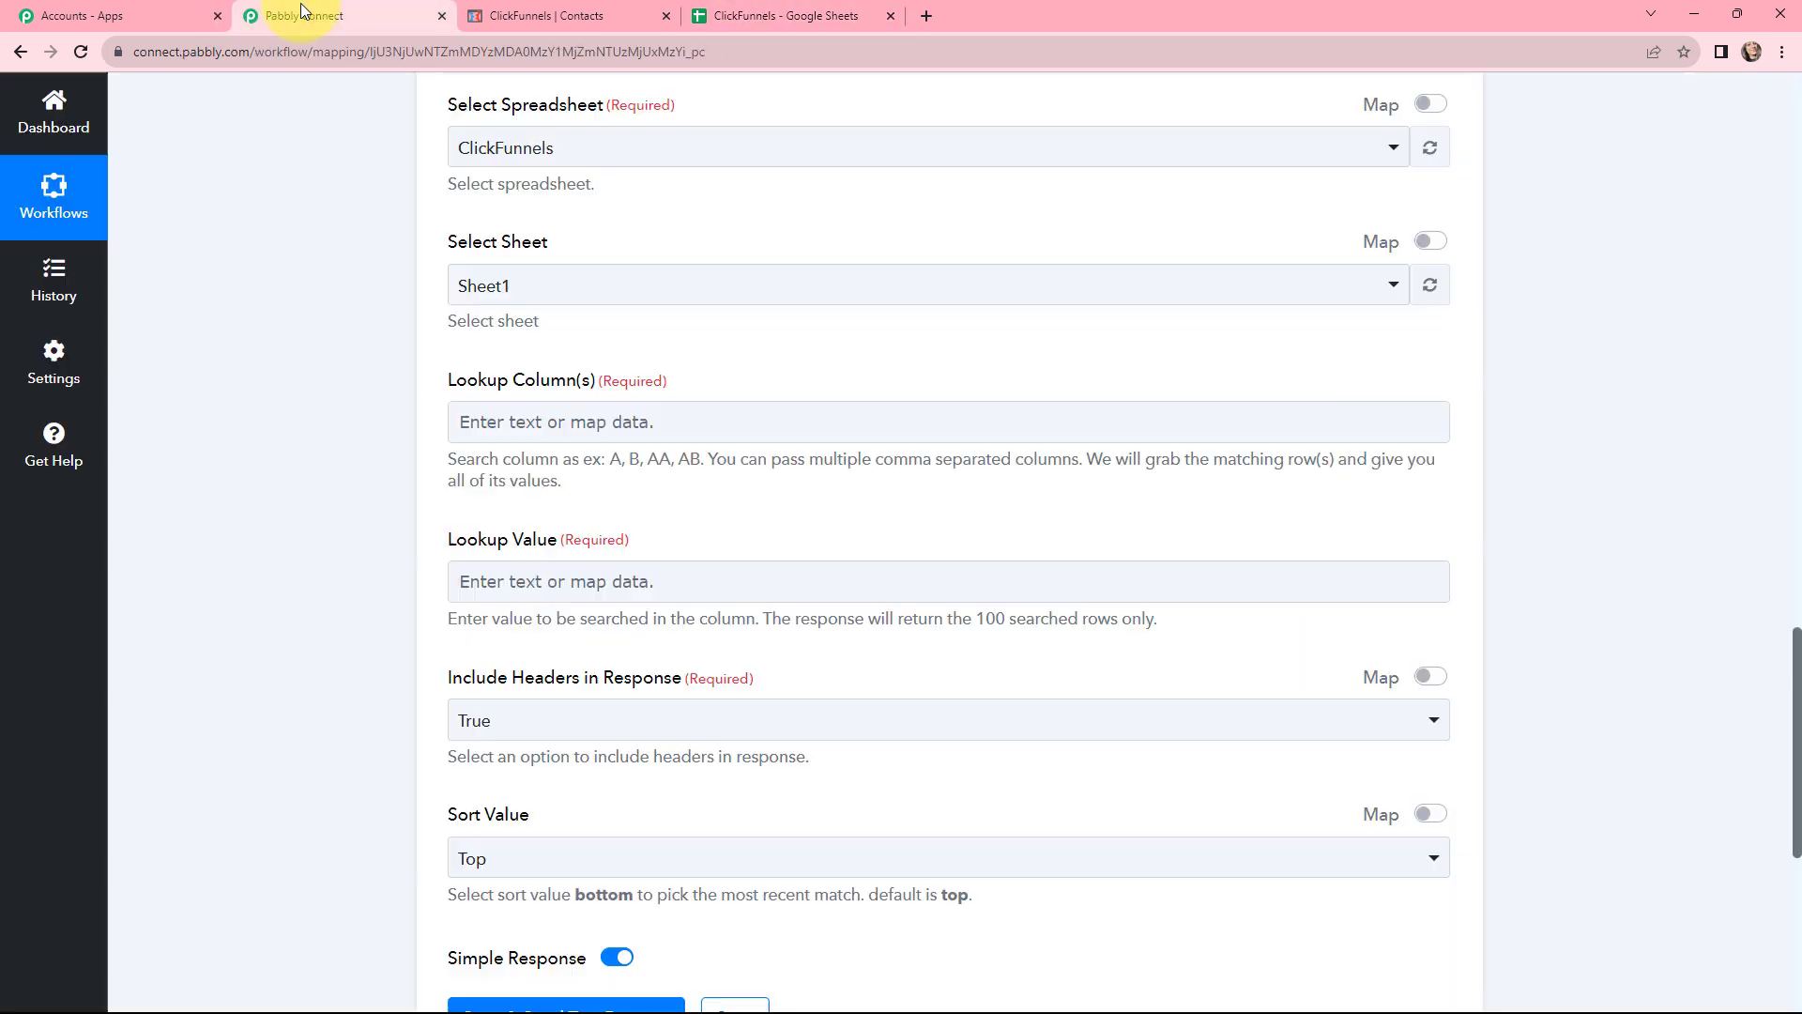
click(585, 422)
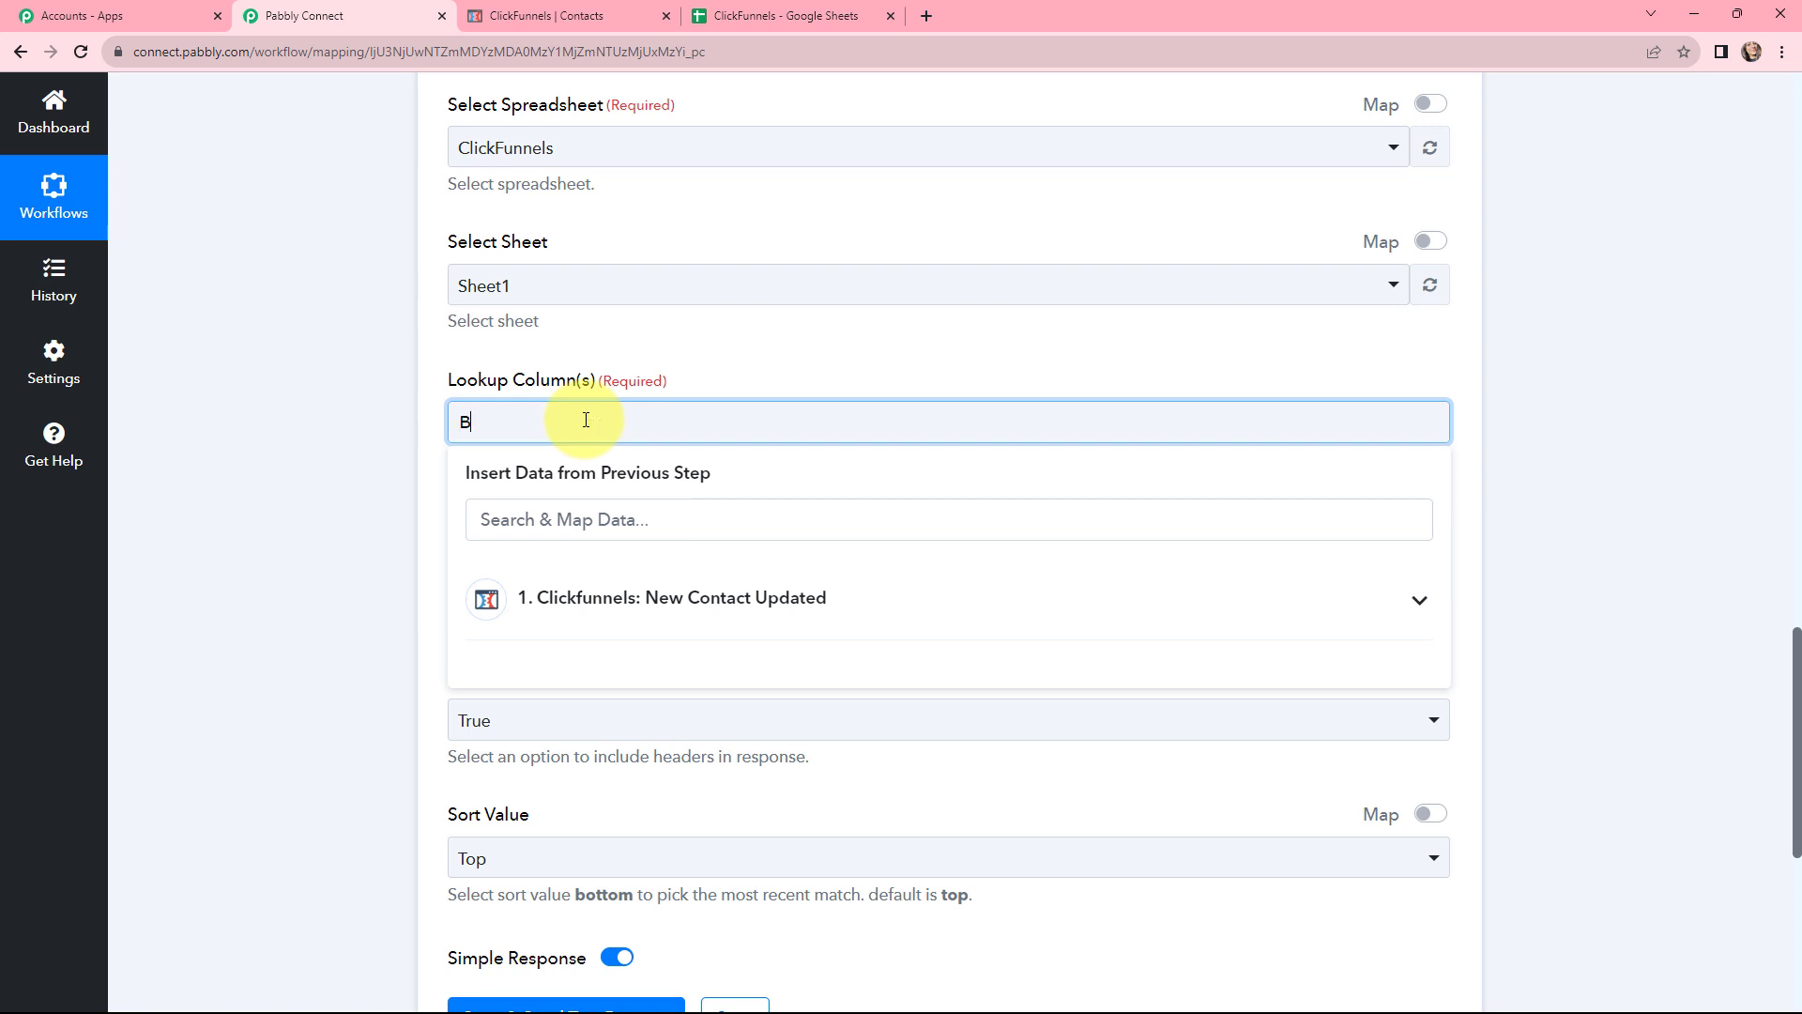
click(655, 364)
Map the lookup value to Data Attributes Email Address from the Clickfunnels: New Contact Updated step.
scroll(662, 352, down, 3)
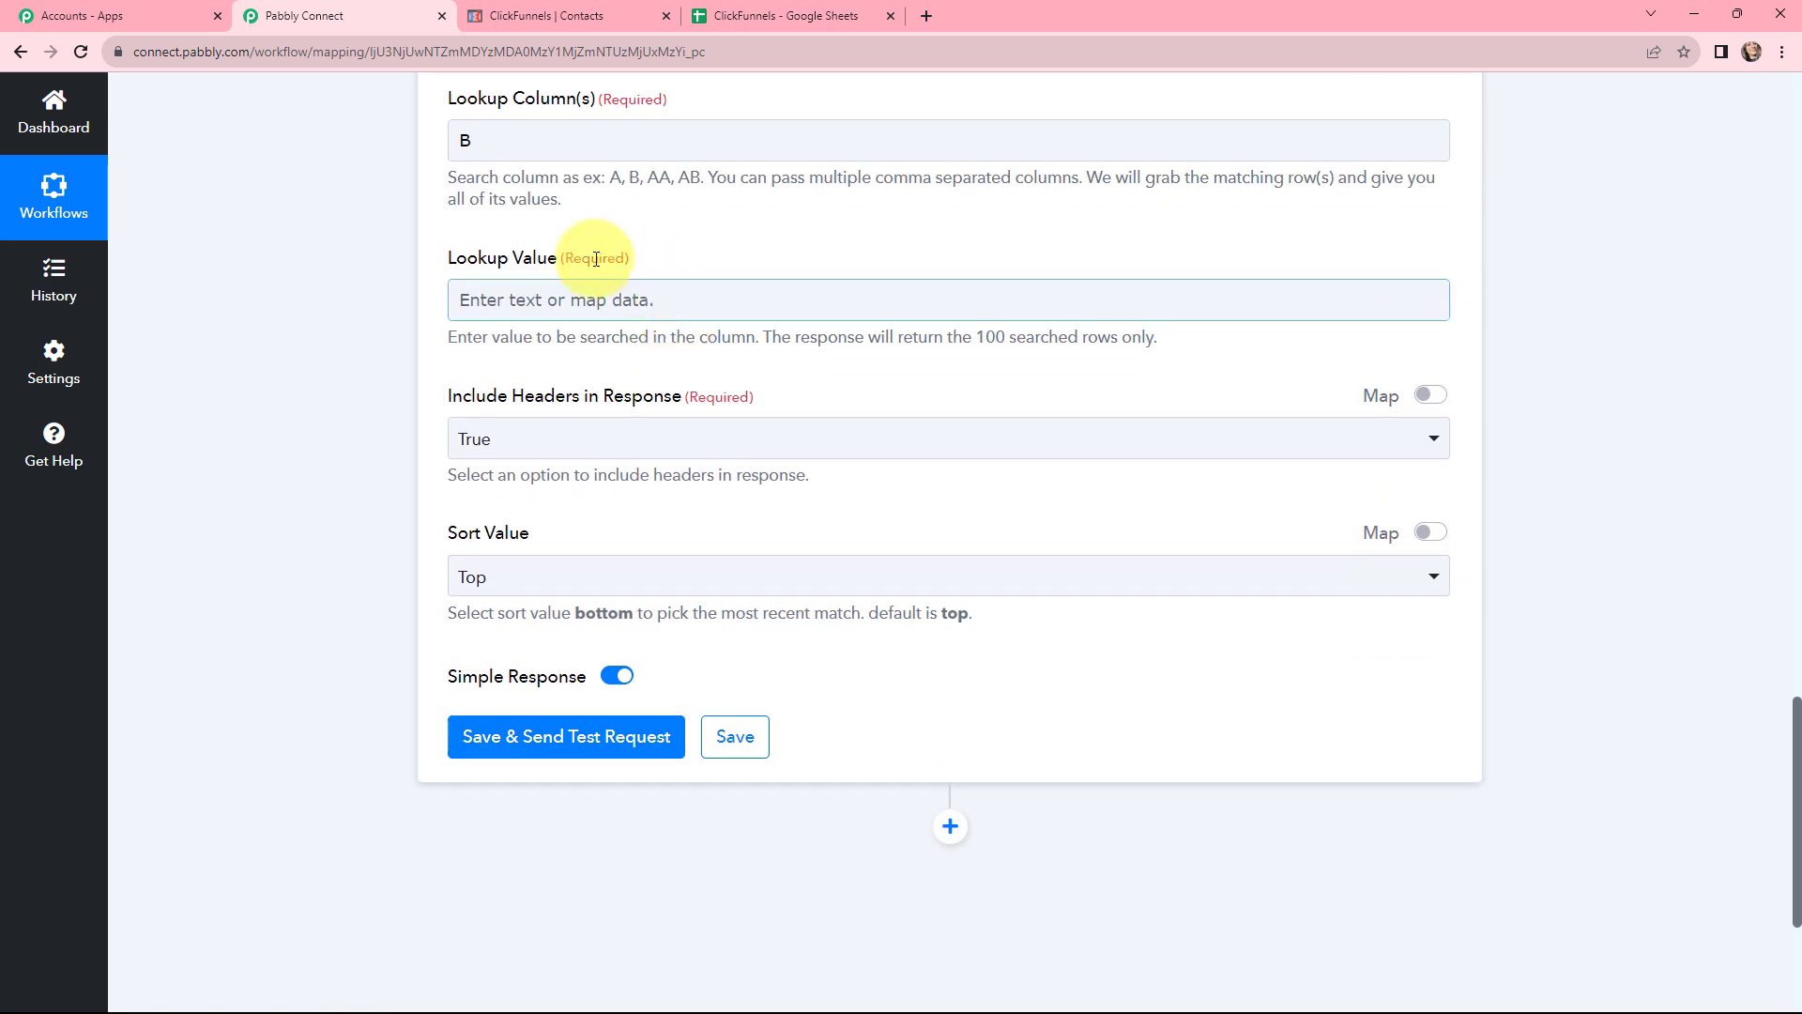
click(555, 299)
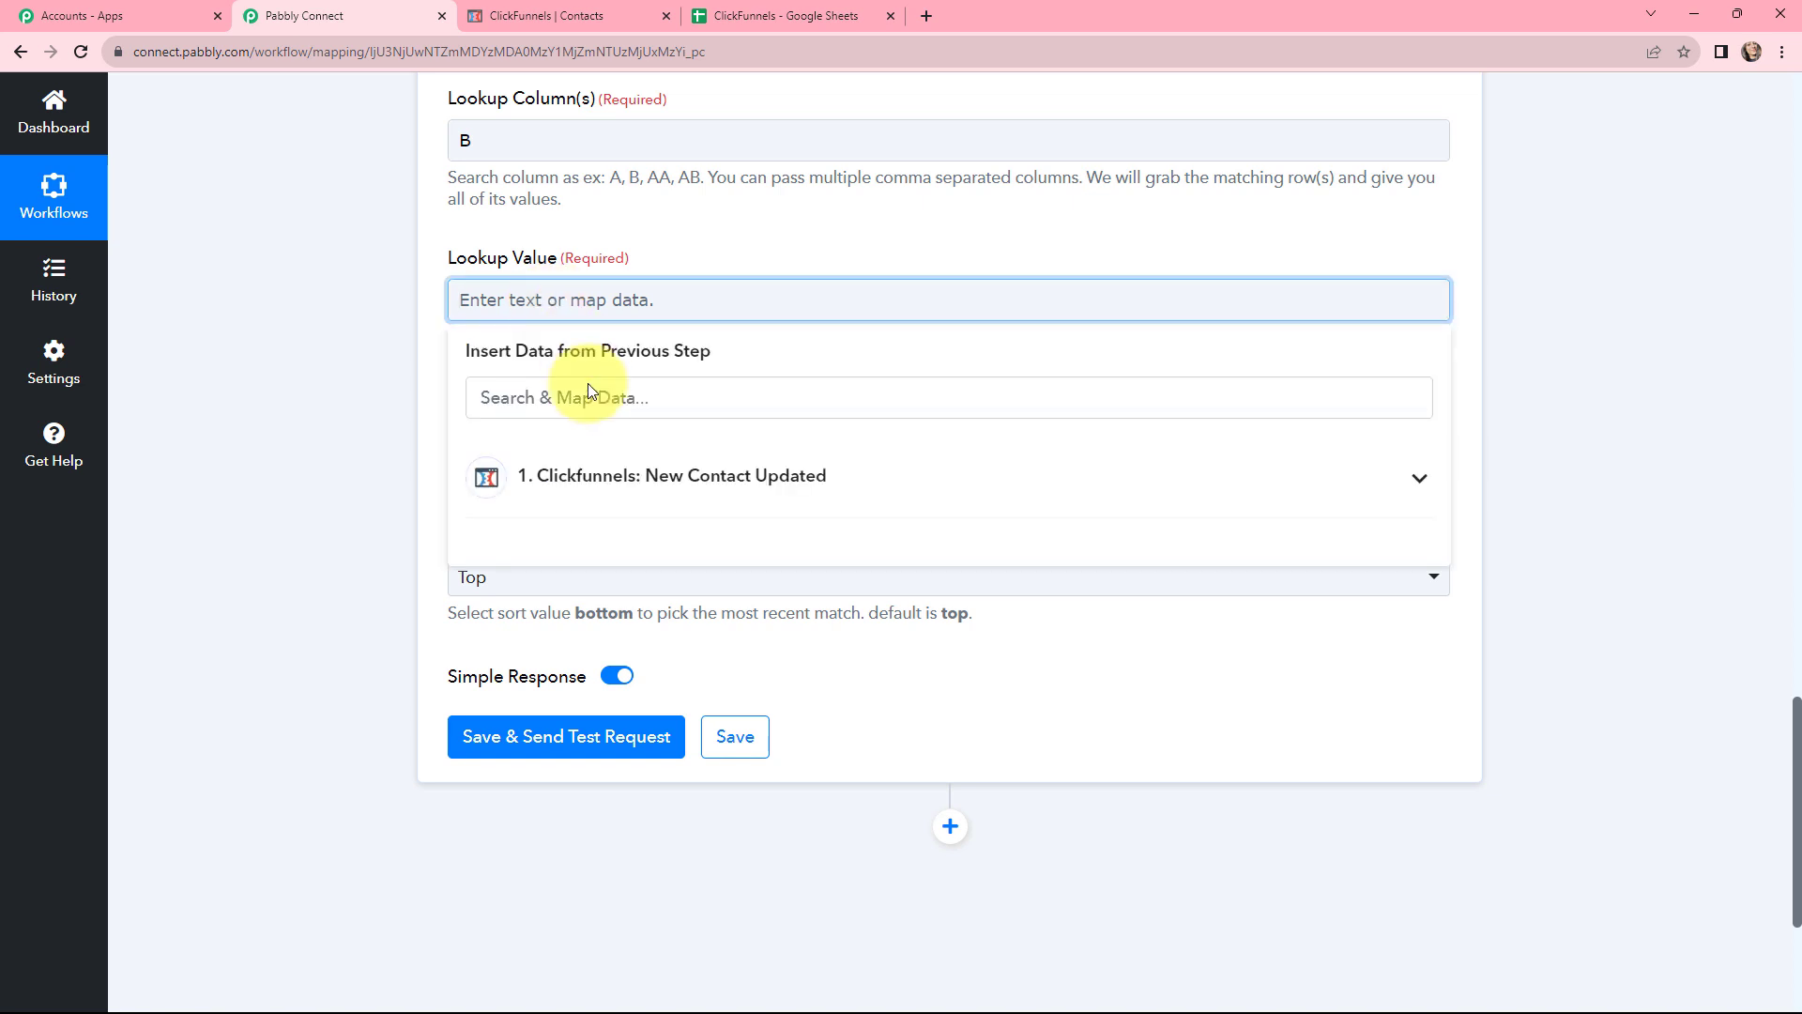
click(648, 507)
scroll(685, 663, down, 7)
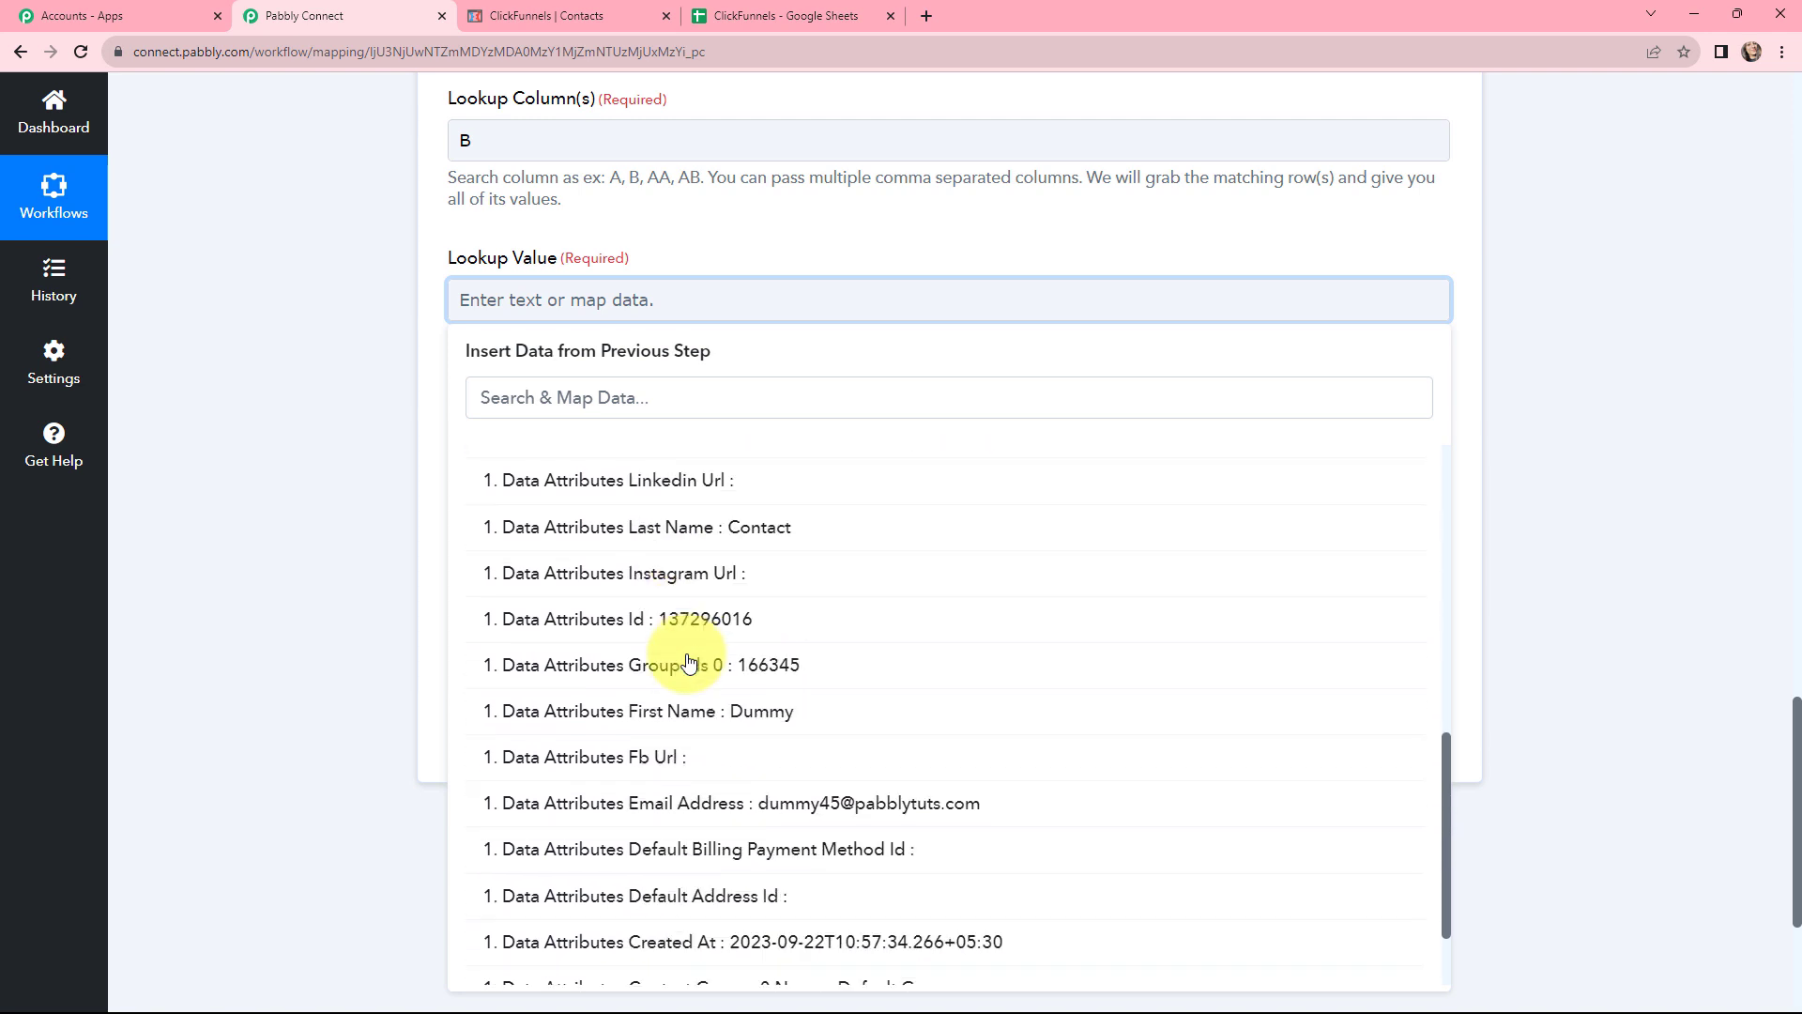
click(757, 804)
click(702, 247)
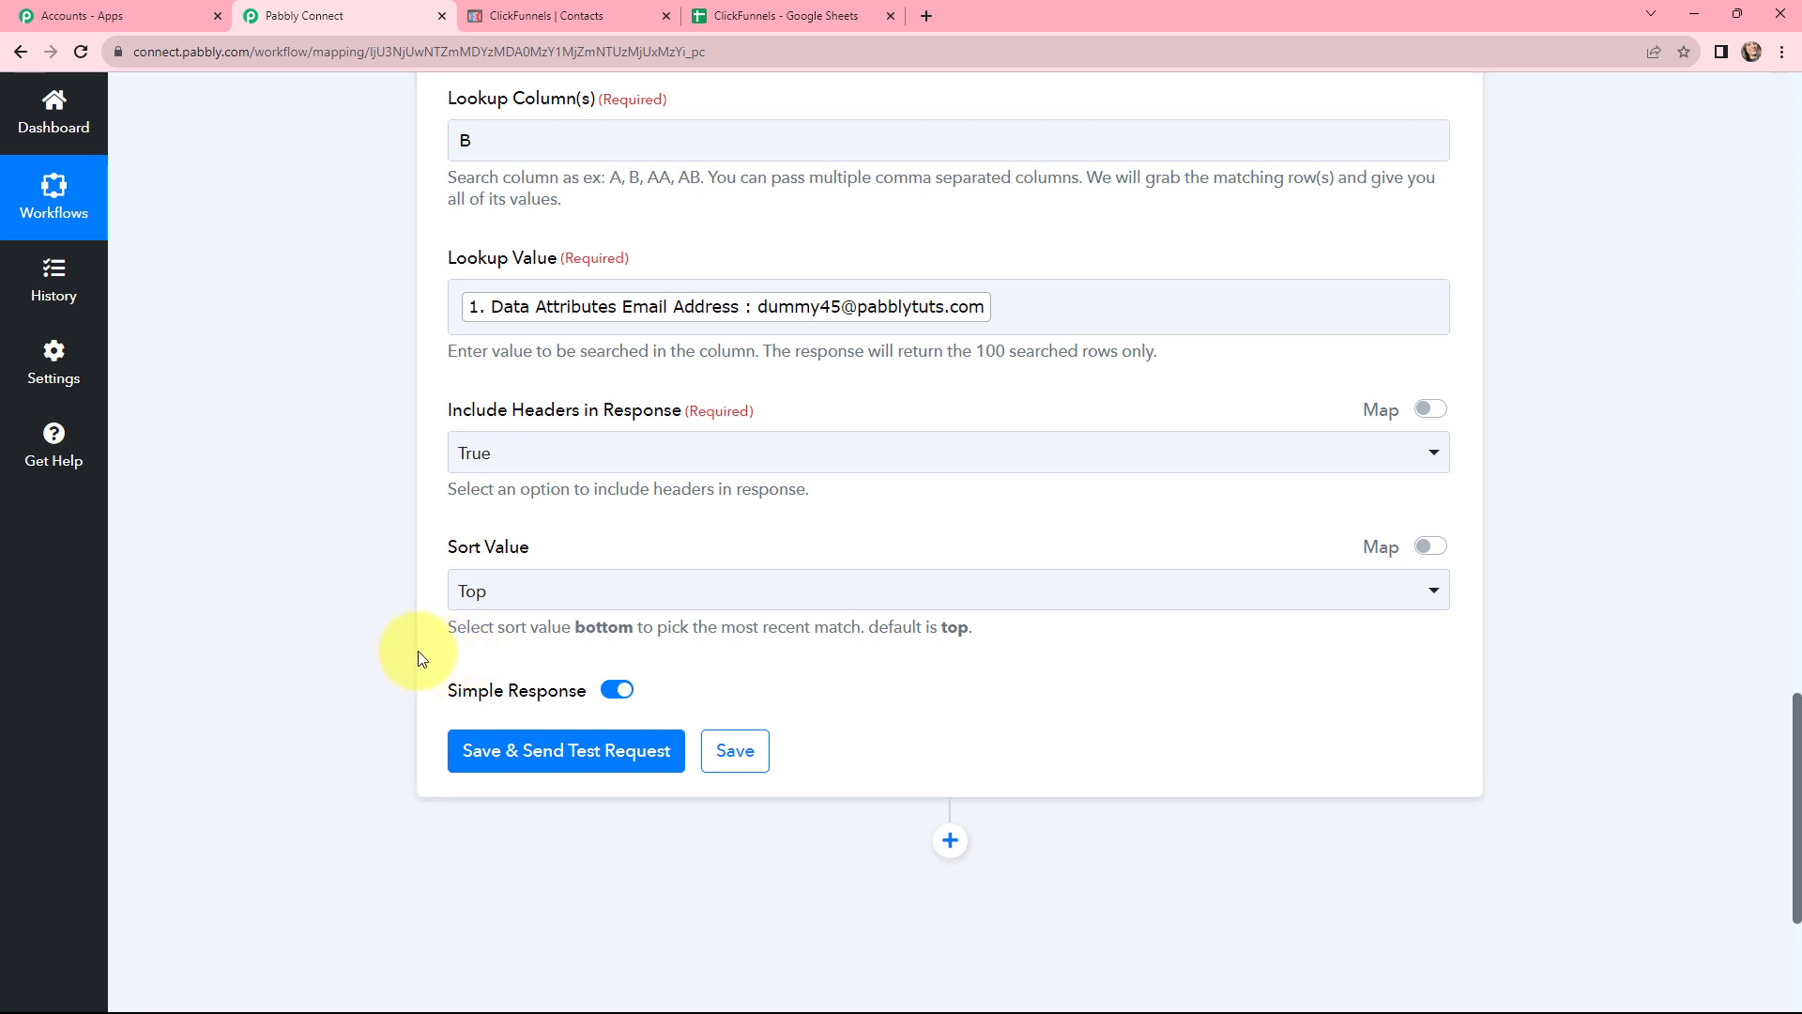
Keep the lookup's sort value at Top, then save the action and send a test request.
click(708, 592)
click(631, 531)
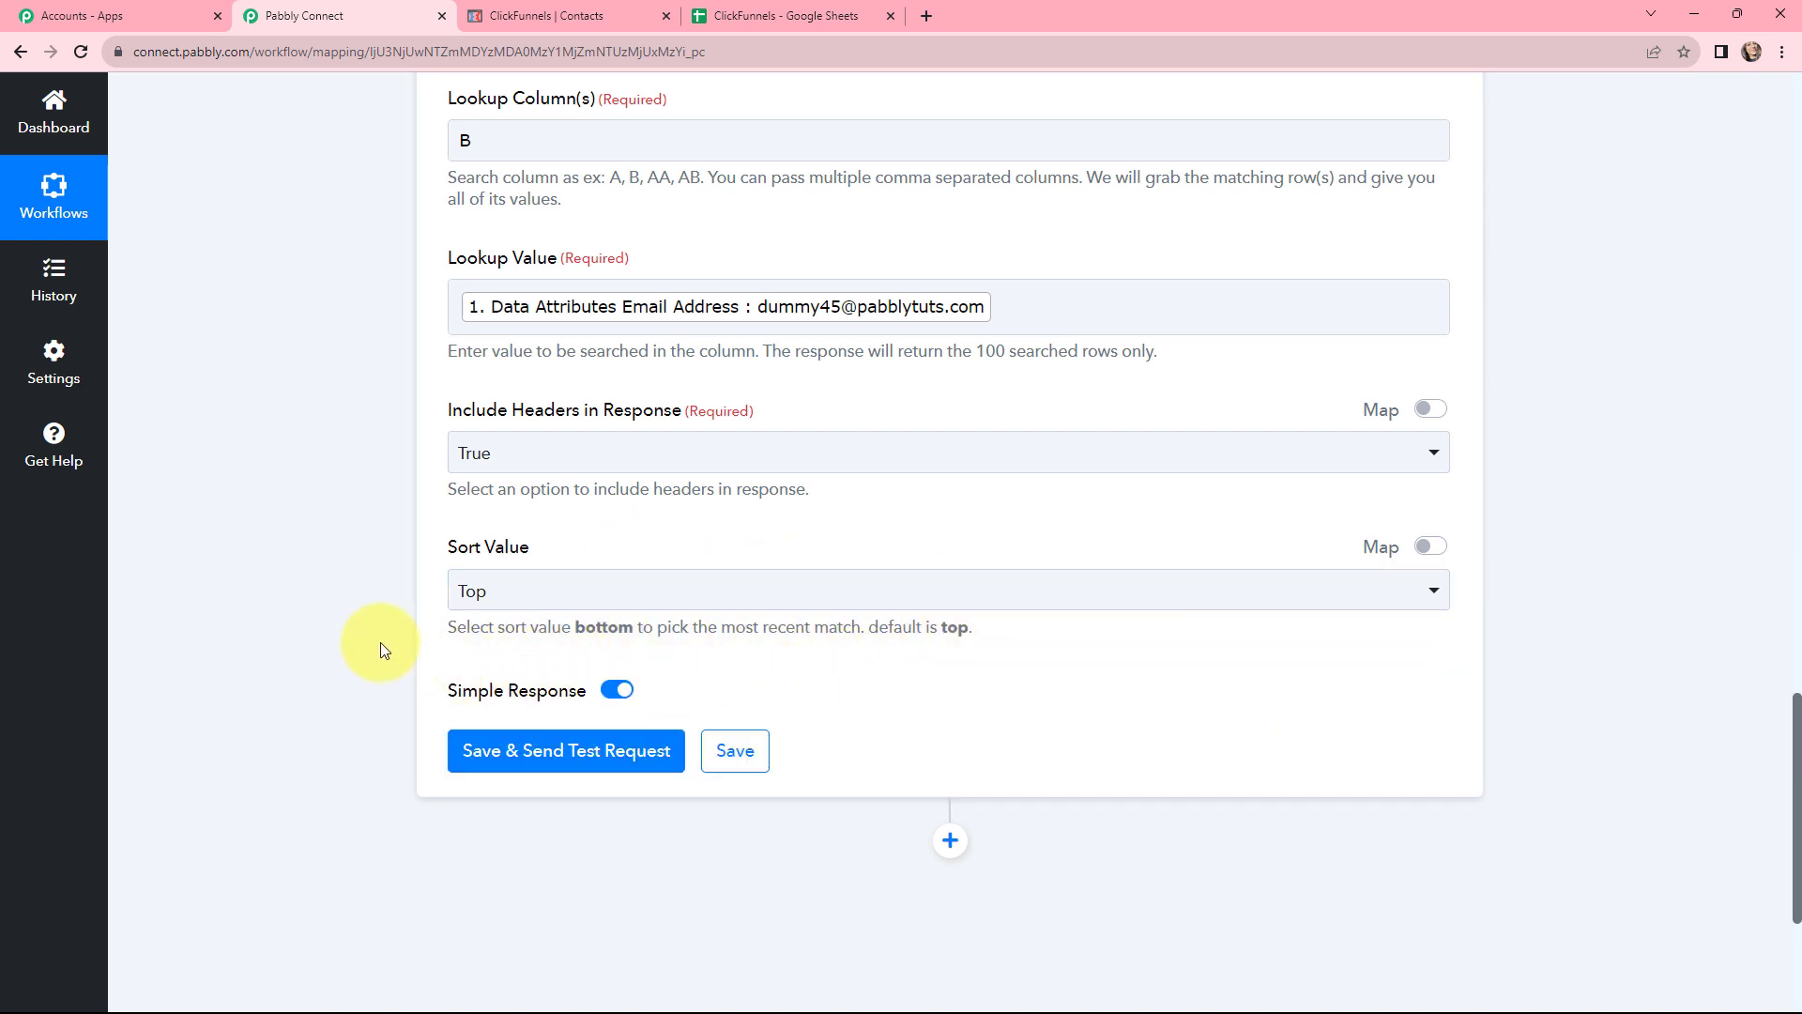
scroll(383, 646, down, 1)
scroll(380, 648, down, 1)
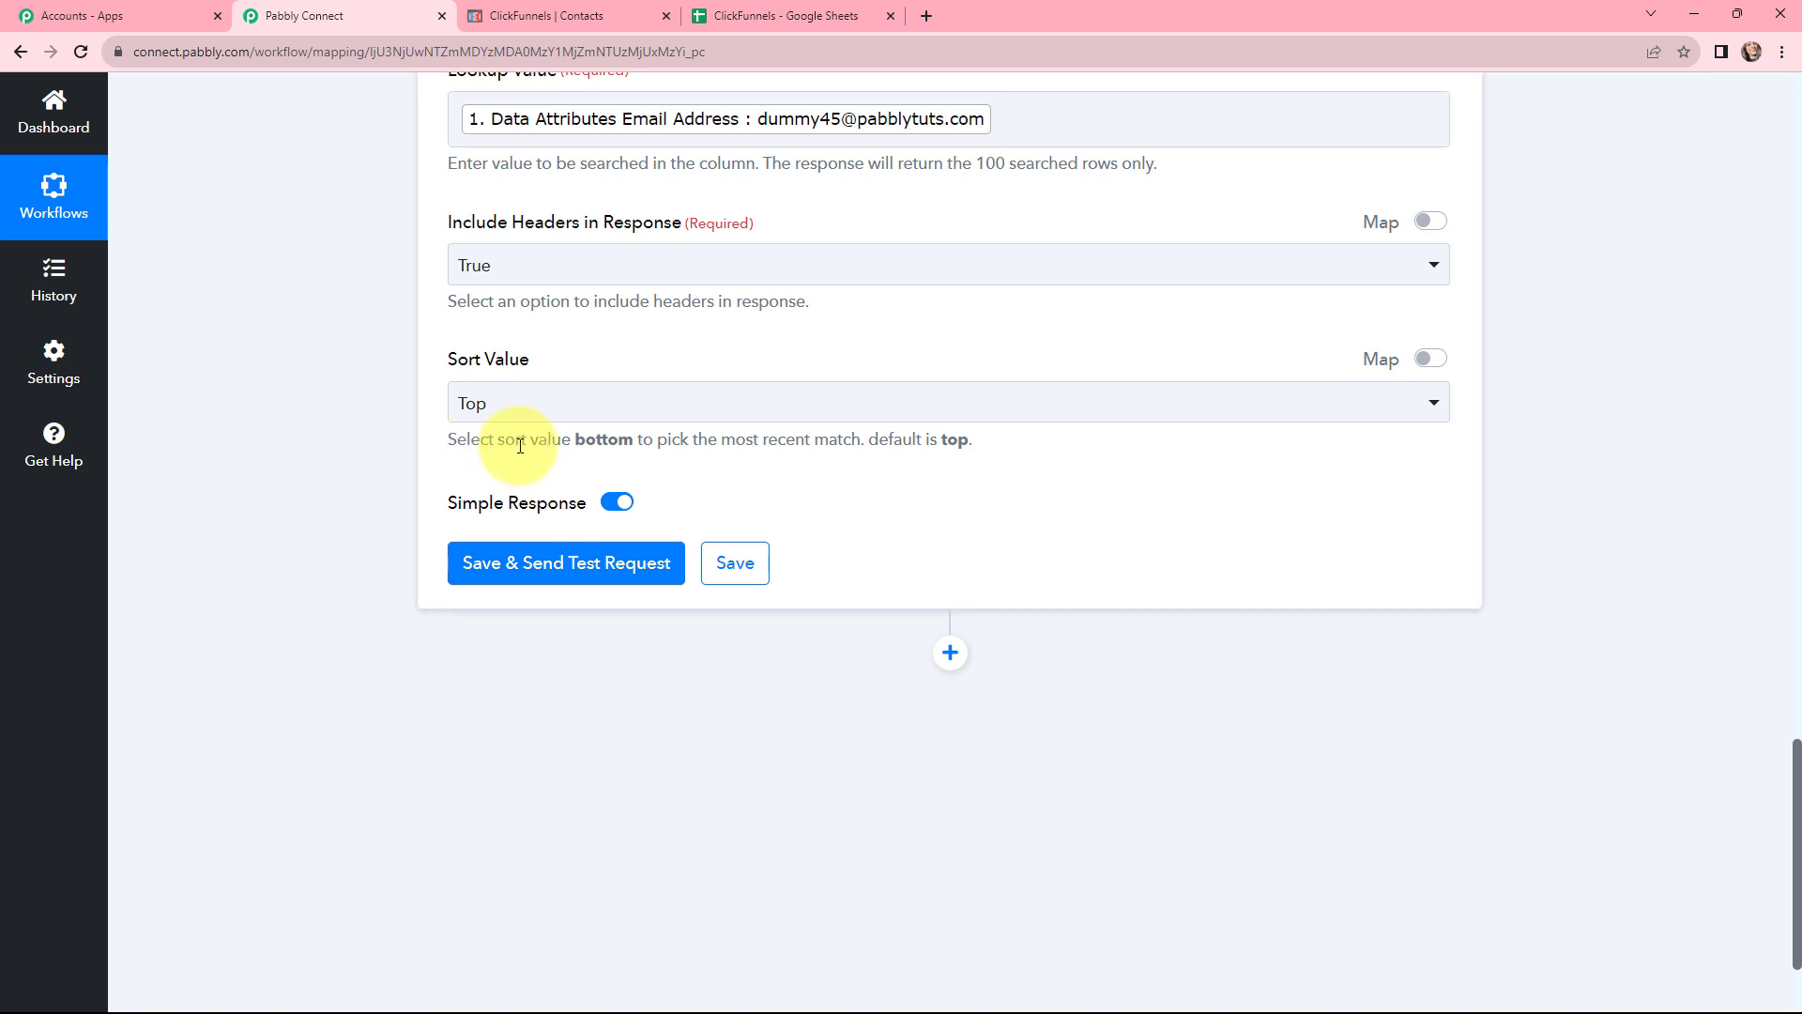
click(559, 566)
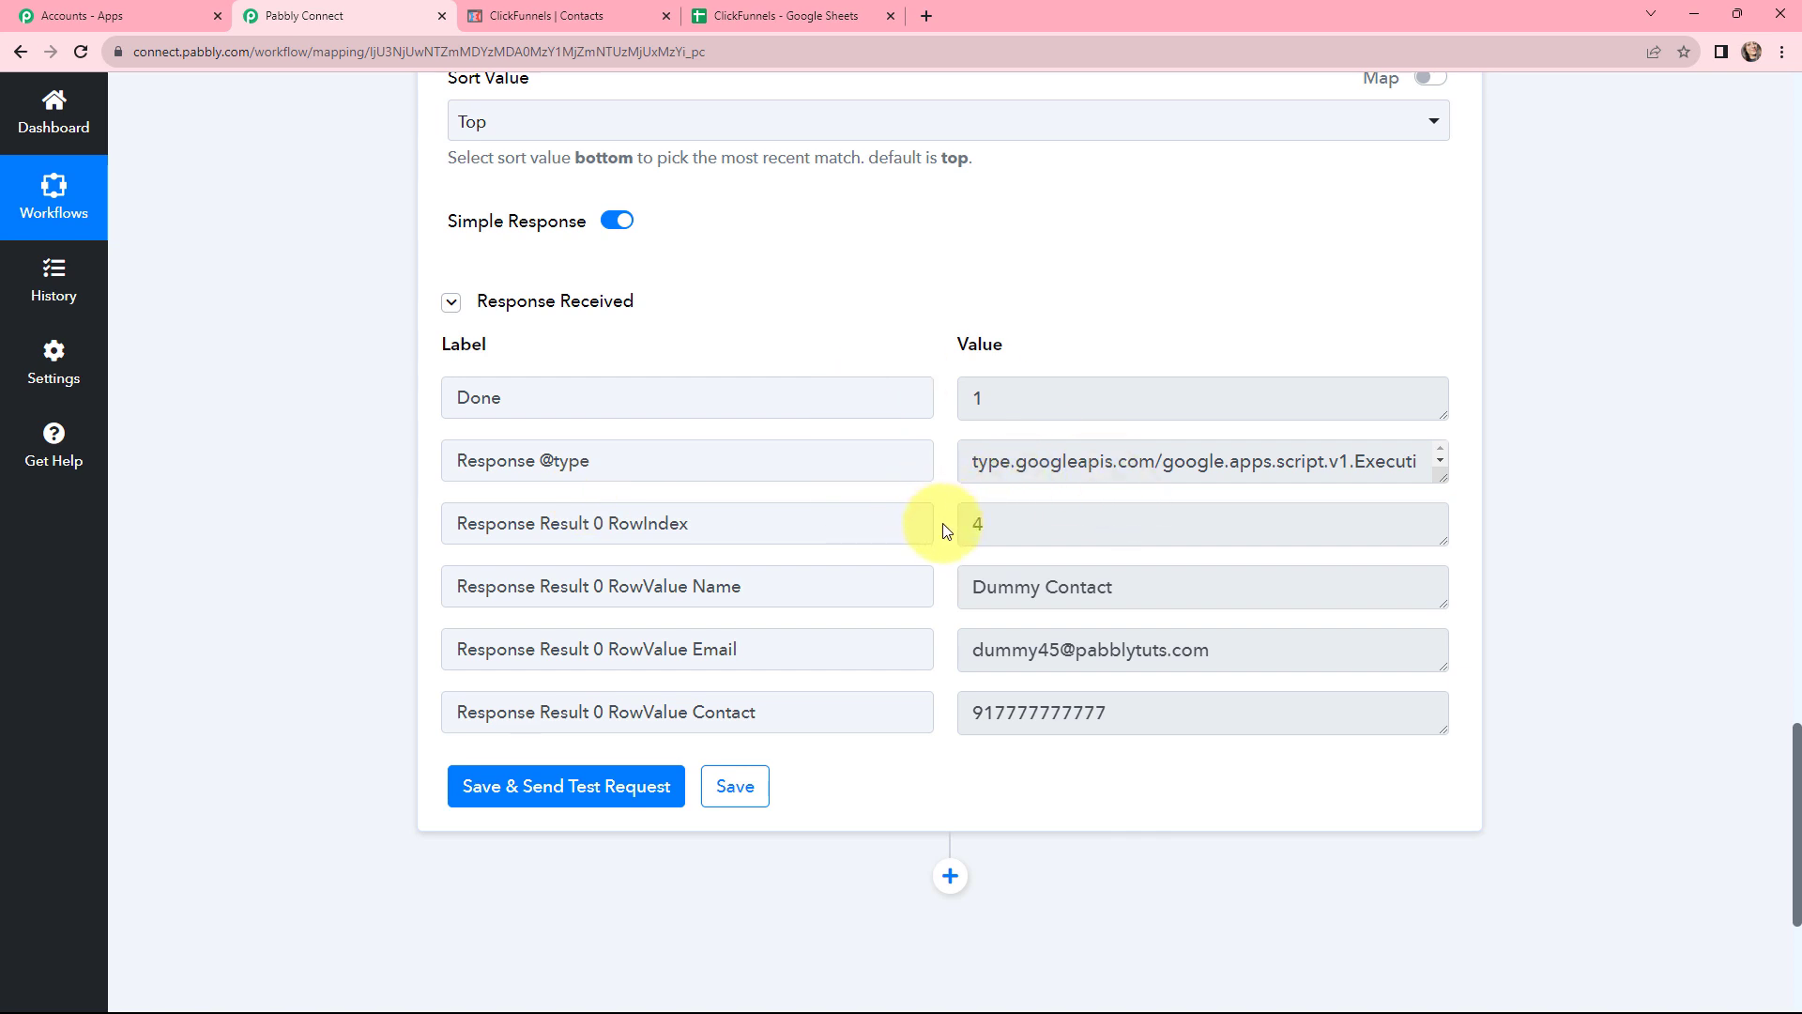
Check the name, email and contact values in the lookup response against the contact's row in the Google Sheets spreadsheet.
triple_click(973, 598)
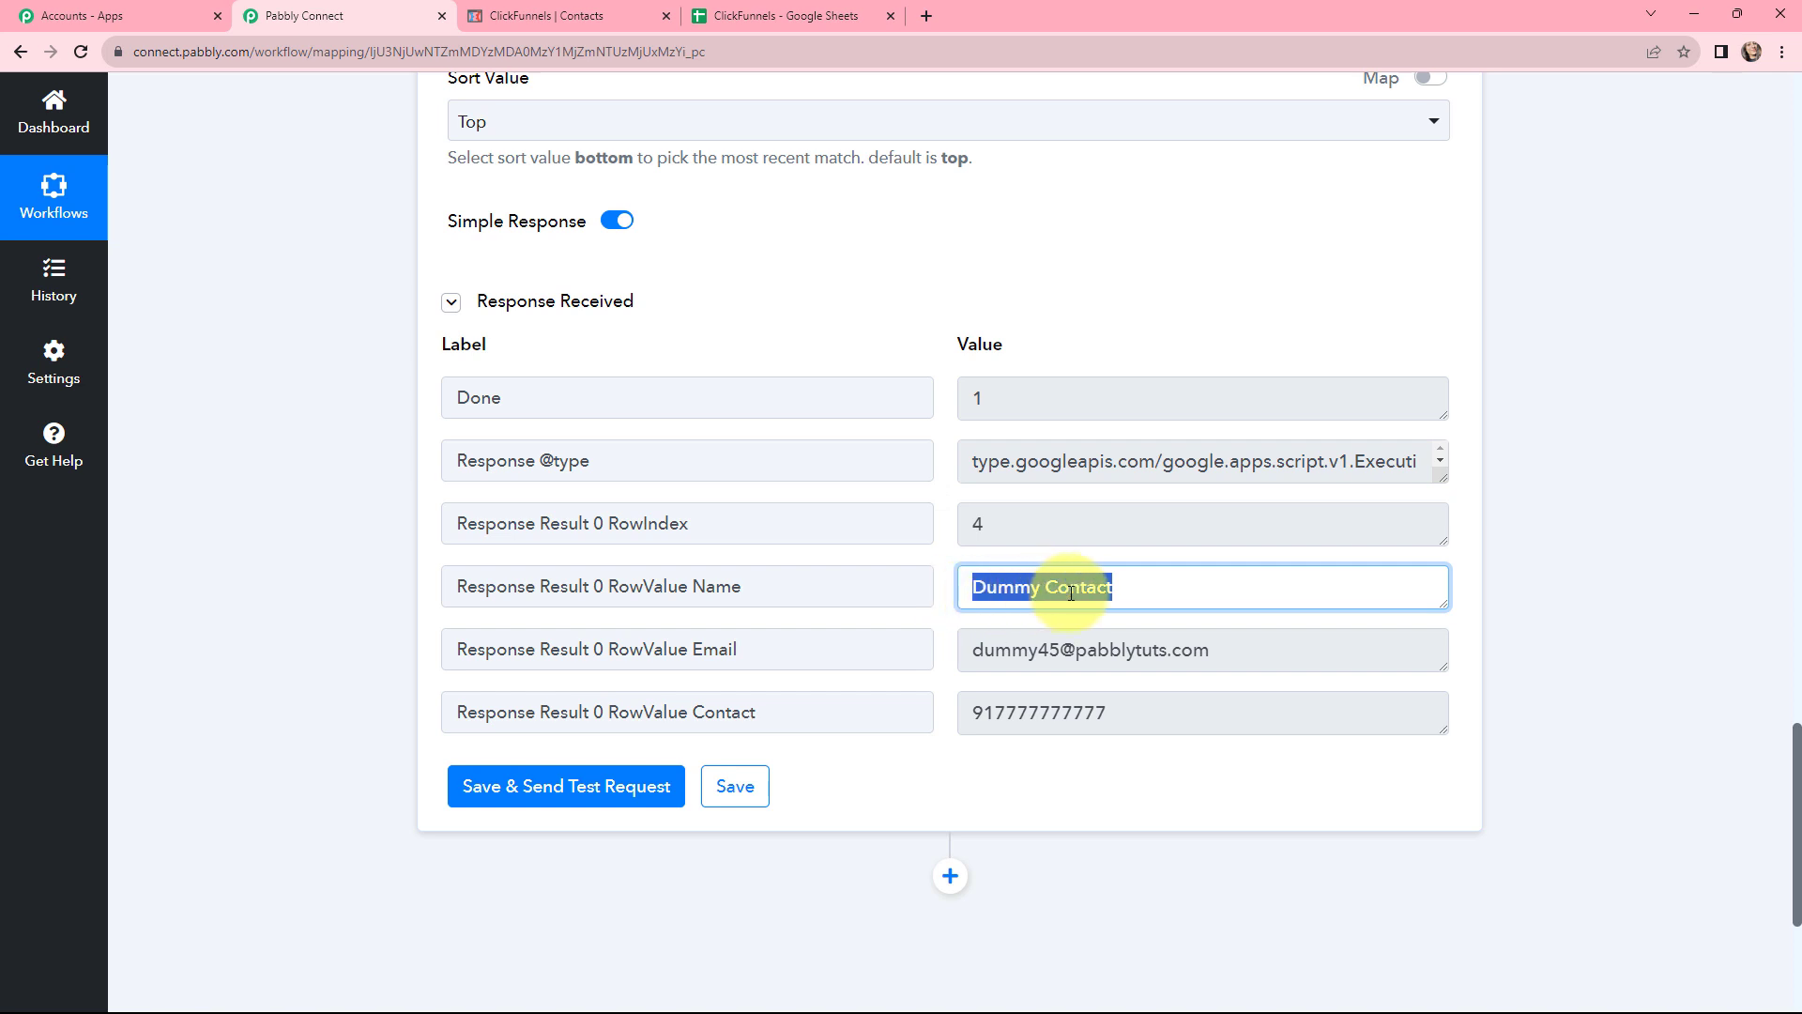
drag(1220, 651, 979, 664)
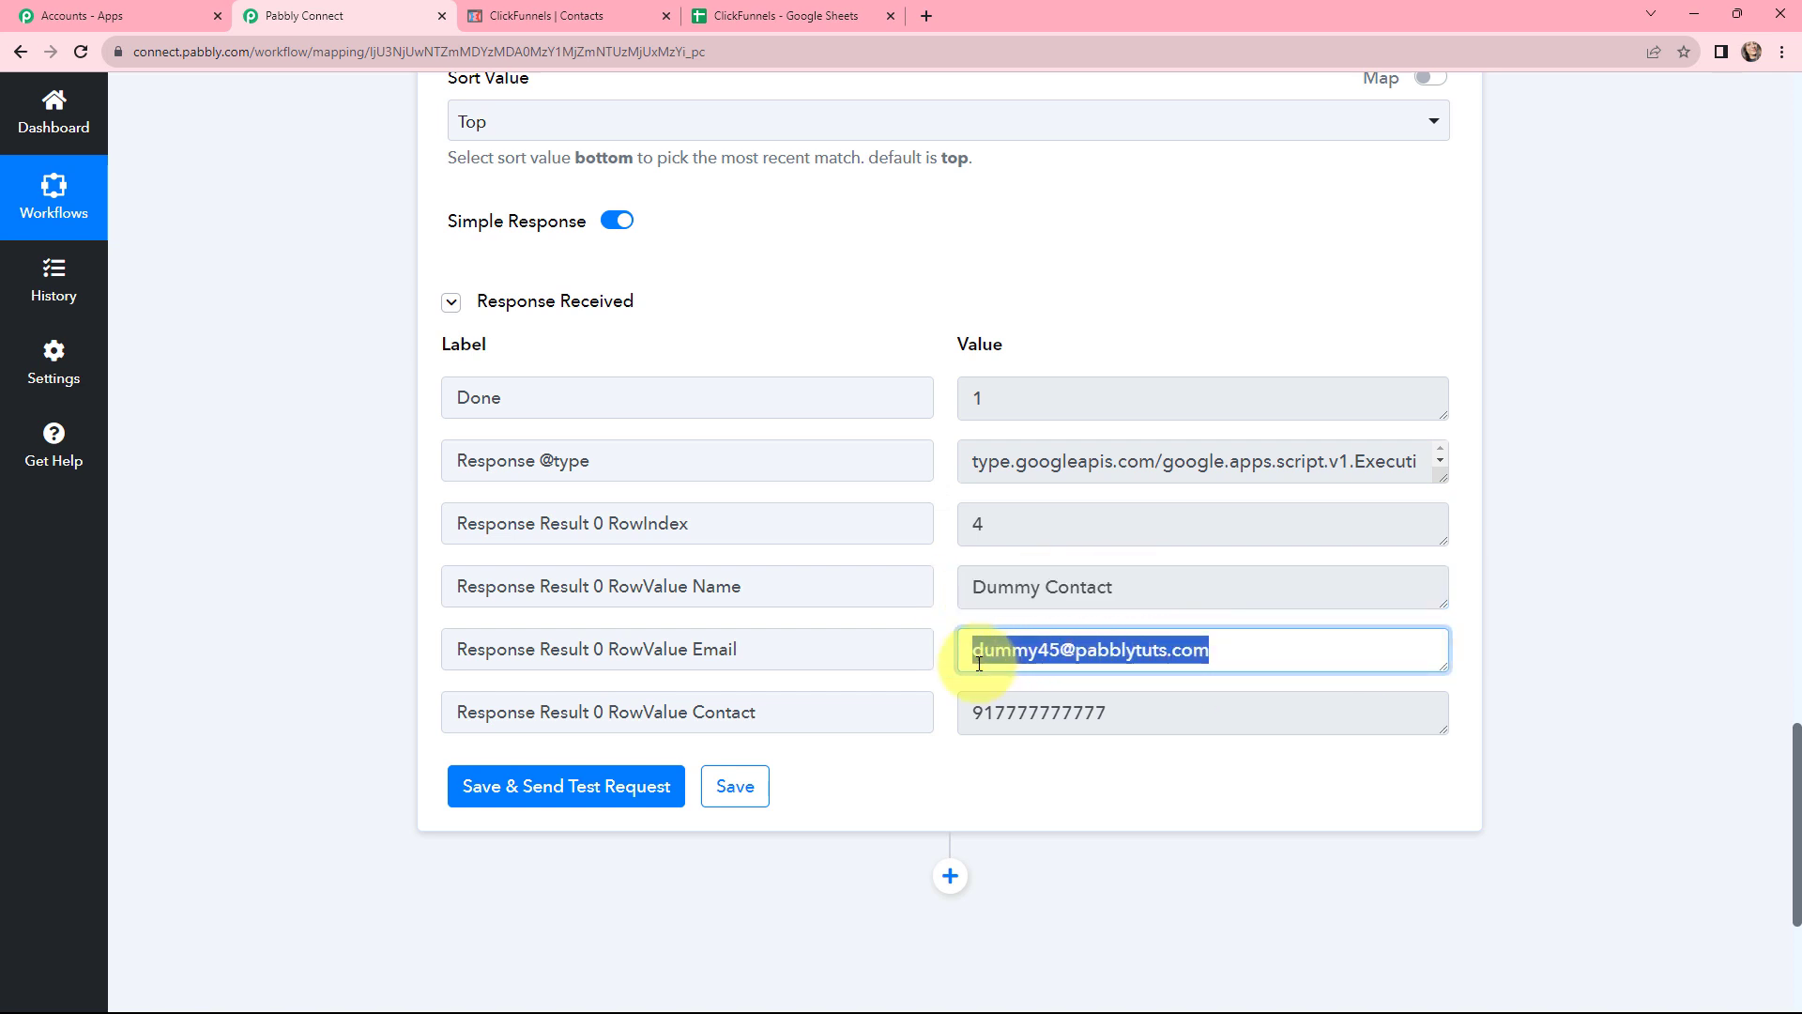
drag(1139, 713, 966, 708)
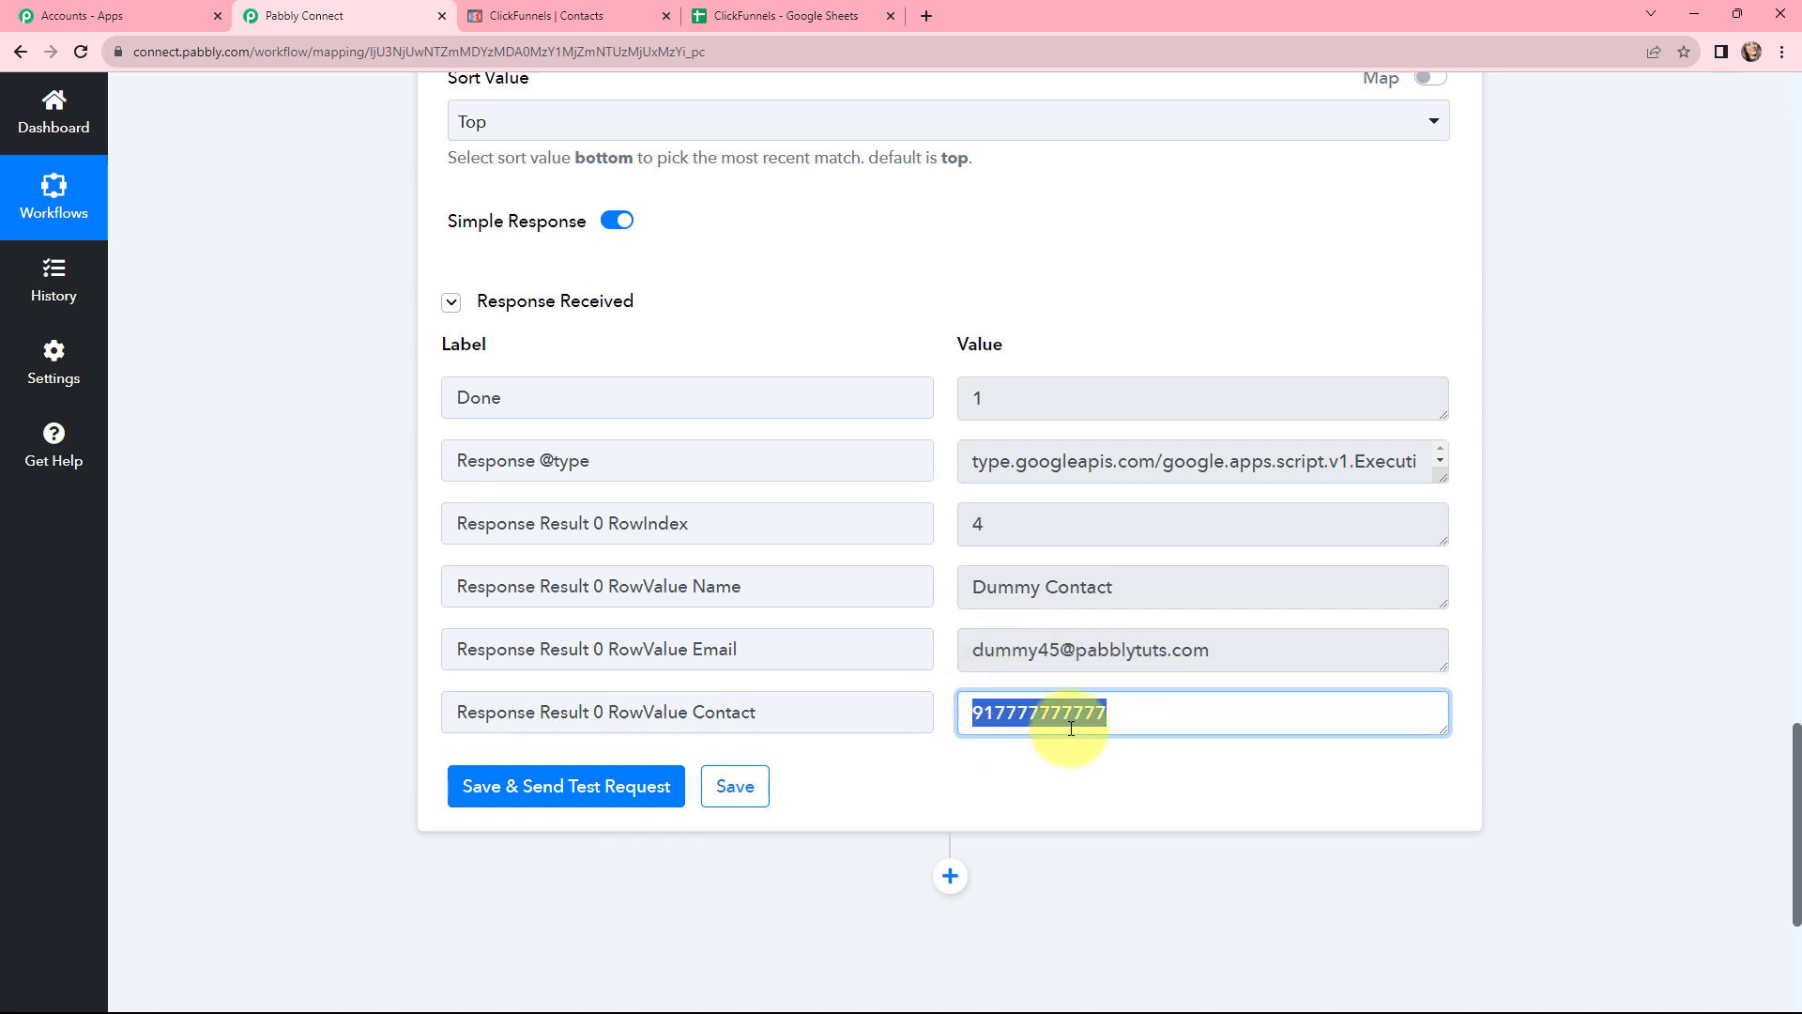
click(768, 7)
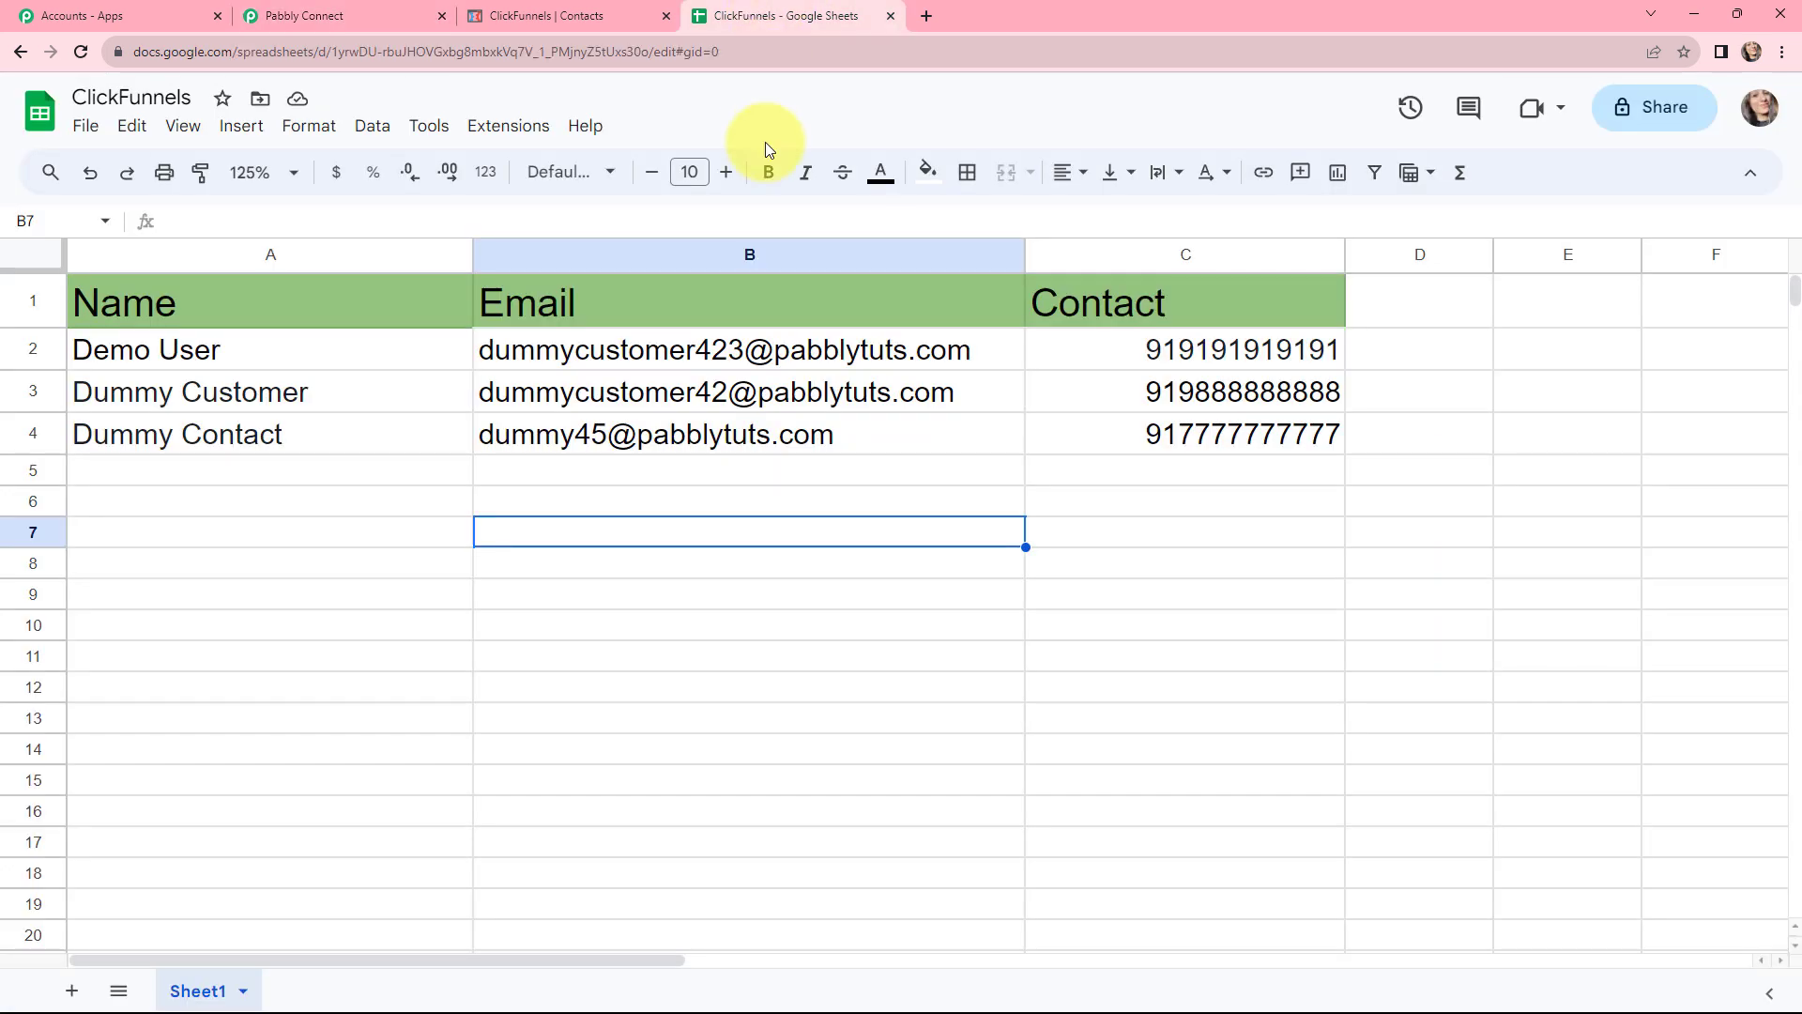
click(1122, 437)
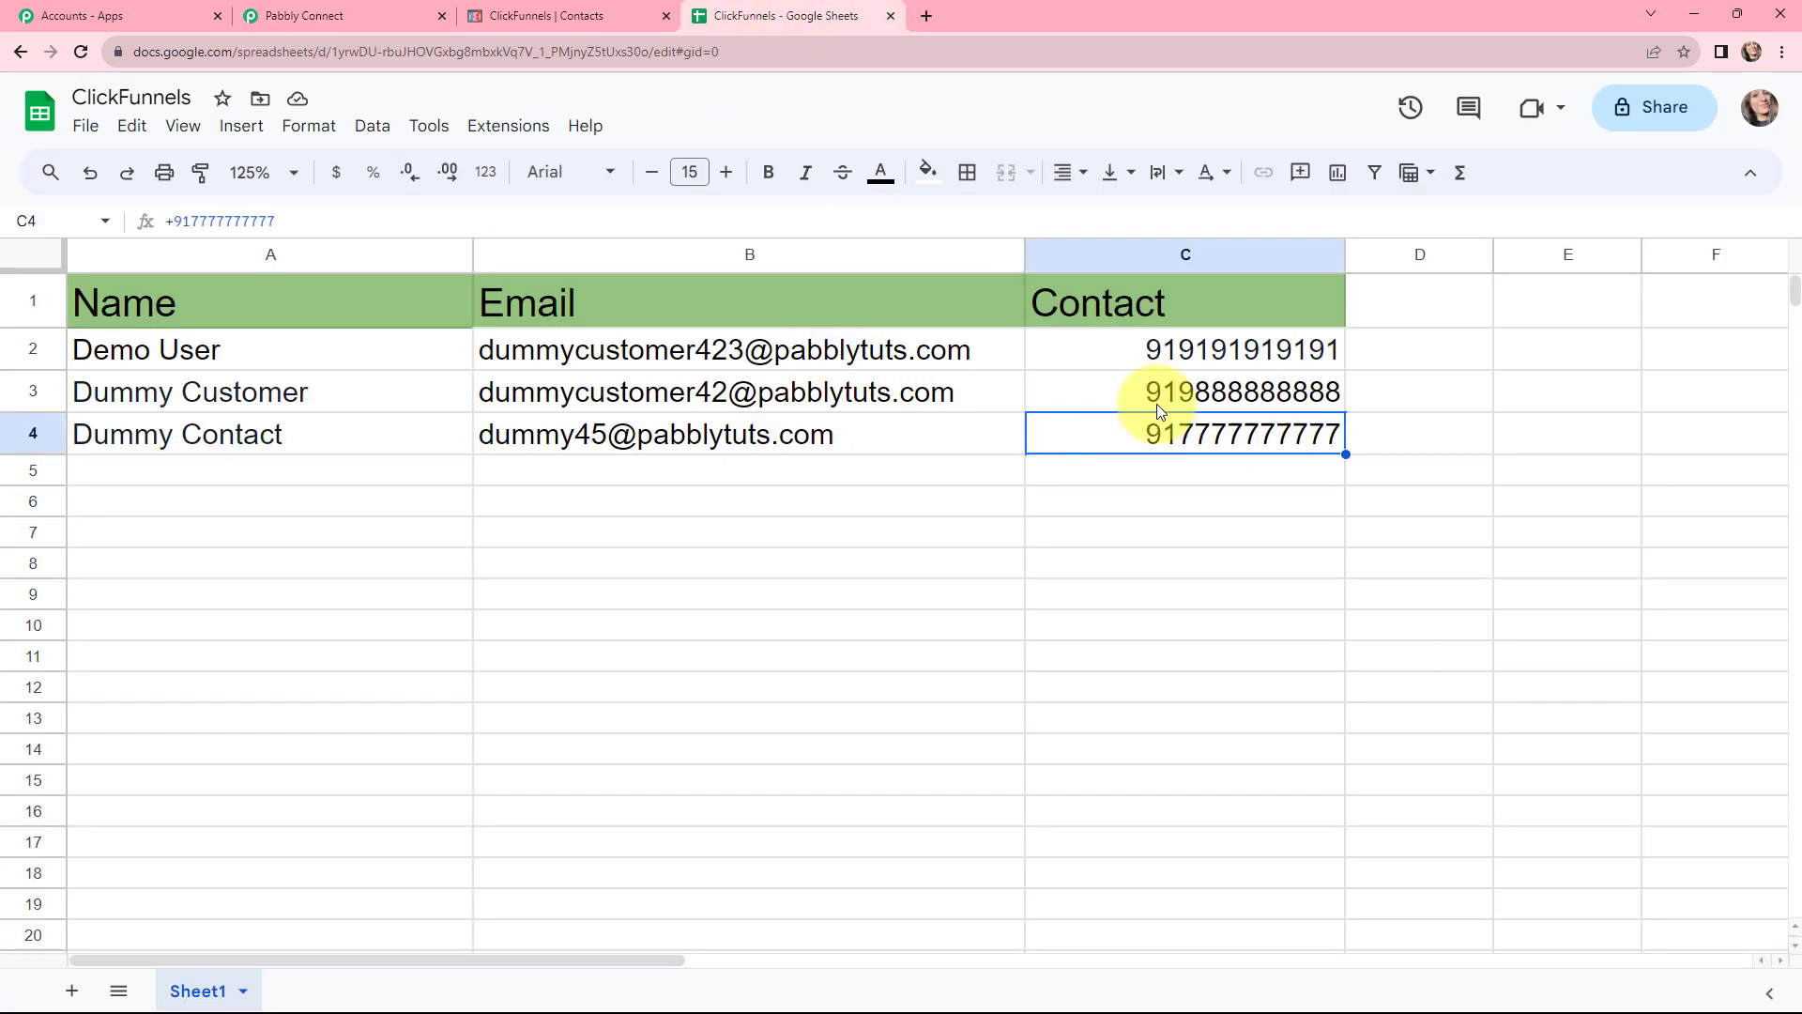
click(310, 15)
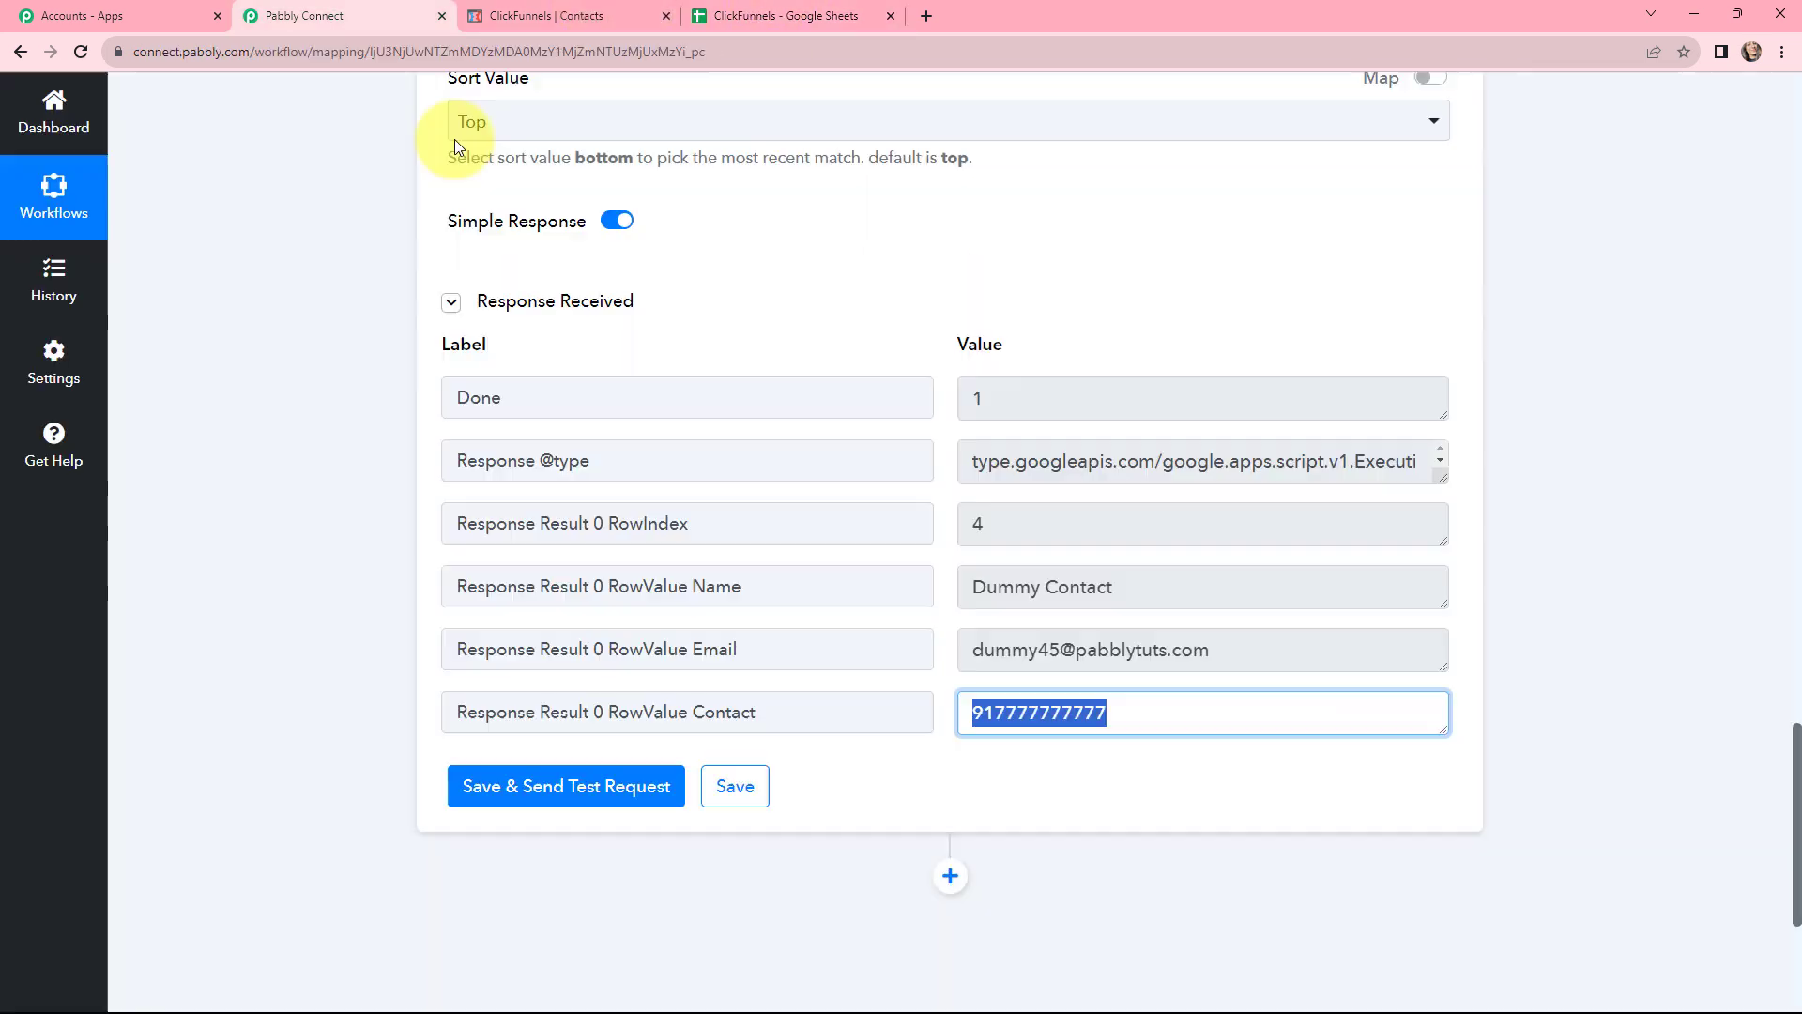
click(1155, 724)
Add a third workflow step using the Google Sheets app with the Update Row action event.
scroll(1127, 694, down, 1)
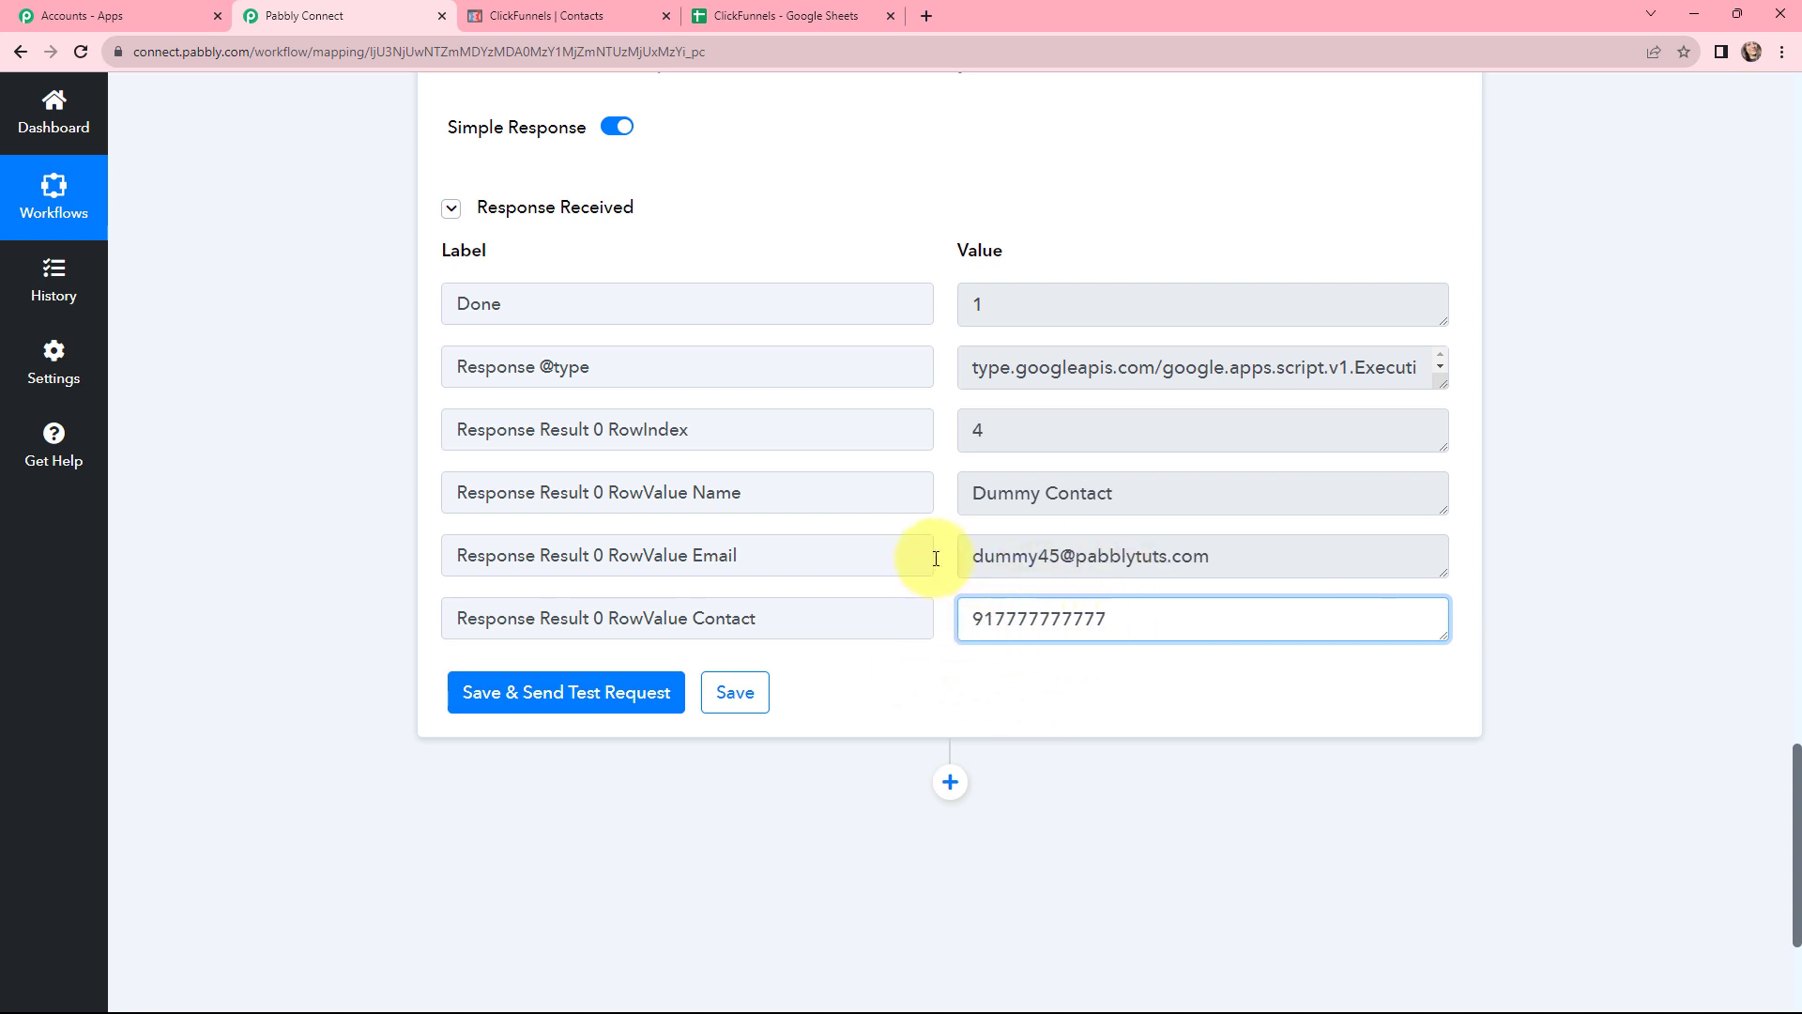
scroll(946, 559, down, 3)
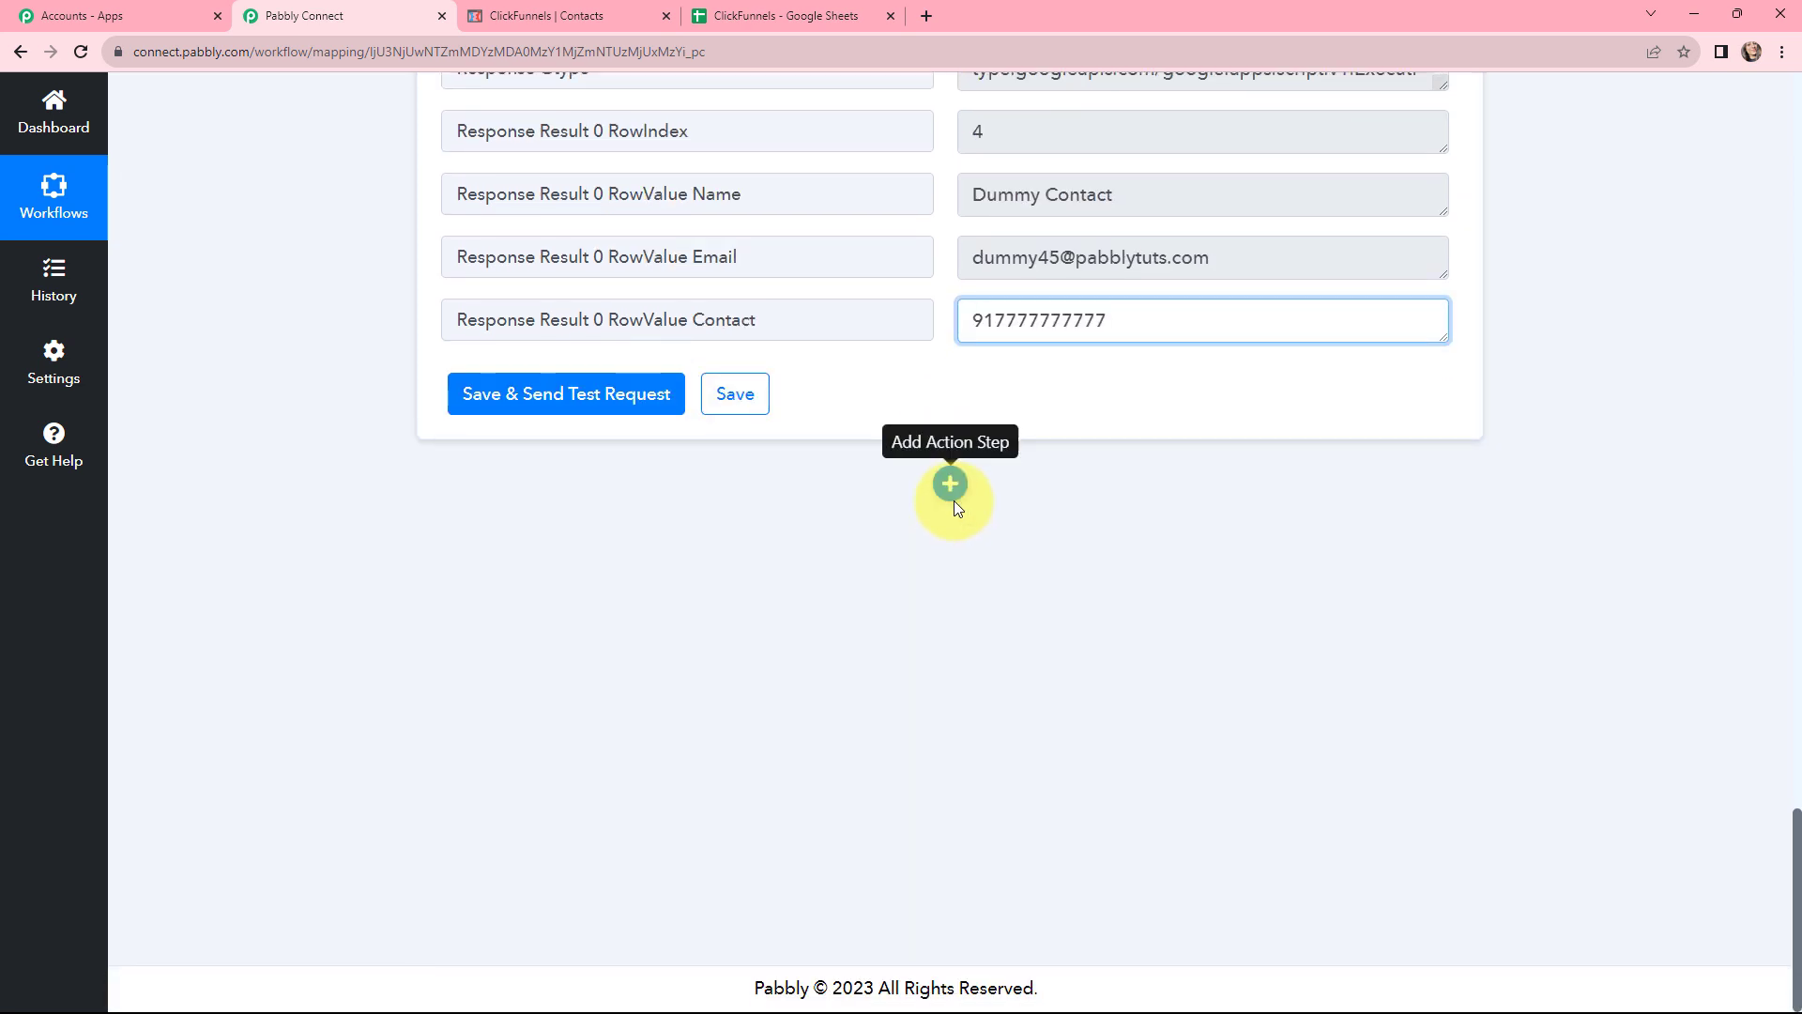
click(950, 486)
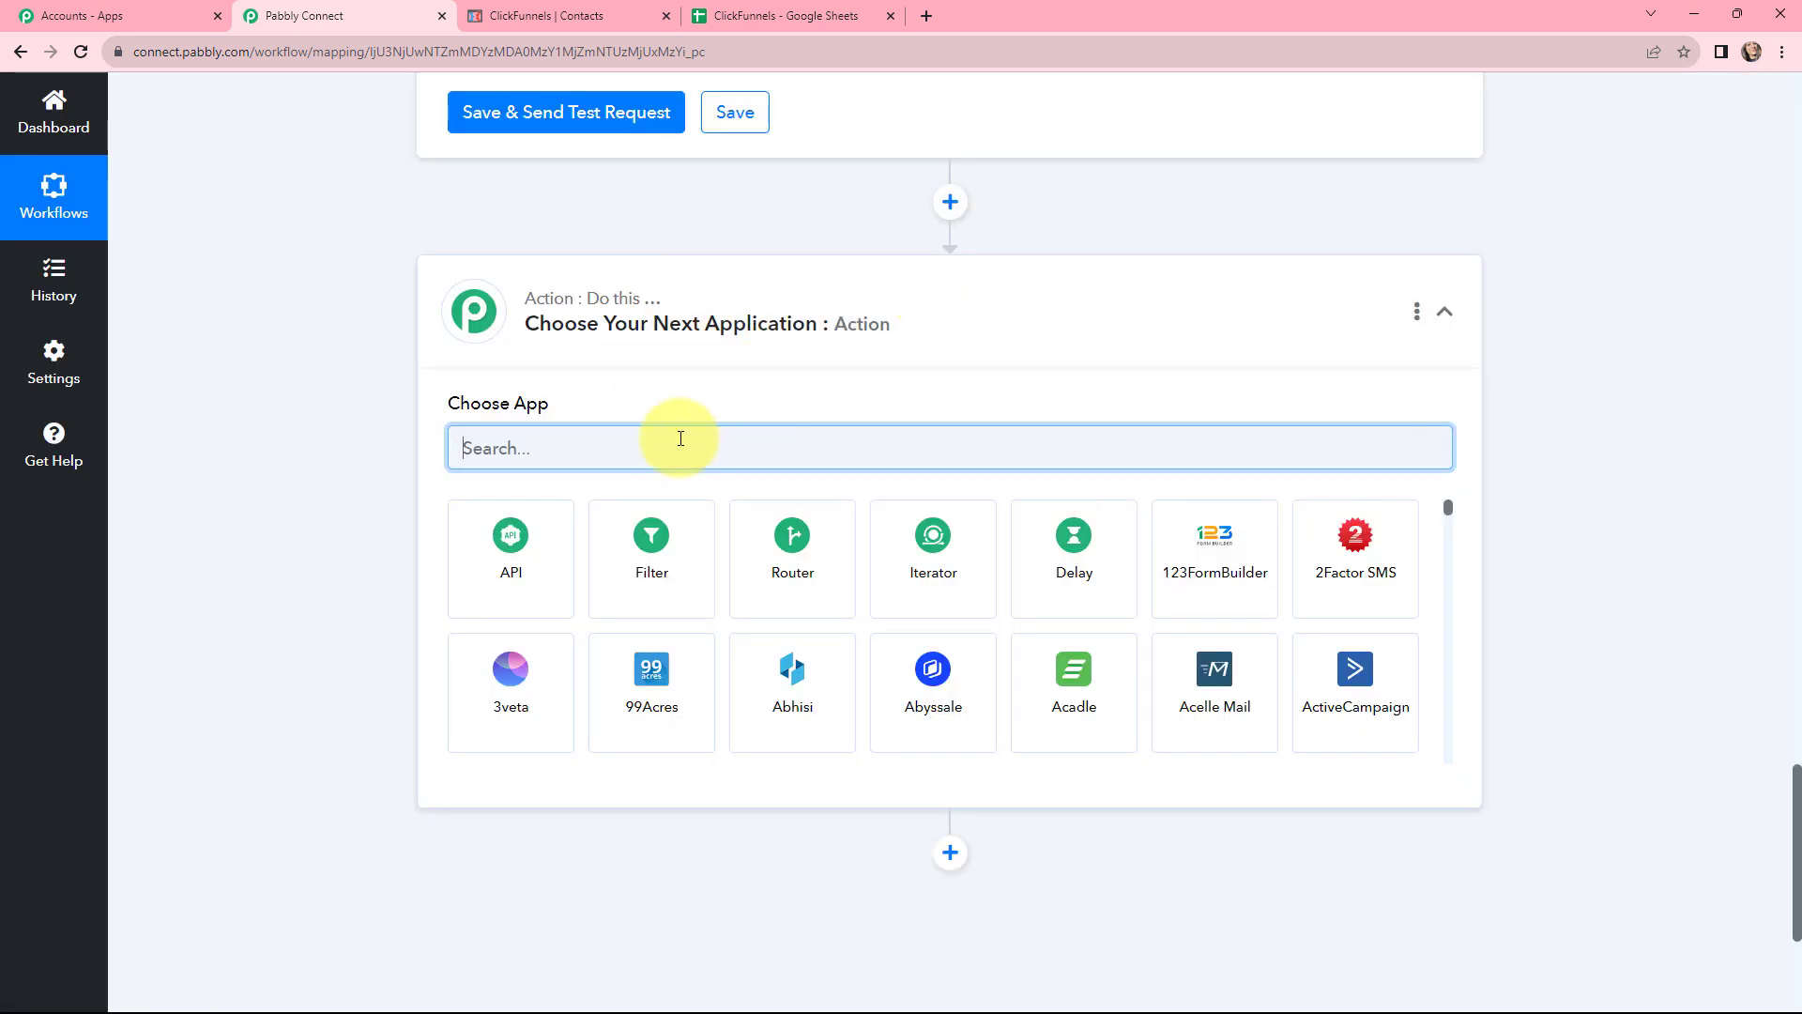
text(GO)
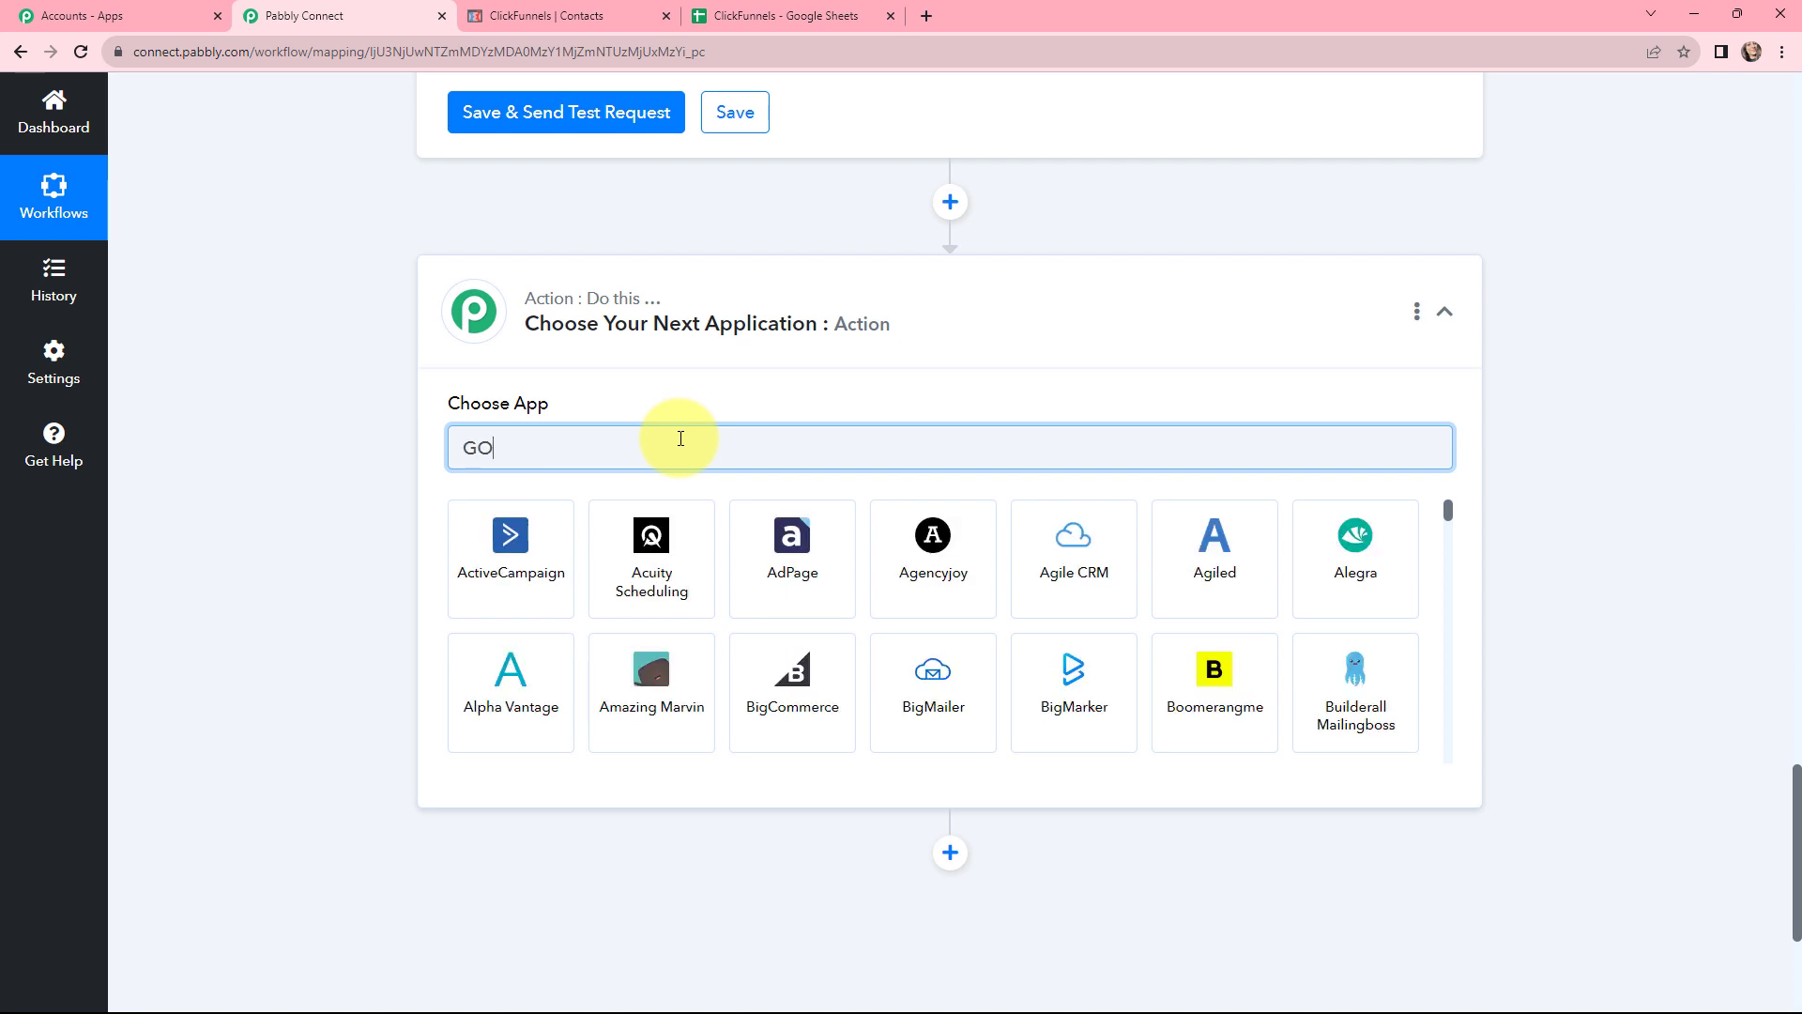
text(OG)
click(1202, 669)
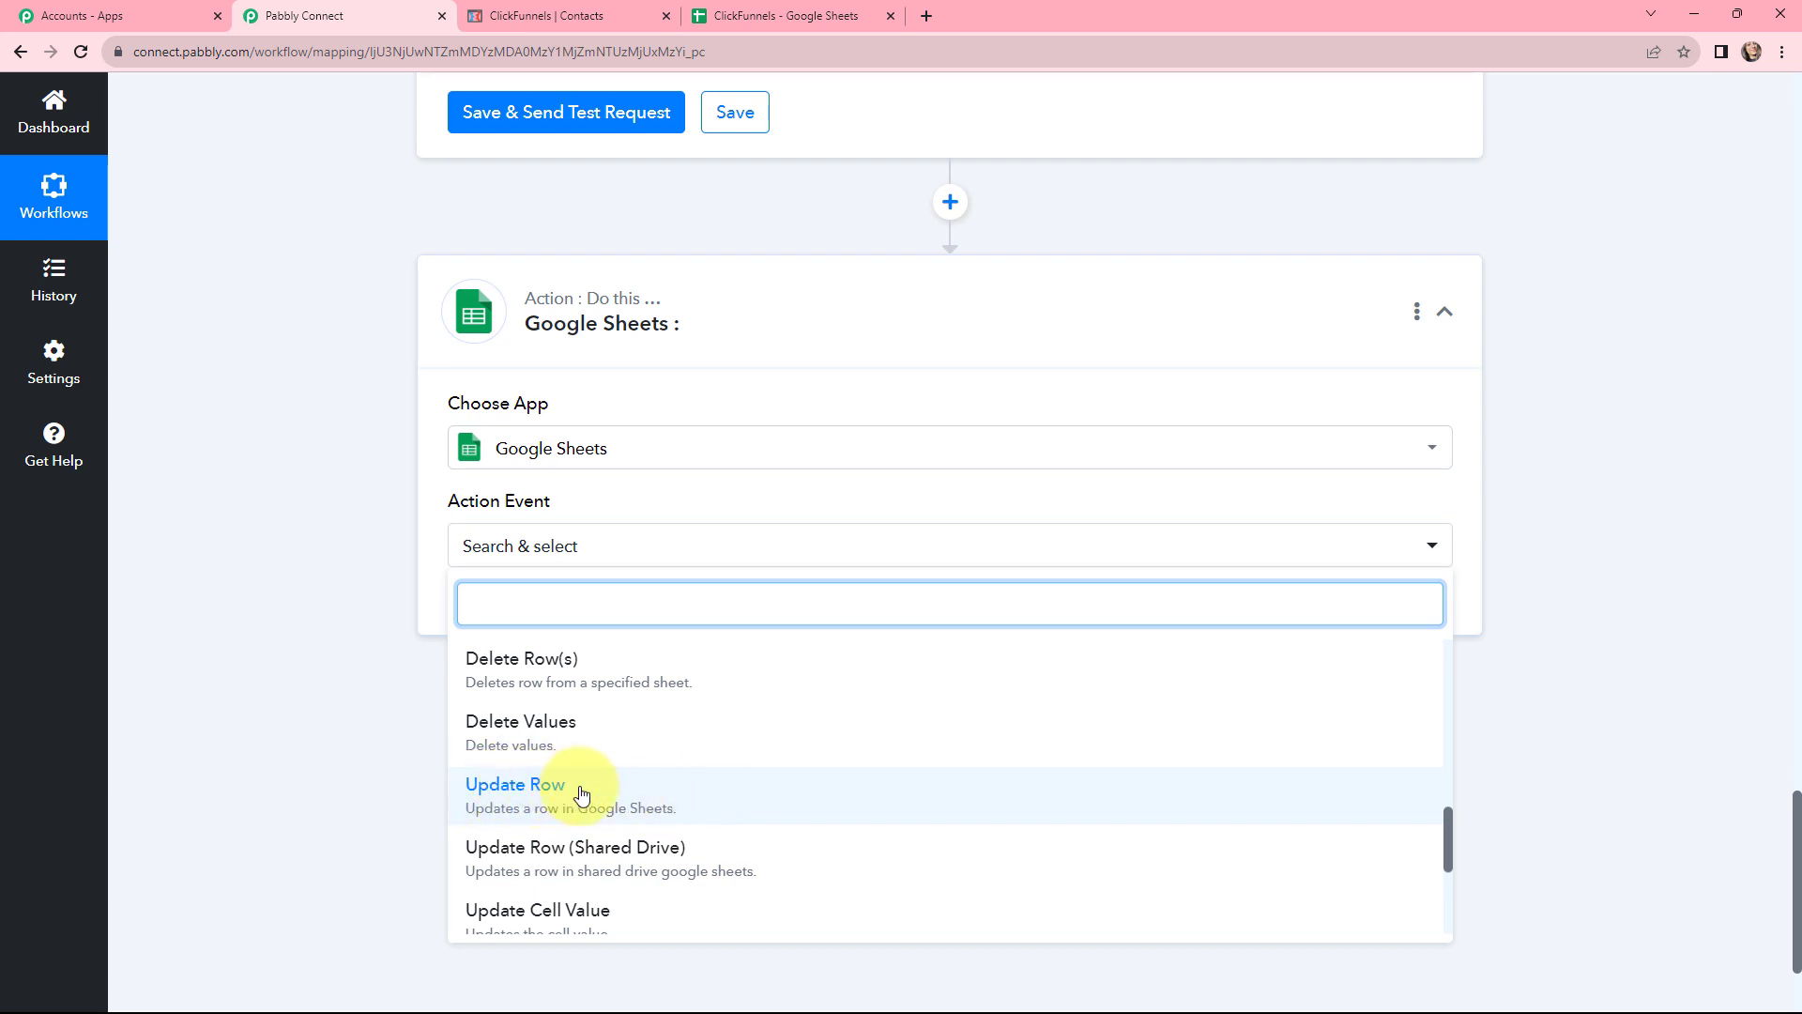
click(539, 790)
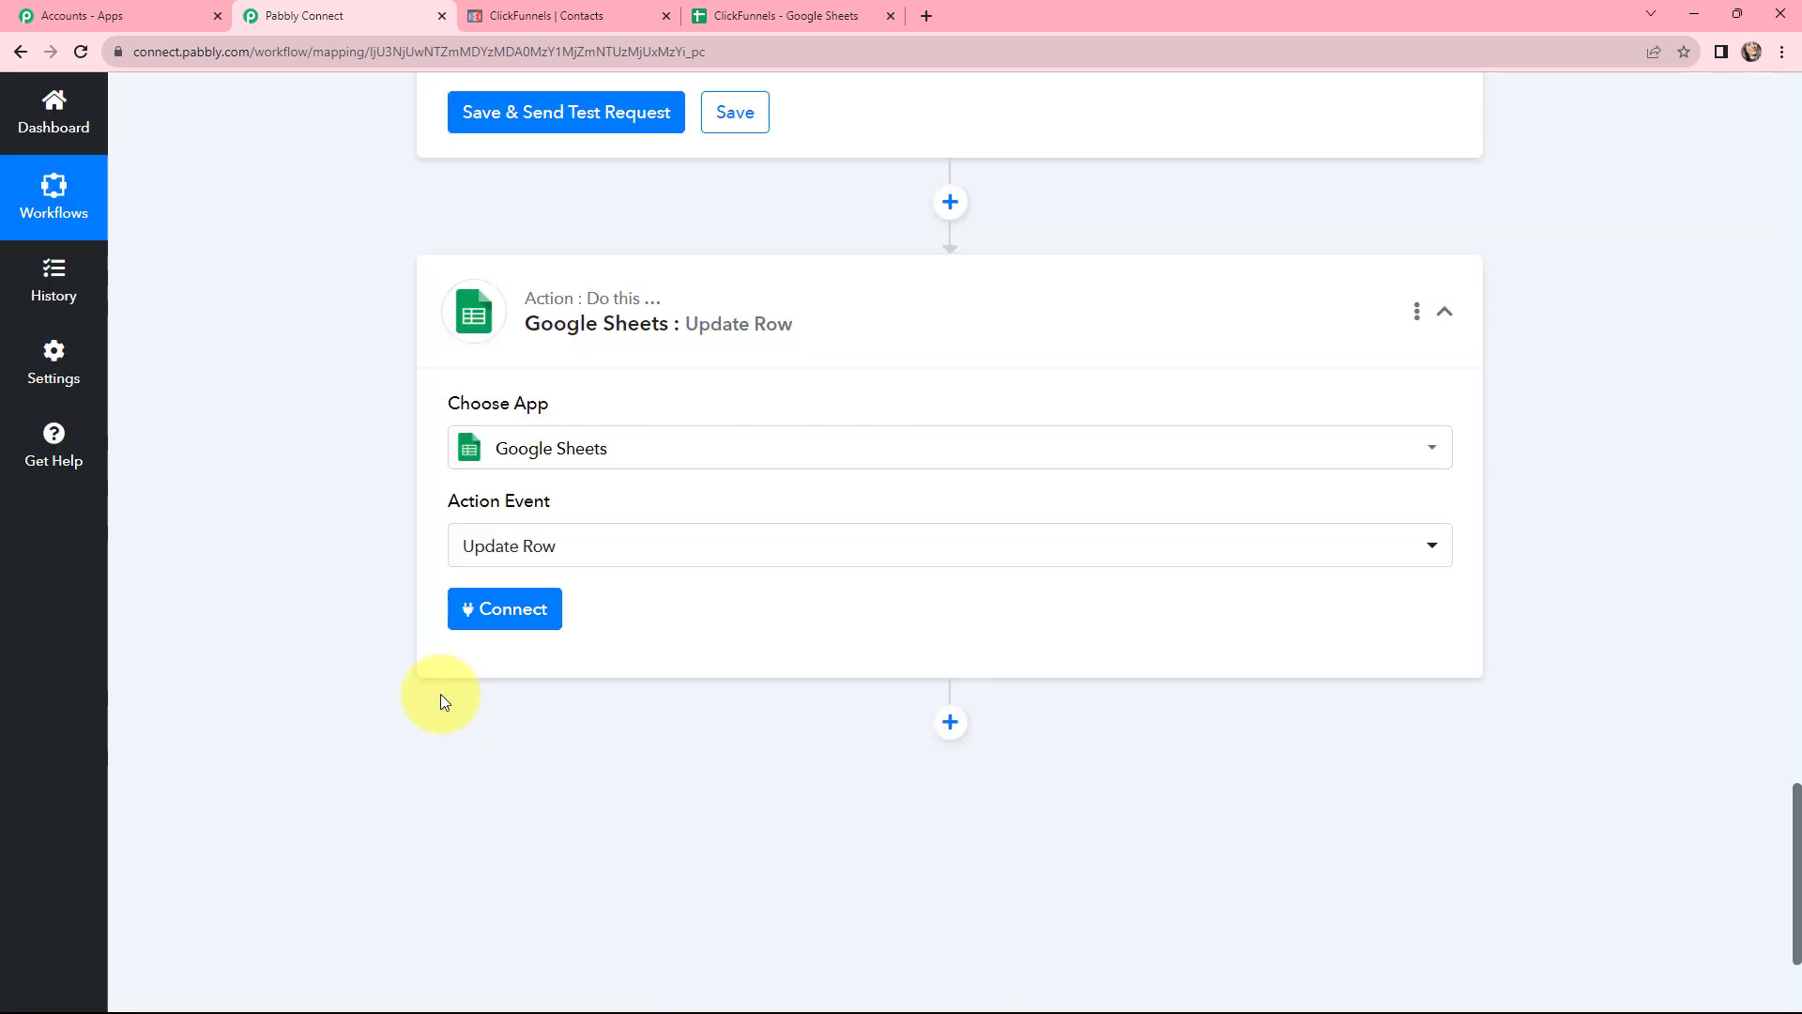
Connect the Update Row action through the existing connection Google Sheets #8 and select the ClickFunnels spreadsheet with Sheet1.
click(487, 616)
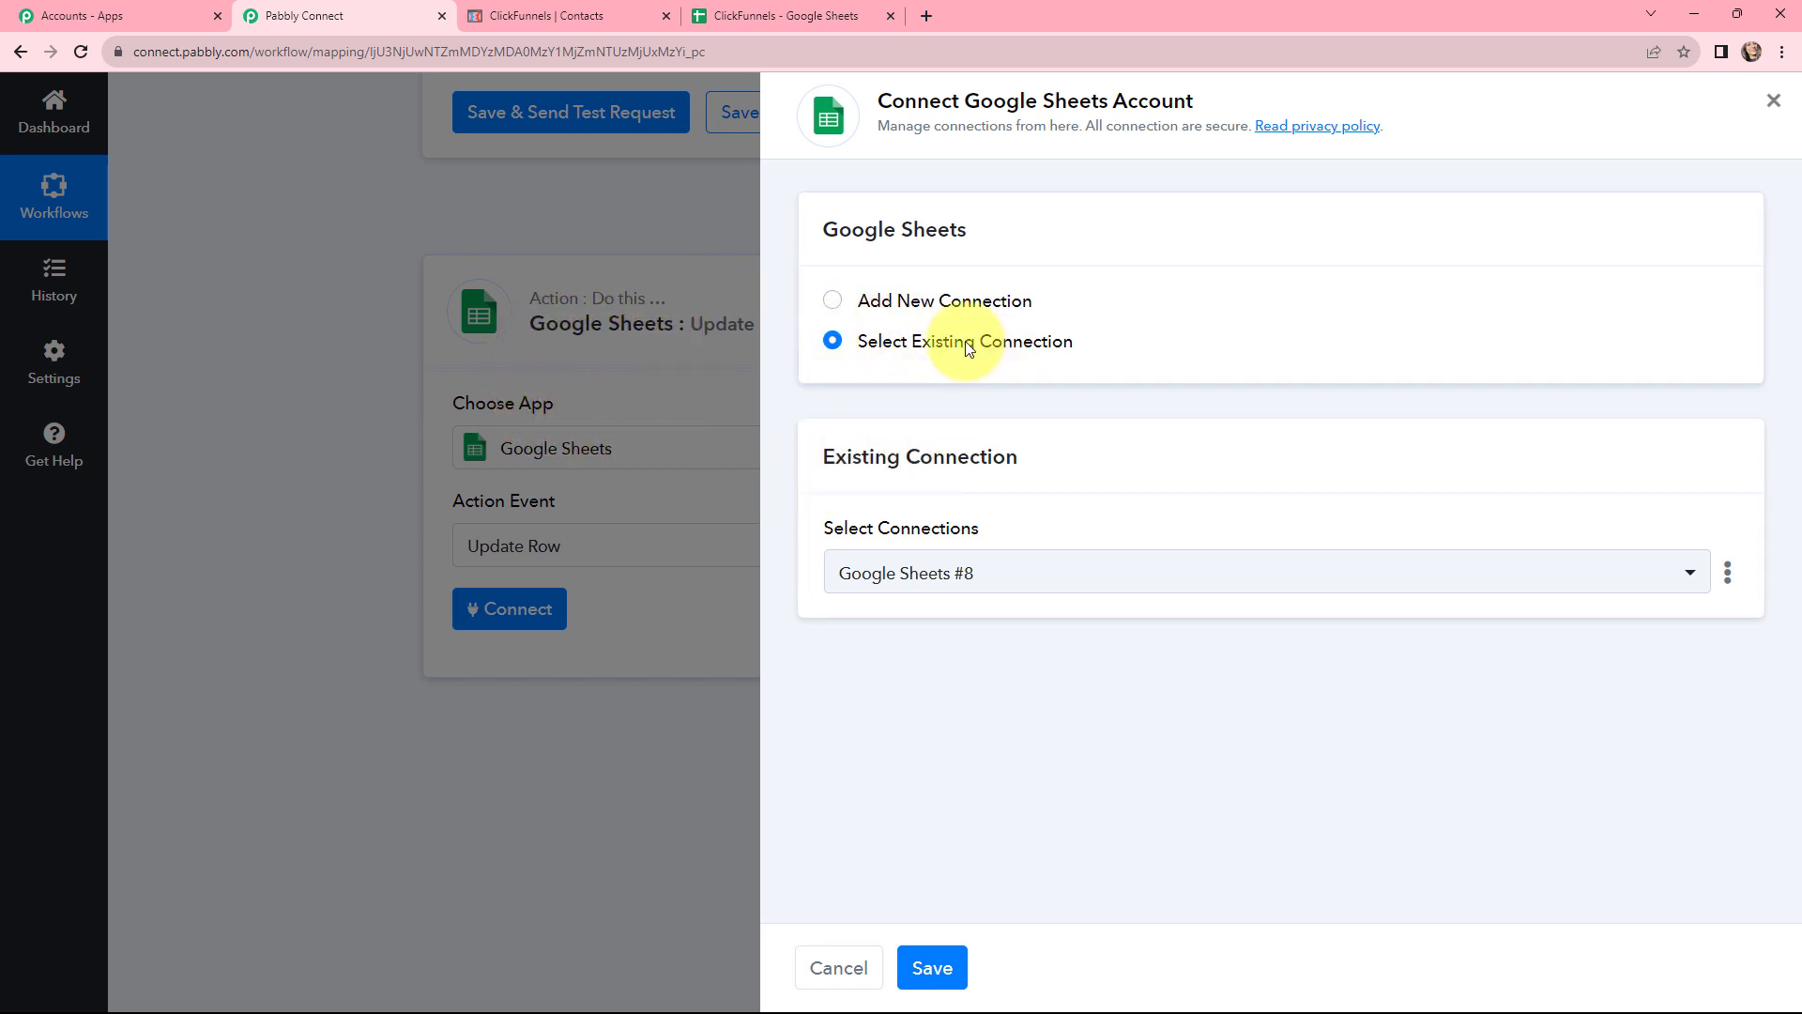
click(943, 978)
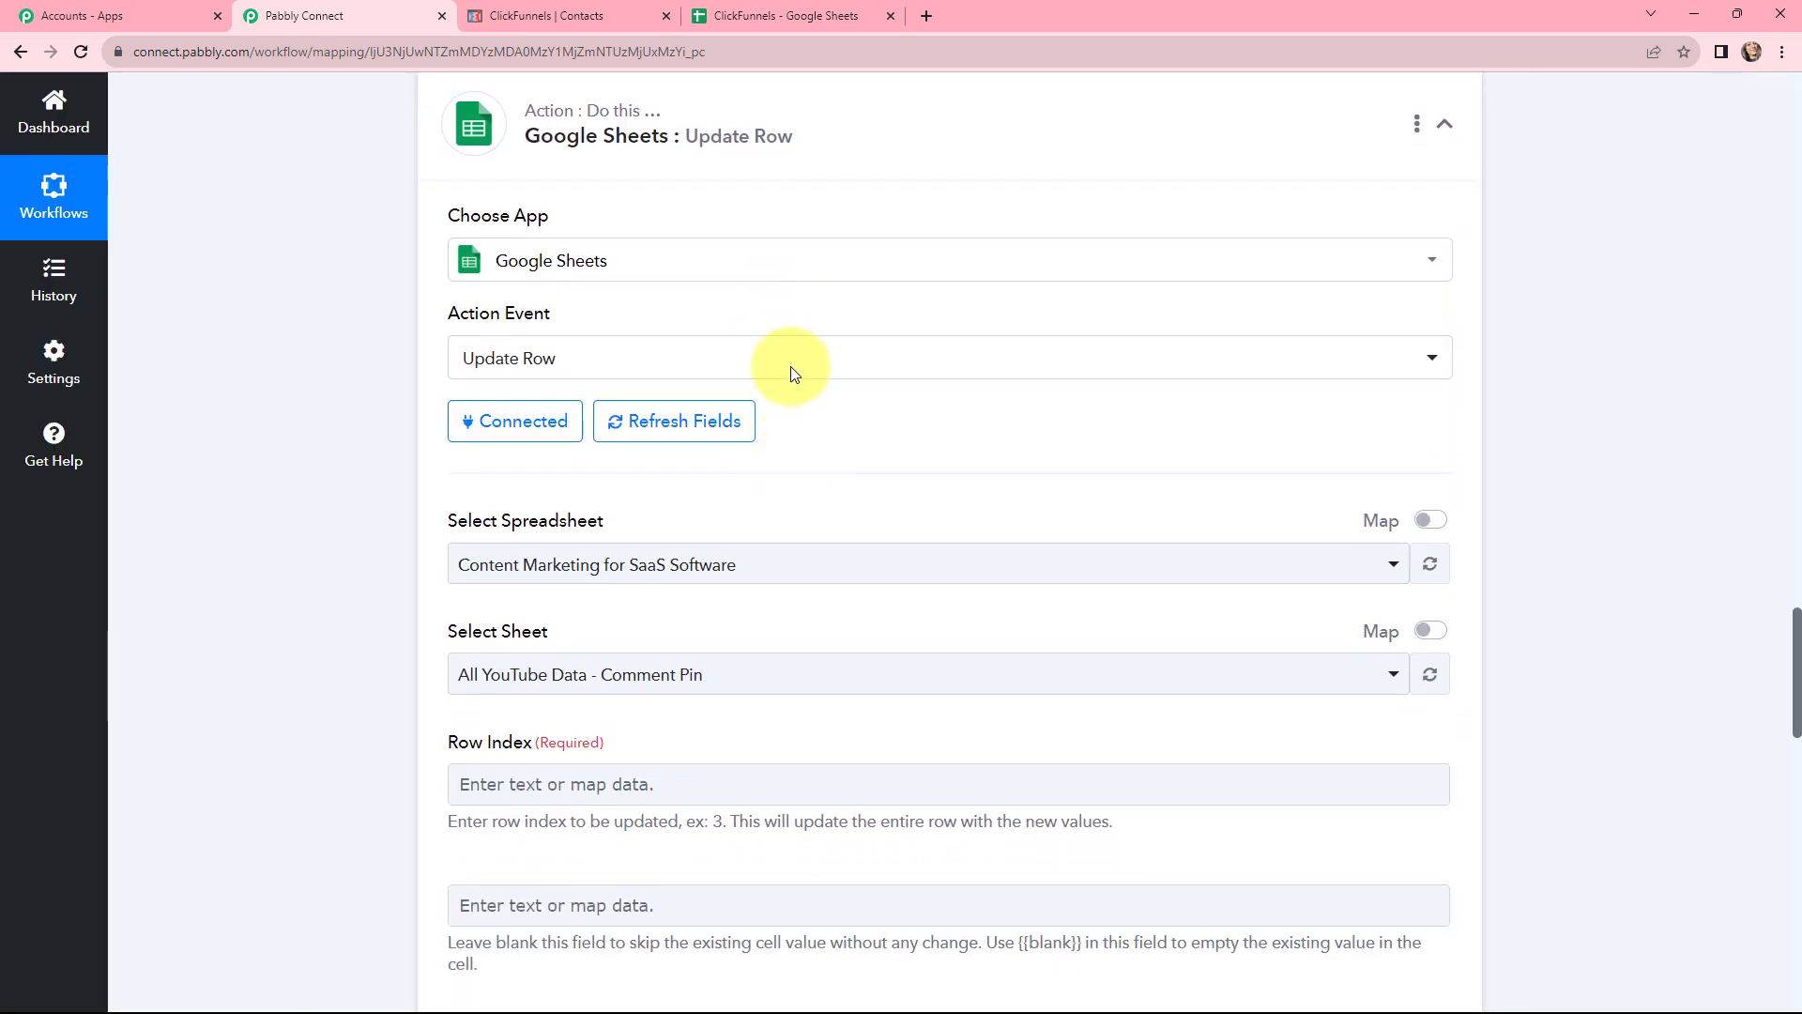
scroll(845, 422, down, 1)
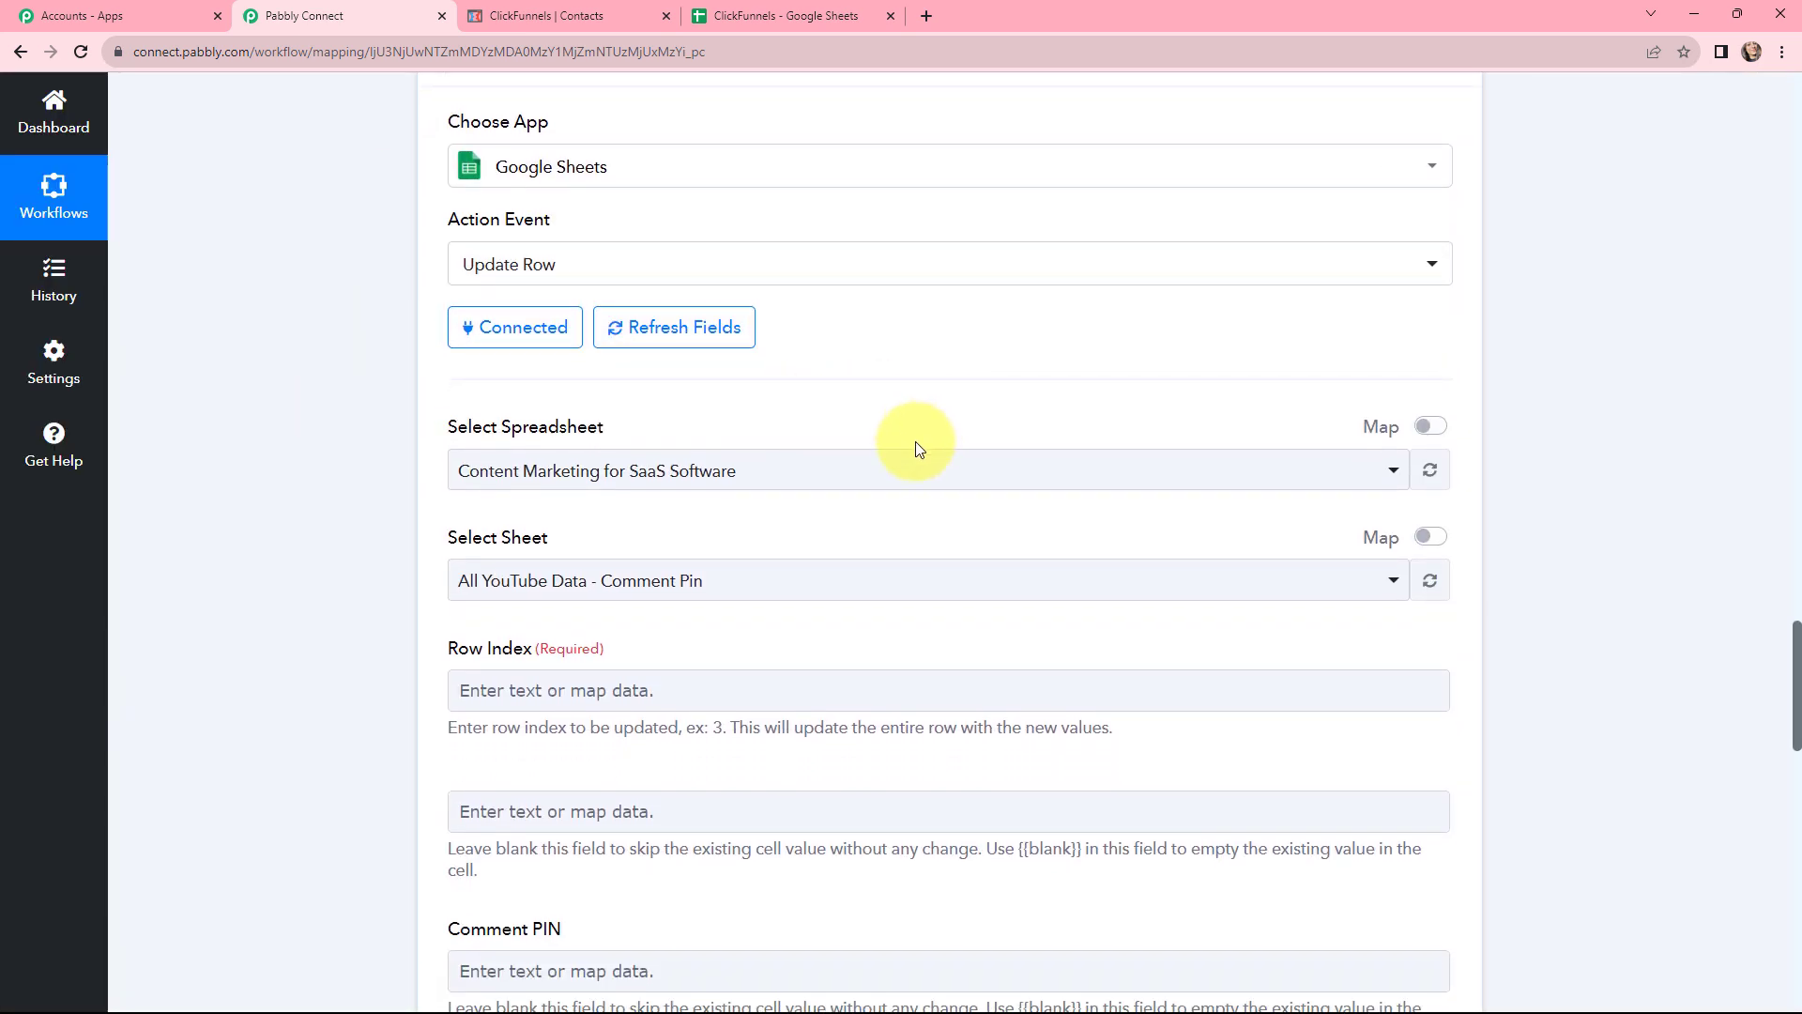
click(753, 472)
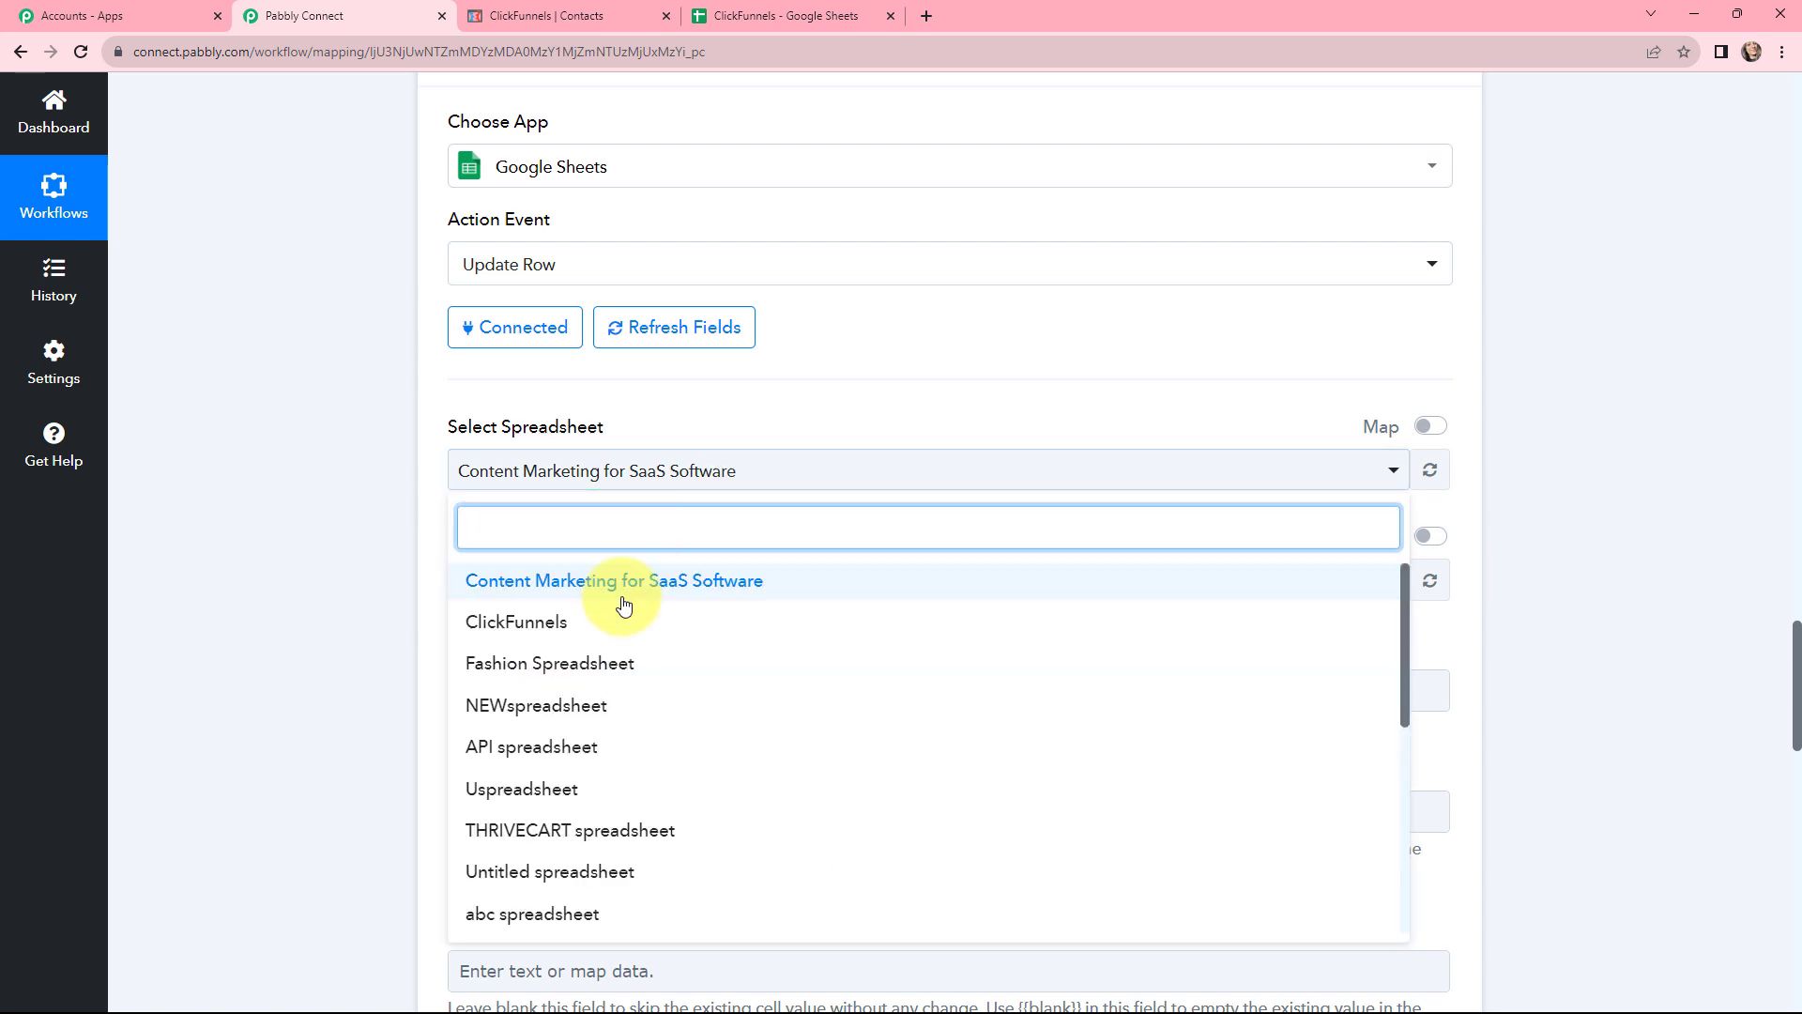
click(561, 633)
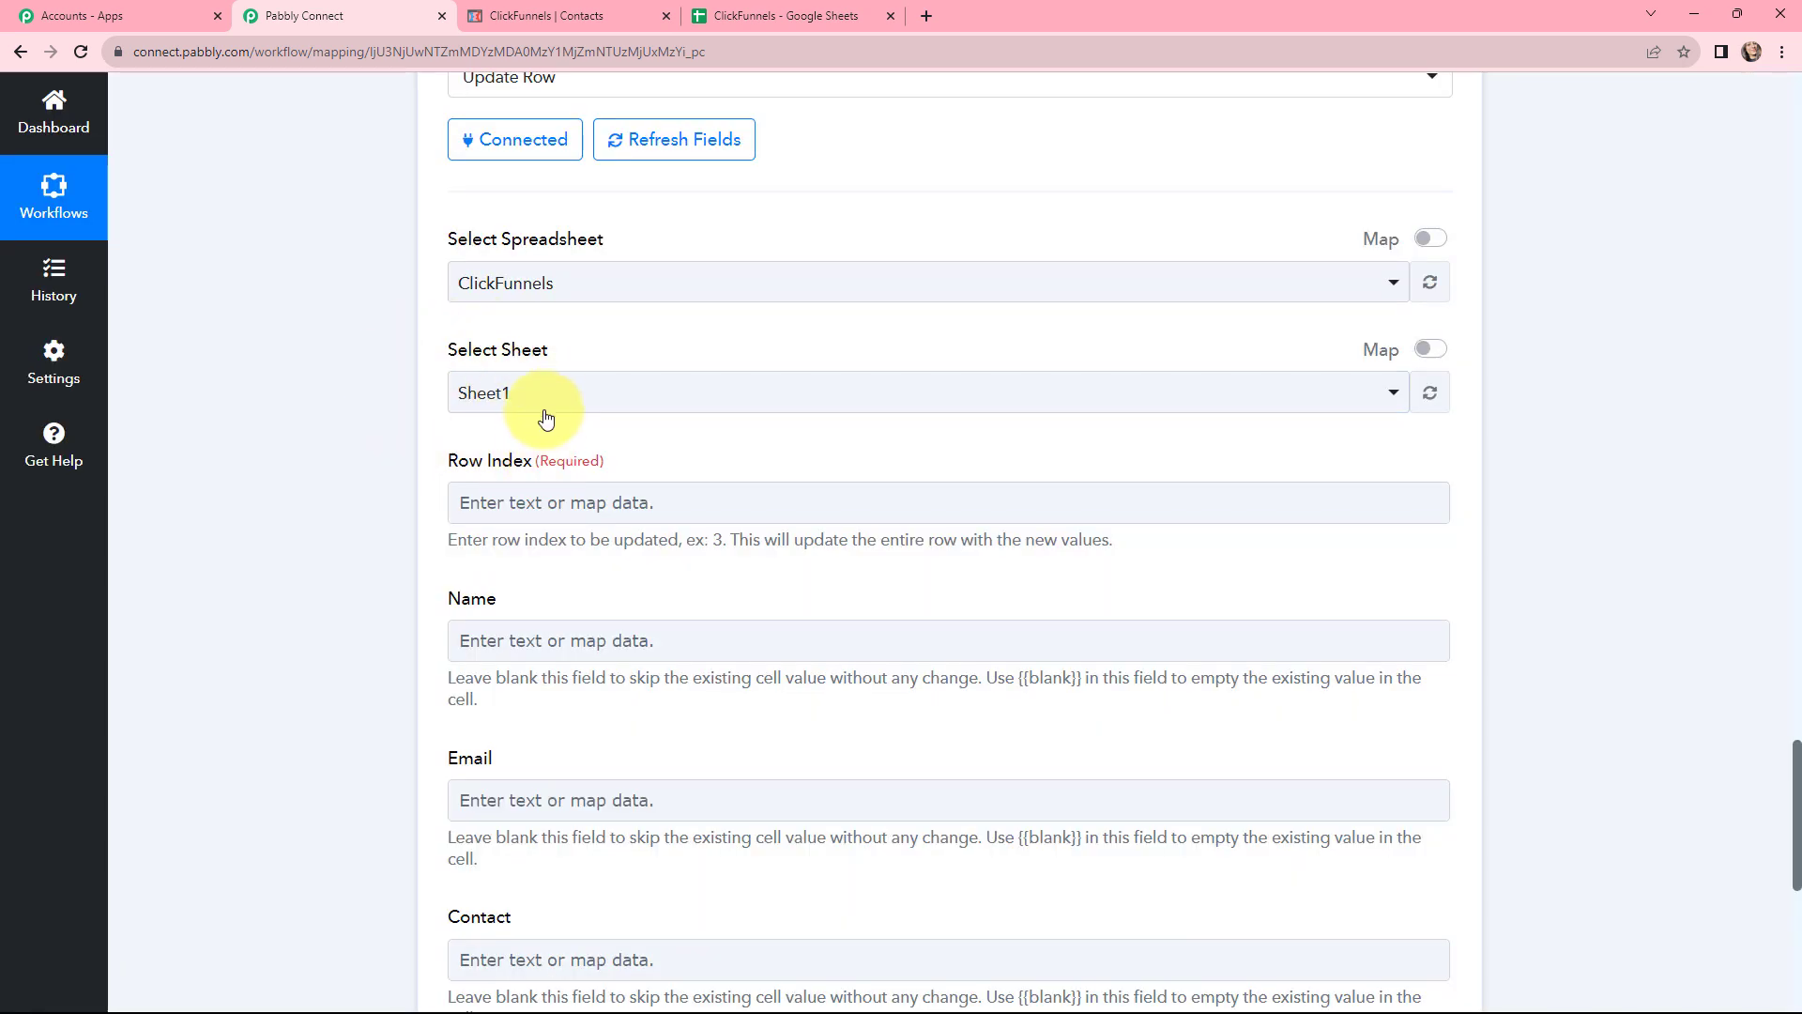
Map the Update Row action's row index to Response Result 0 RowIndex from the Lookup Spreadsheet Rows step.
scroll(692, 414, down, 1)
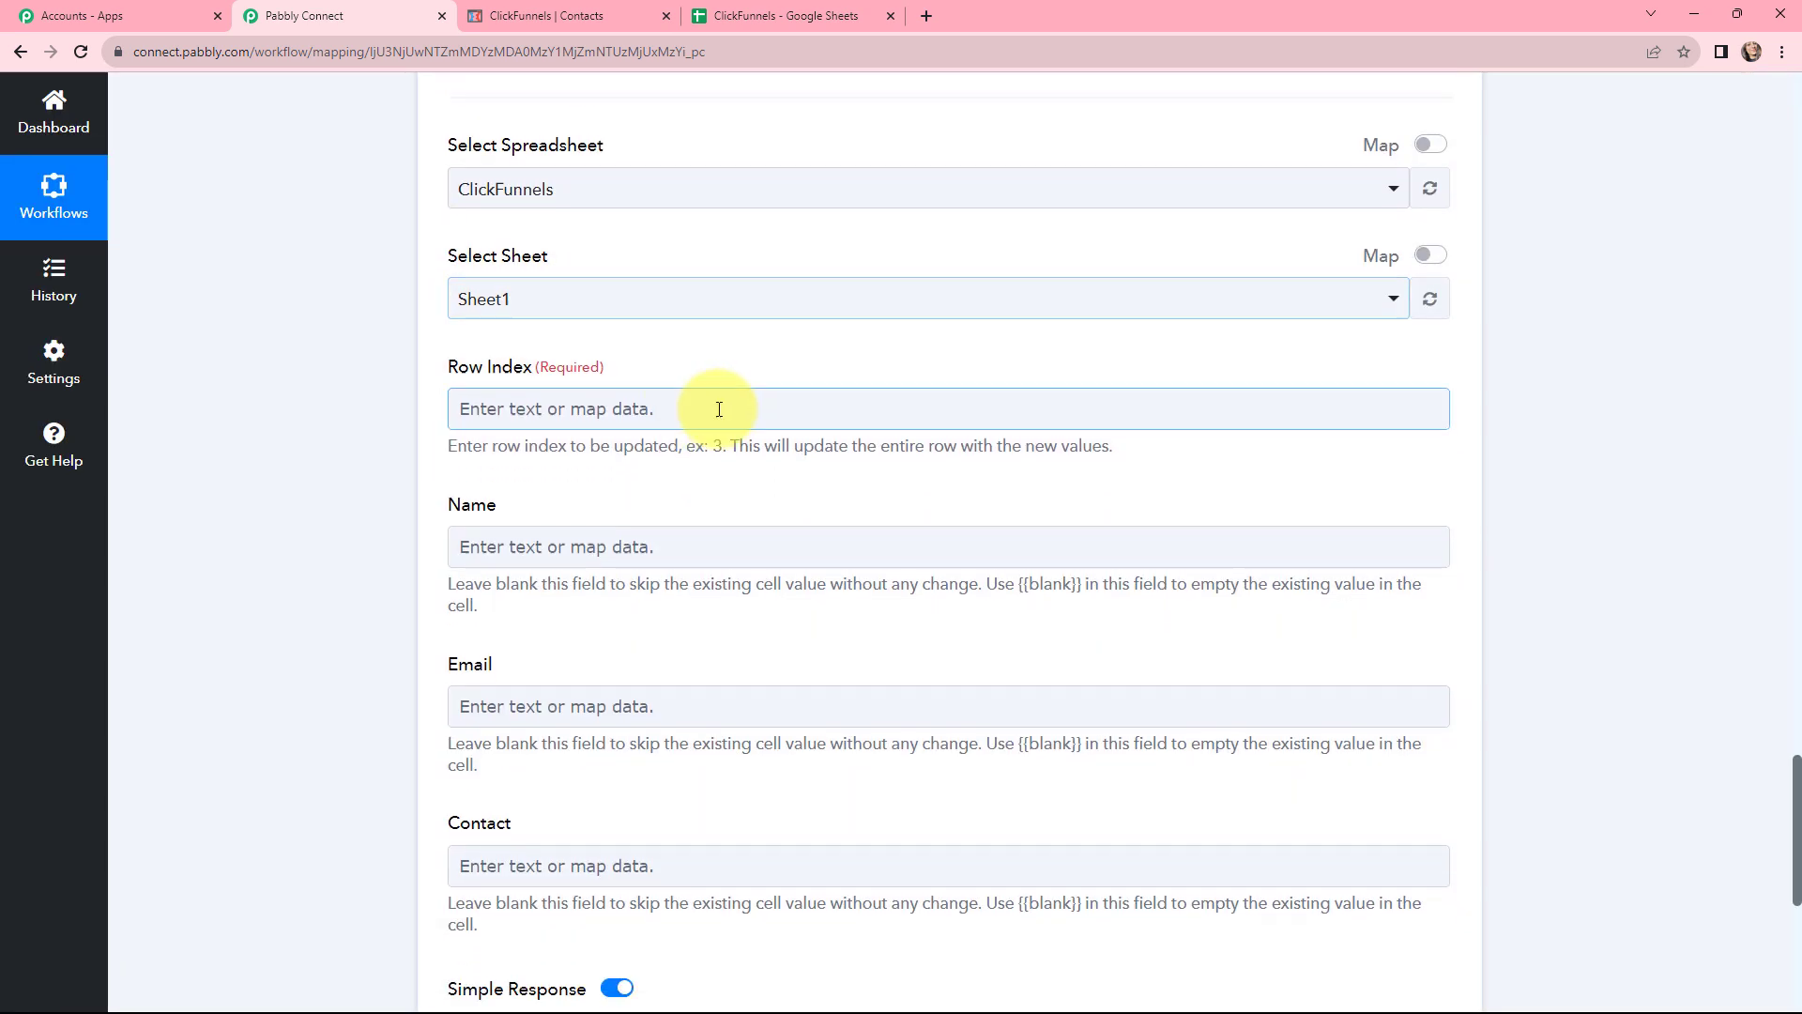
click(719, 410)
click(547, 376)
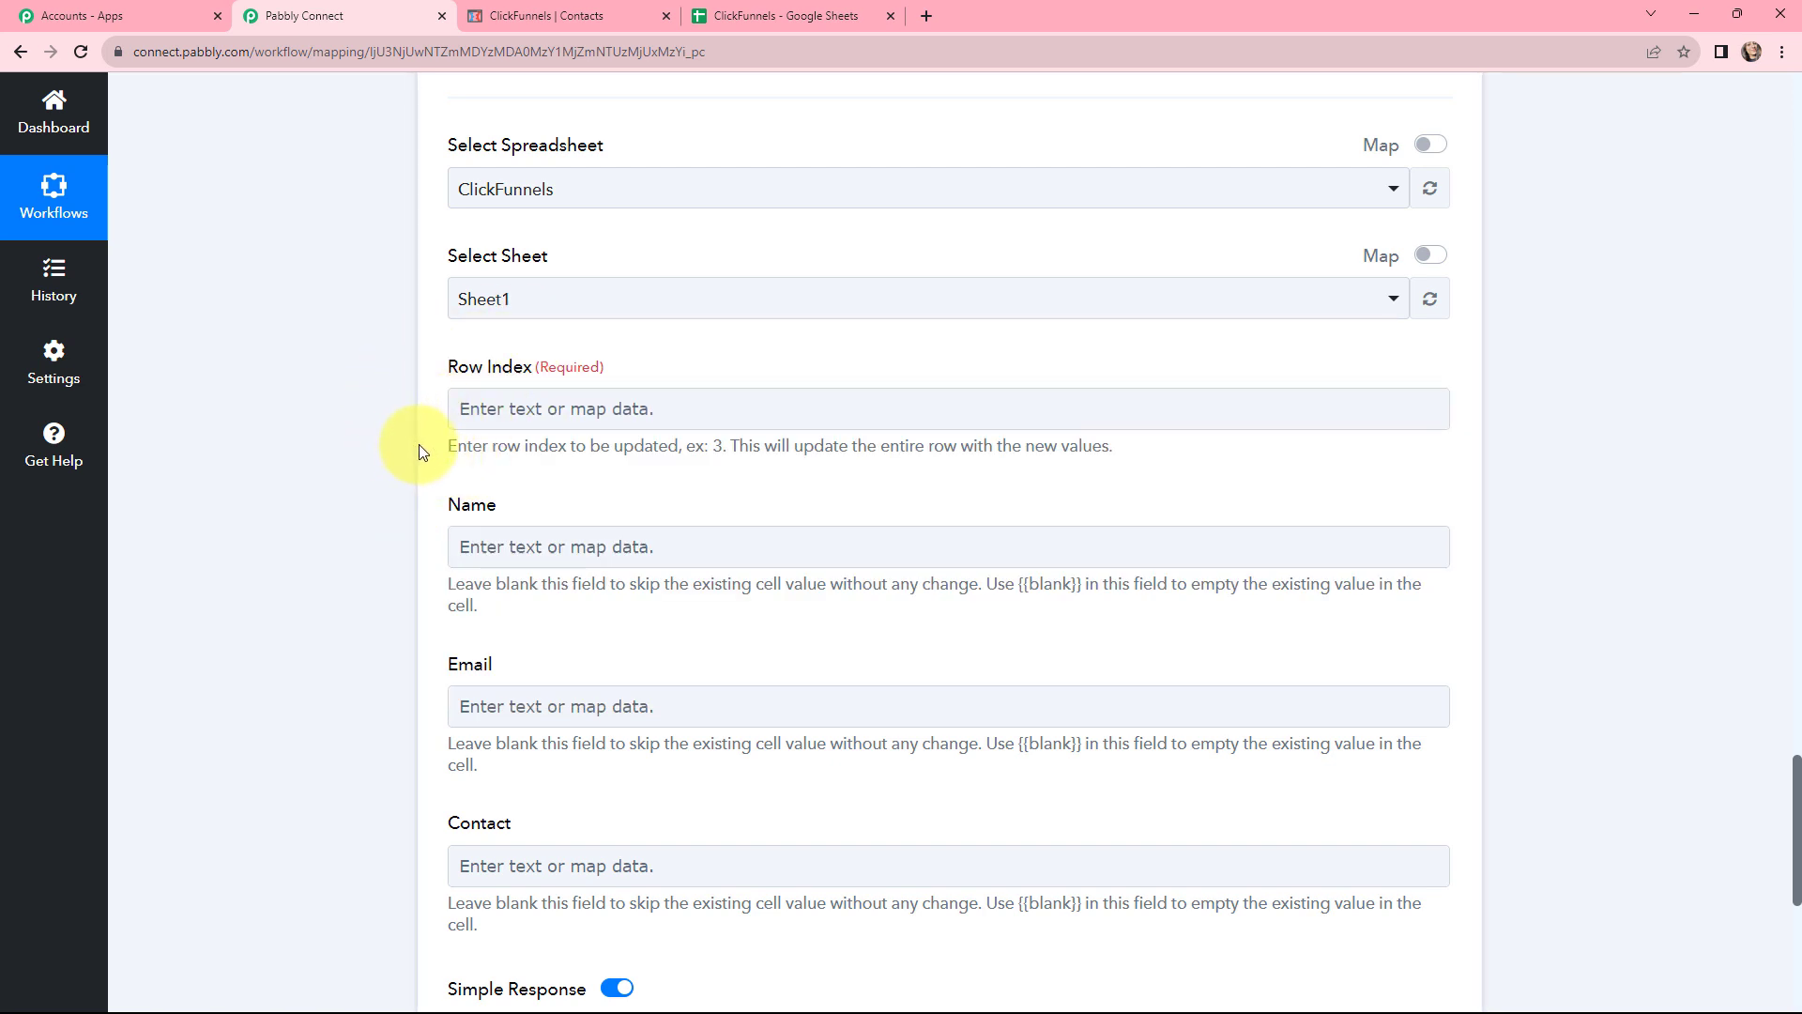
click(633, 413)
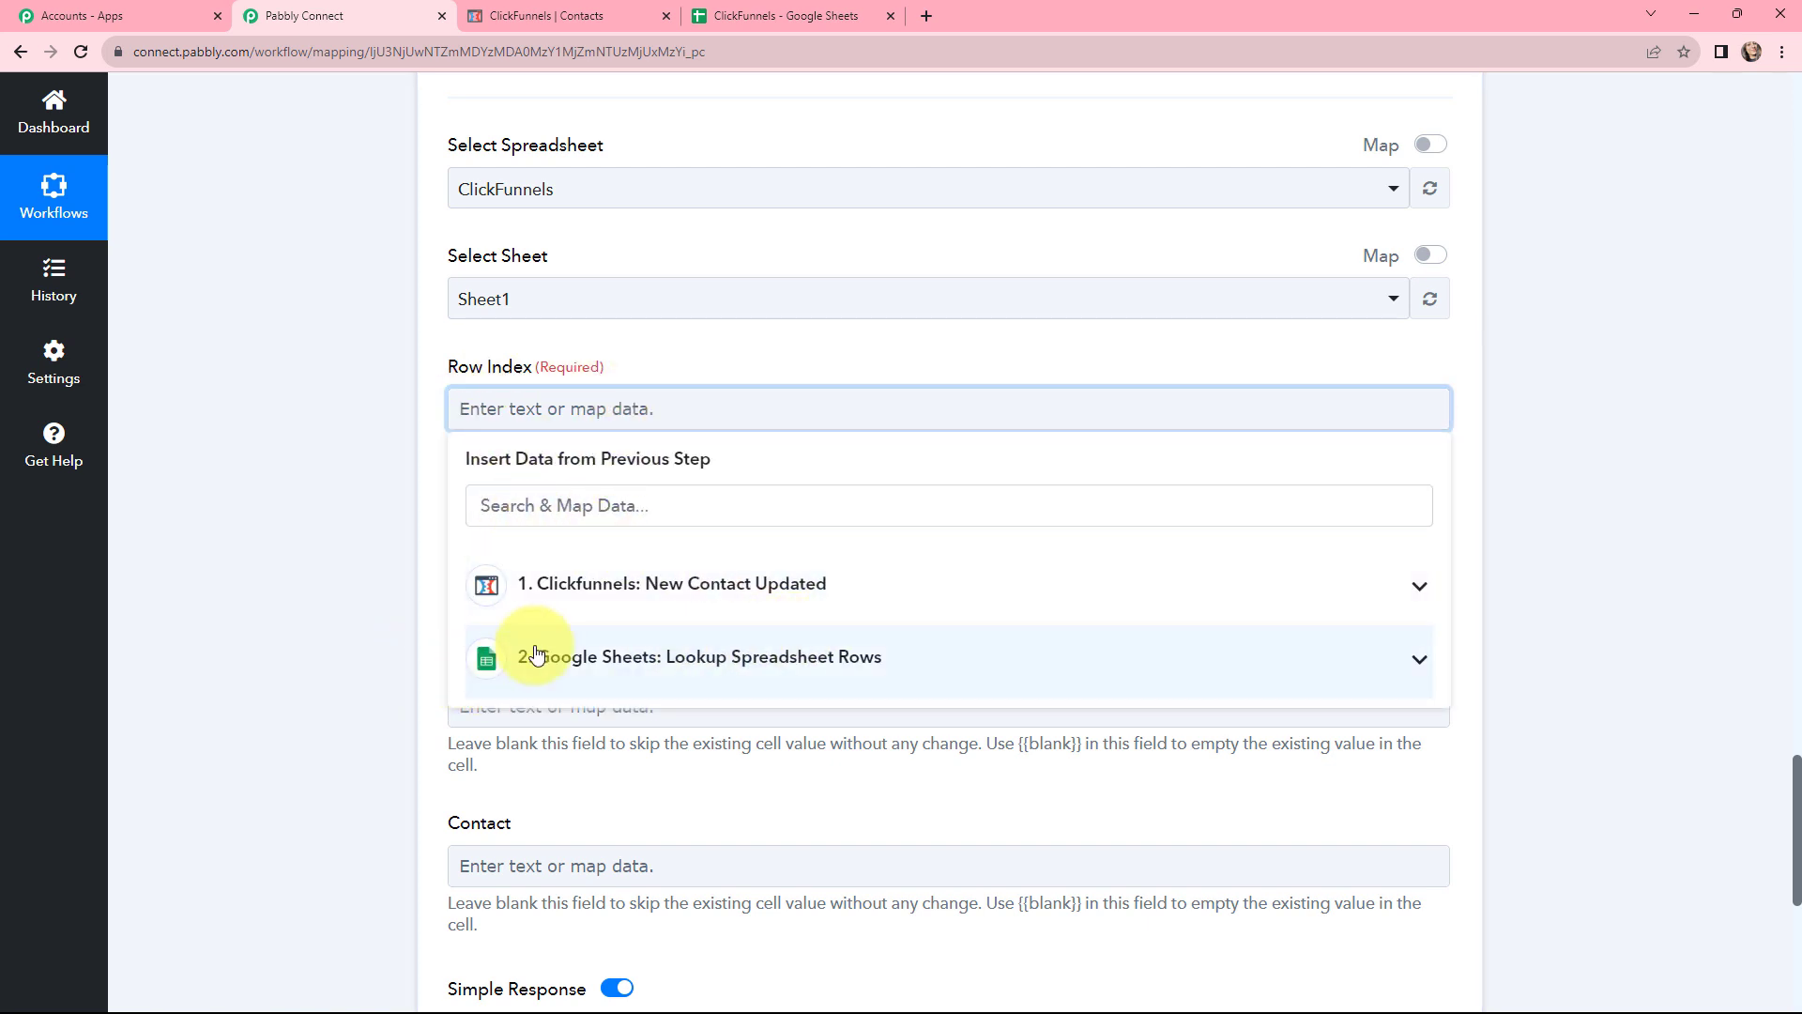
click(637, 656)
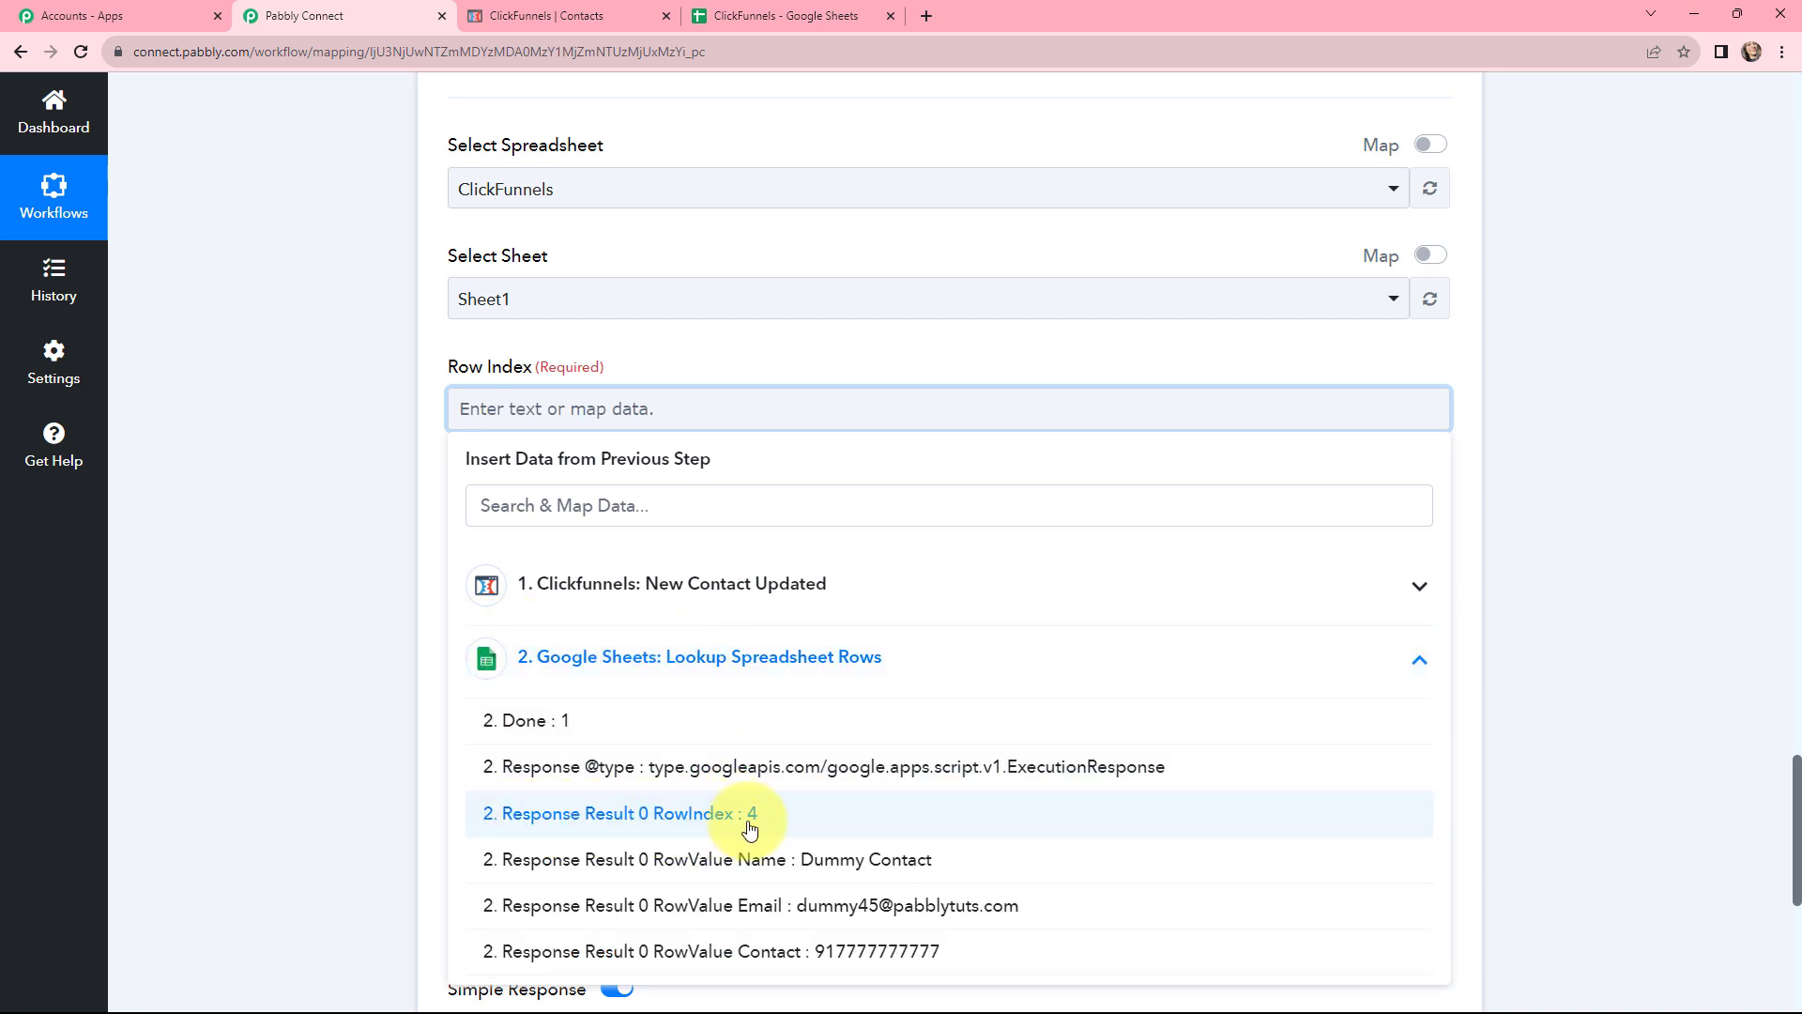
click(784, 823)
click(752, 362)
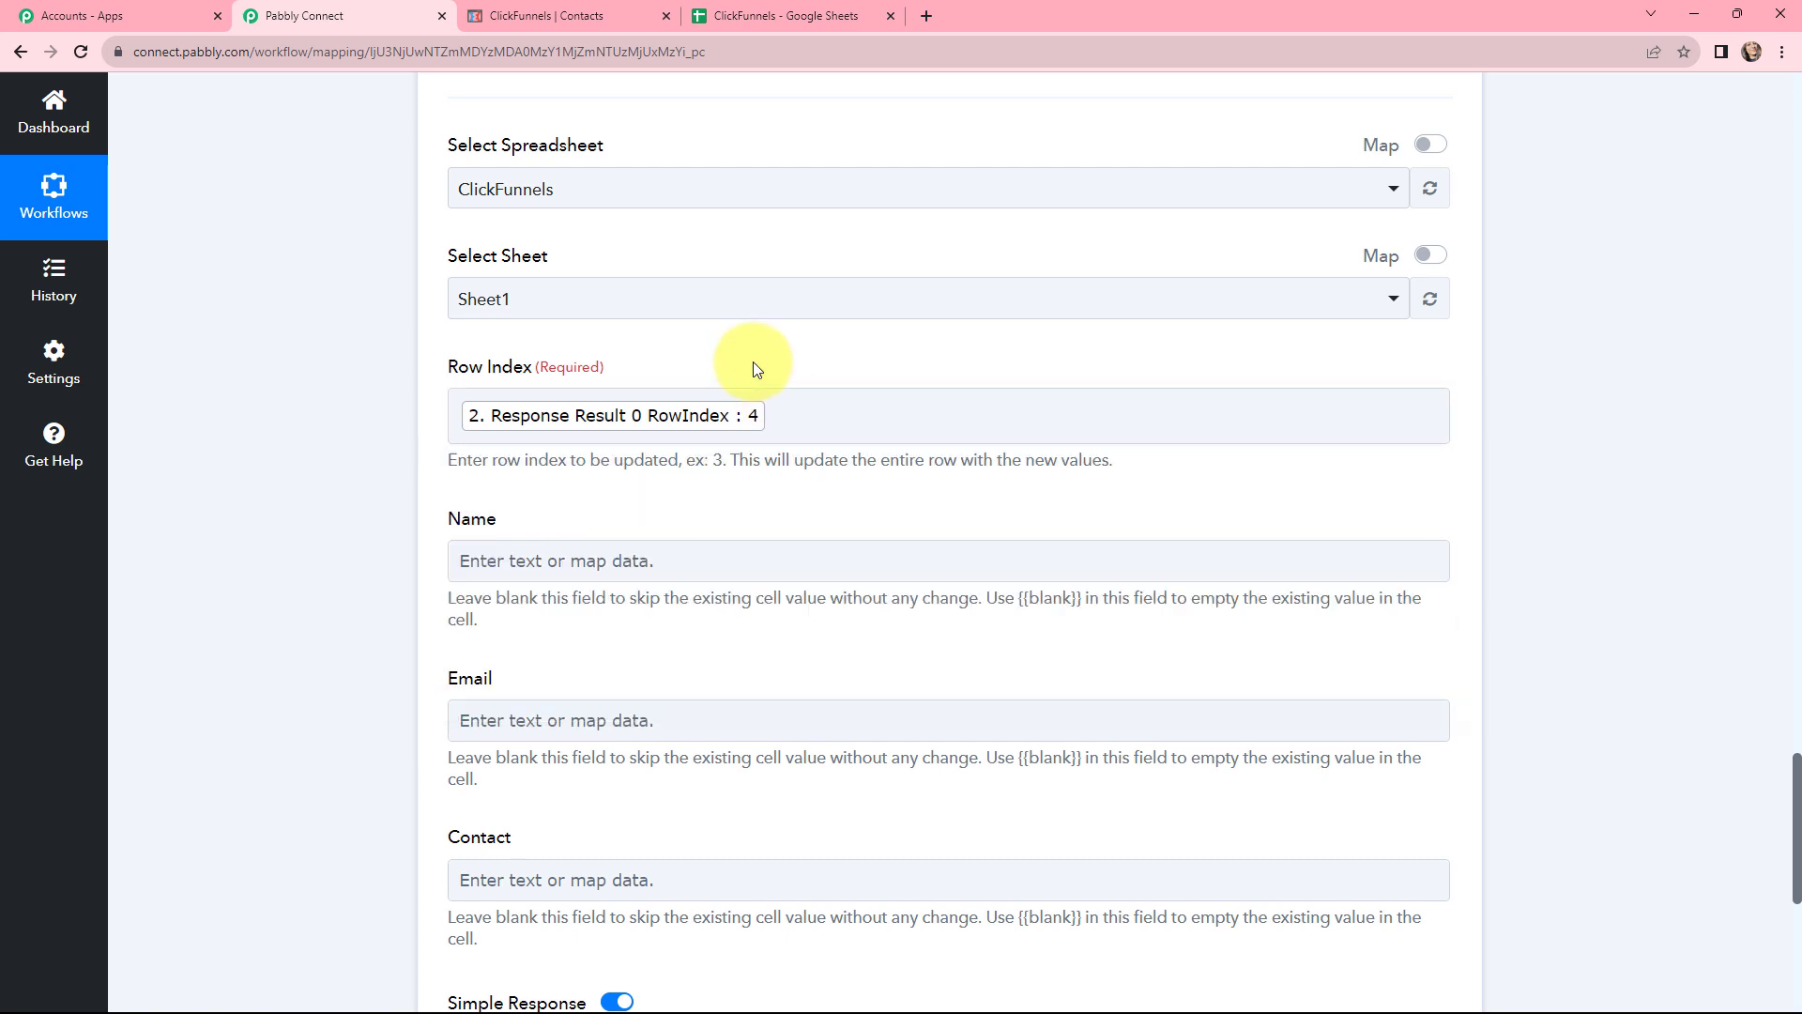
Map the Update Row action's Name field to Data Attributes First Name followed by Data Attributes Last Name from the ClickFunnels trigger.
scroll(753, 362, down, 1)
click(750, 457)
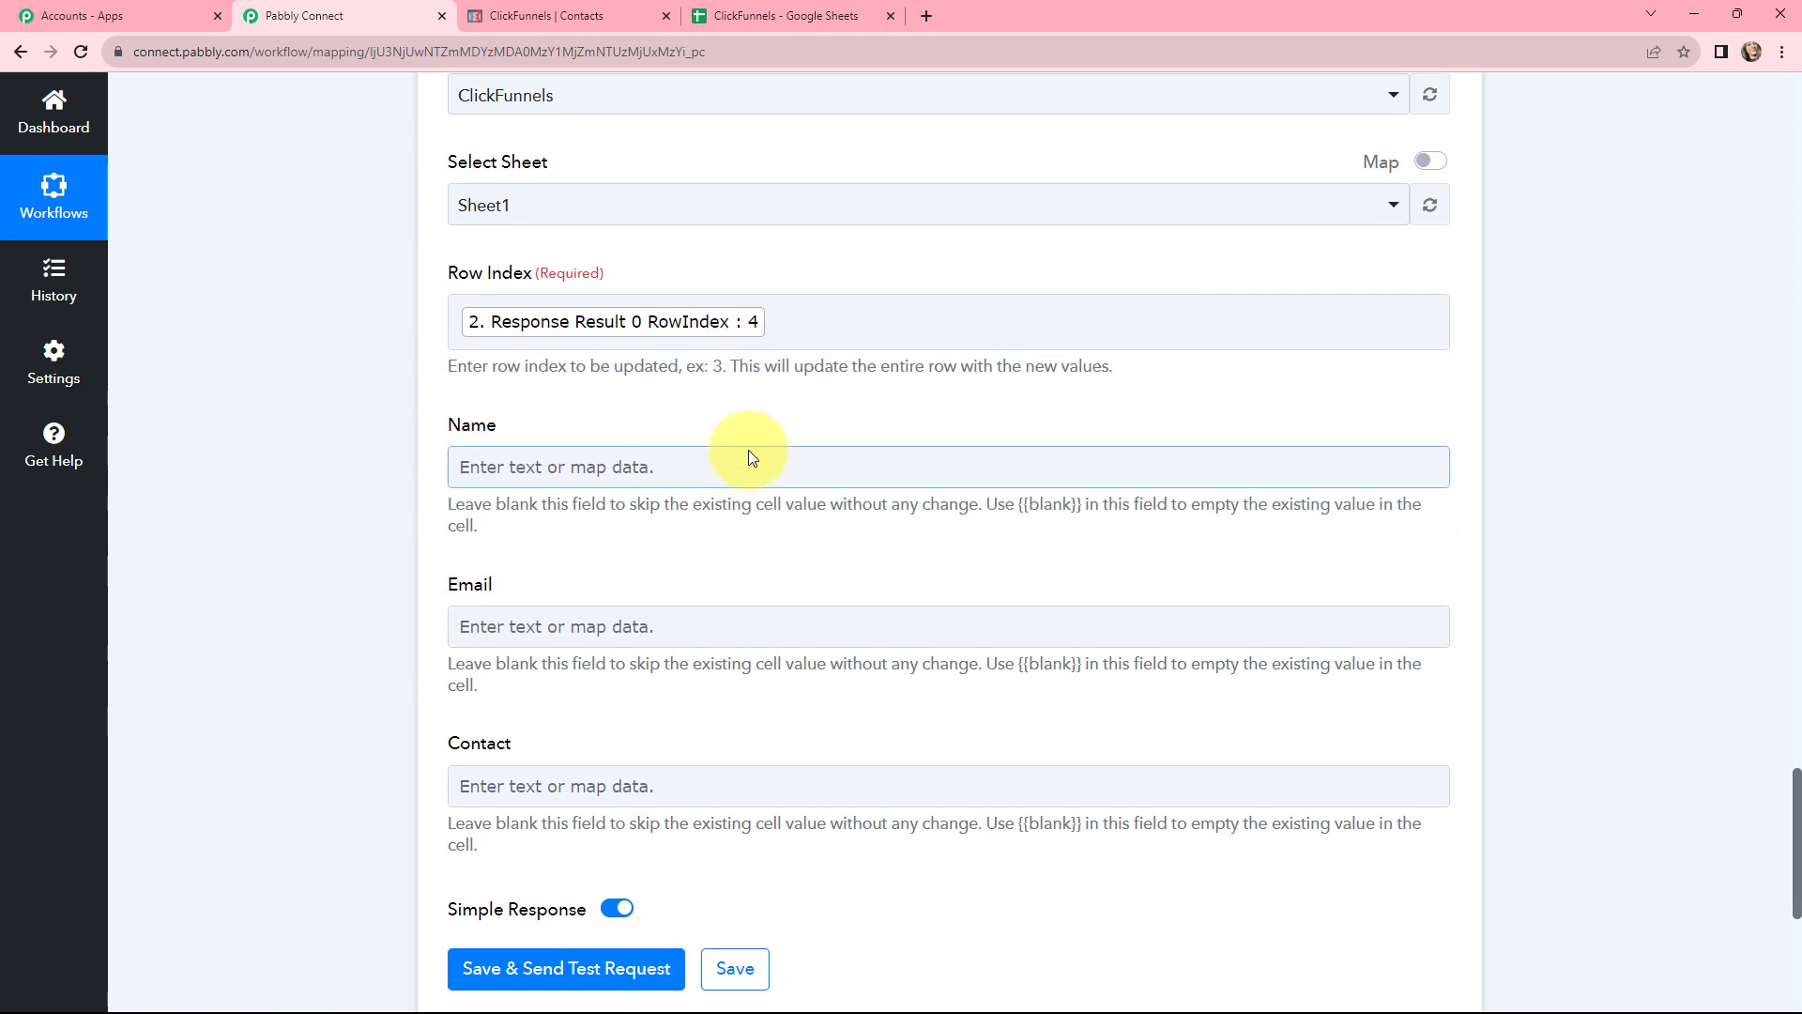
click(580, 468)
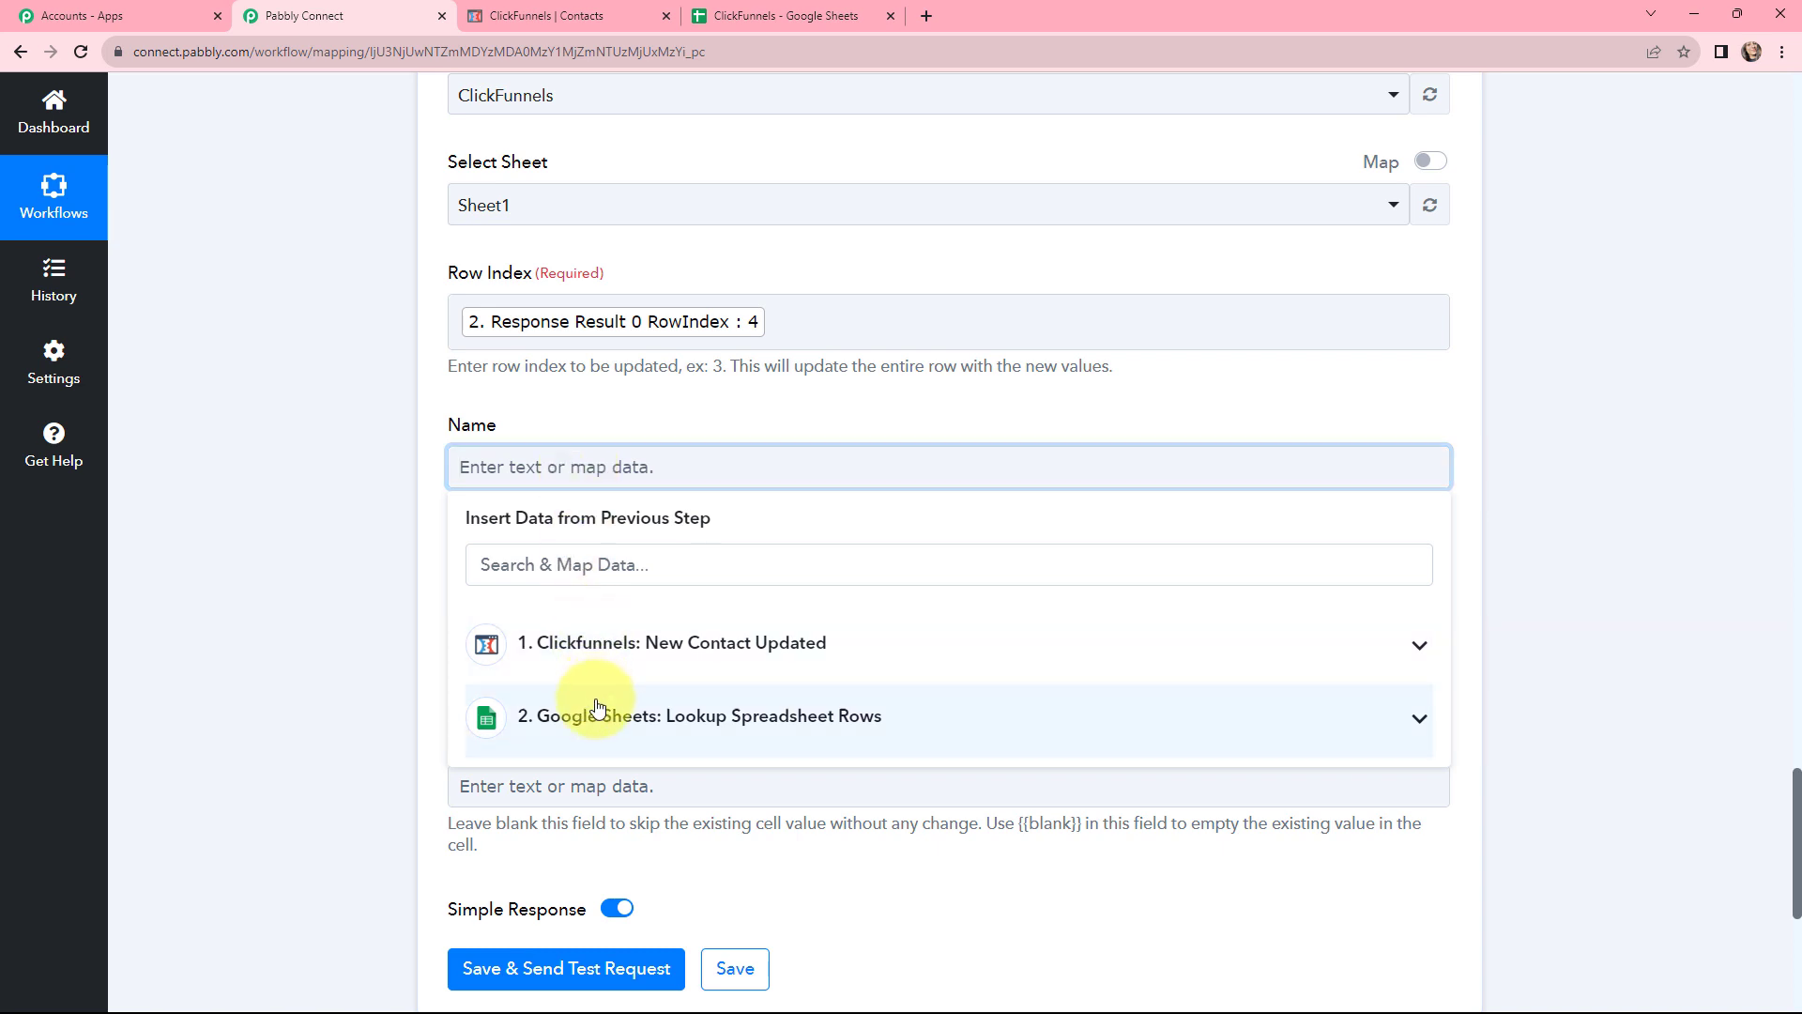
click(705, 656)
scroll(593, 774, down, 10)
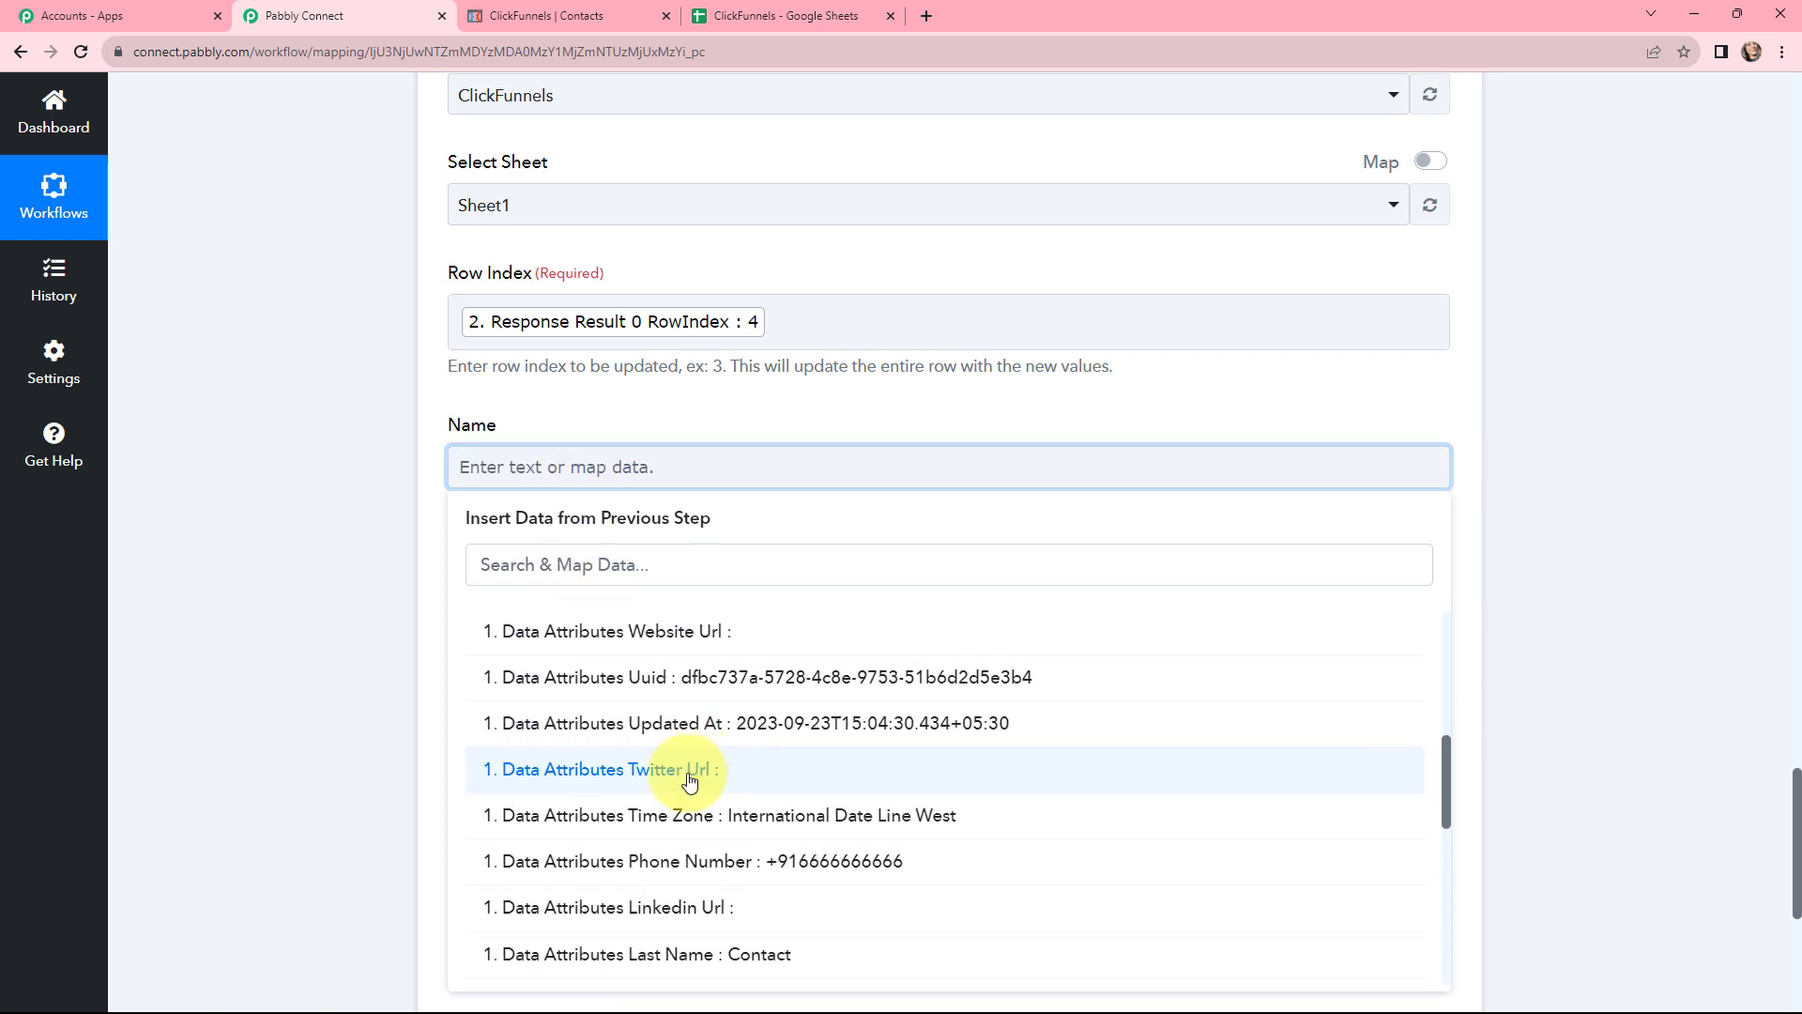
scroll(690, 781, down, 4)
click(796, 787)
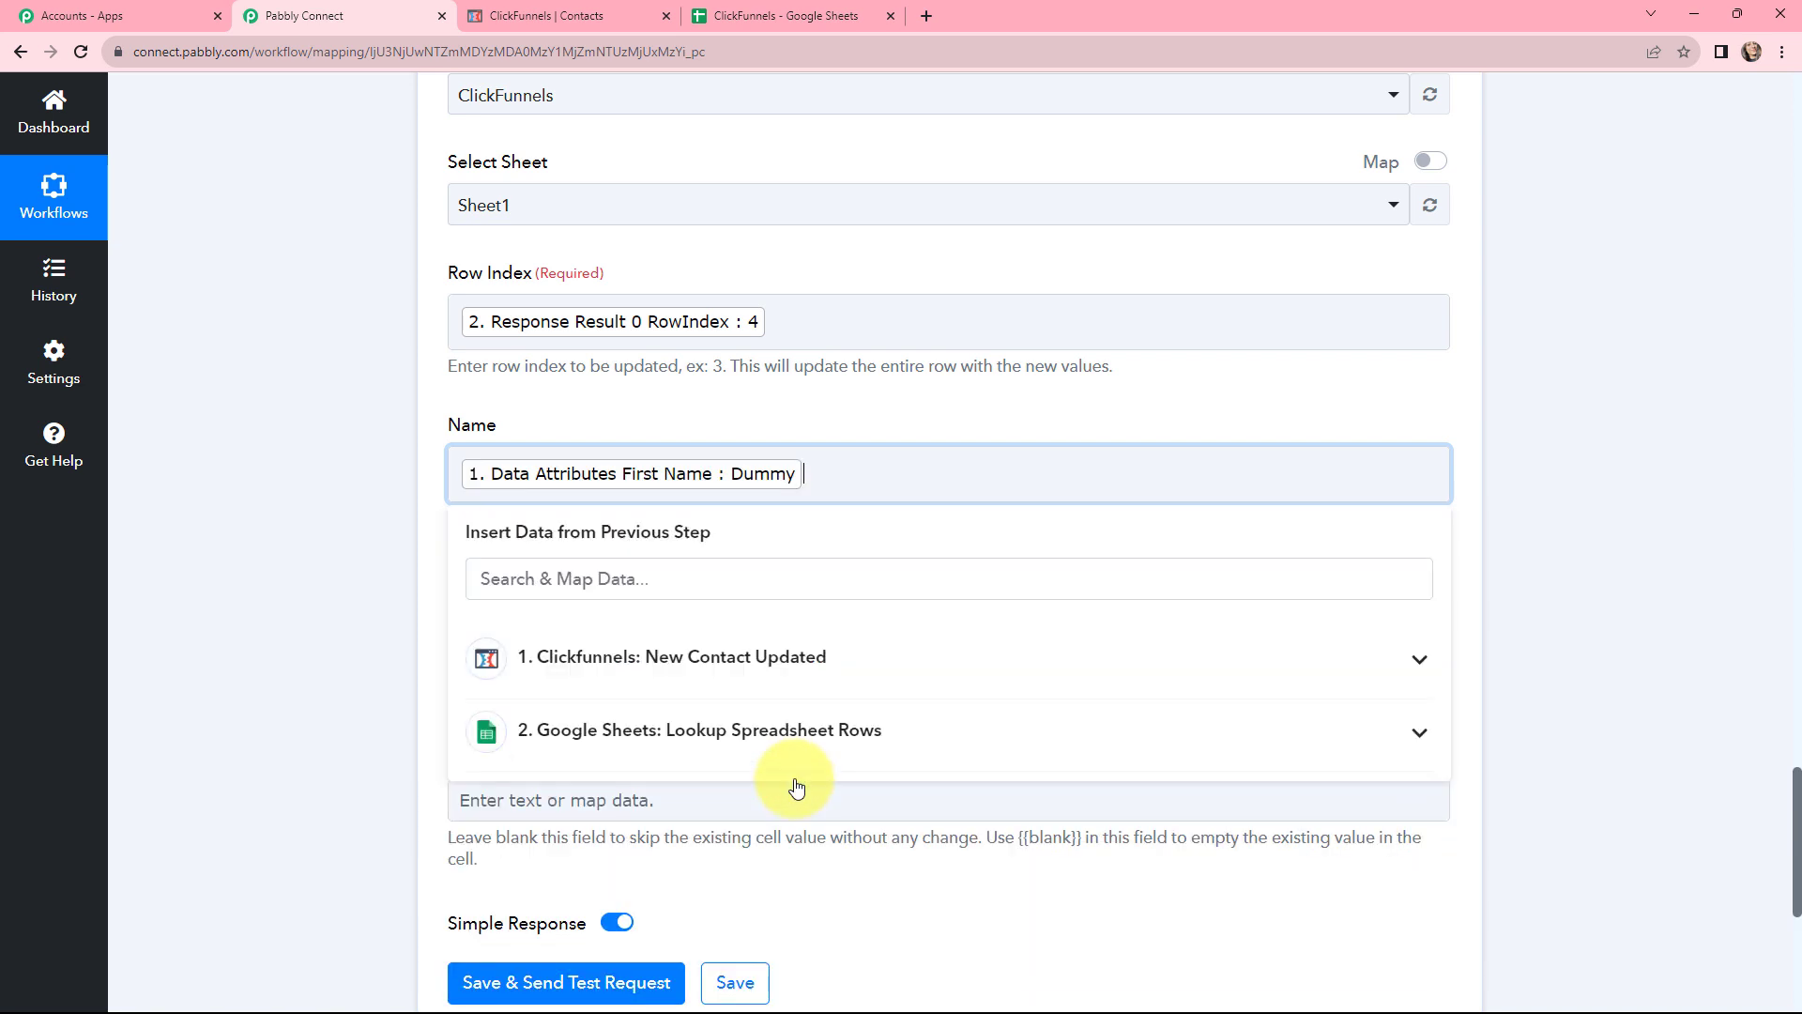
click(748, 658)
scroll(757, 787, down, 10)
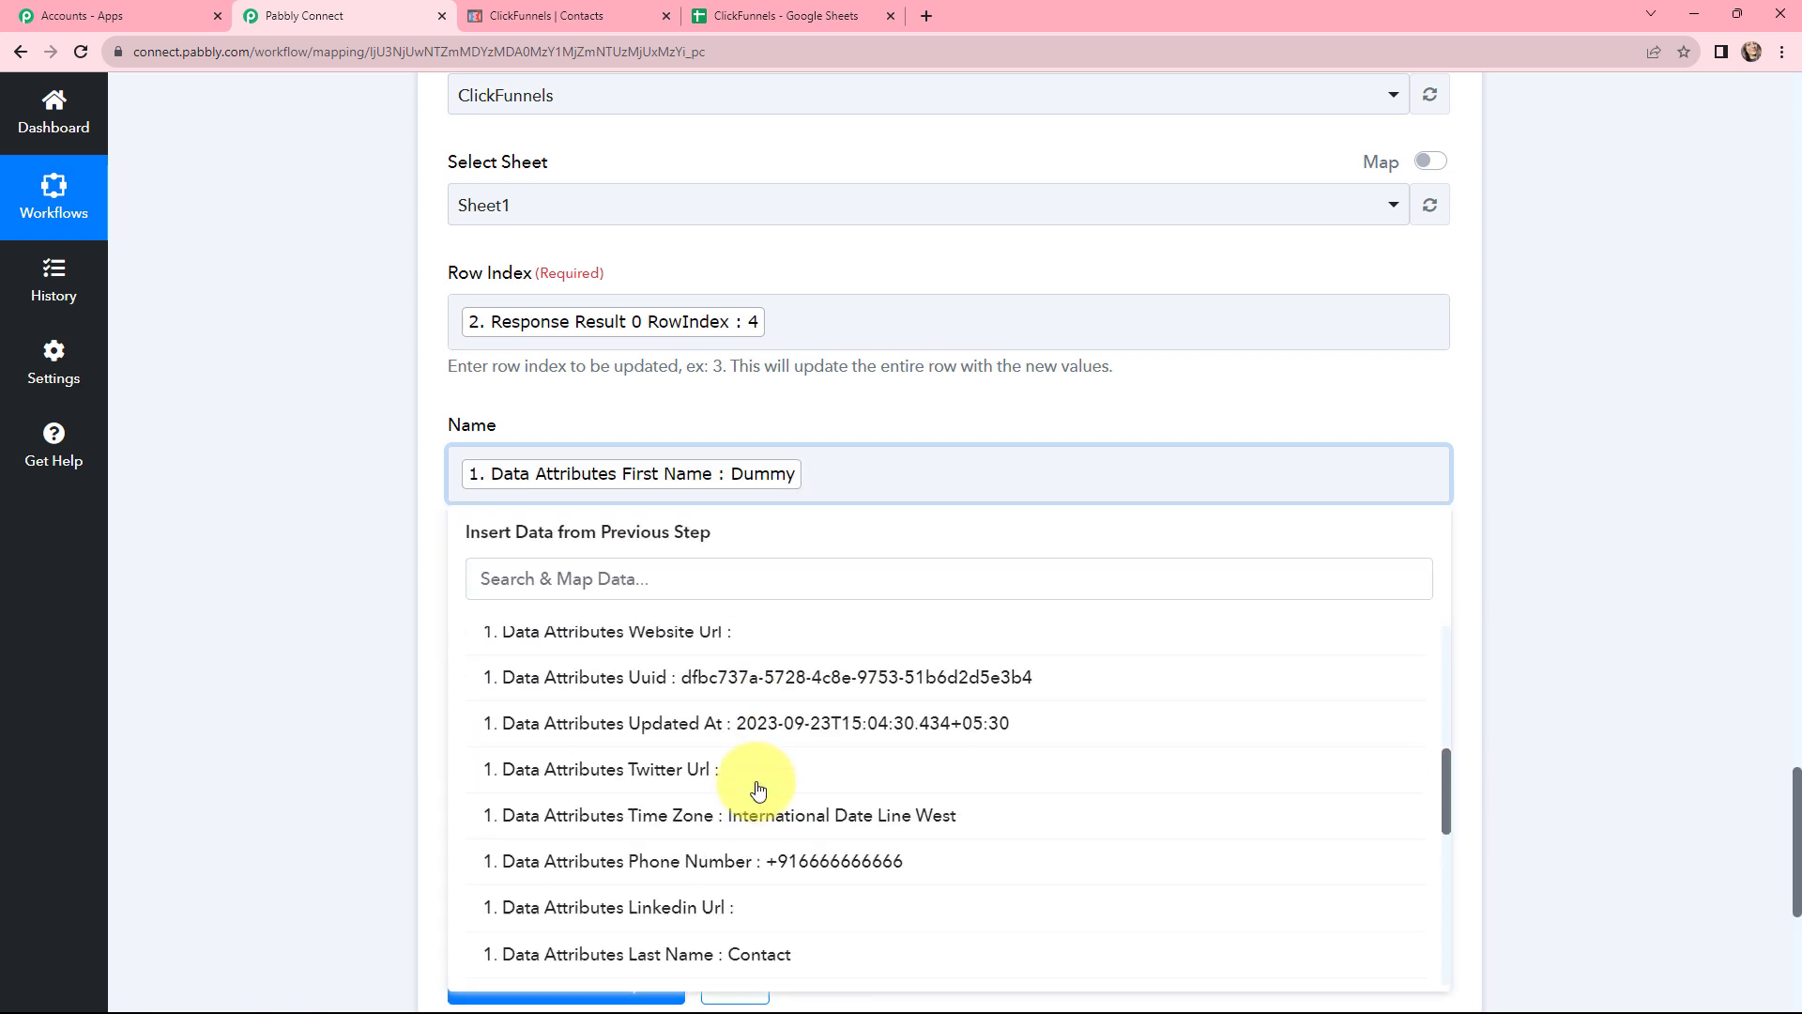
click(762, 896)
click(735, 409)
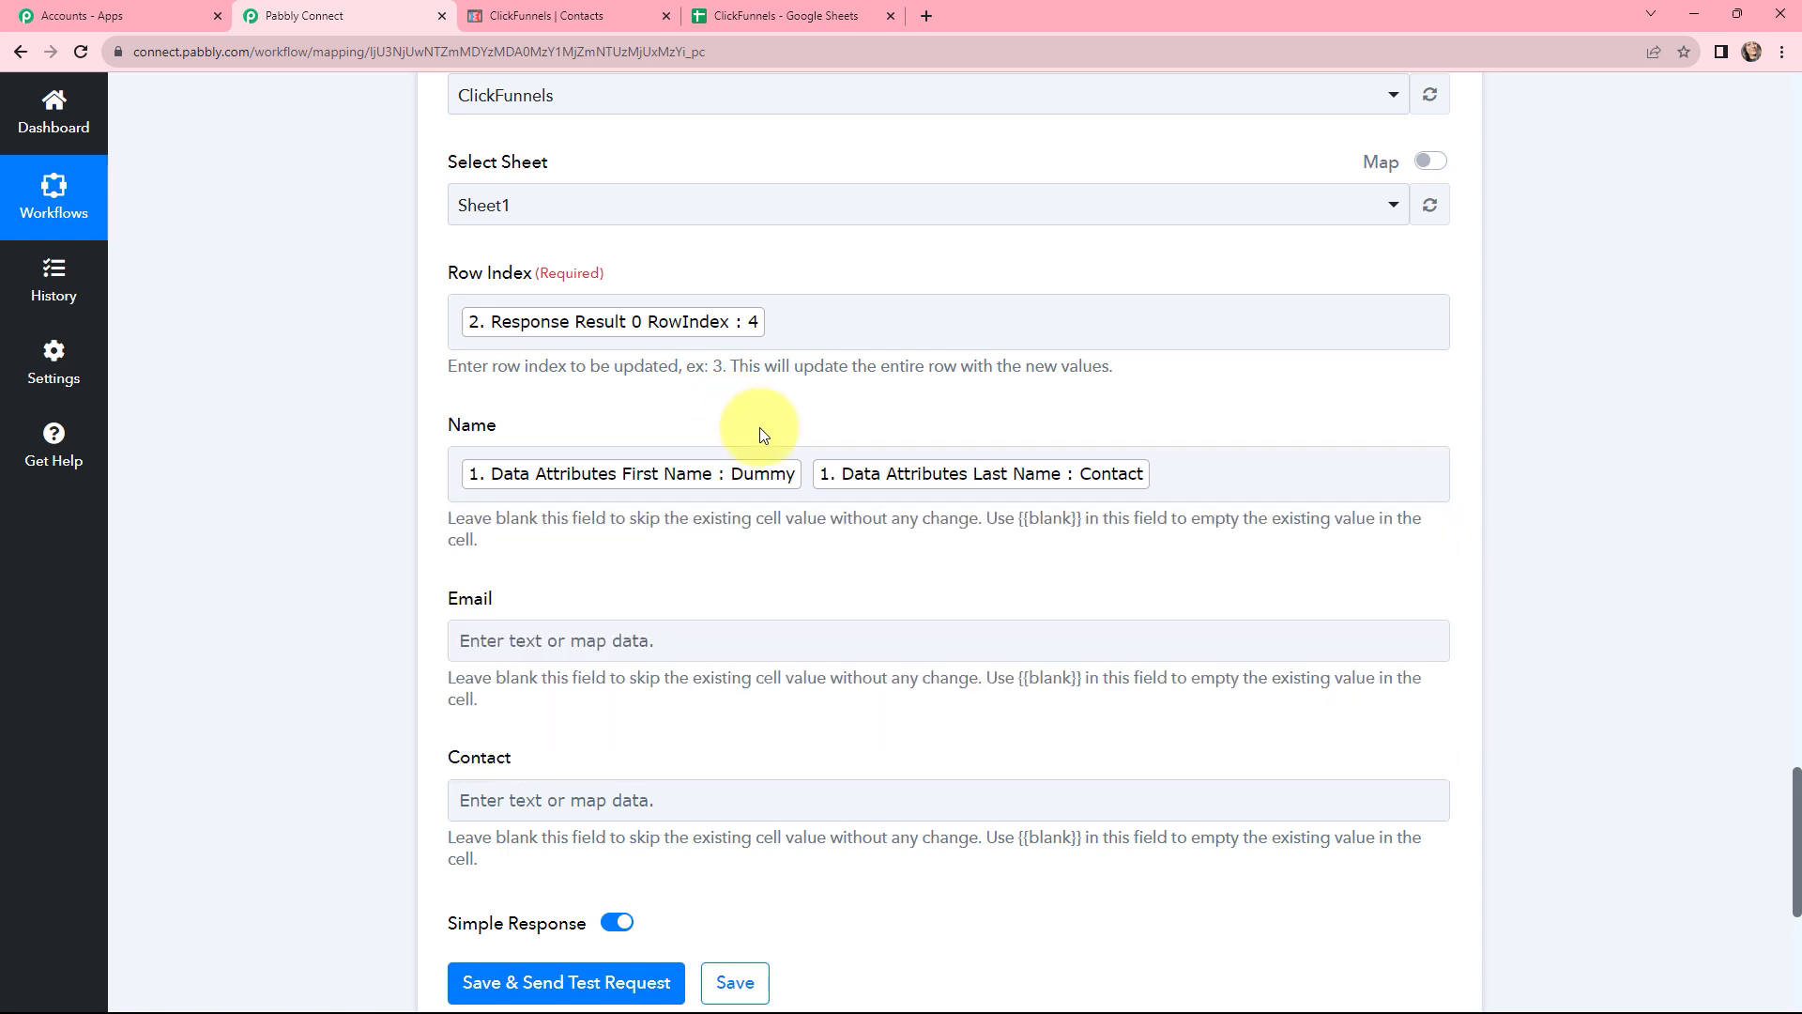
Map the Email field to Data Attributes Email Address from the ClickFunnels New Contact Updated step.
scroll(787, 518, down, 3)
click(728, 368)
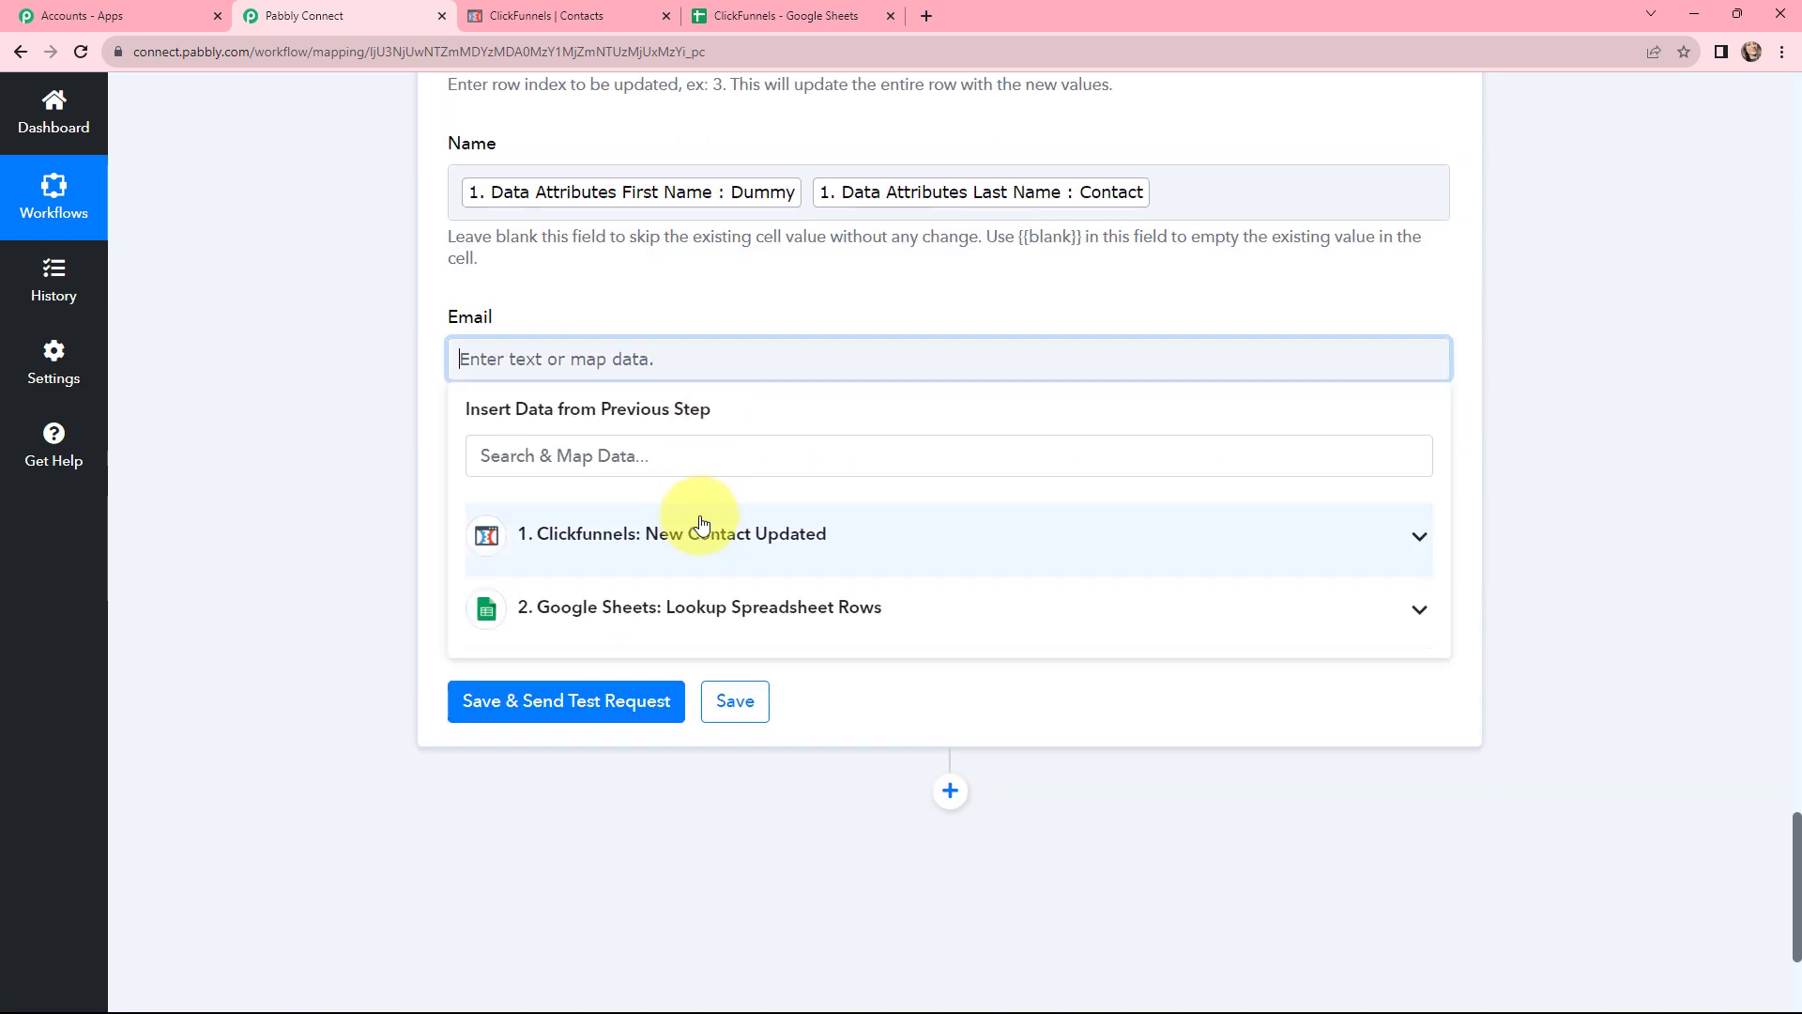
click(704, 527)
scroll(761, 685, down, 9)
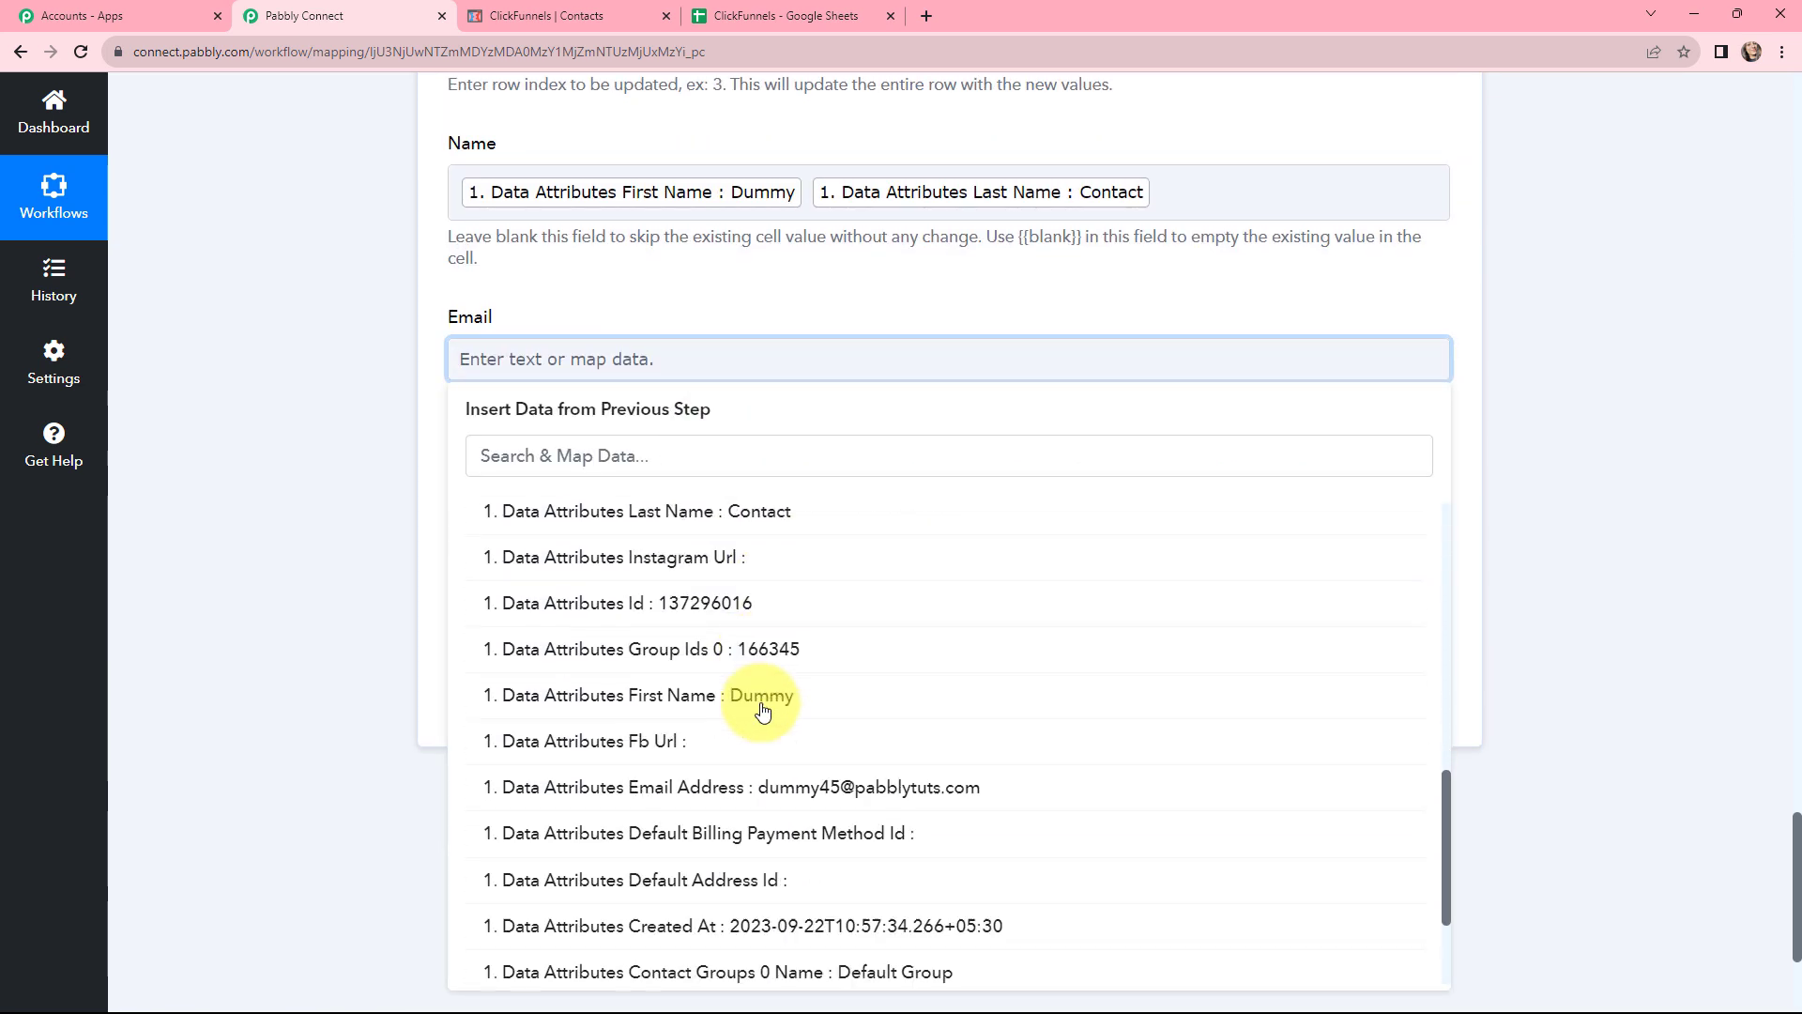
click(792, 673)
click(668, 296)
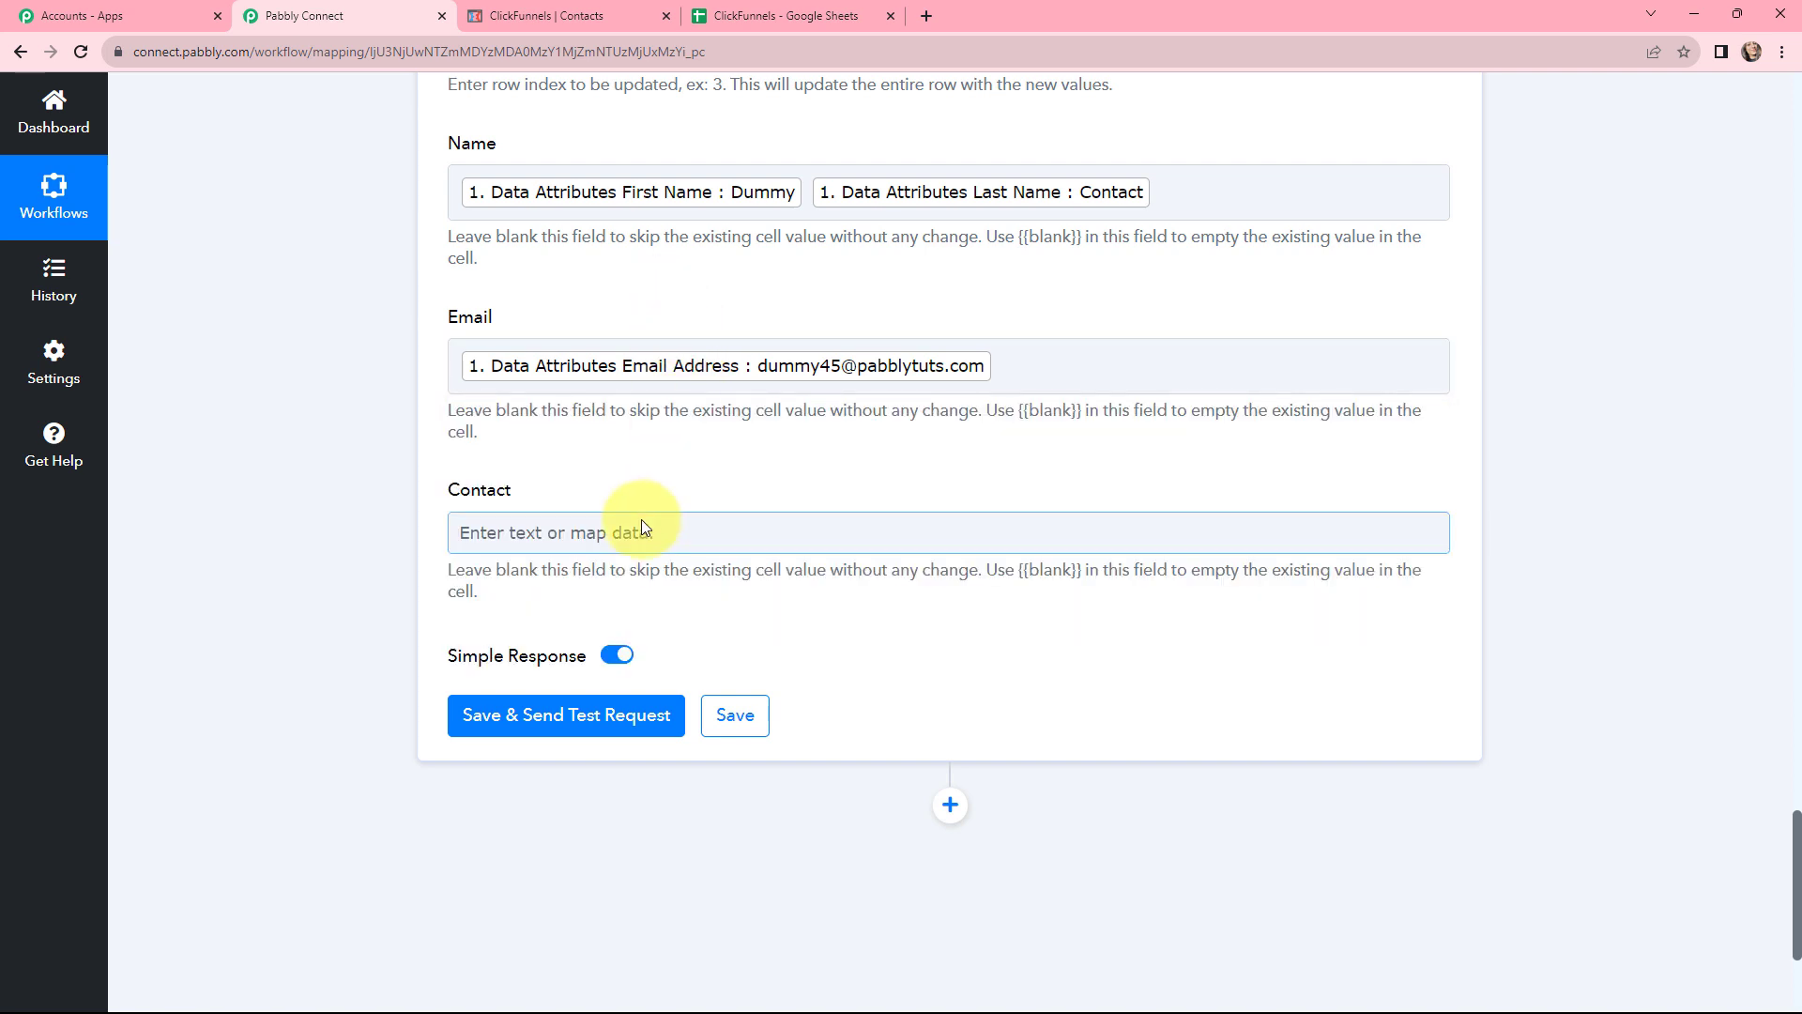
Map the Contact field to Data Attributes Phone Number from the ClickFunnels New Contact Updated step.
scroll(640, 520, down, 1)
click(523, 439)
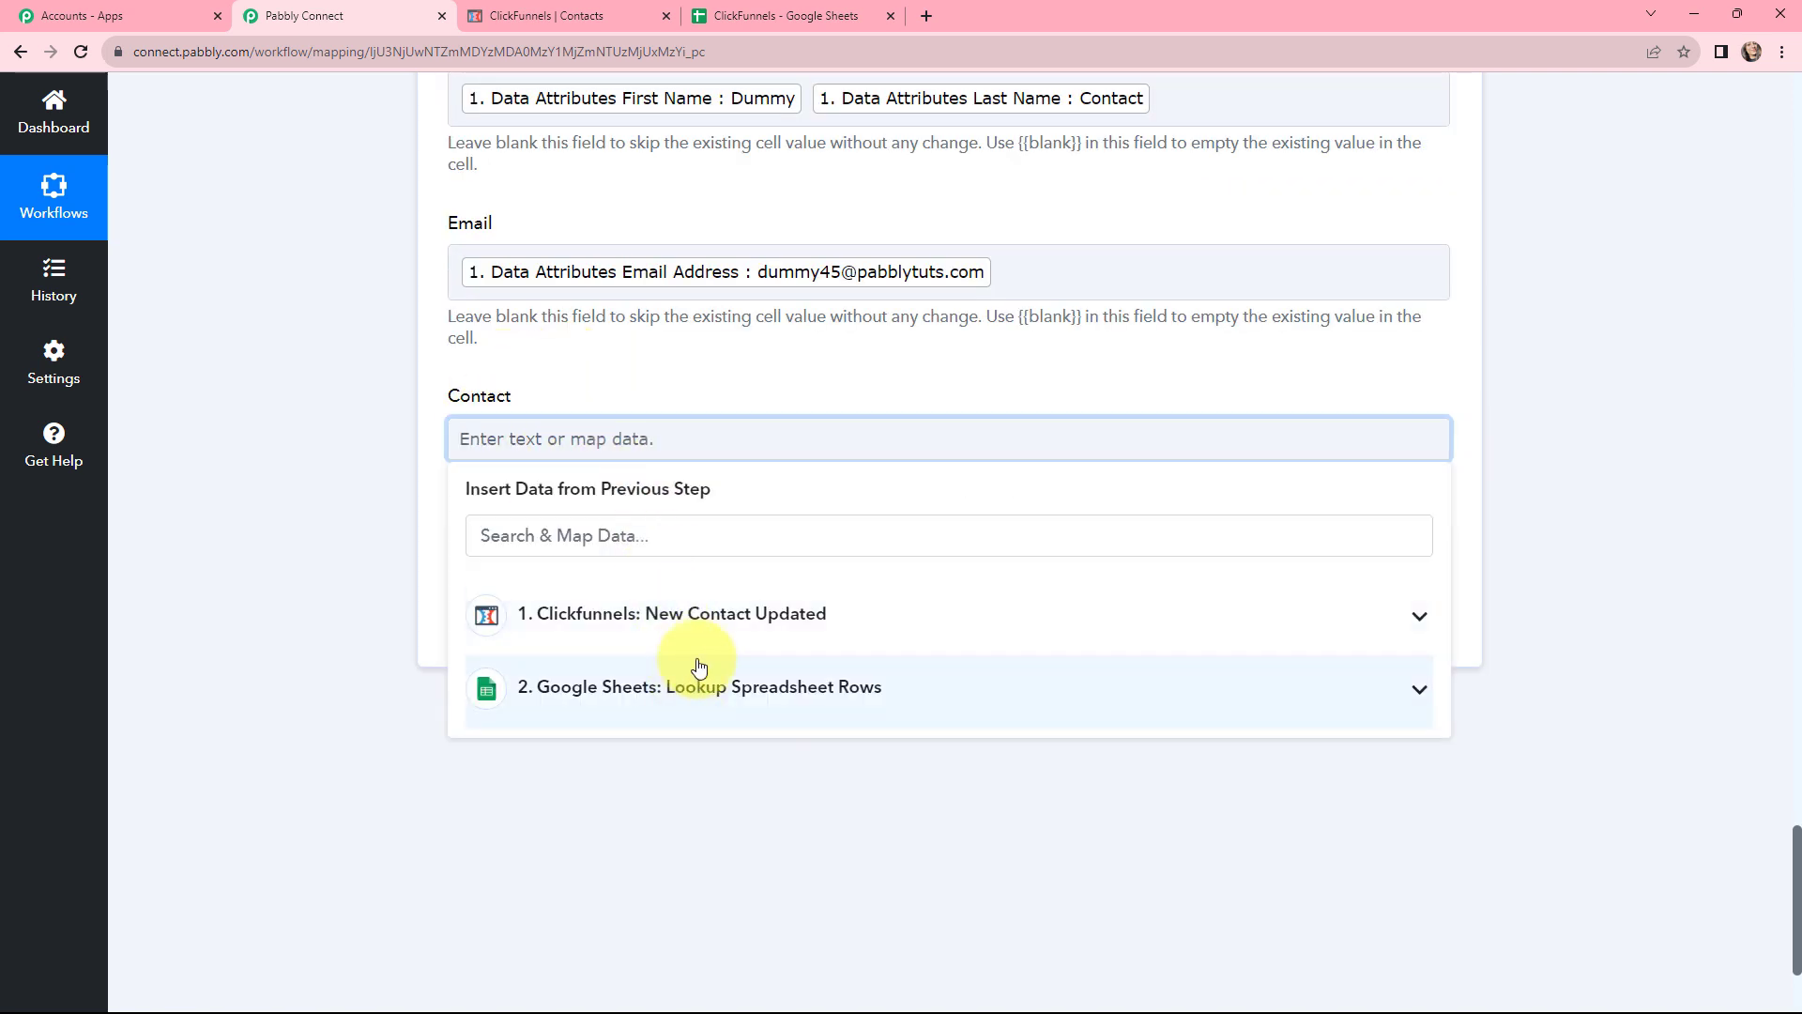
click(724, 627)
scroll(845, 742, down, 6)
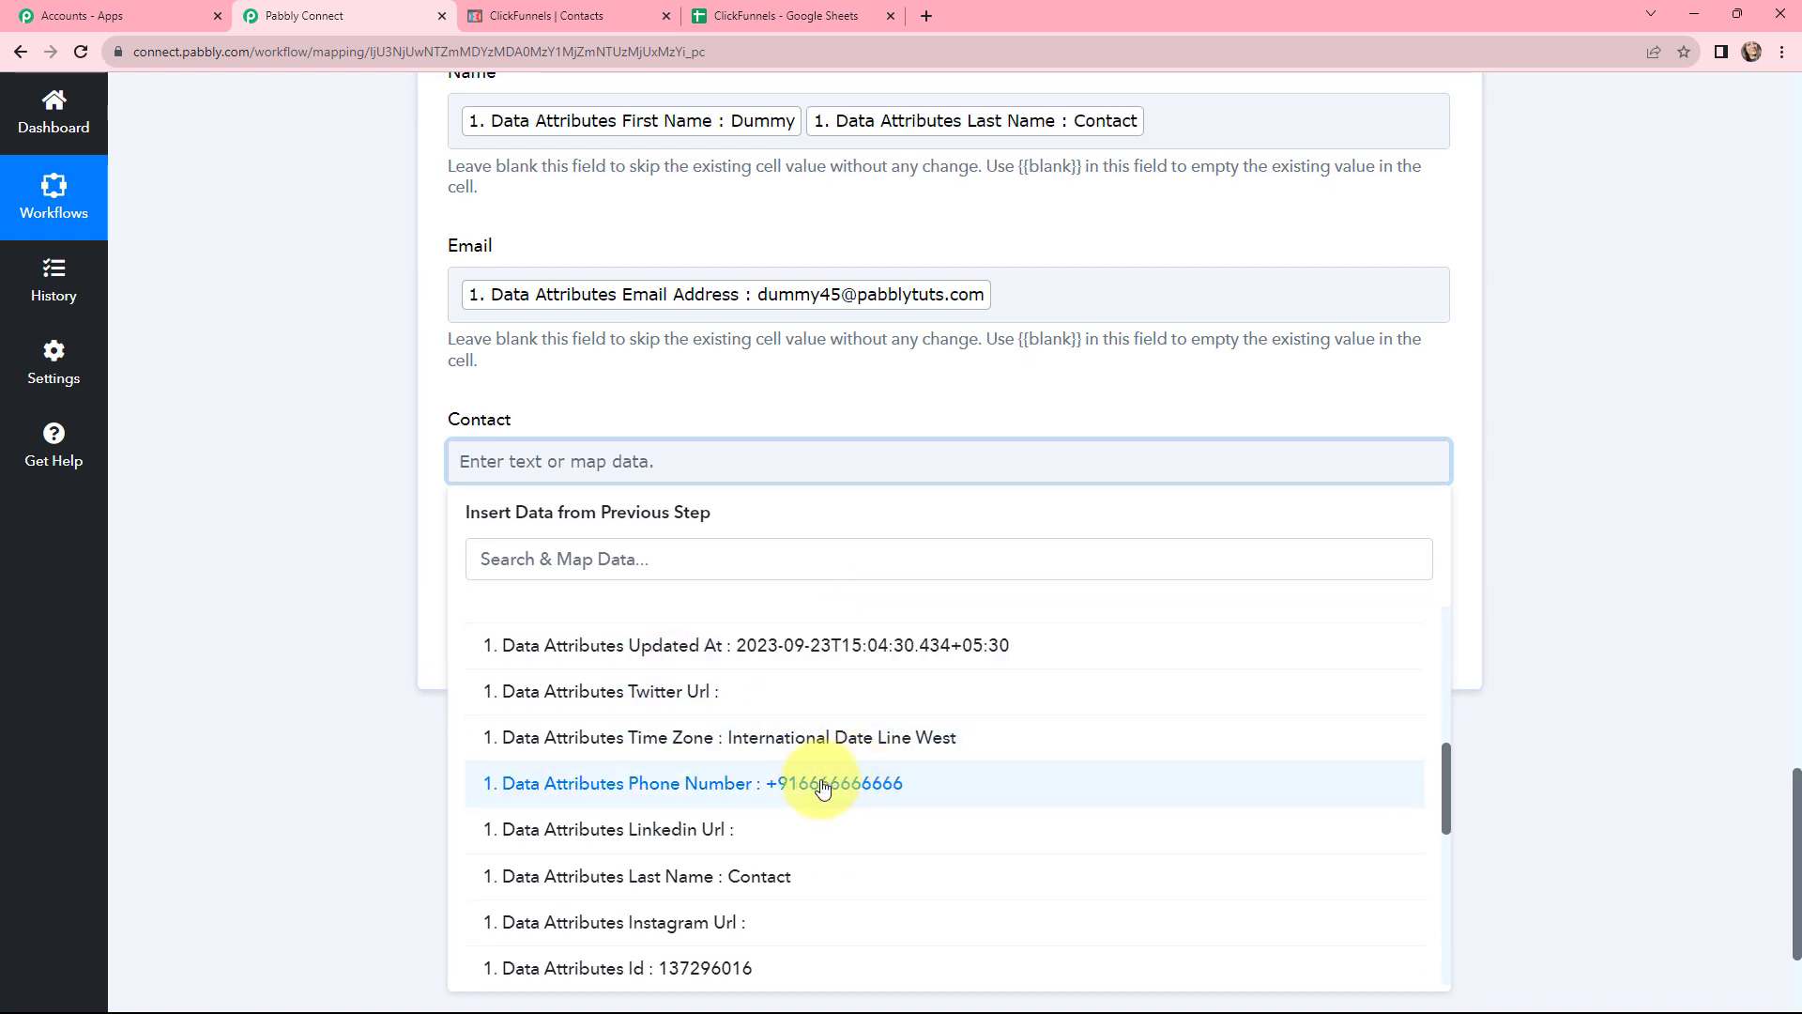
click(823, 784)
click(723, 413)
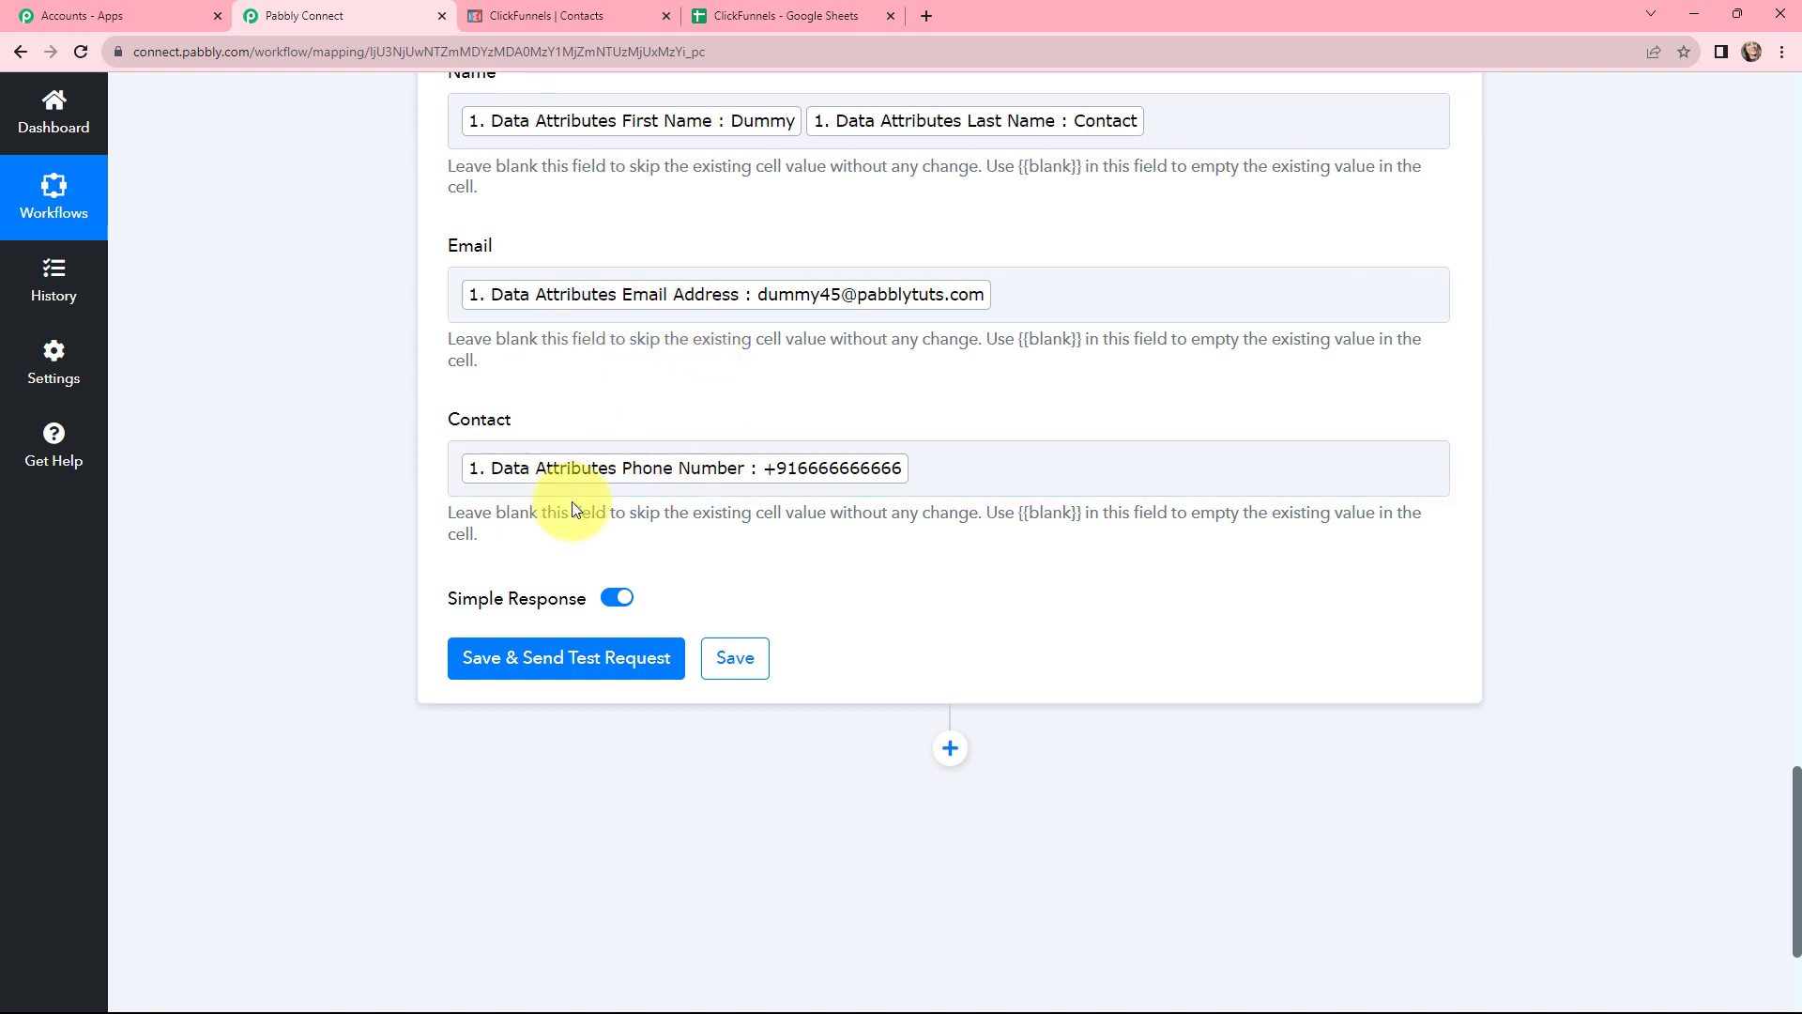
Save the Update Row action with a test request and review the updated range, rows, columns and cells in its response.
scroll(575, 507, up, 1)
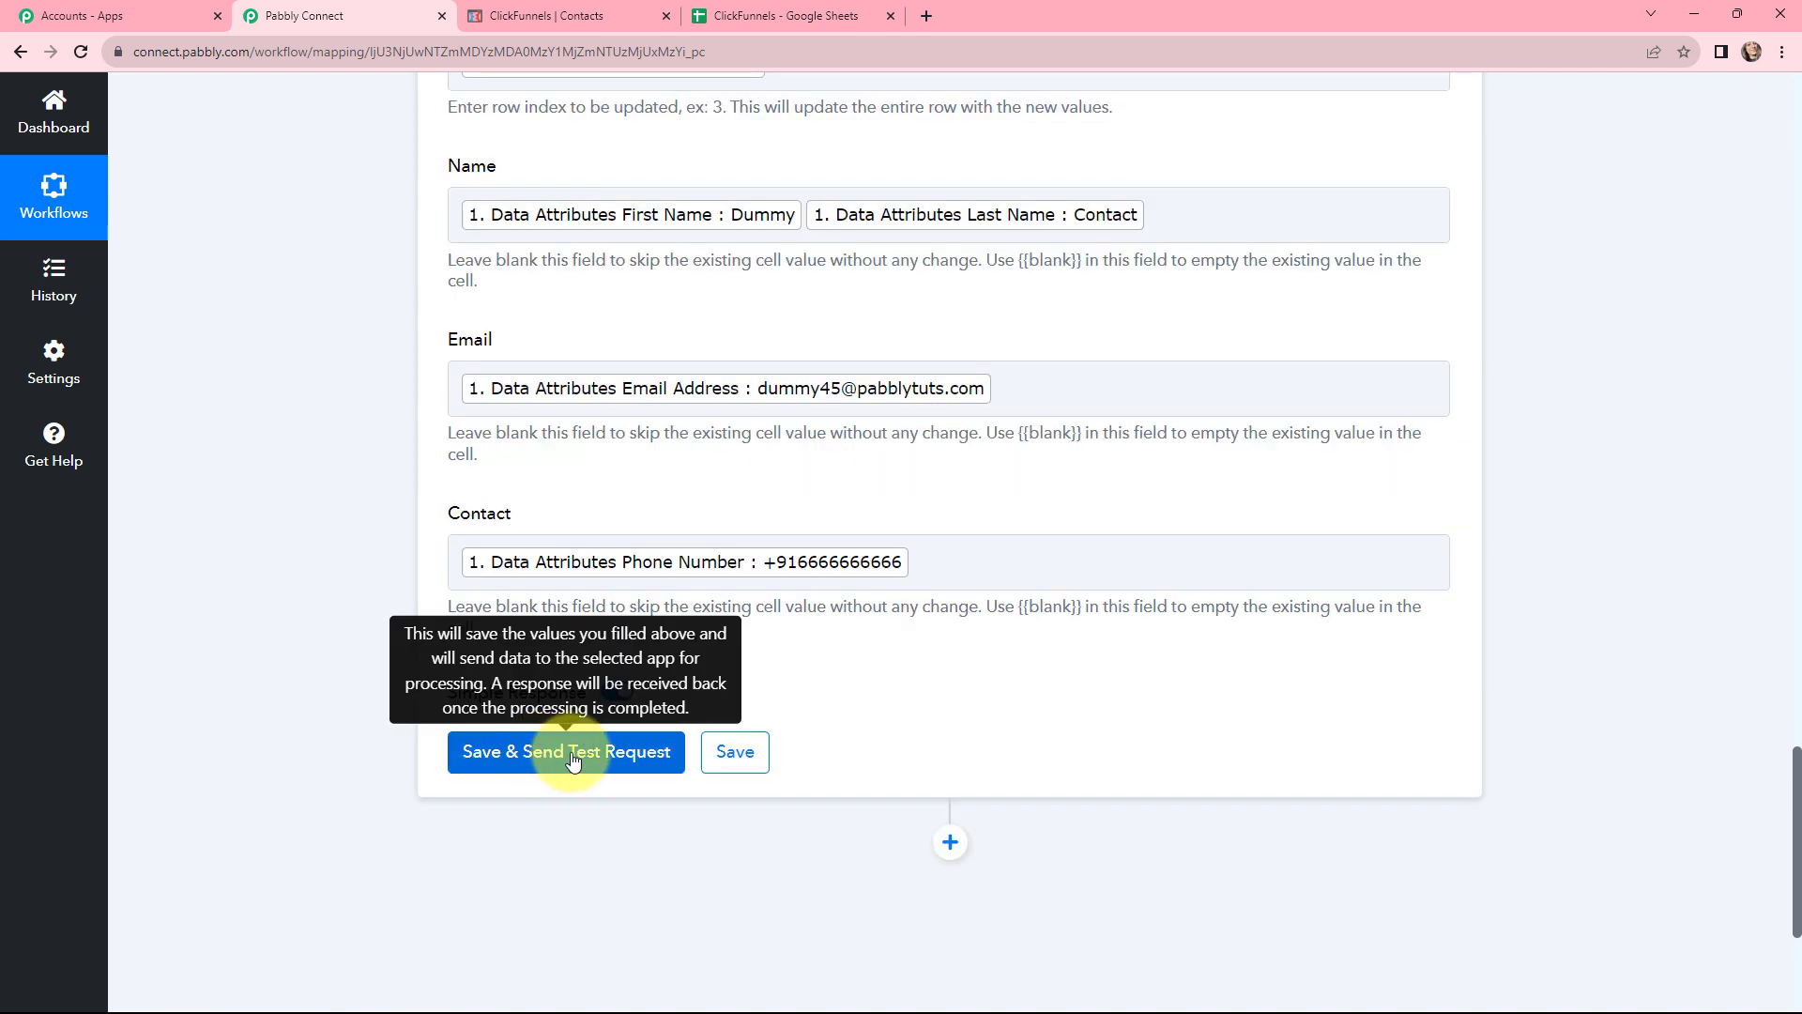
click(574, 760)
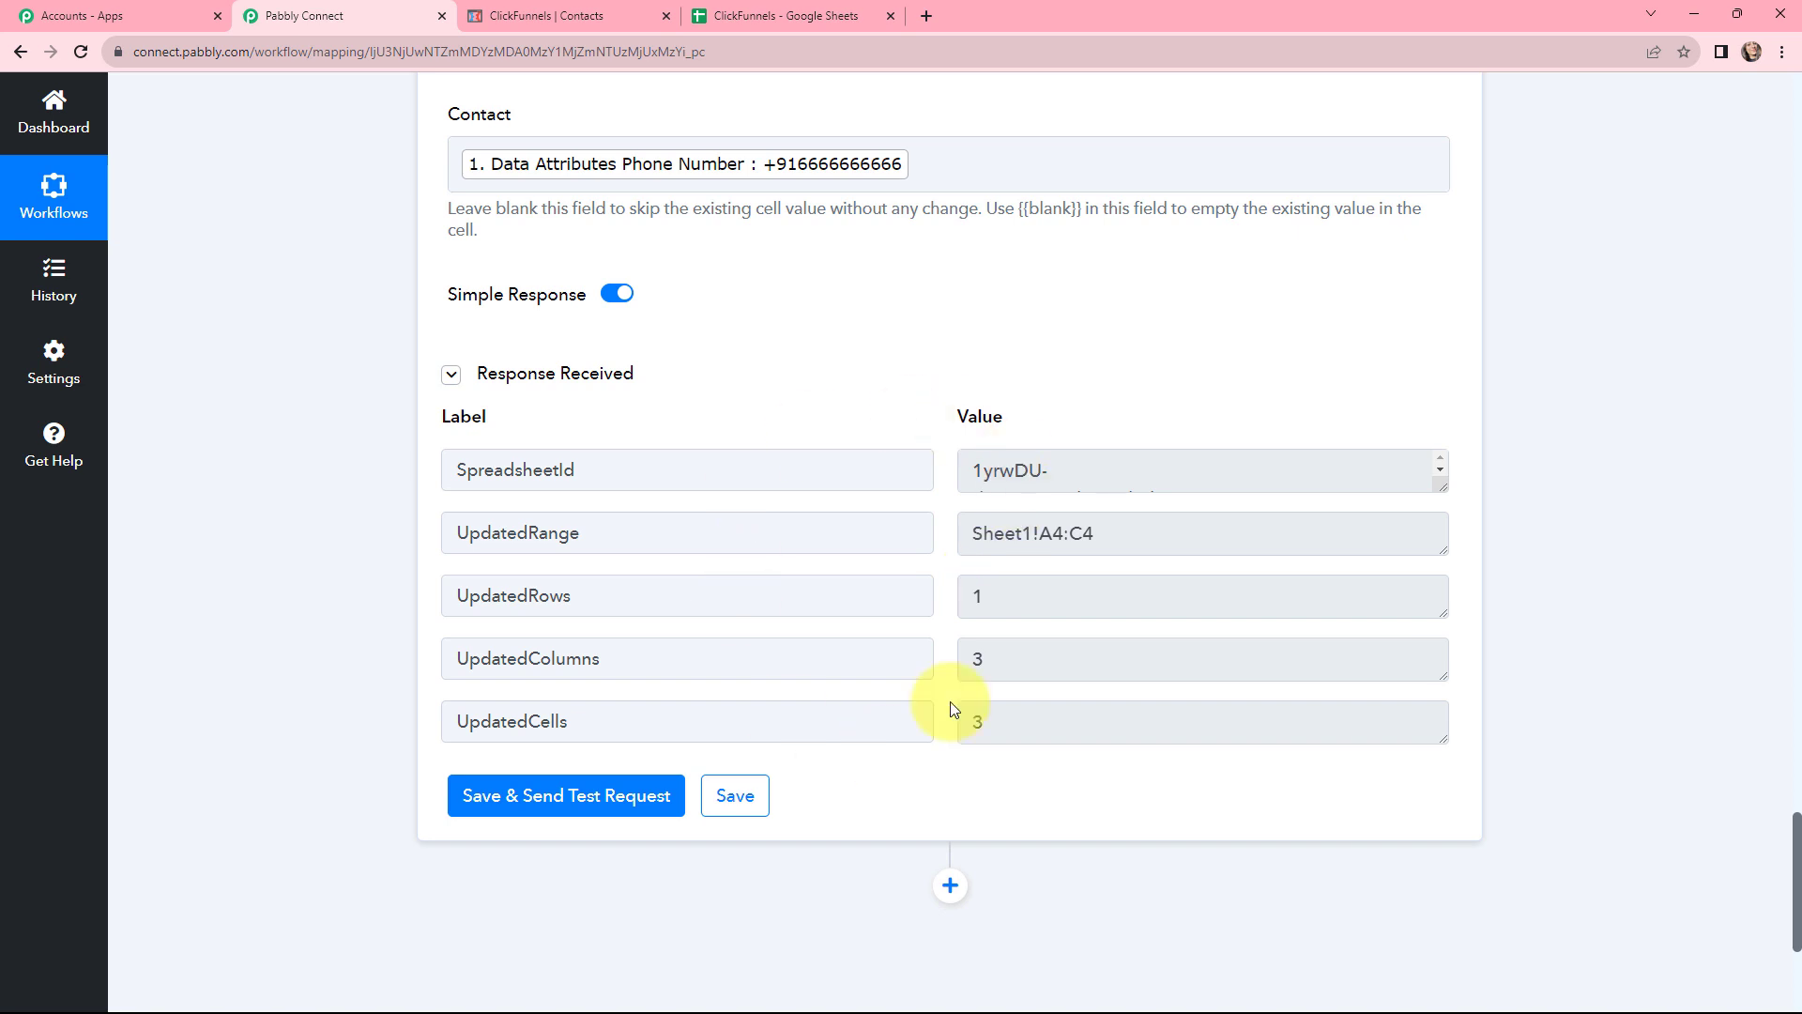
drag(994, 467, 990, 532)
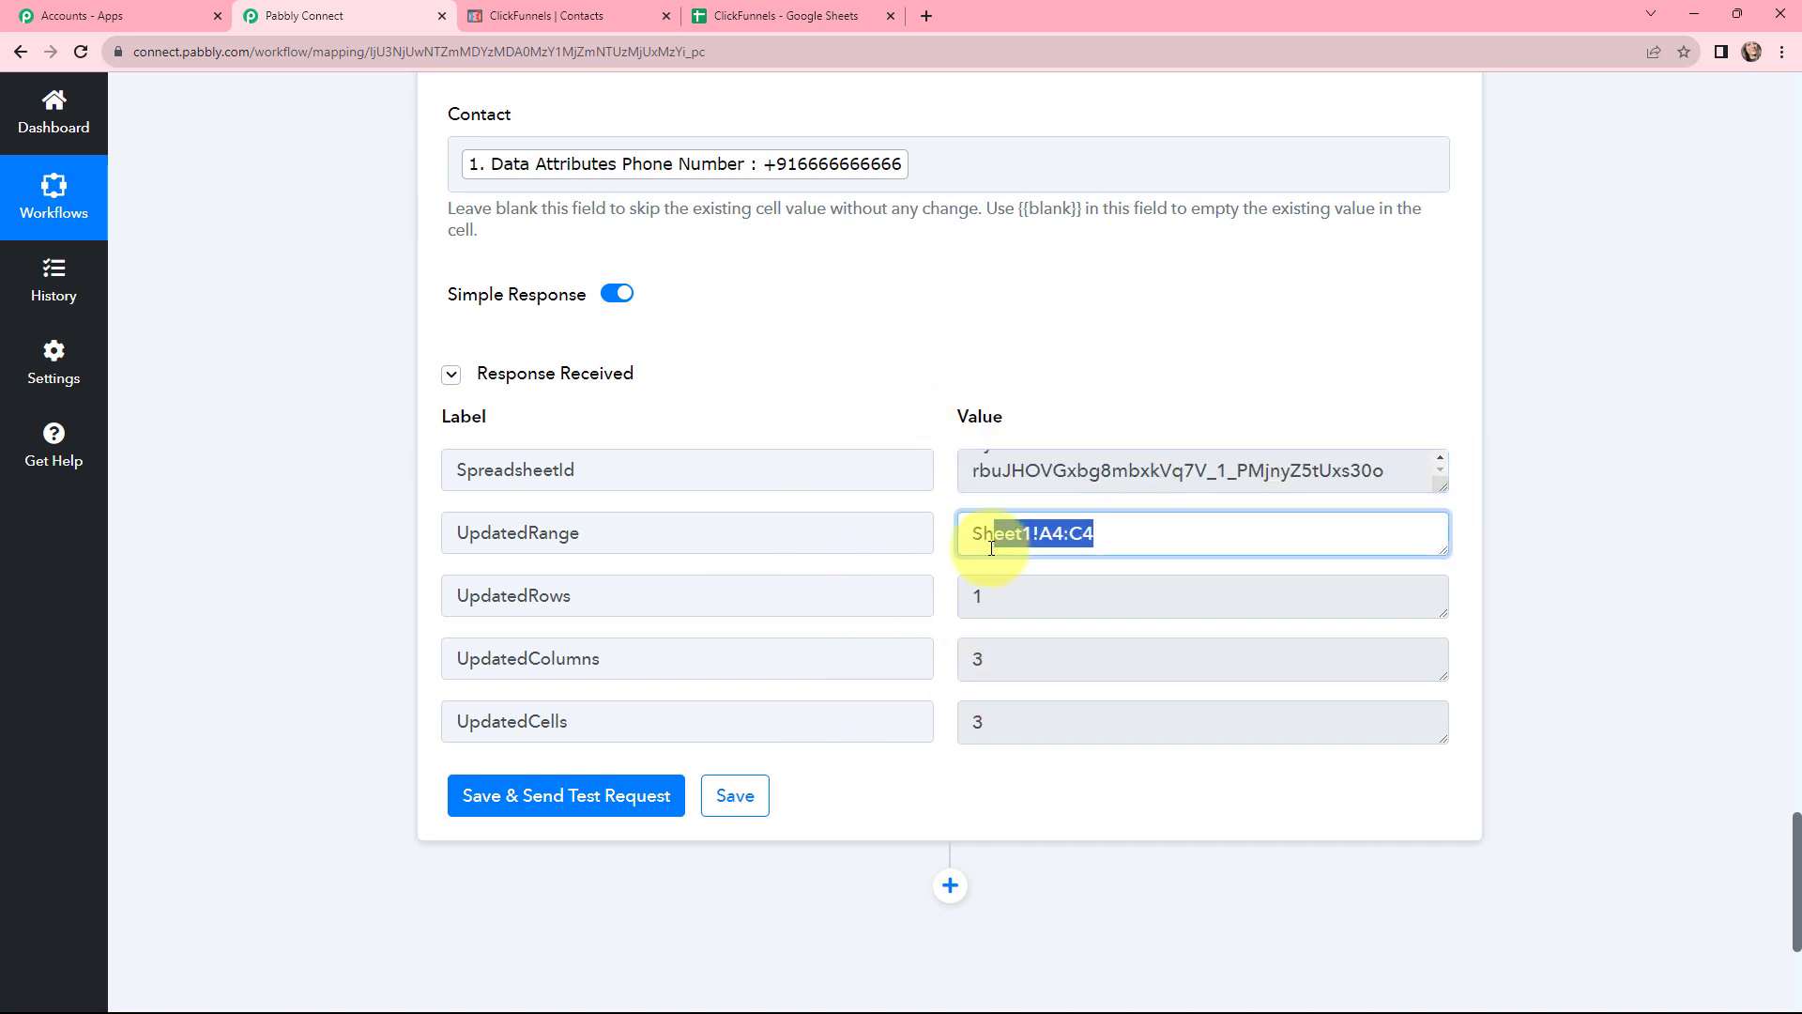
drag(1024, 597, 942, 618)
drag(1042, 668, 938, 785)
click(934, 790)
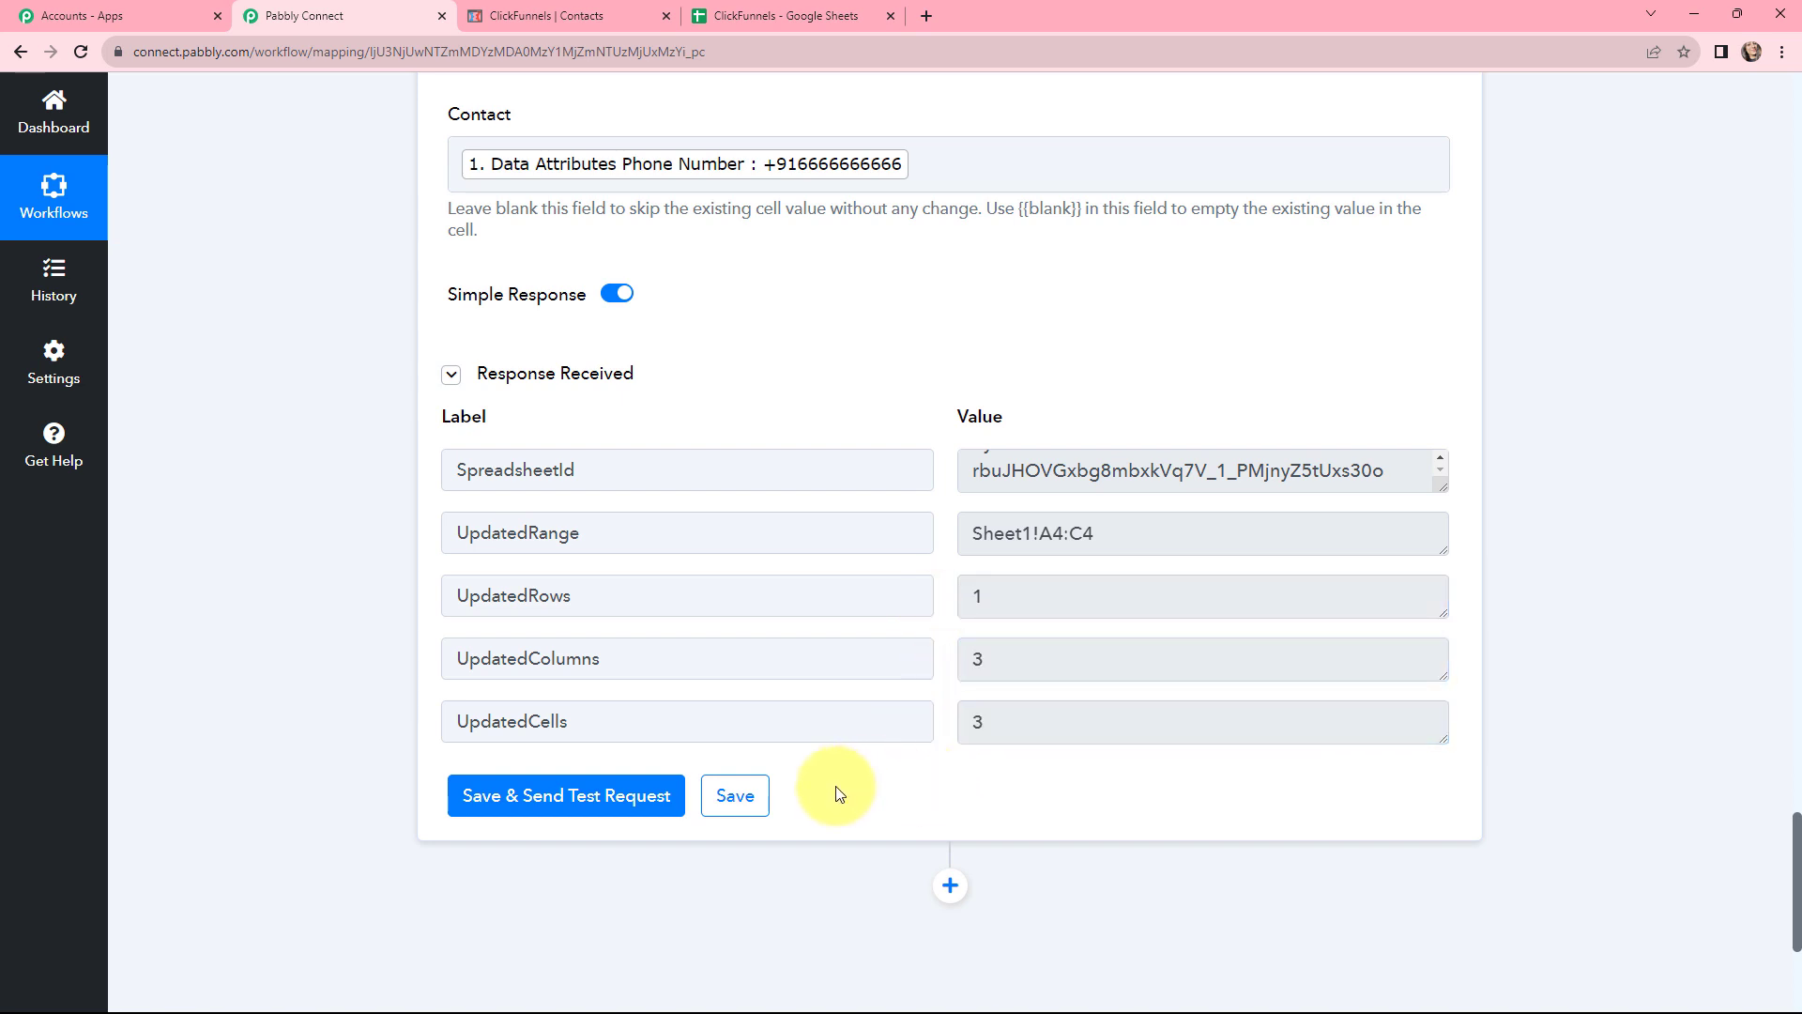
Switch to the ClickFunnels spreadsheet in Google Sheets and check the name and contact number in row 4.
click(749, 11)
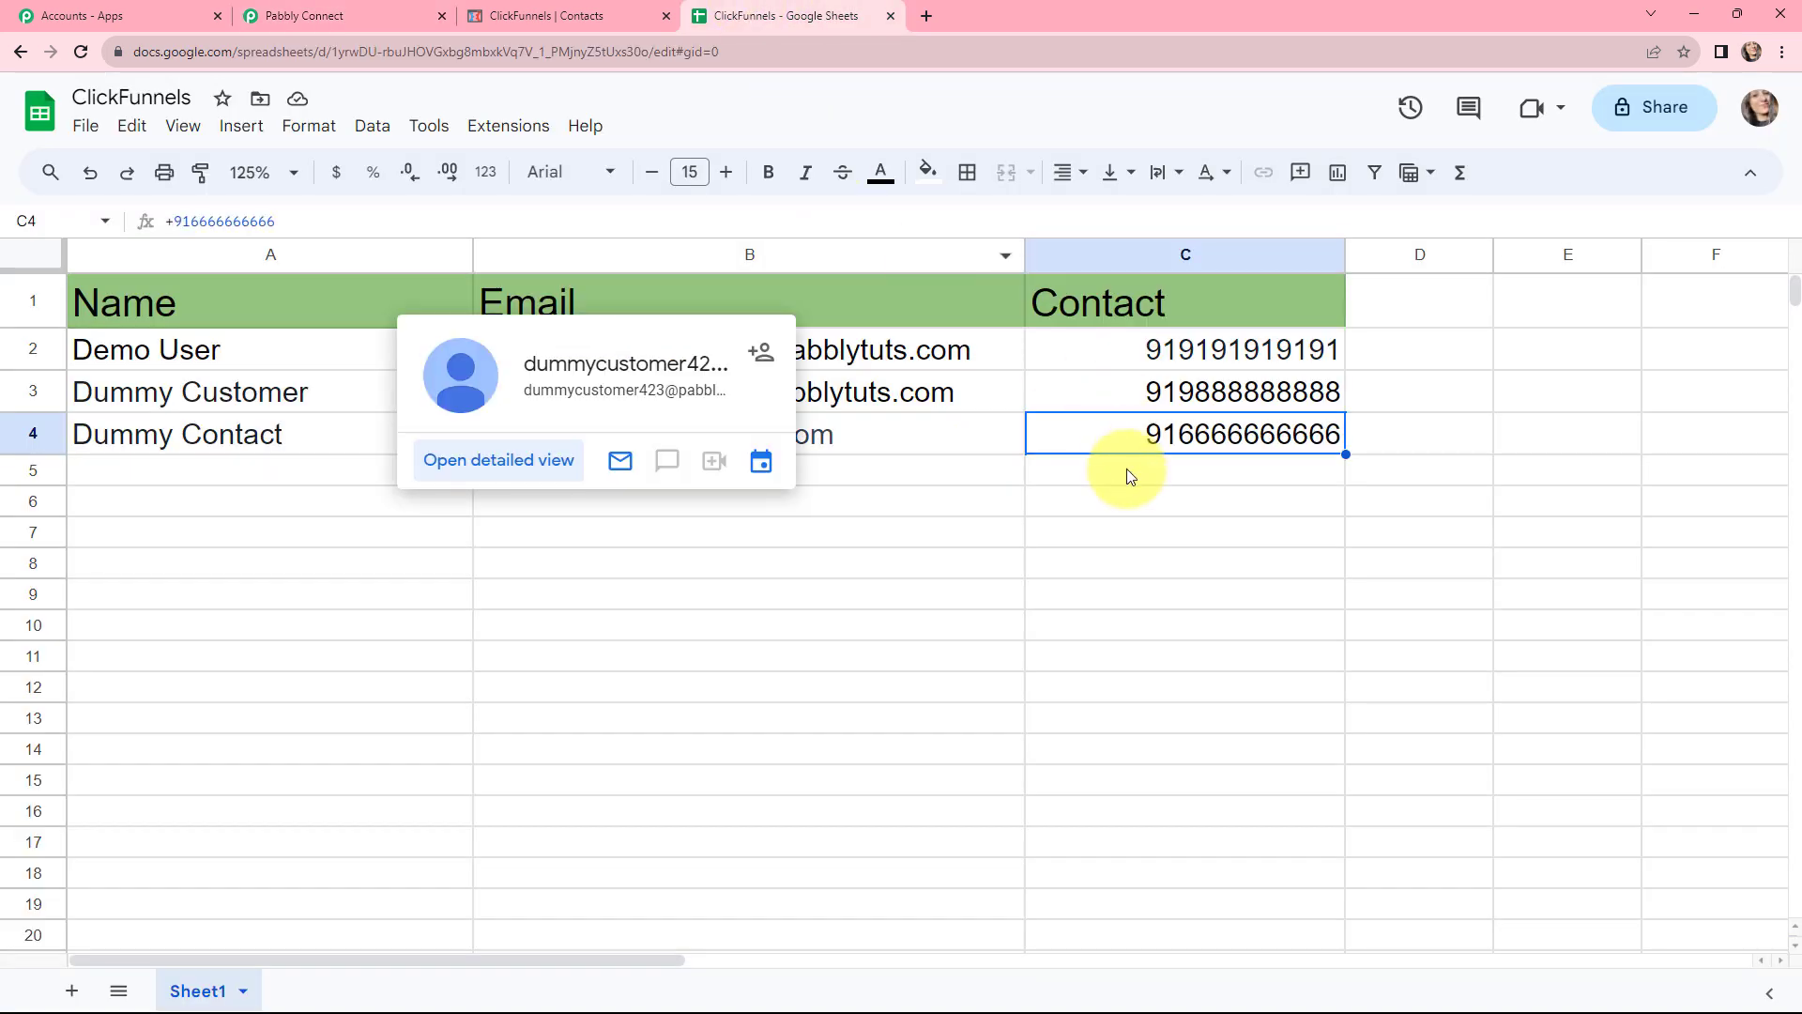
click(1041, 595)
click(1266, 434)
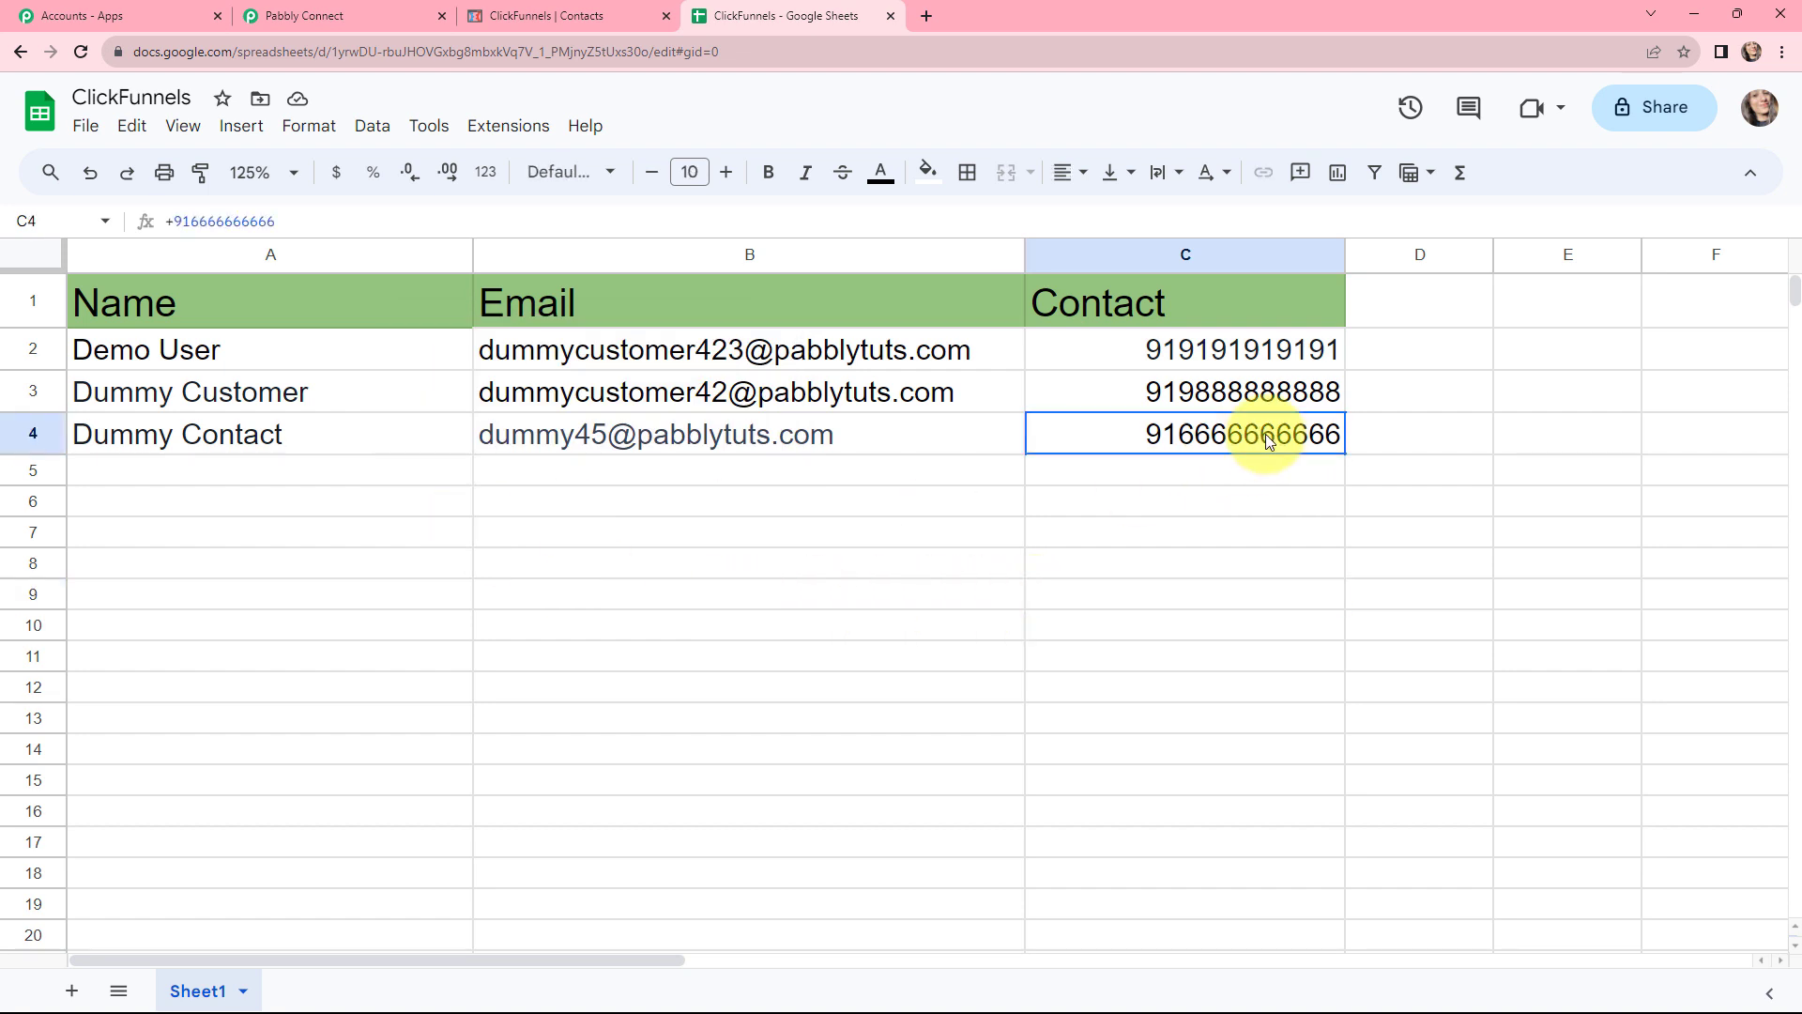
click(266, 448)
click(1156, 435)
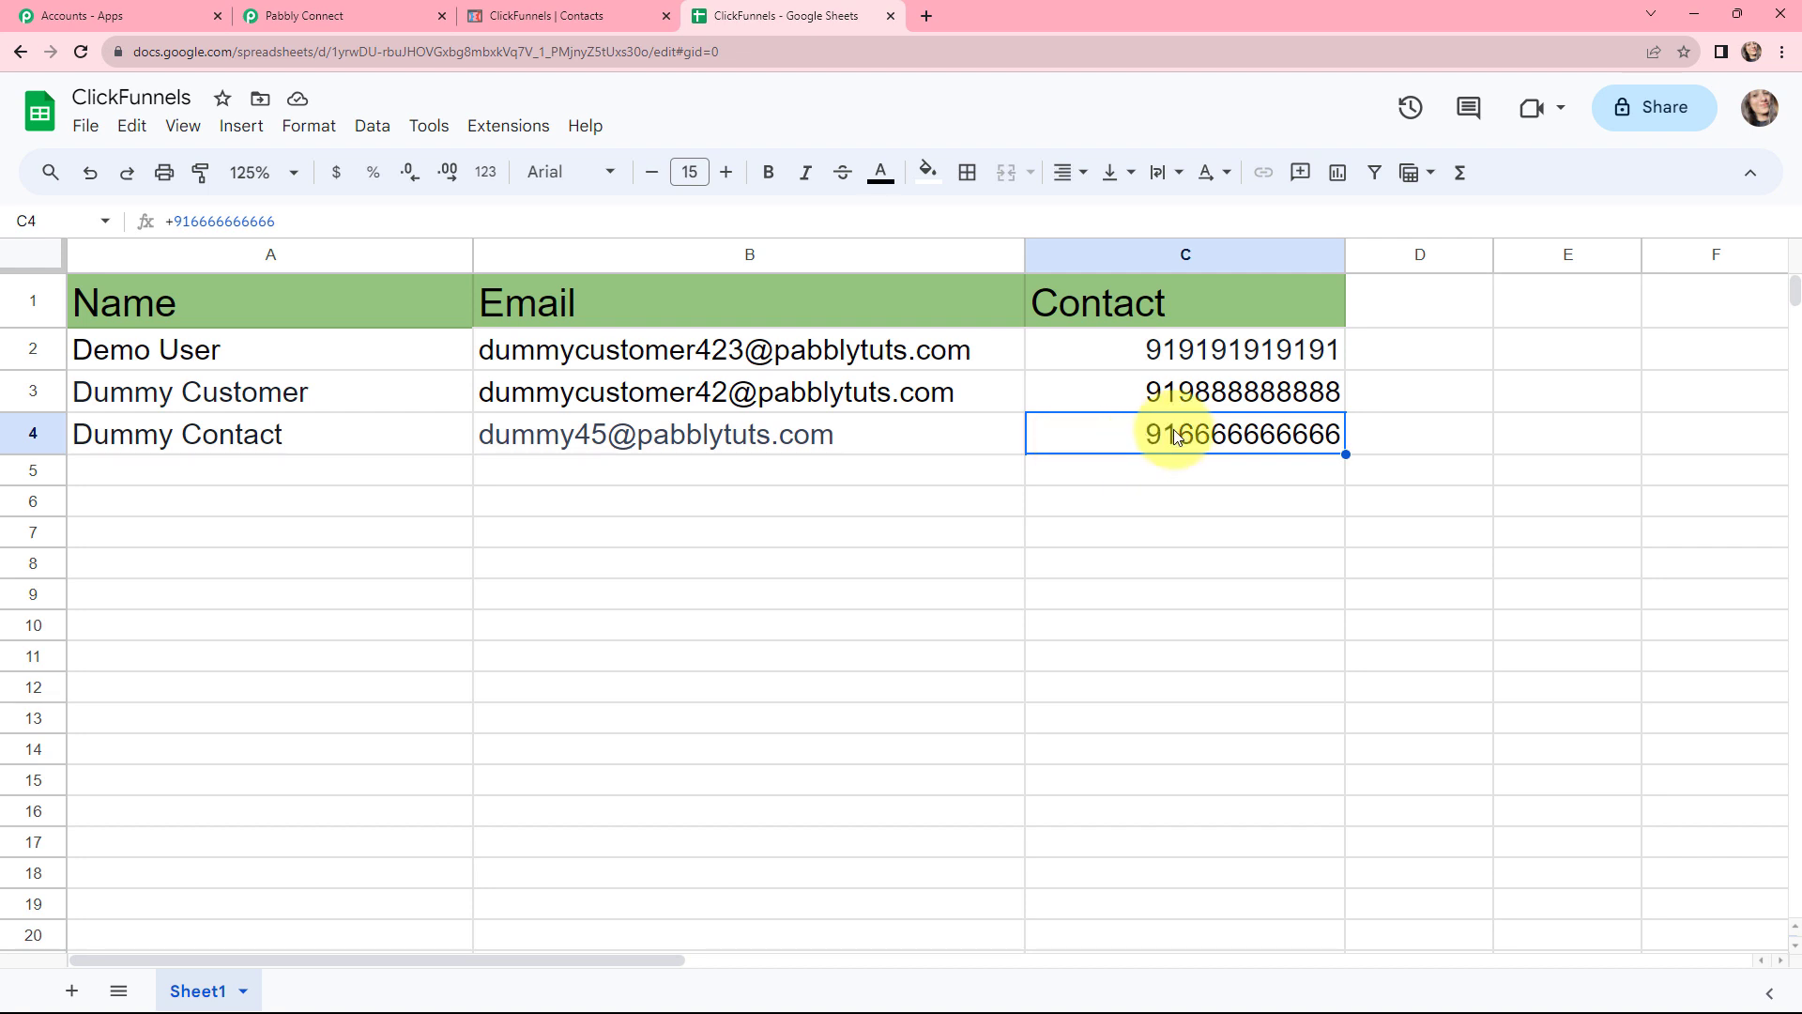
double_click(1170, 440)
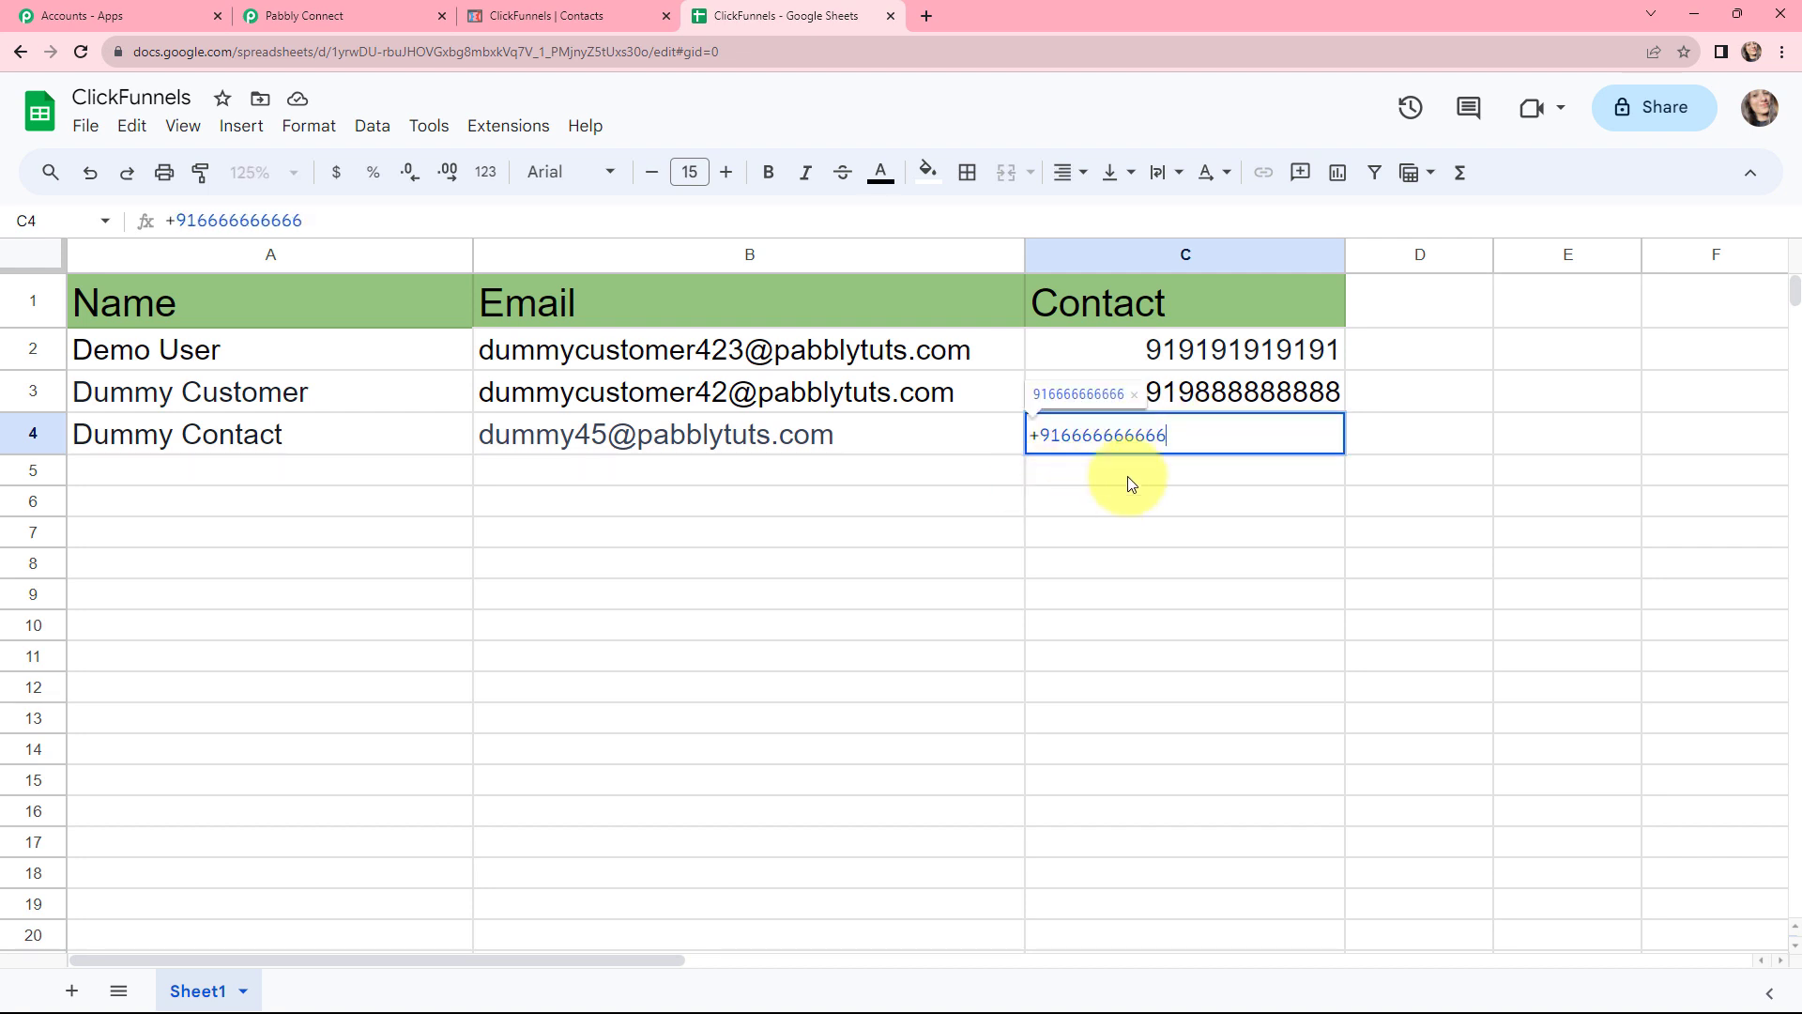
click(1186, 464)
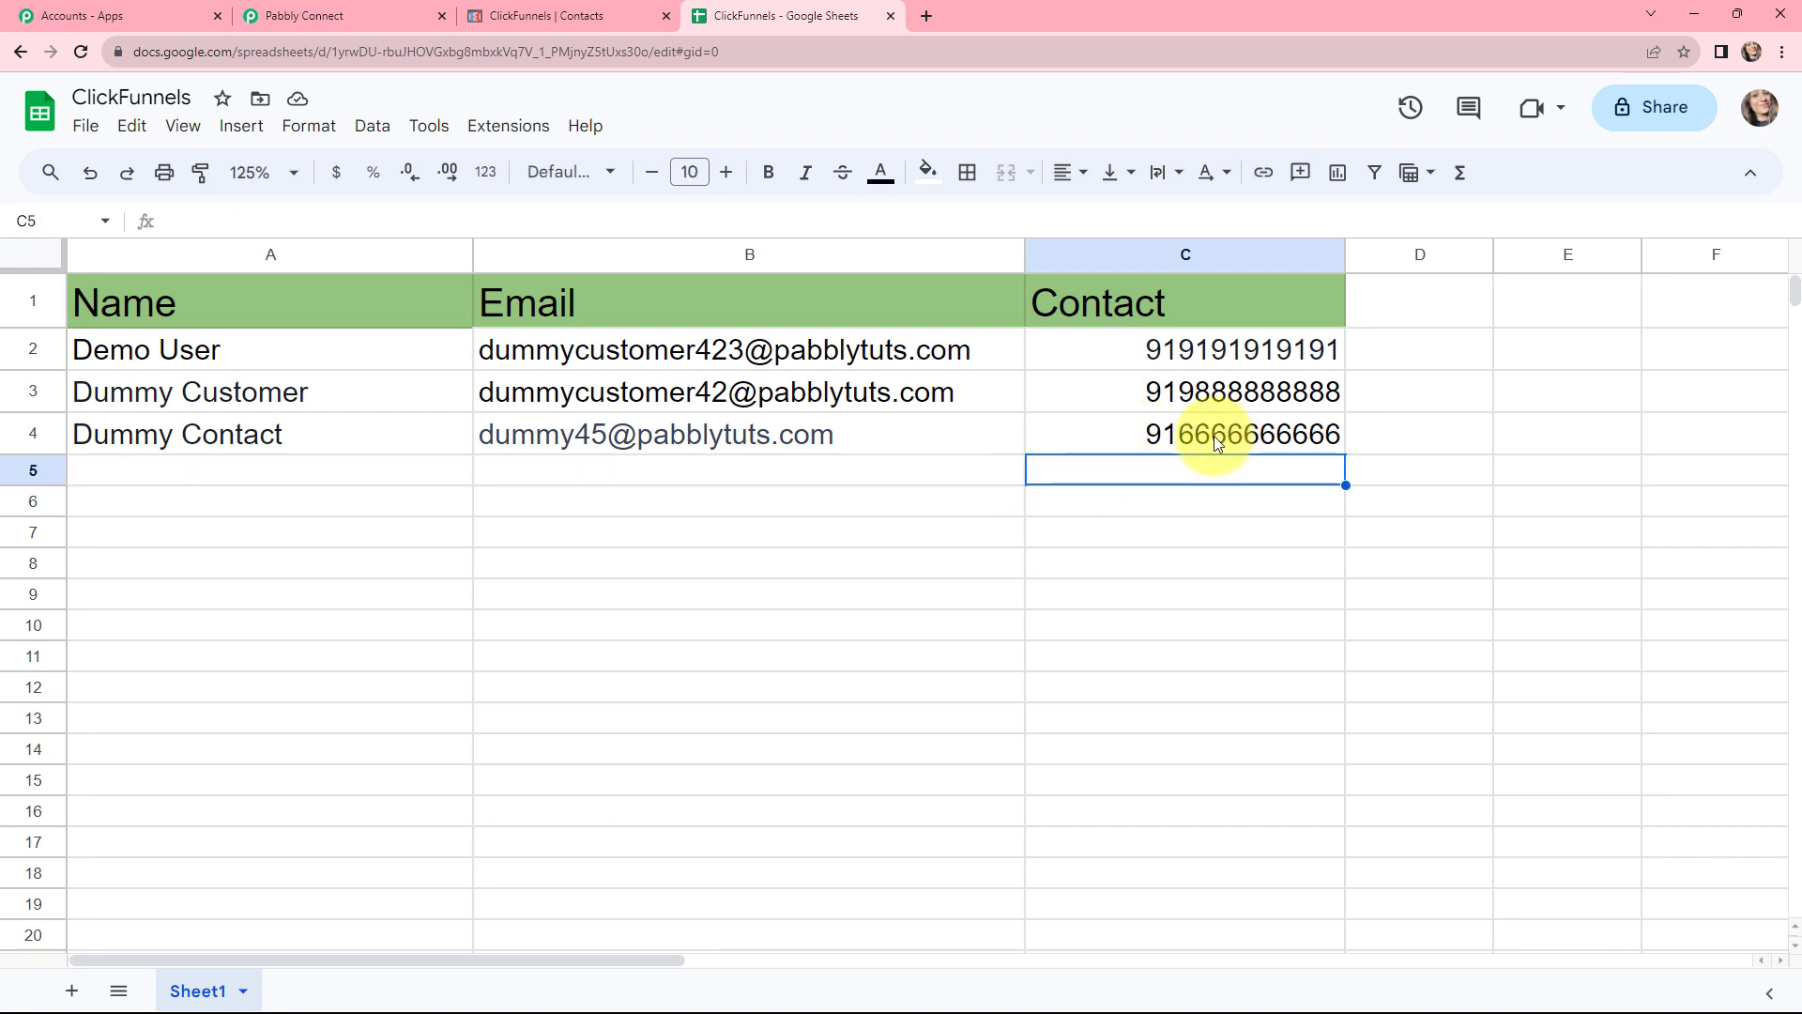